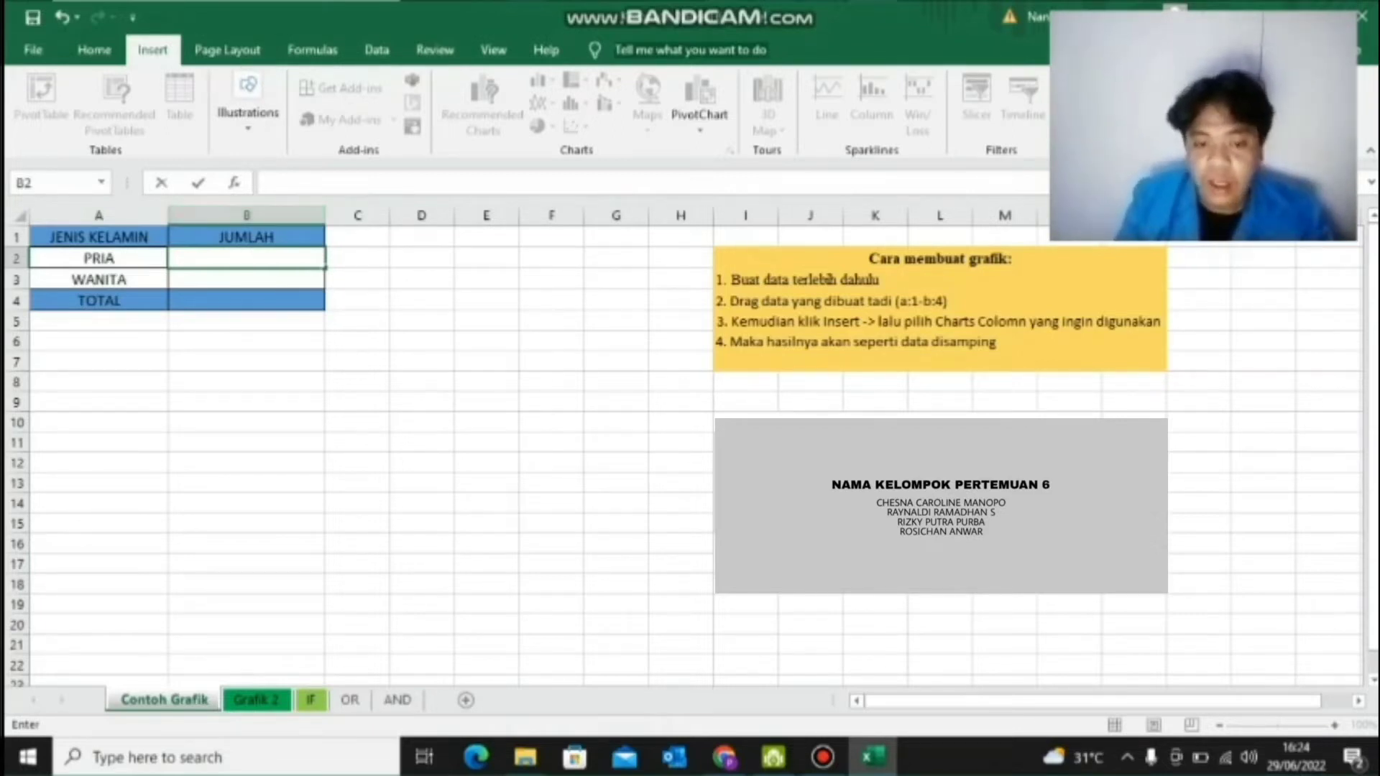
# Fill the JUMLAH column with 40 for PRIA, 60 for WANITA and 100 for TOTAL.
pyautogui.write('40')
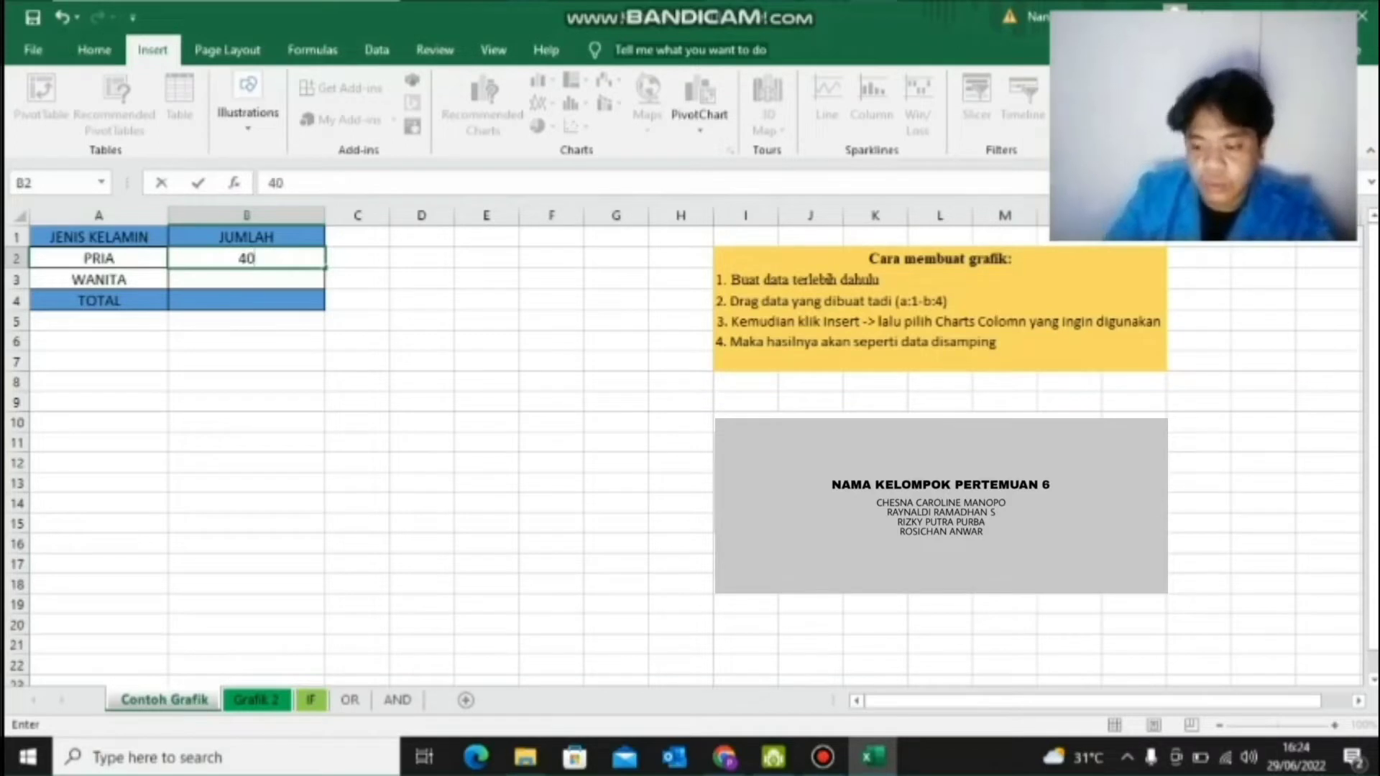
pyautogui.press('Return')
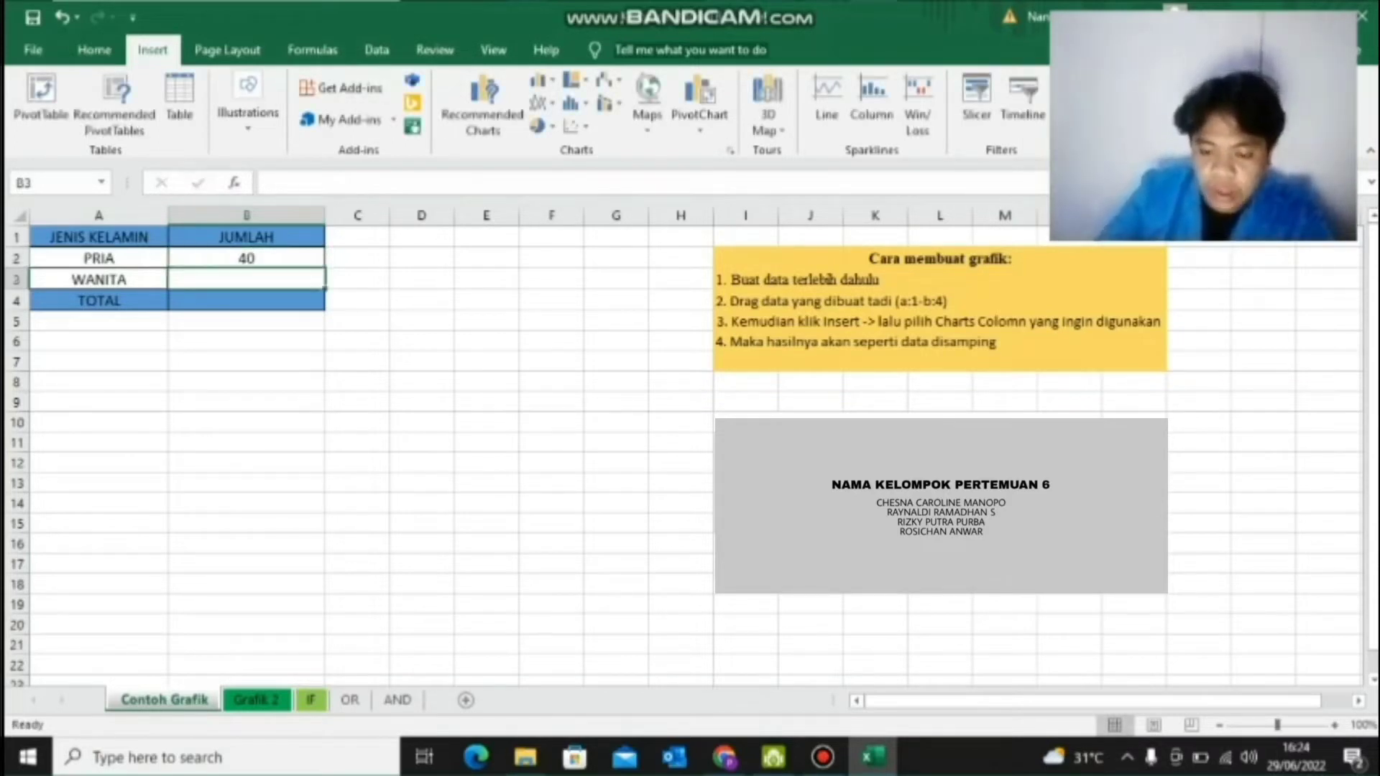
pyautogui.write('60')
pyautogui.press('Return')
pyautogui.write('100')
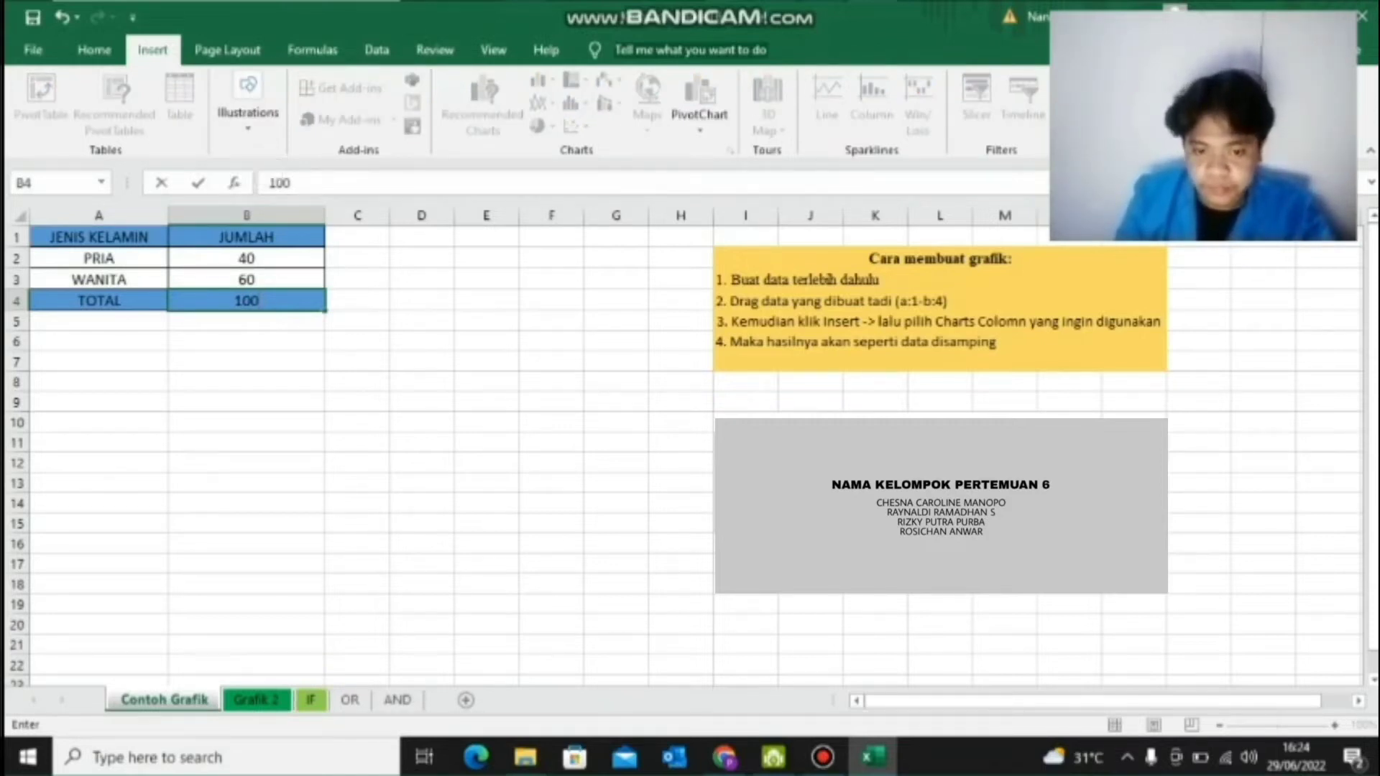
# Insert a 3-D Stacked Column chart from the gender data in A1:B4 and place it just below the table.
pyautogui.click(247, 301)
pyautogui.click(542, 80)
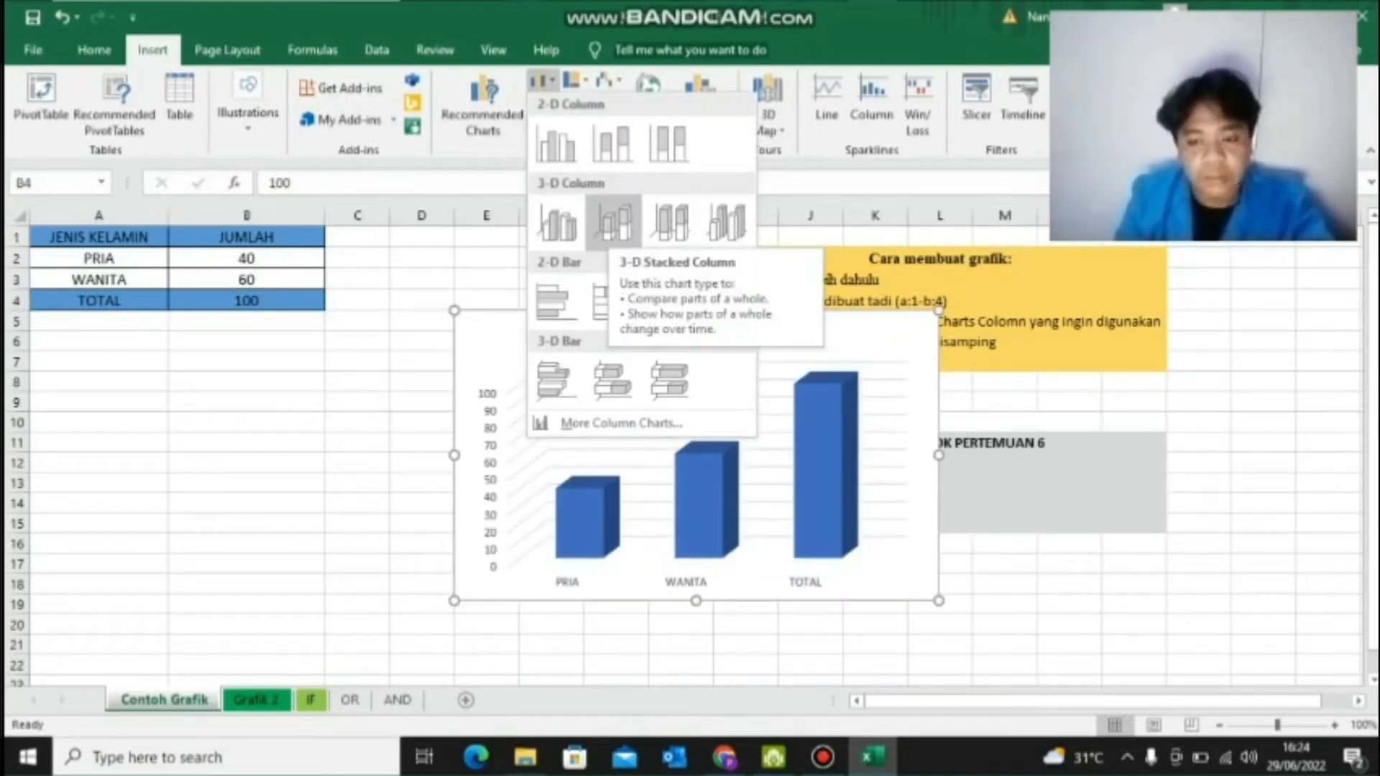
pyautogui.click(611, 228)
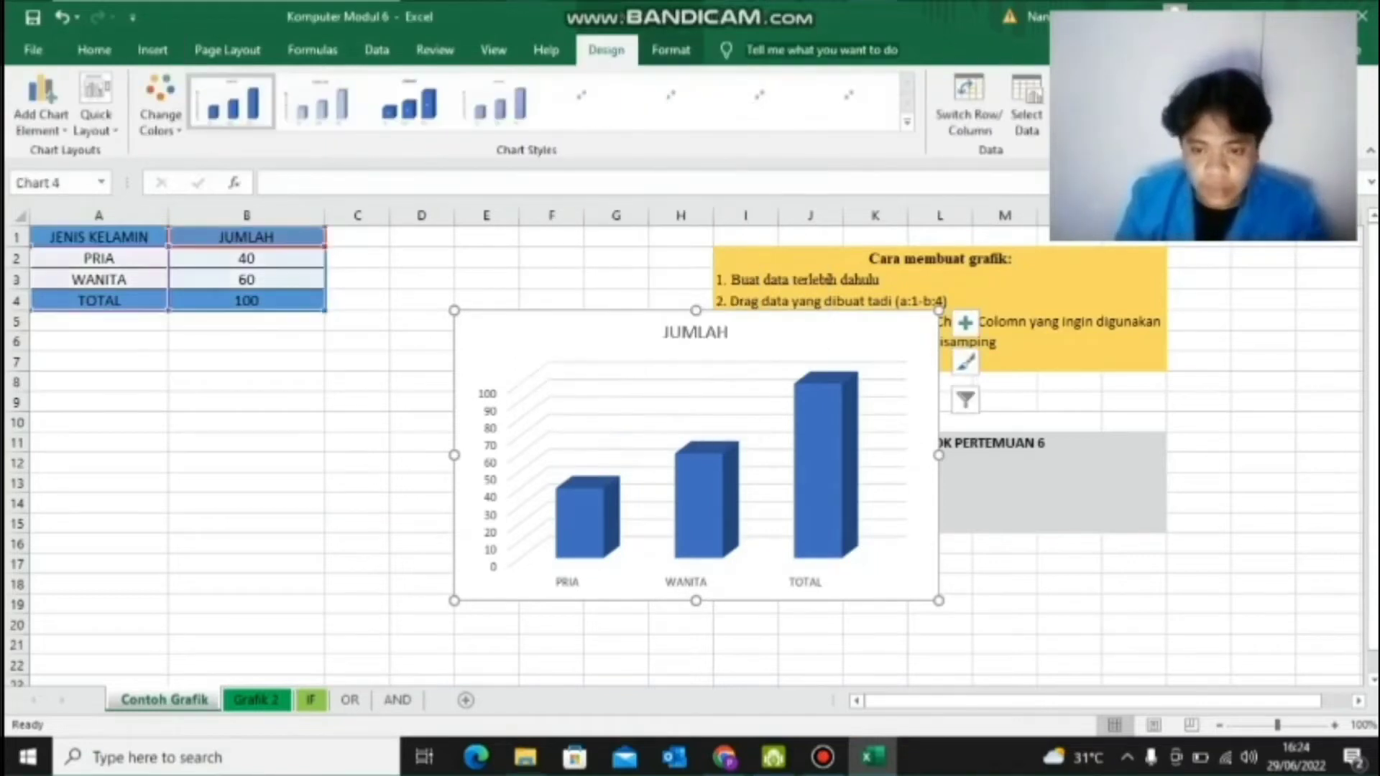
pyautogui.moveTo(611, 339); pyautogui.dragTo(376, 349)
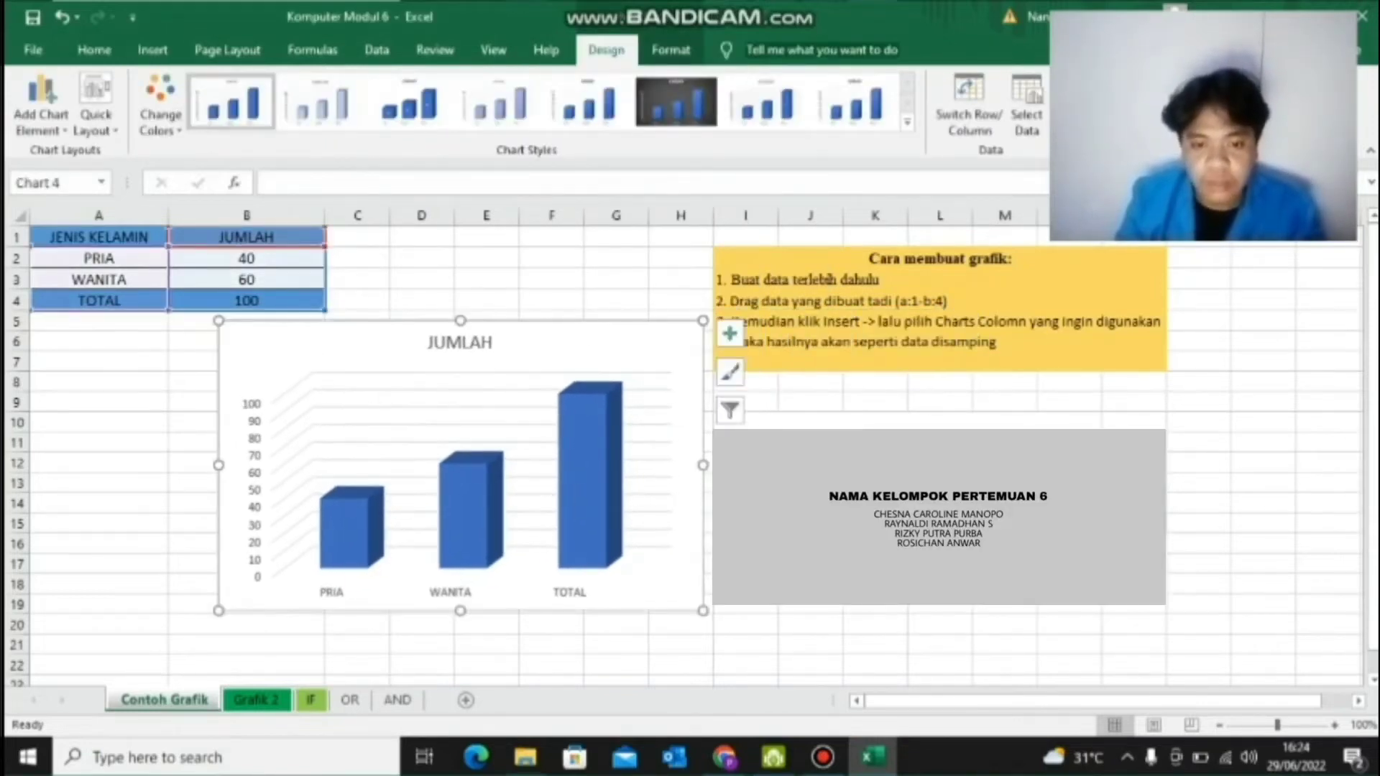
pyautogui.click(193, 382)
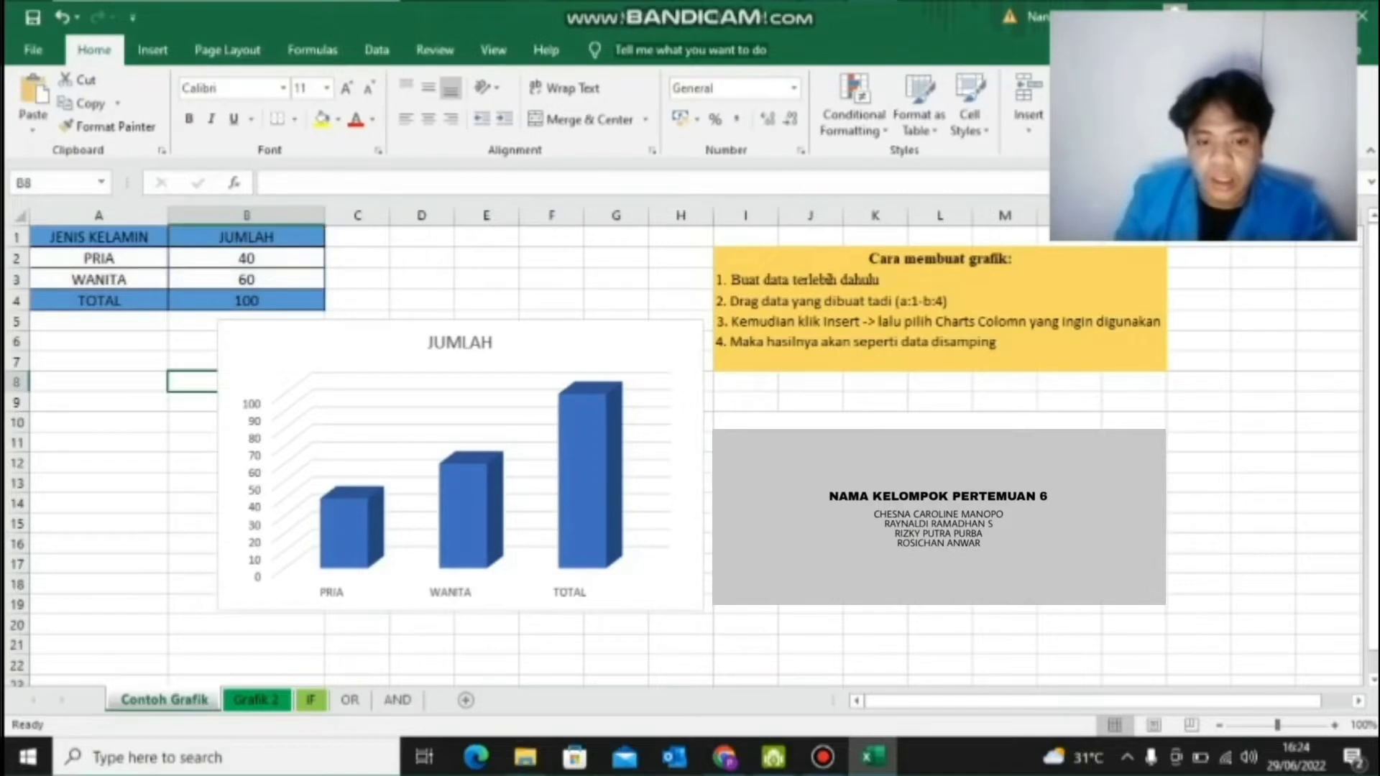
pyautogui.click(269, 387)
pyautogui.click(302, 346)
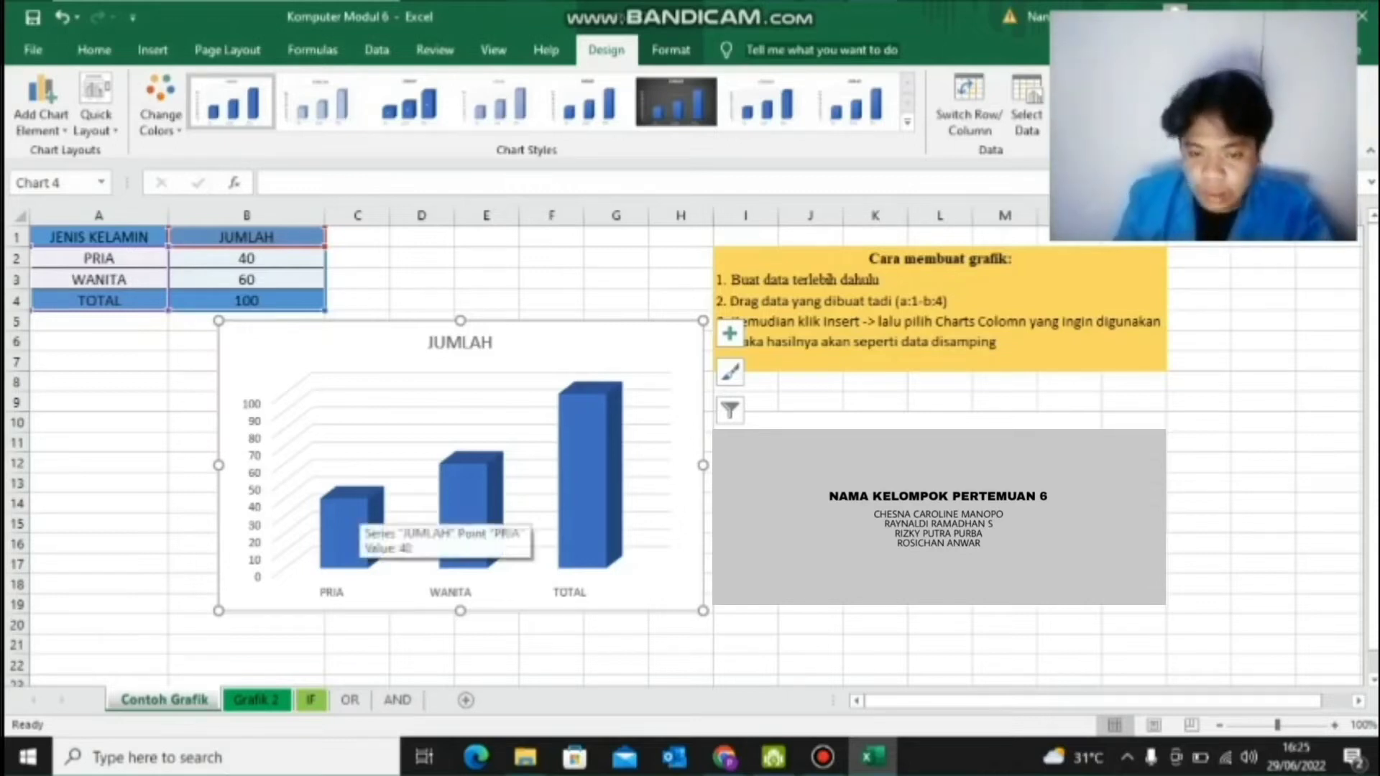
pyautogui.moveTo(486, 467)
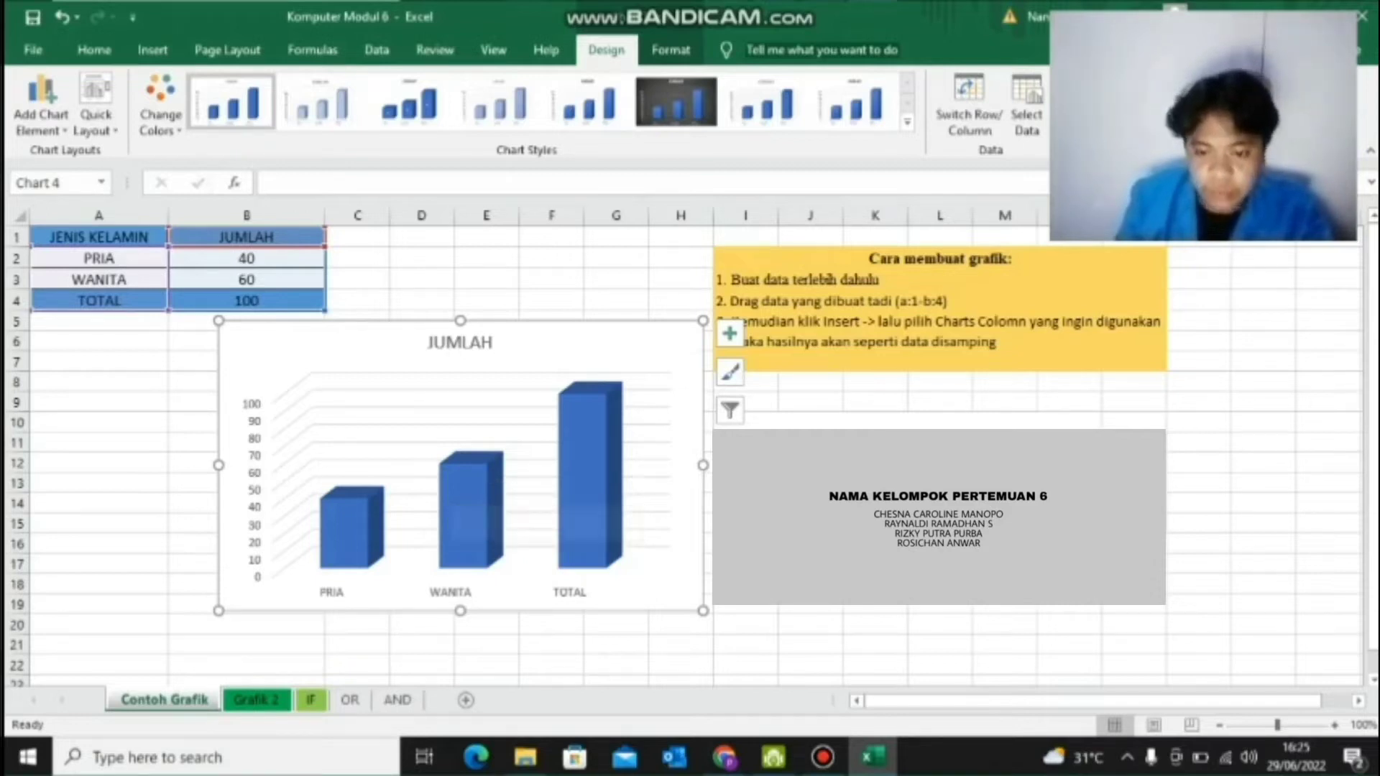
pyautogui.moveTo(585, 452)
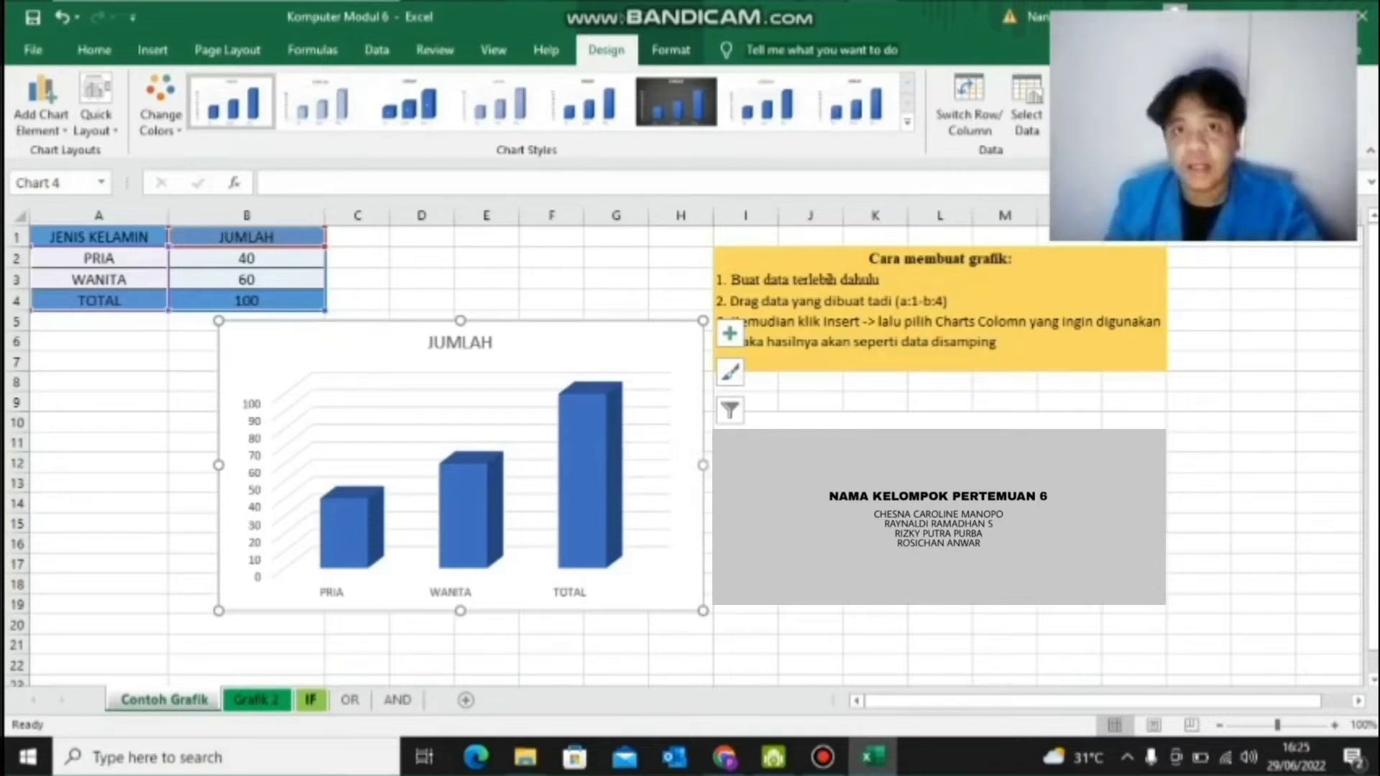
# On the IF sheet, start an IF formula in cell G6 for the first student's HASIL KRITERIA 1 result.
pyautogui.click(310, 700)
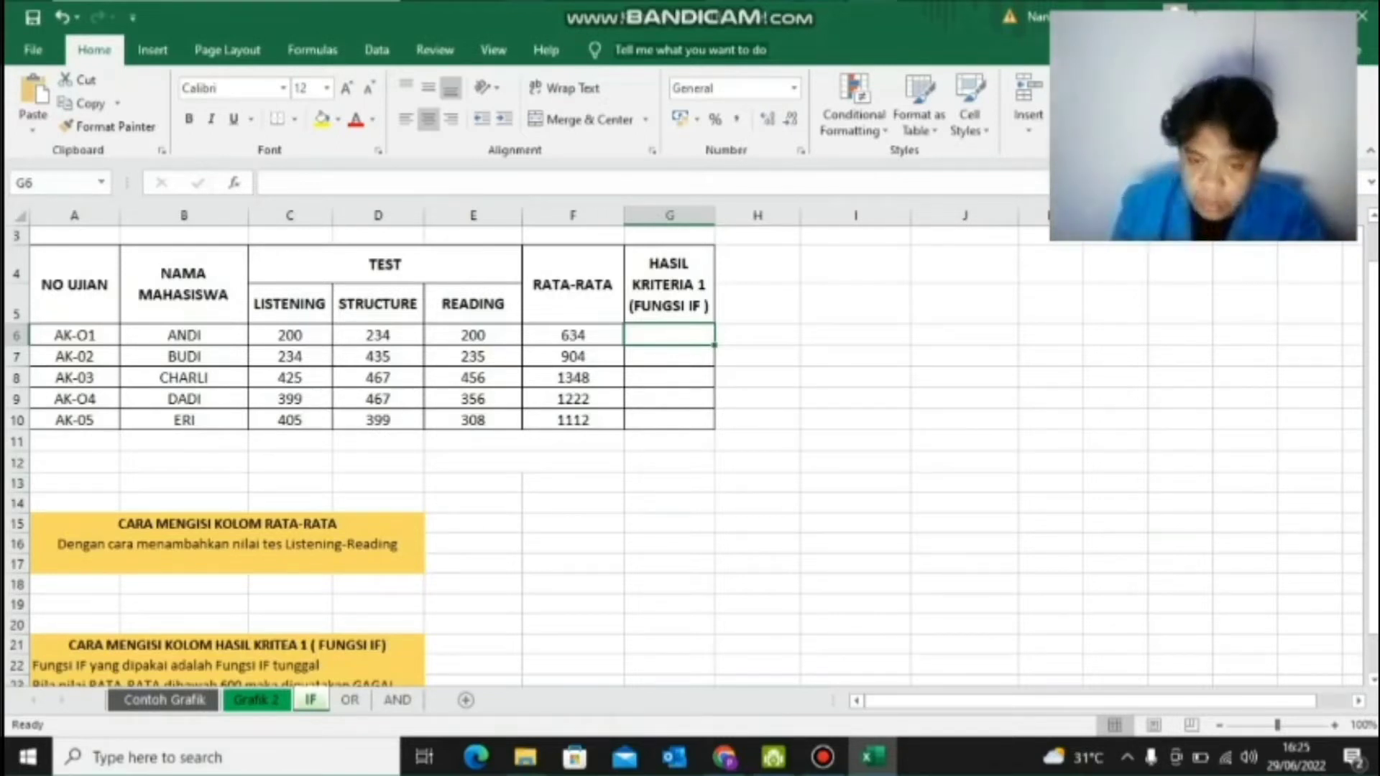
pyautogui.moveTo(1373, 359); pyautogui.dragTo(1373, 395)
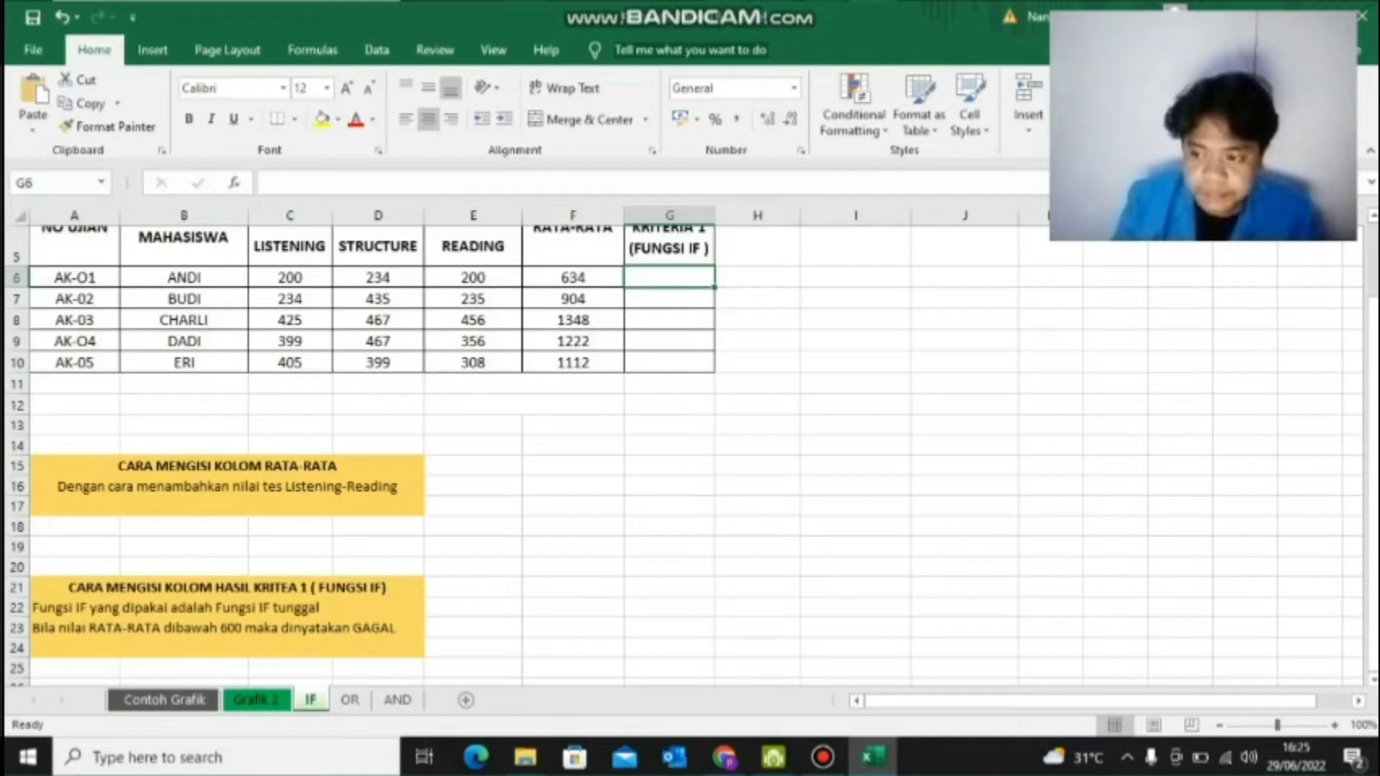
pyautogui.moveTo(1373, 379); pyautogui.dragTo(1373, 305)
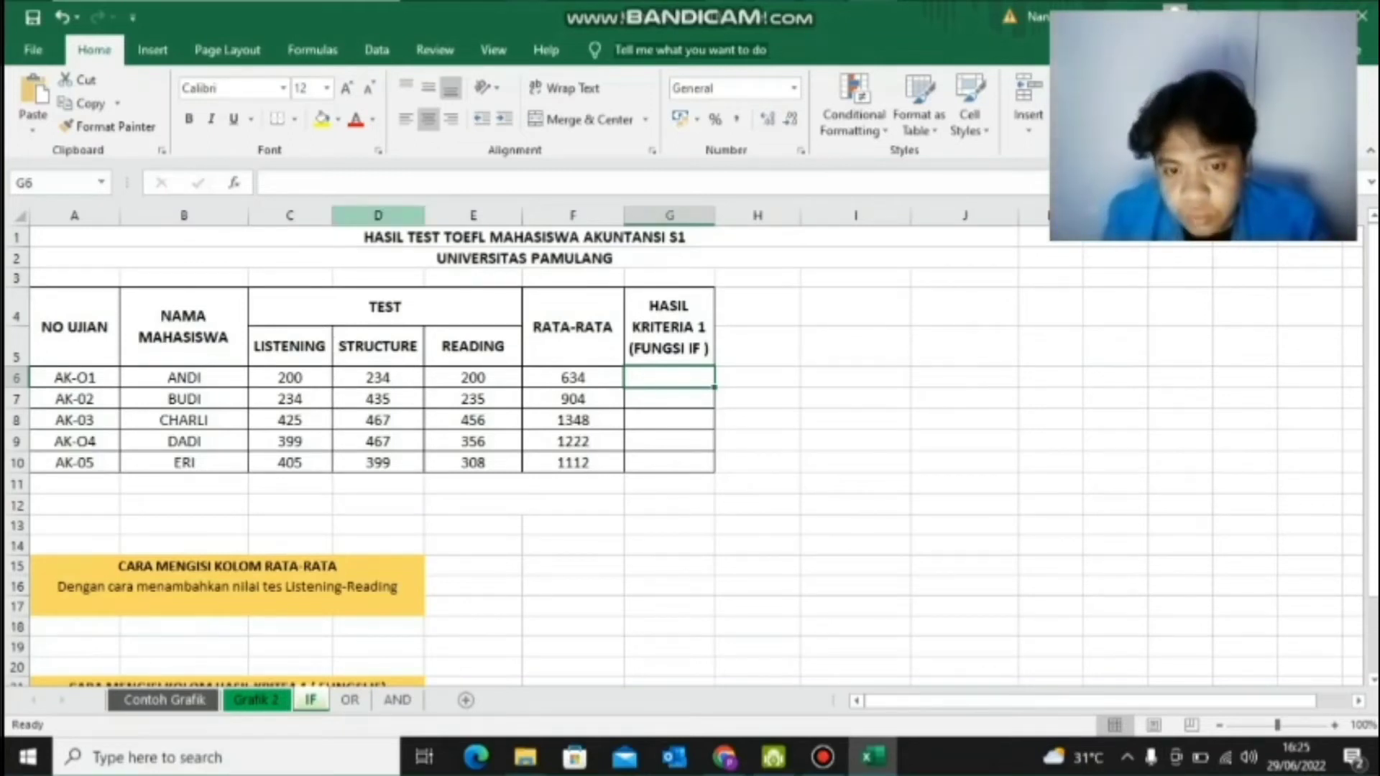
pyautogui.click(327, 184)
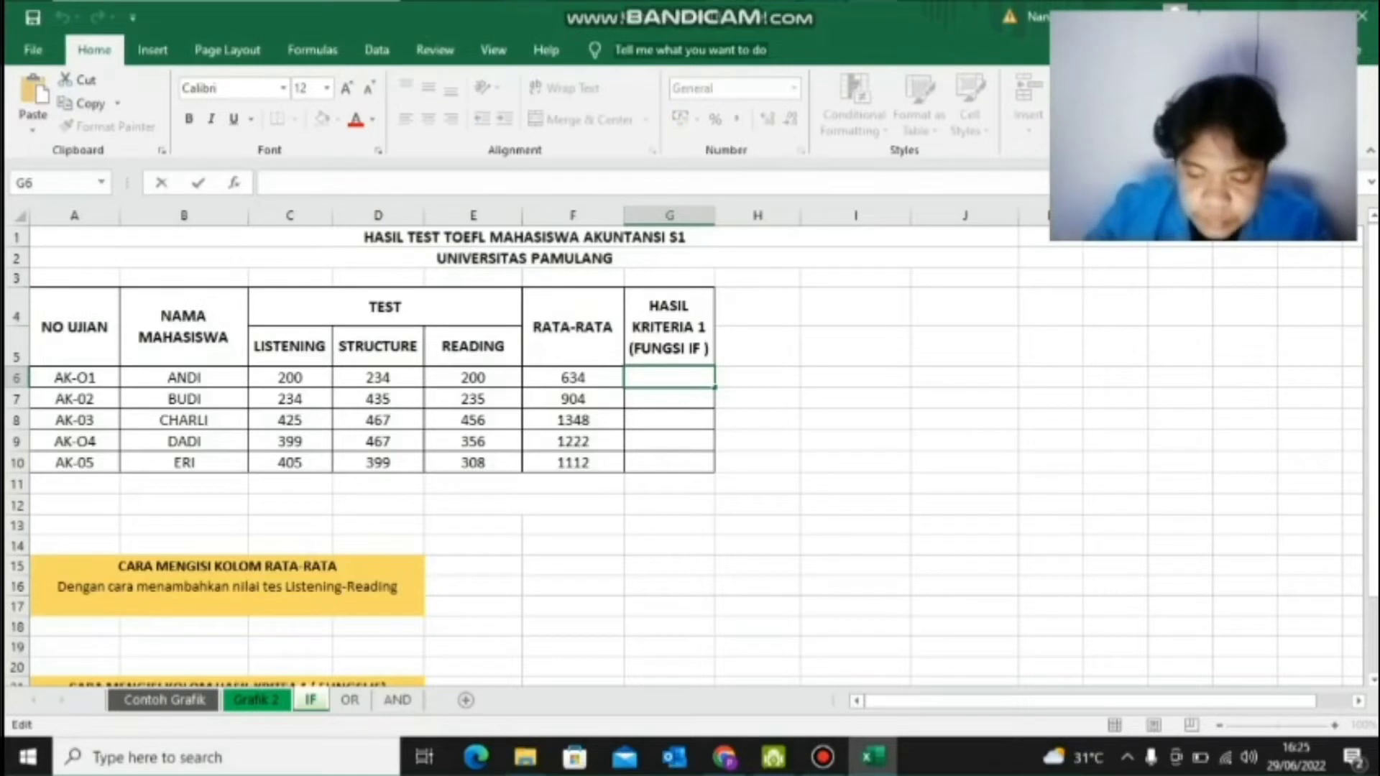
pyautogui.write('=IF')
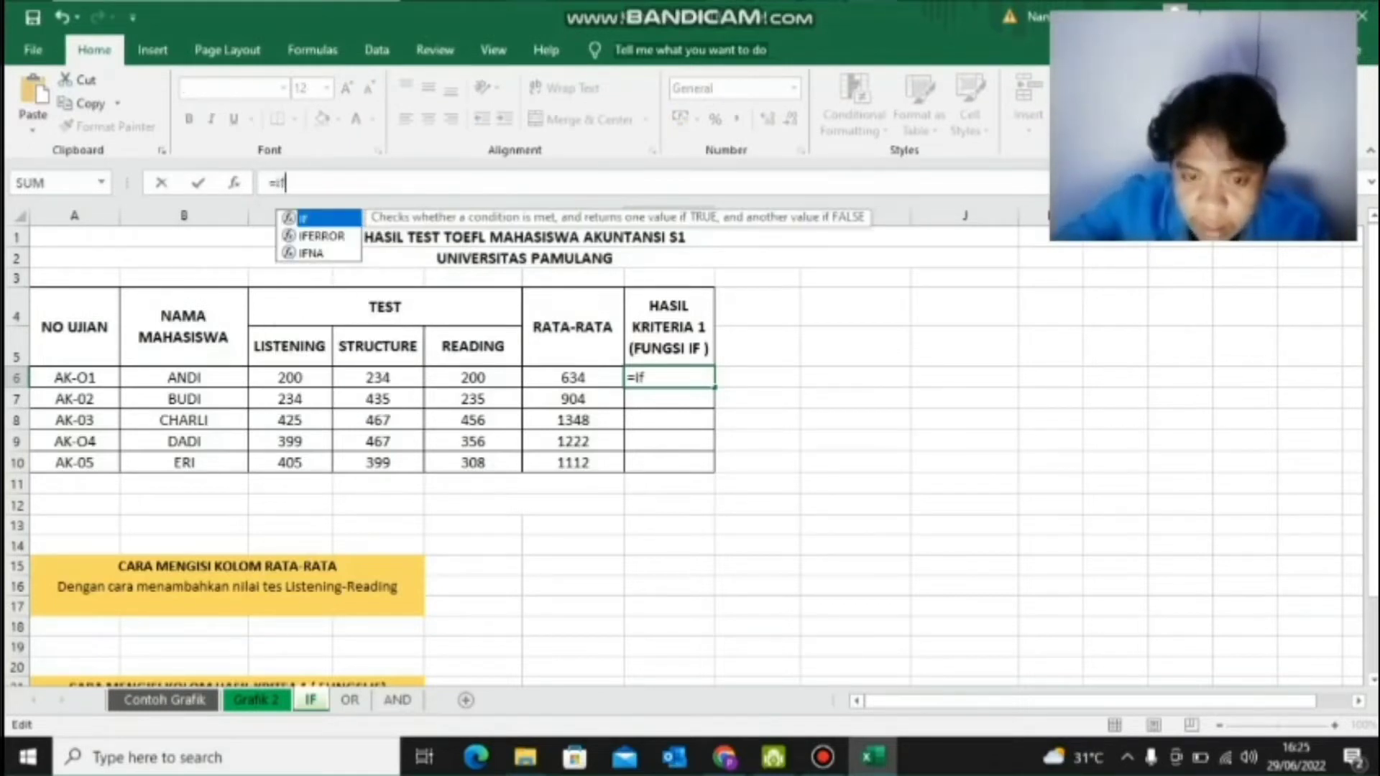
pyautogui.press('BackSpace')
pyautogui.press('BackSpace')
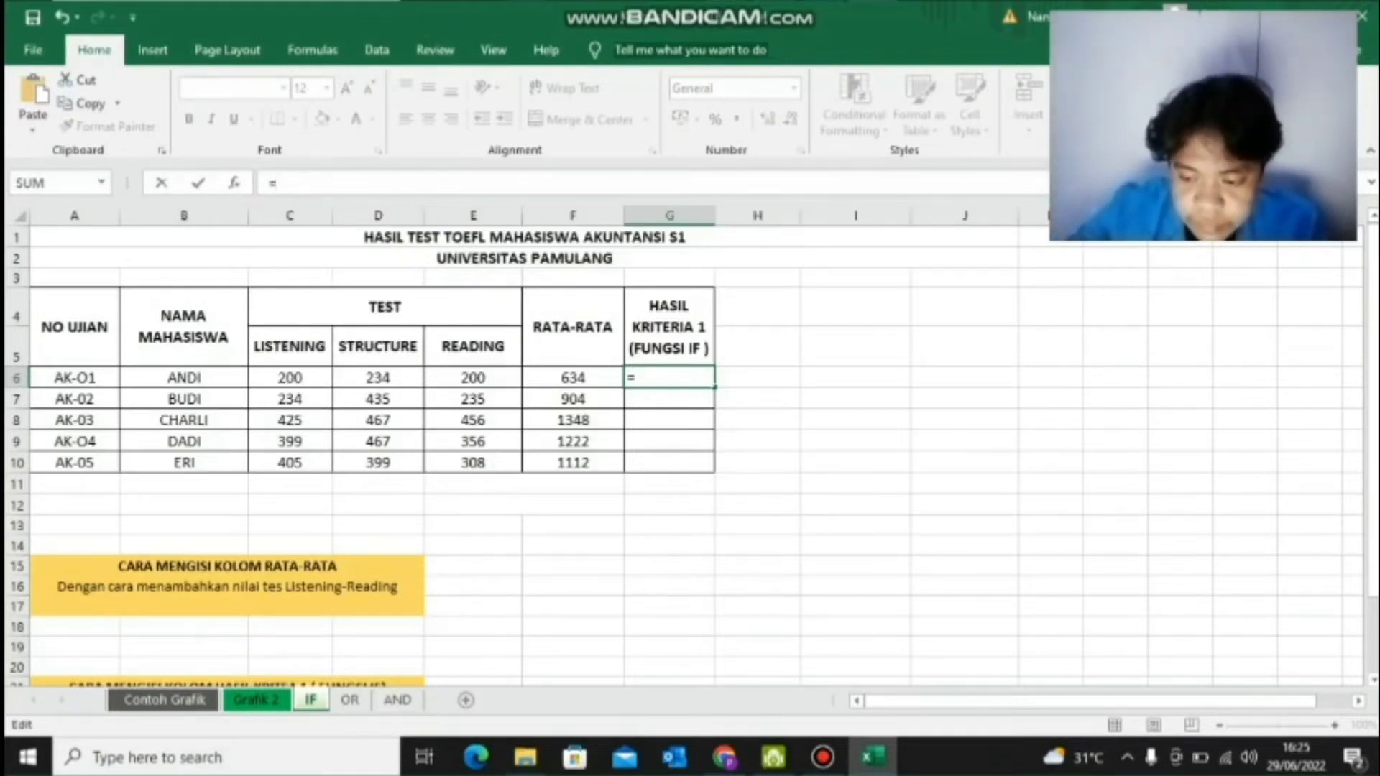
pyautogui.write('If')
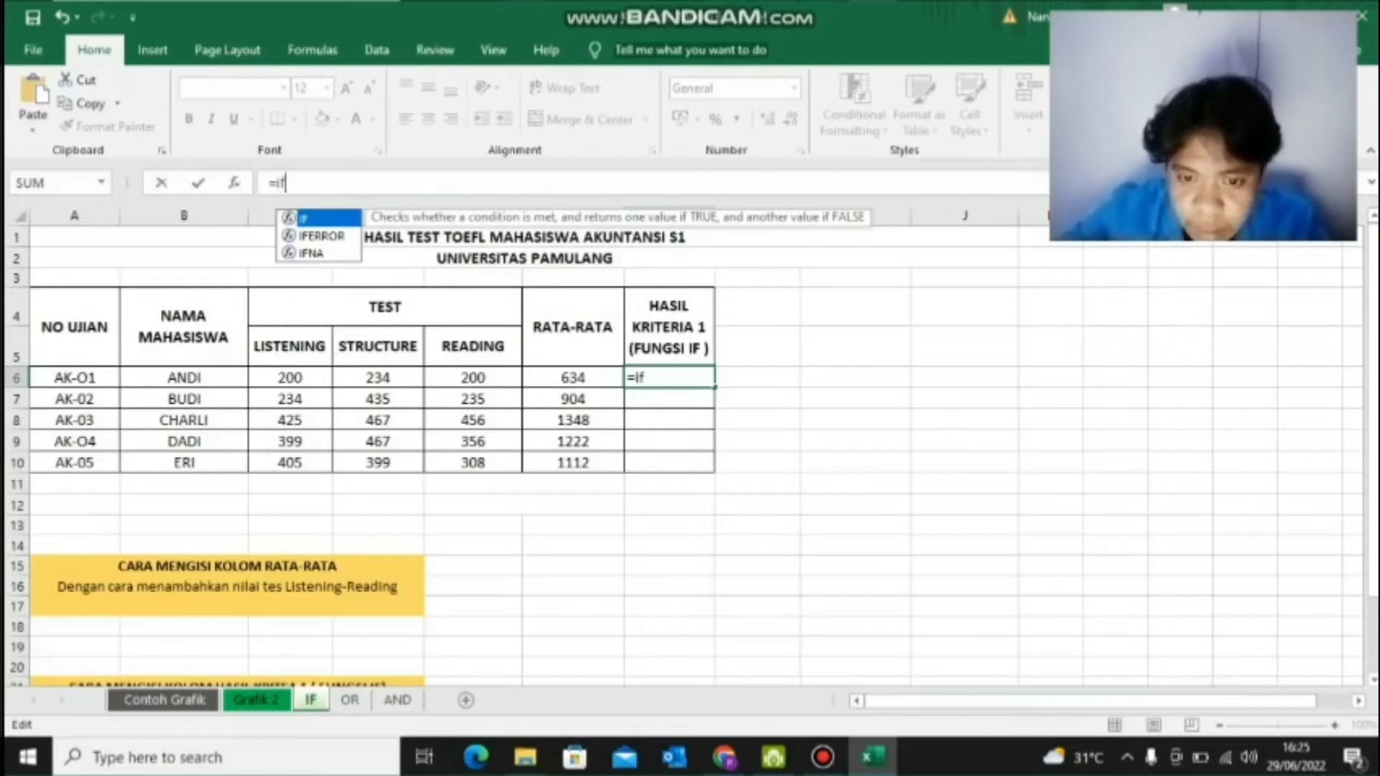
pyautogui.press('BackSpace')
pyautogui.press('BackSpace')
pyautogui.write('IF')
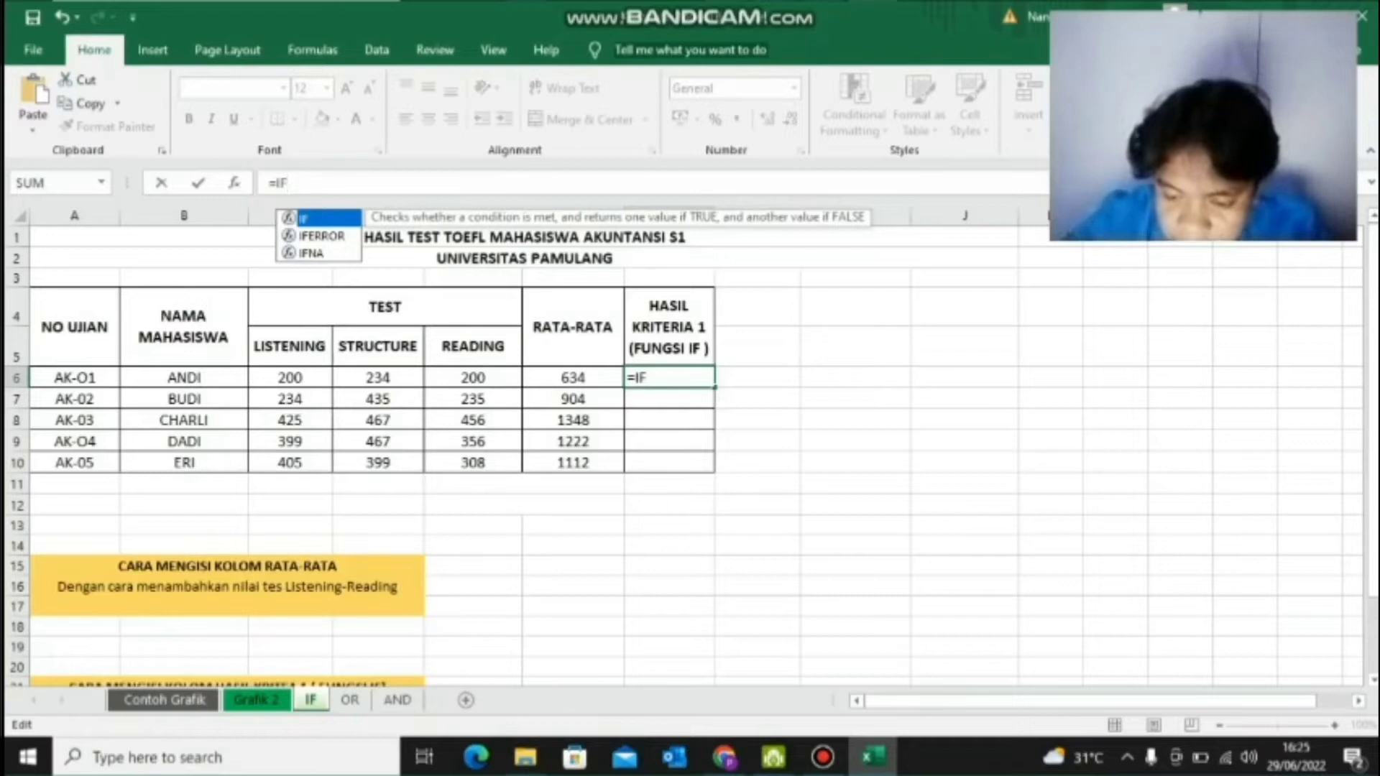
pyautogui.write('(')
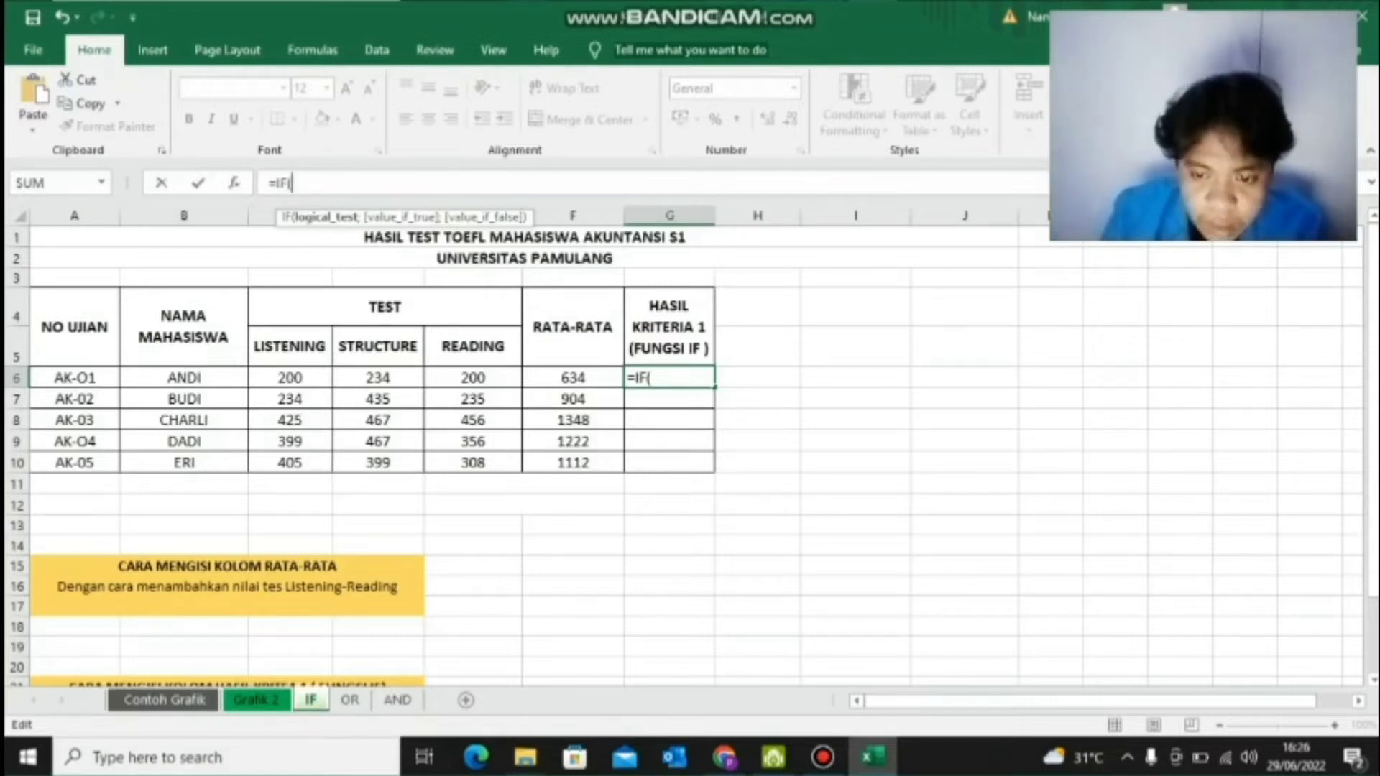
# Give the IF formula in G6 the logical test F6="600".
pyautogui.write('F6')
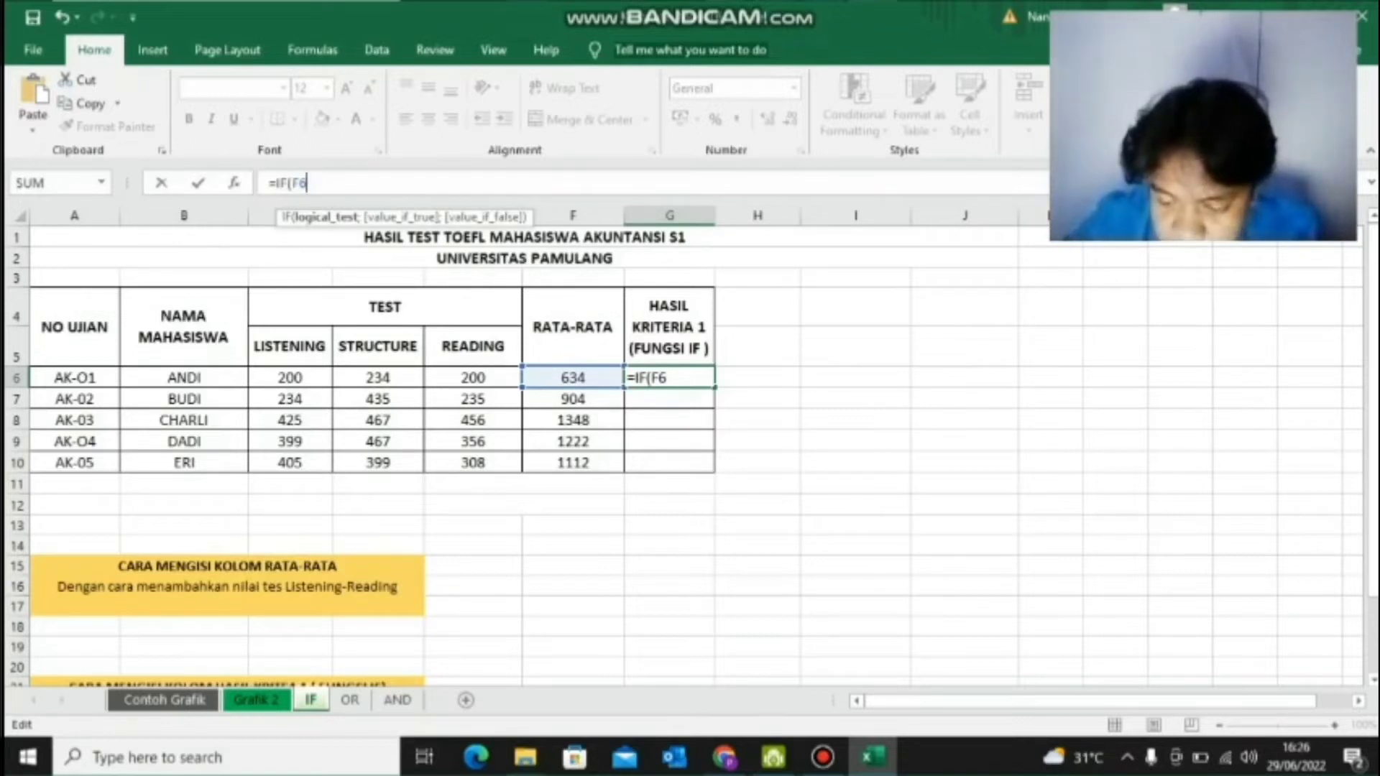
pyautogui.write('="')
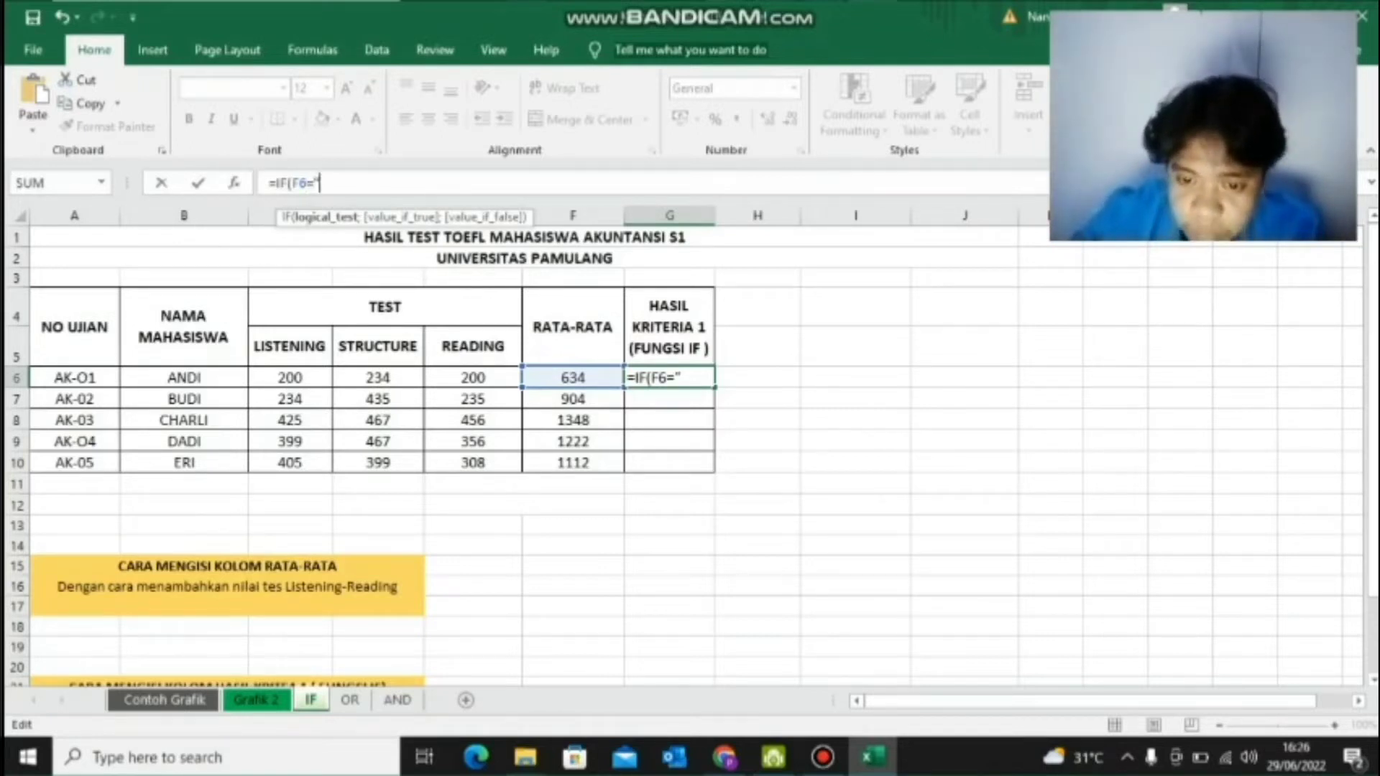
pyautogui.write('600')
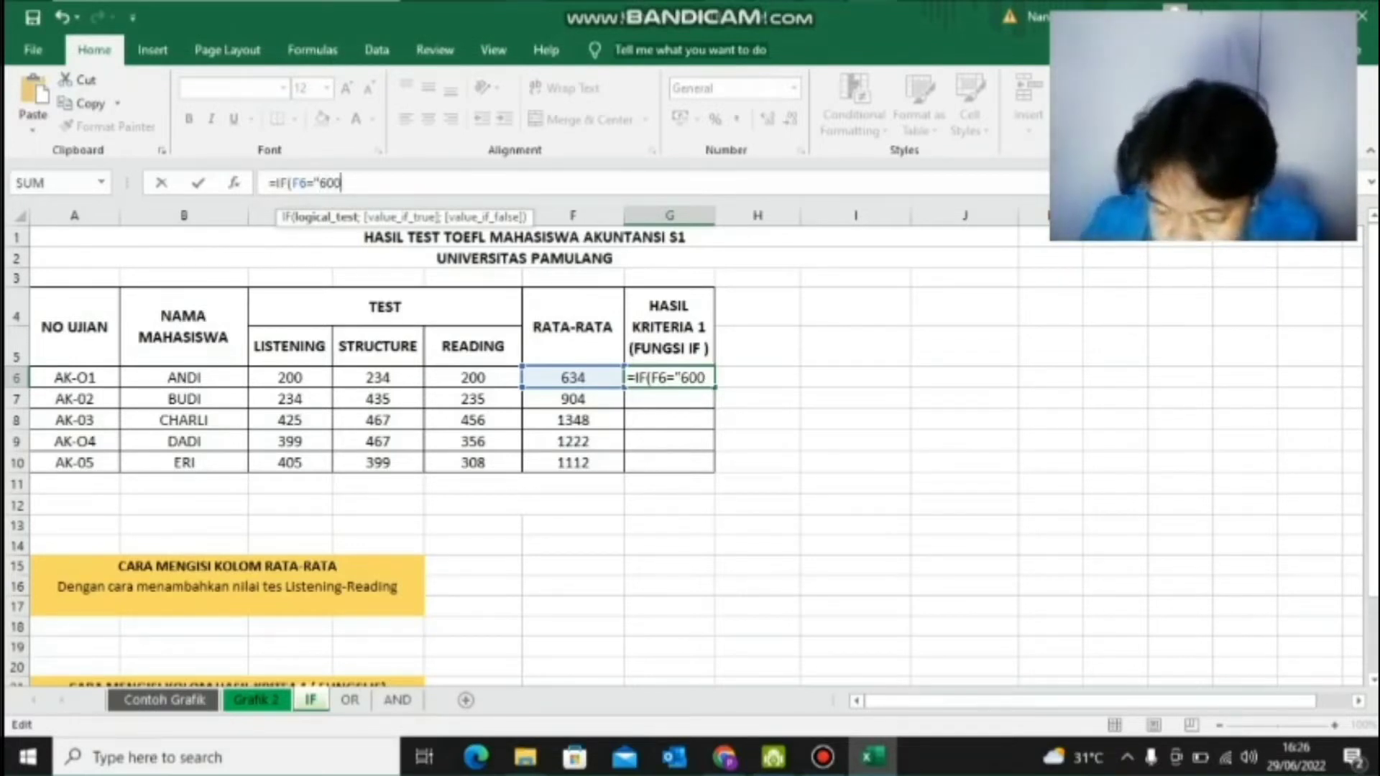
pyautogui.write('"')
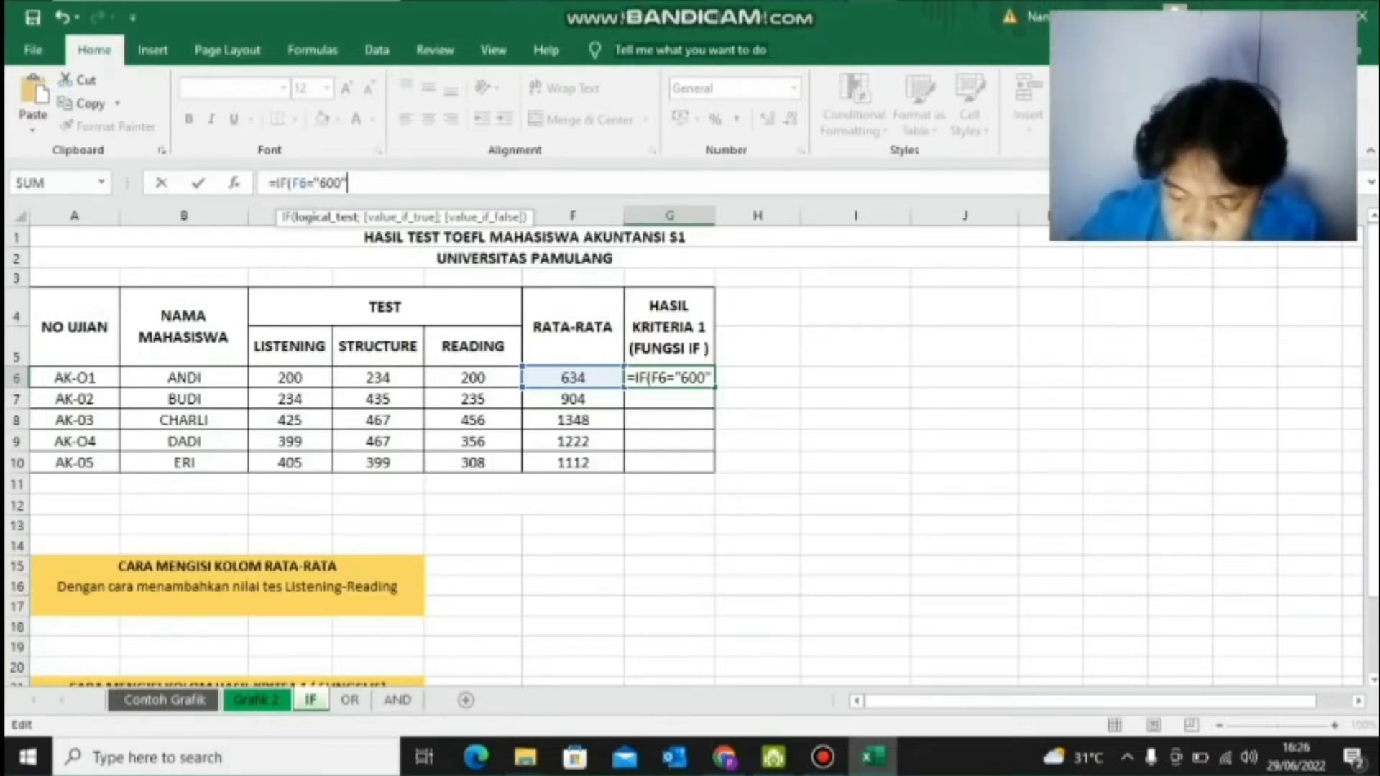
pyautogui.write(';')
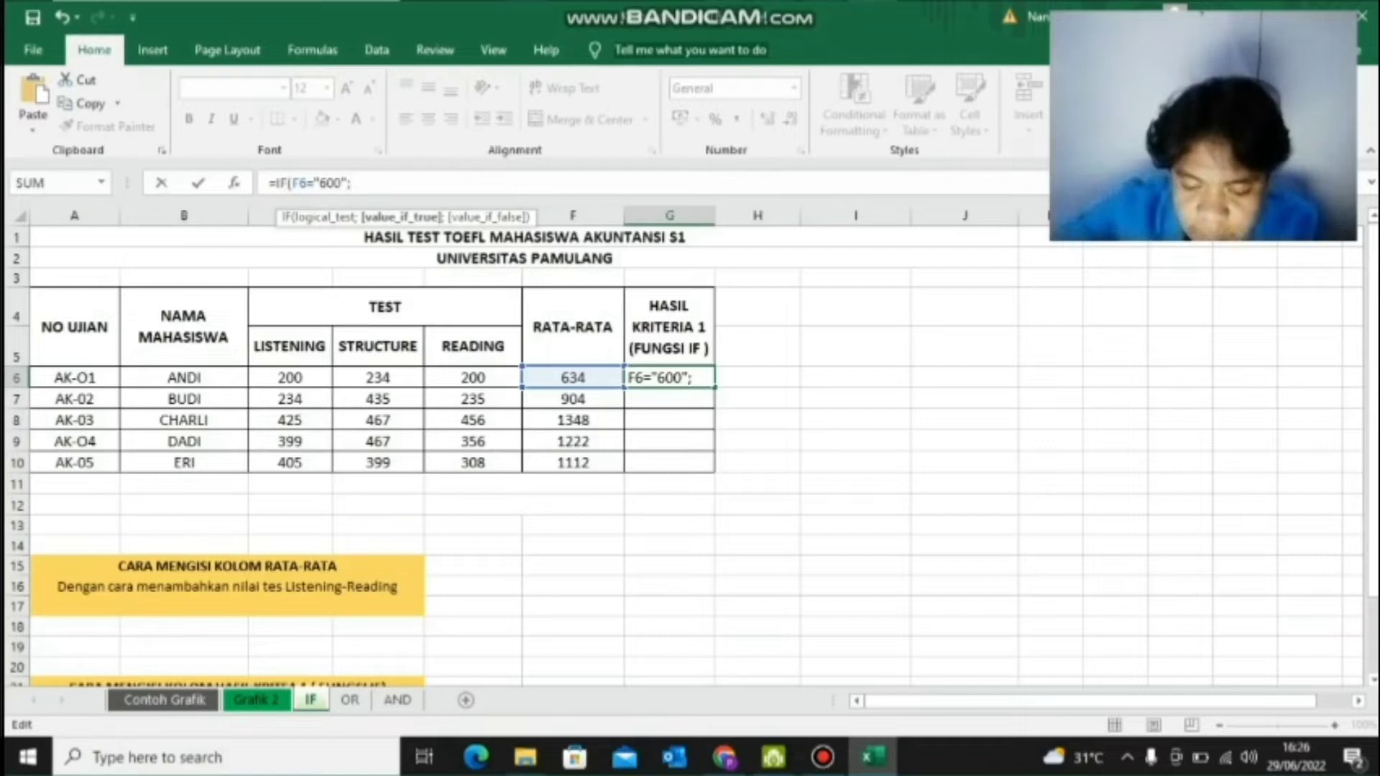
# Complete the G6 formula with "TIDAK LULUS" as the true value and "LULUS" as the false value.
pyautogui.write('"')
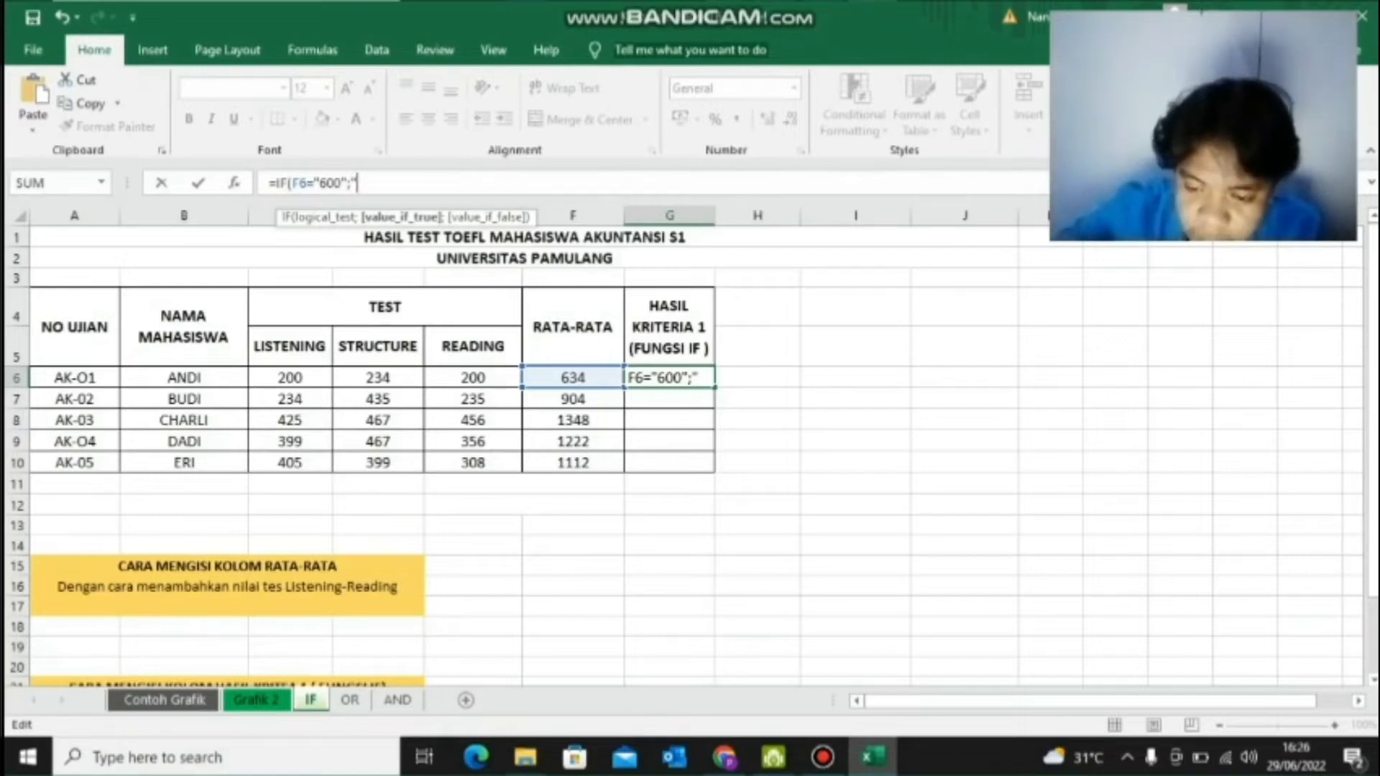
pyautogui.write('TIDAK')
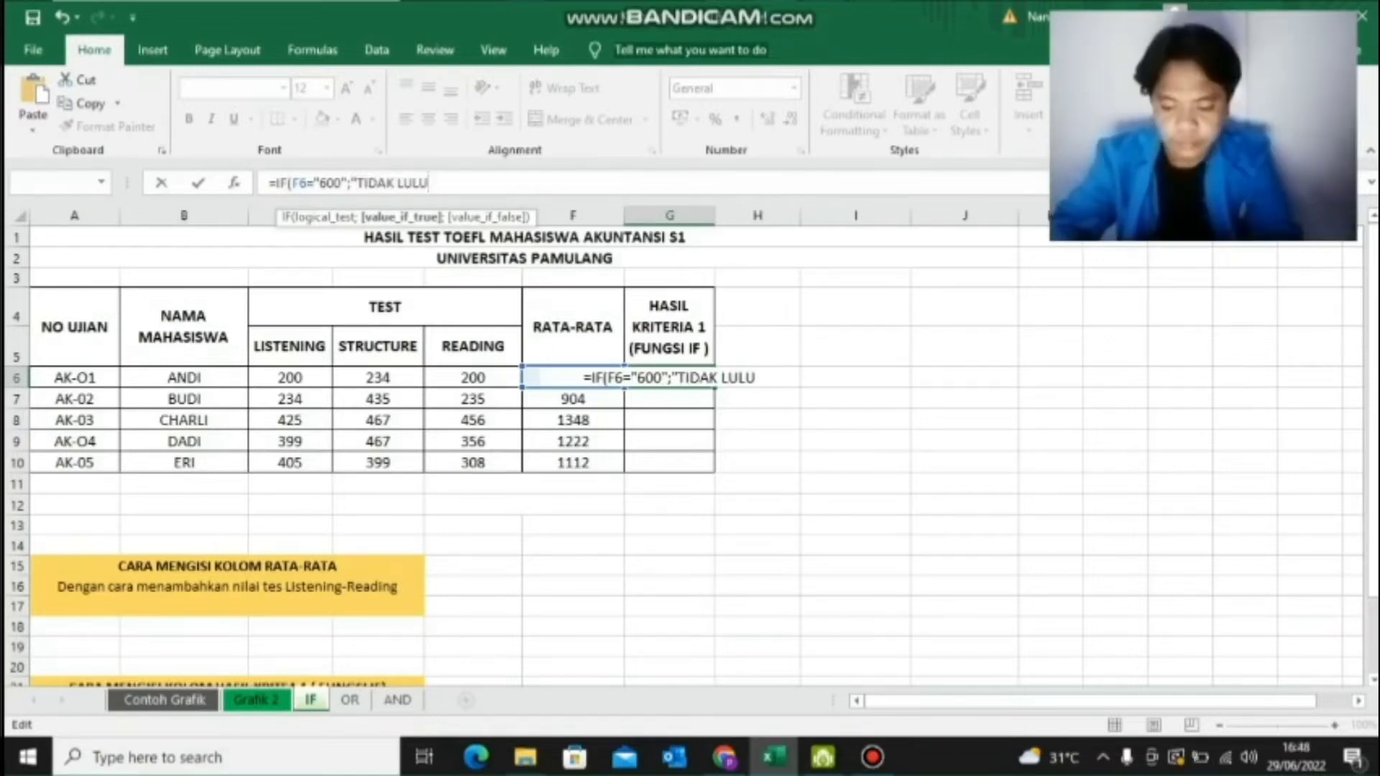
pyautogui.write('S"')
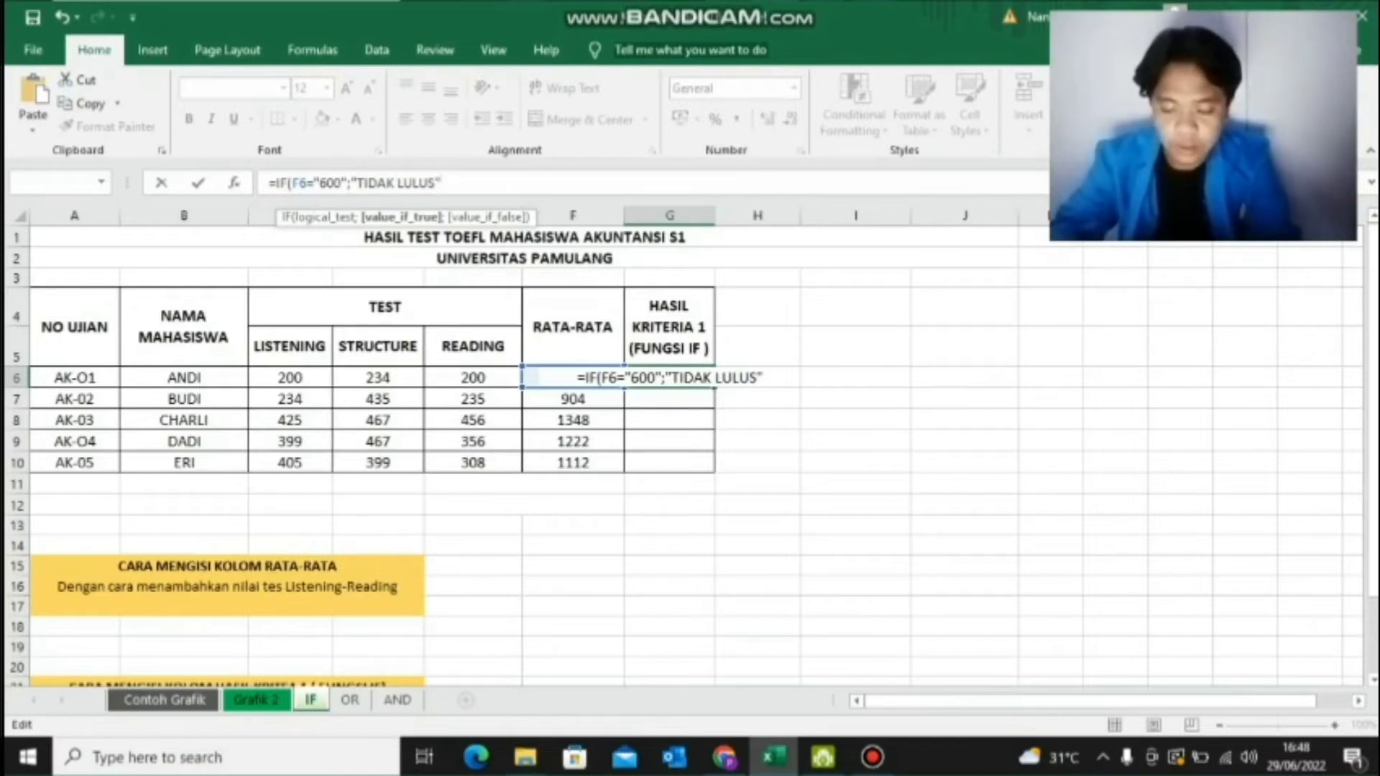
pyautogui.write(';"')
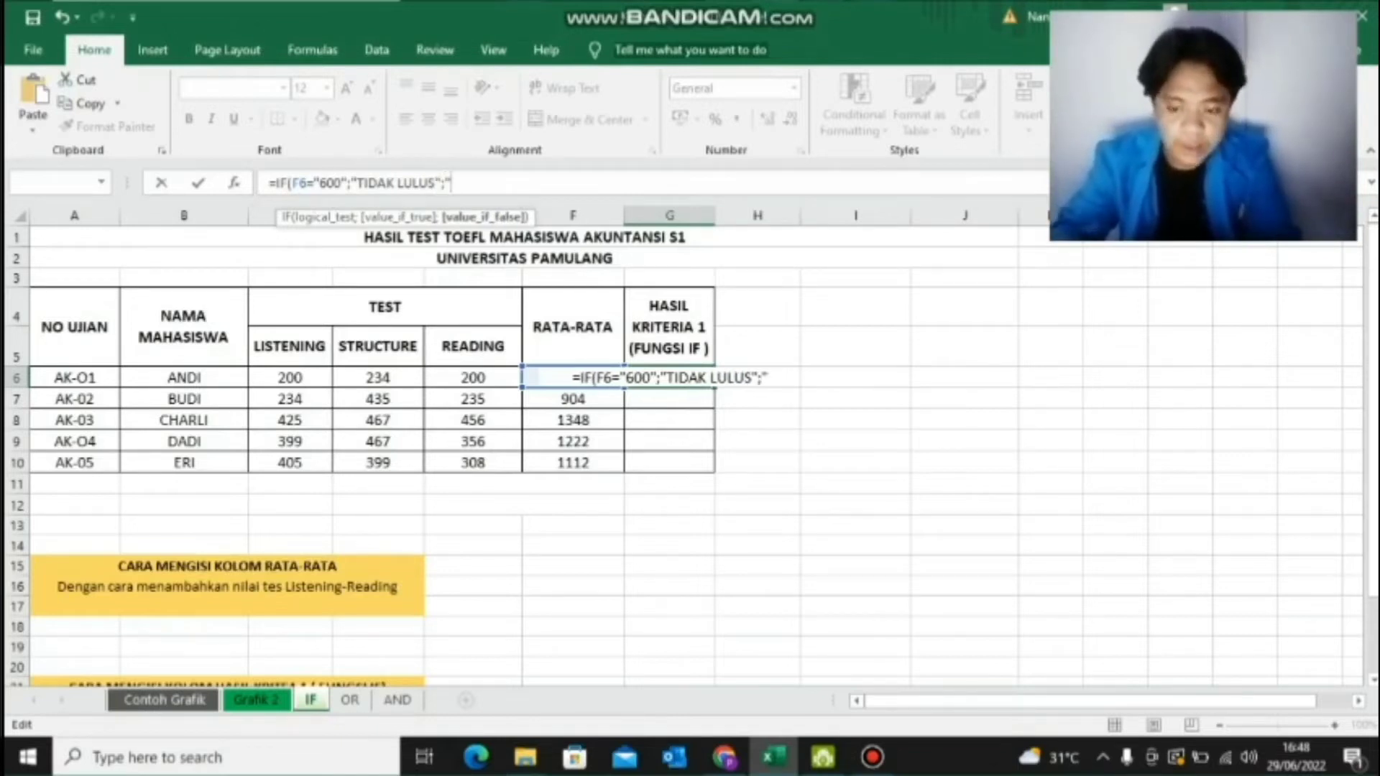
pyautogui.write('LULUS"')
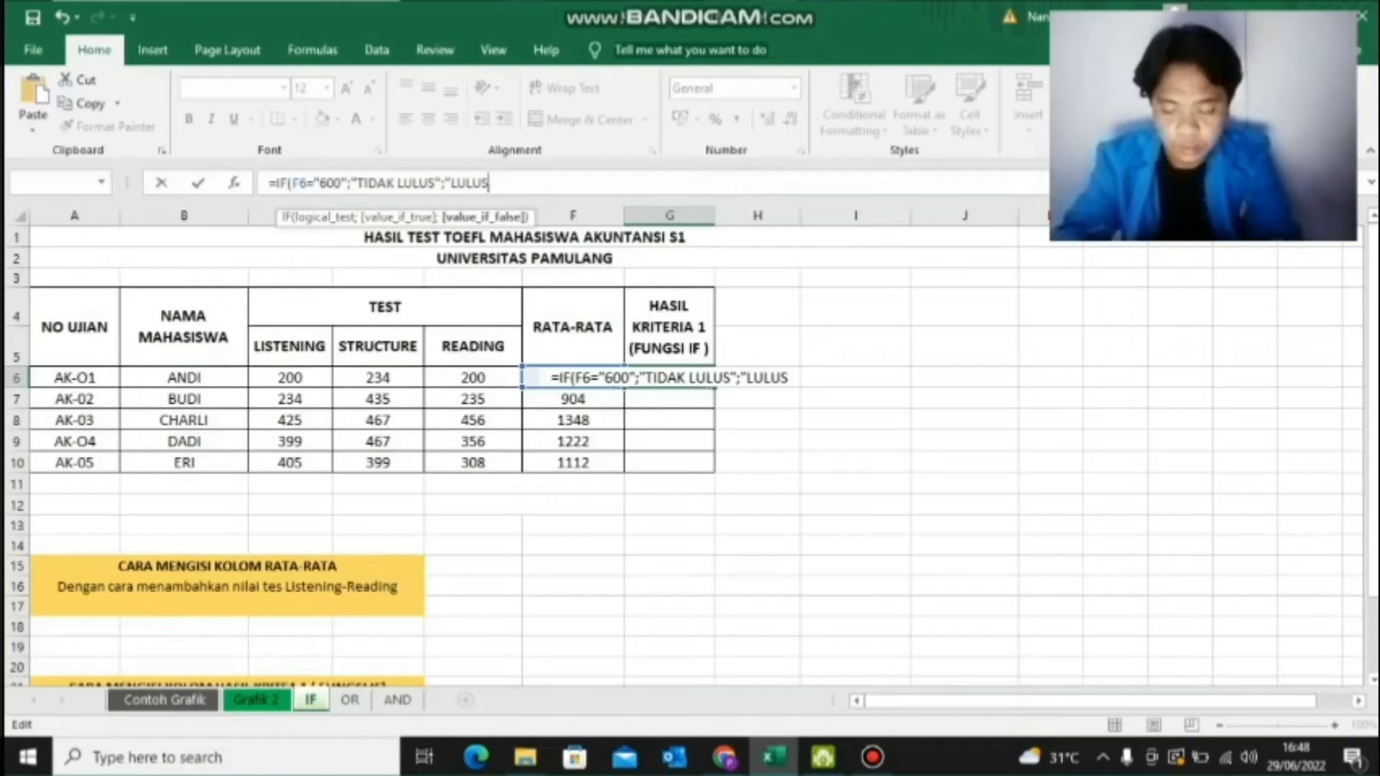
pyautogui.write(')')
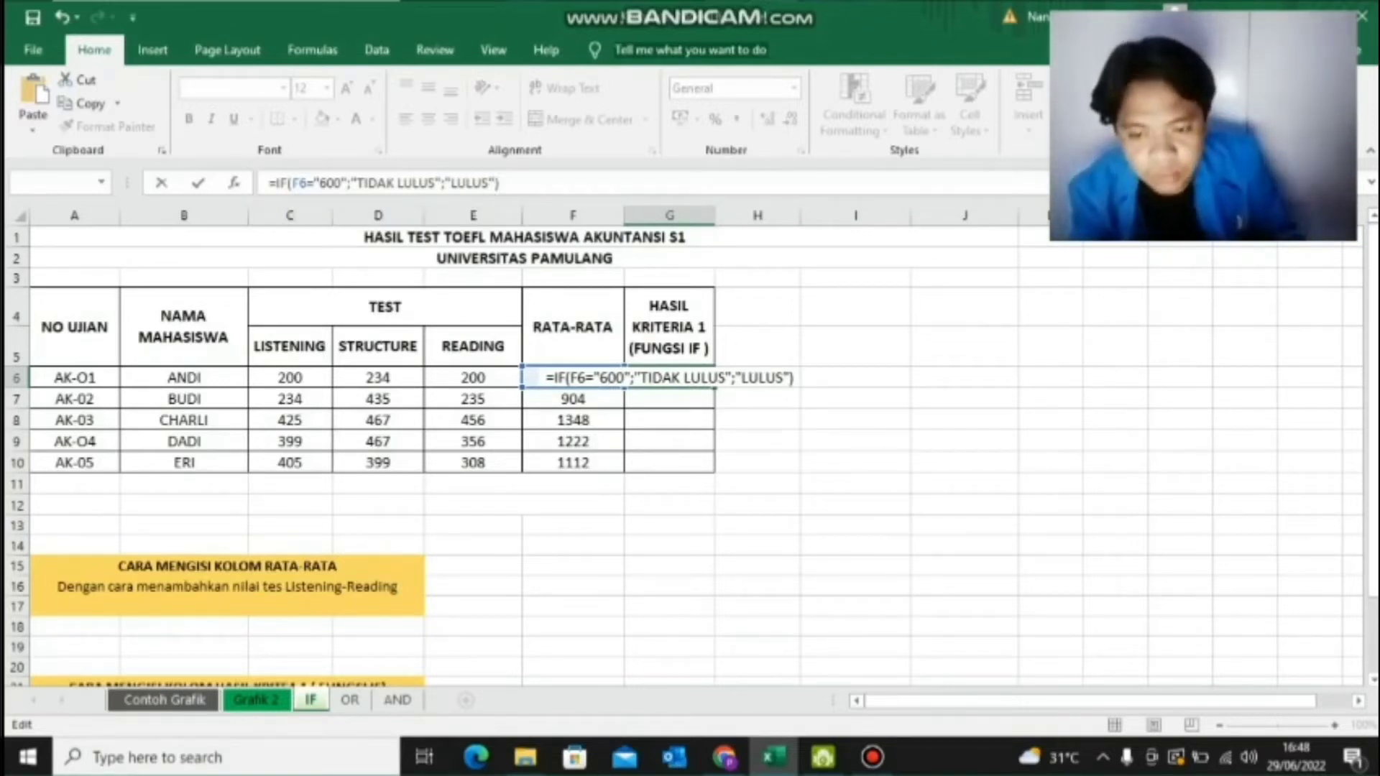
pyautogui.click(653, 378)
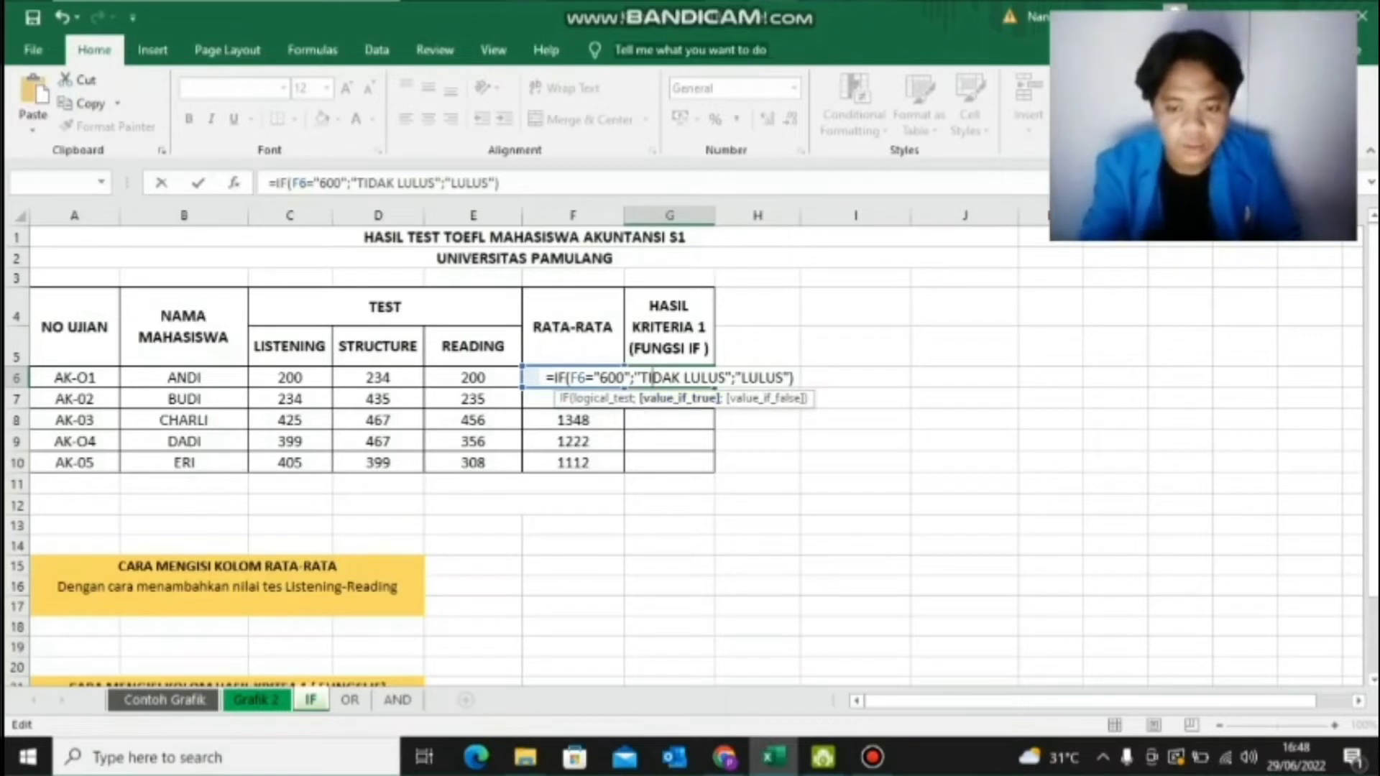
pyautogui.click(669, 420)
# Fill the IF formula from G6 down to G10 for the remaining students.
pyautogui.click(669, 378)
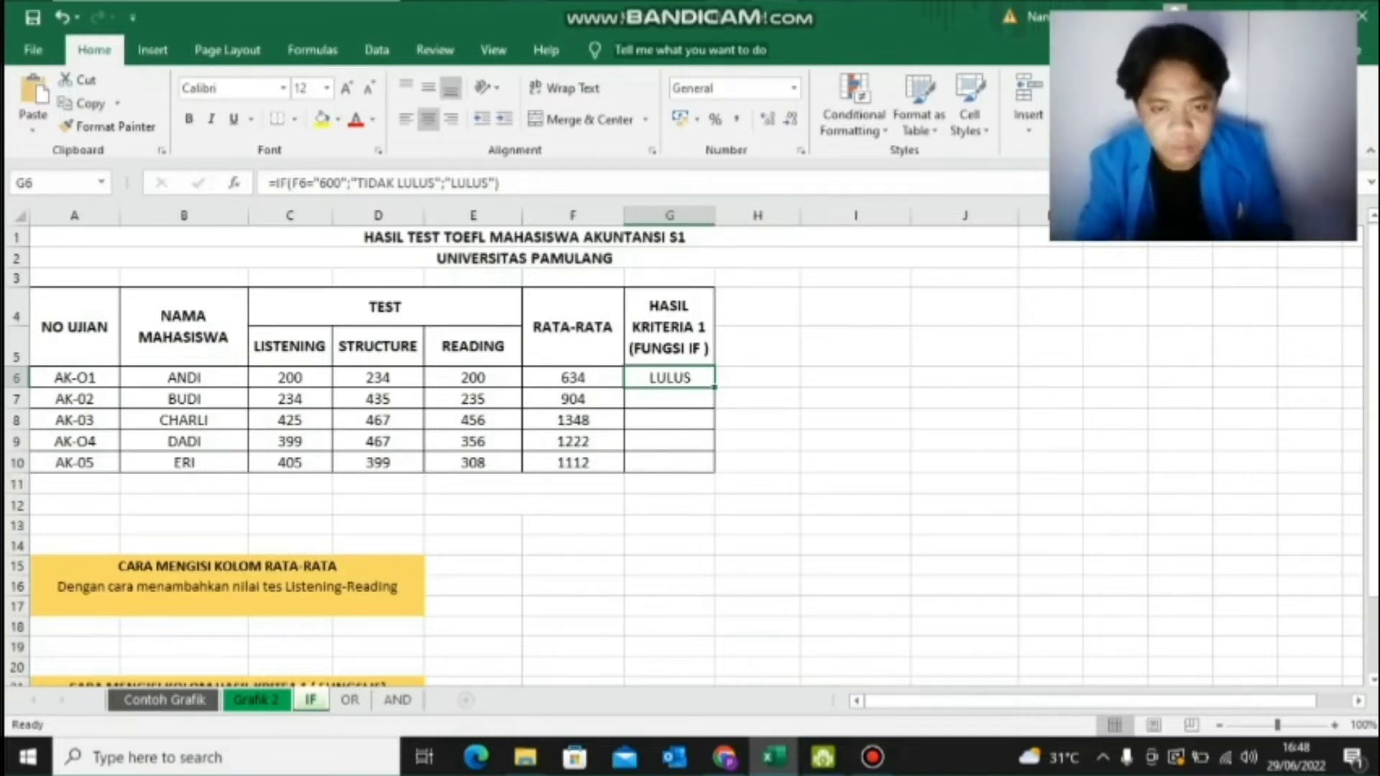
pyautogui.moveTo(715, 388); pyautogui.dragTo(714, 473)
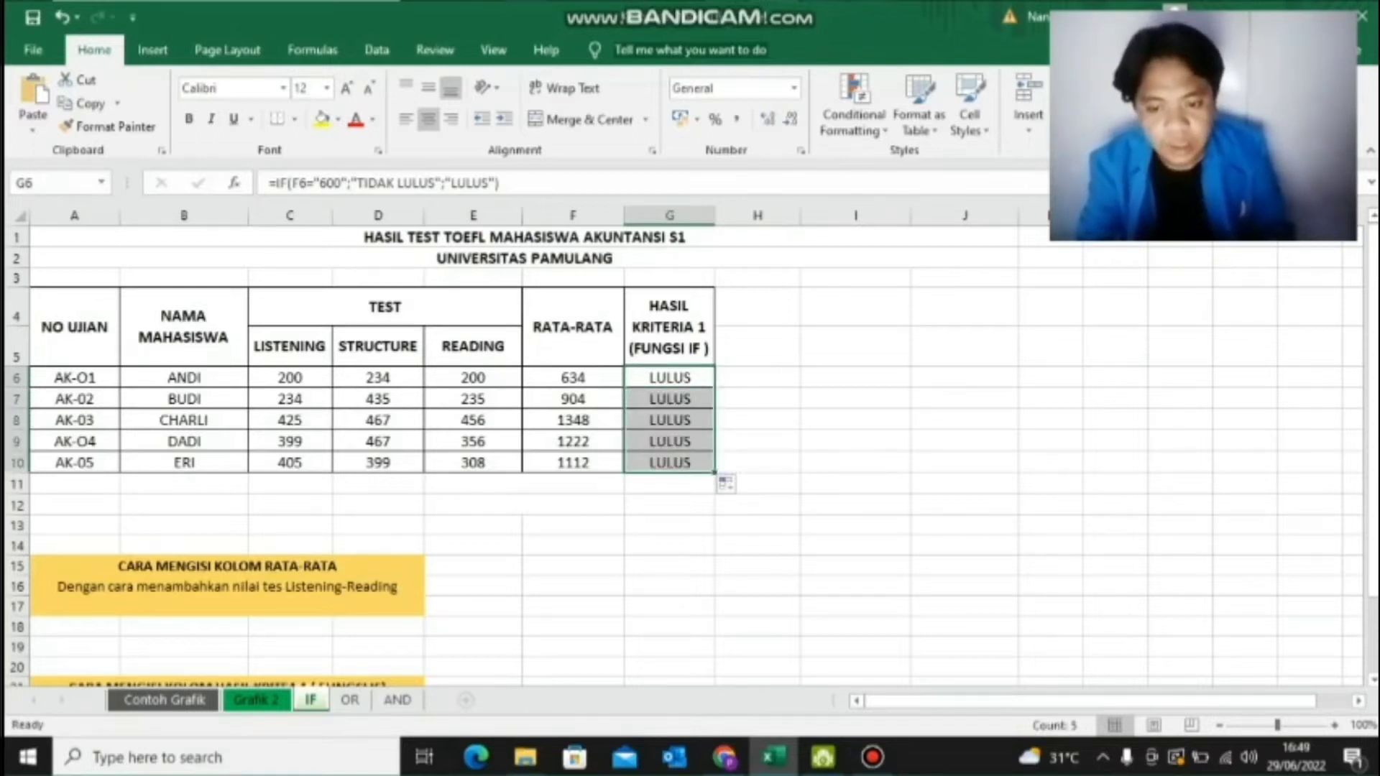
pyautogui.click(669, 504)
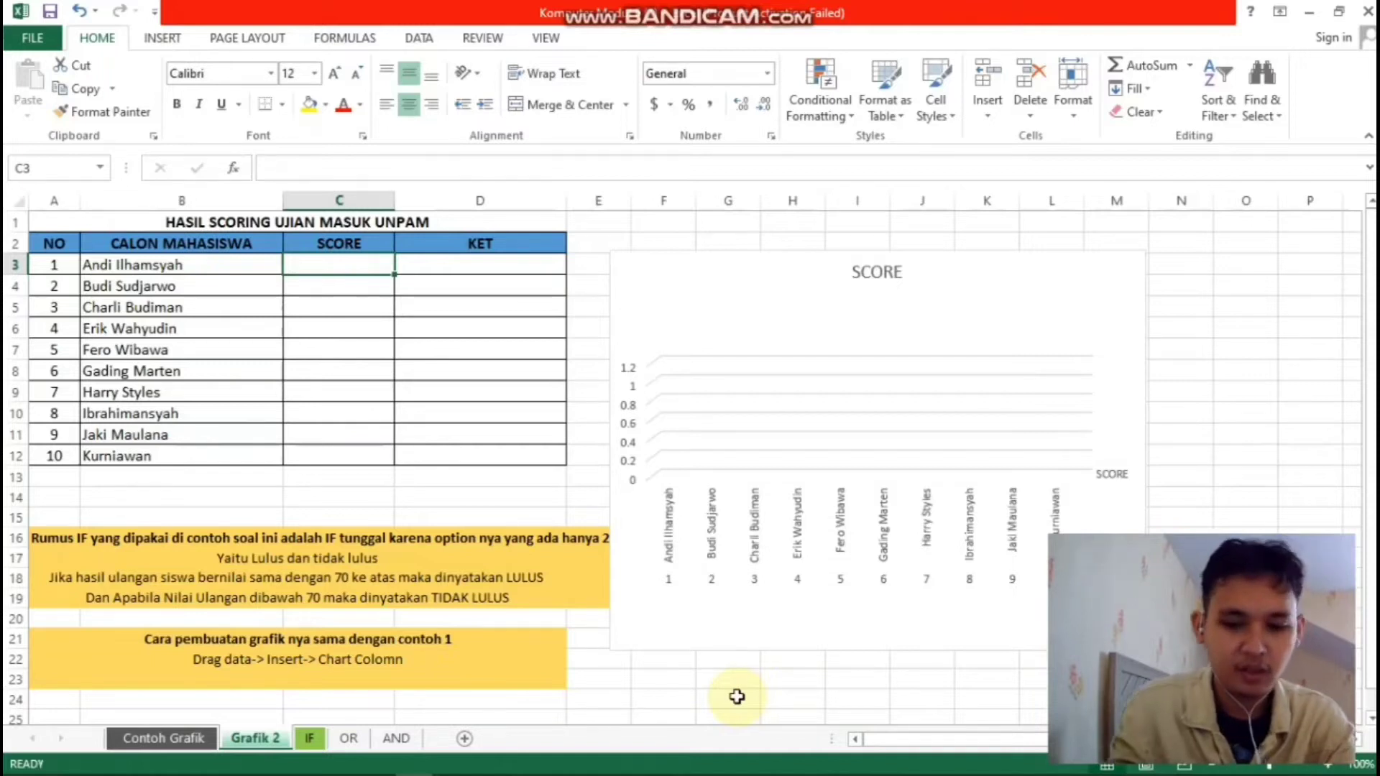
# On the Grafik 2 sheet, enter the scores 80, 78, 70, 72 and 93 in C3 to C7 for the first five candidates.
pyautogui.write('80')
pyautogui.press('Return')
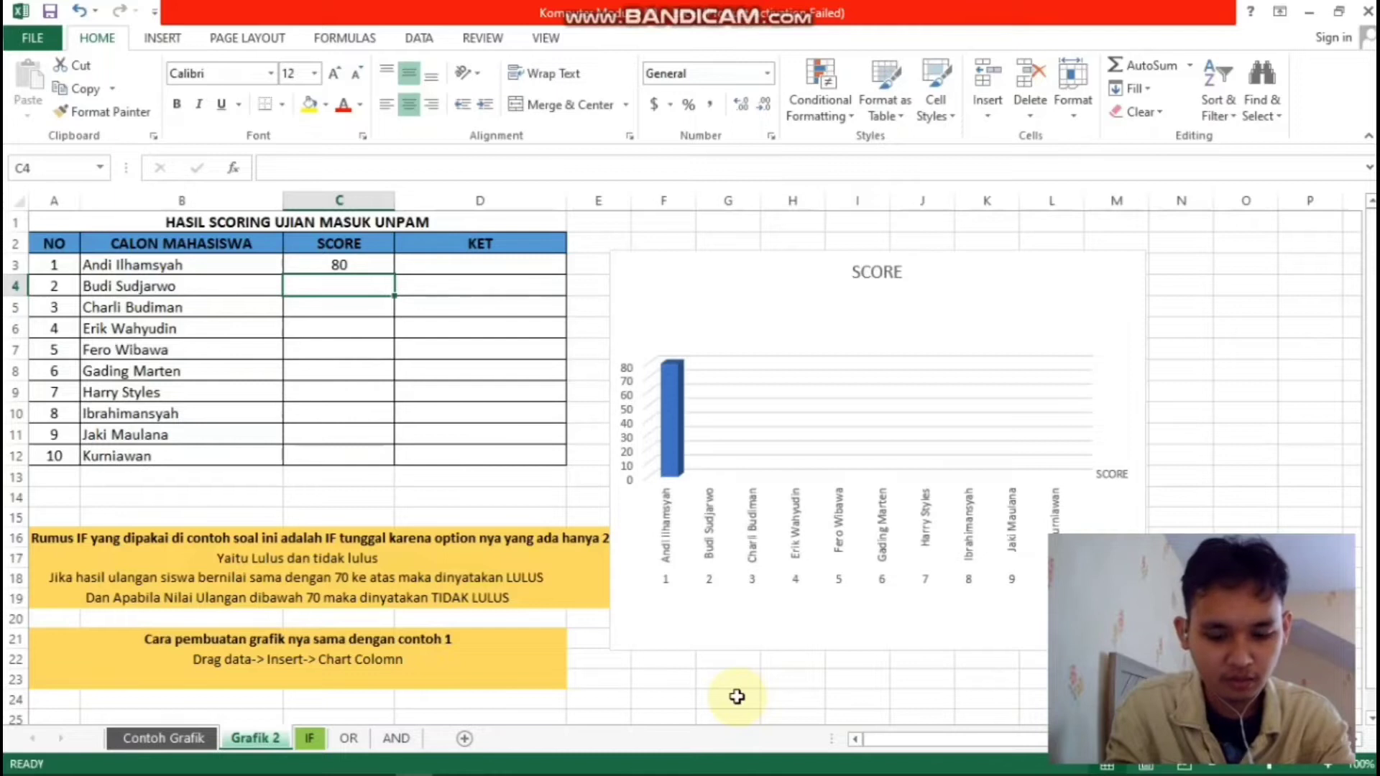
pyautogui.write('78')
pyautogui.press('Return')
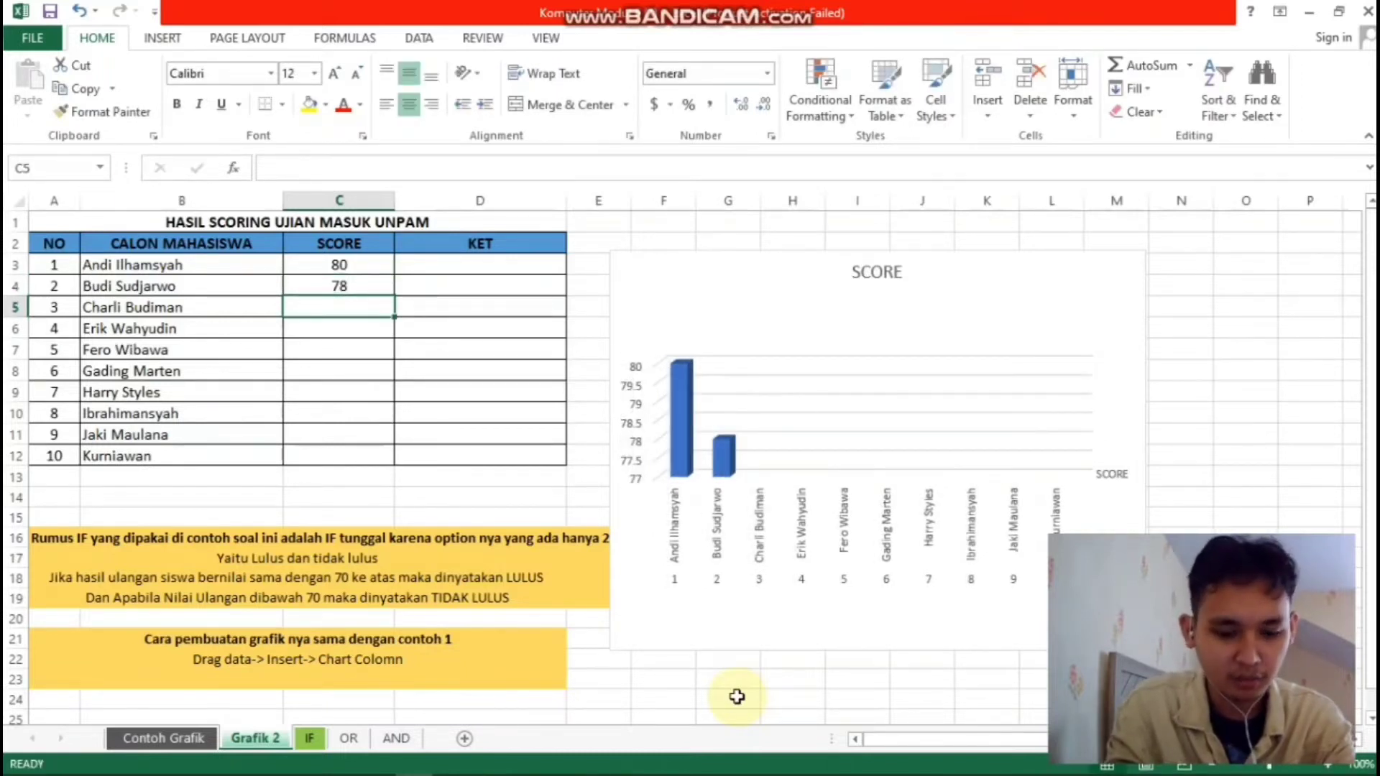
pyautogui.write('70')
pyautogui.press('Return')
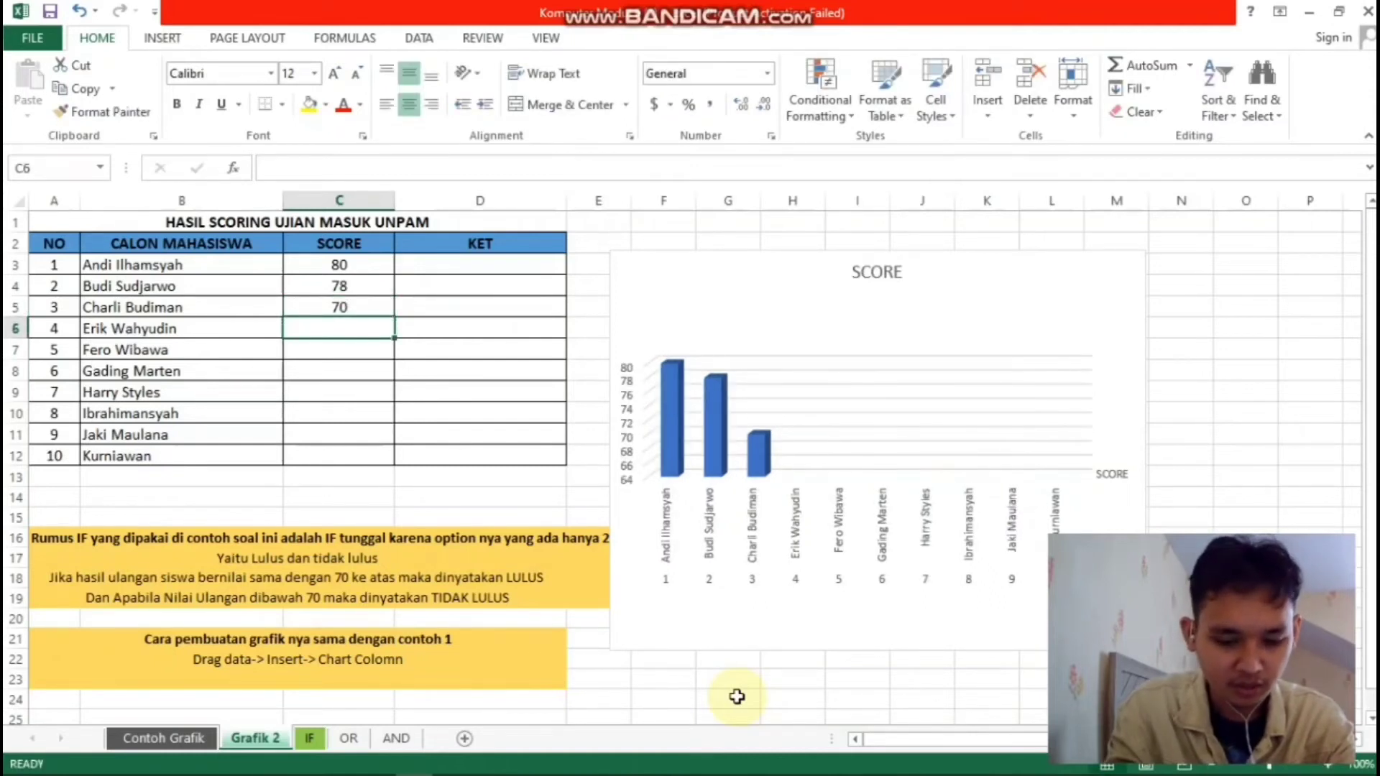
pyautogui.write('72')
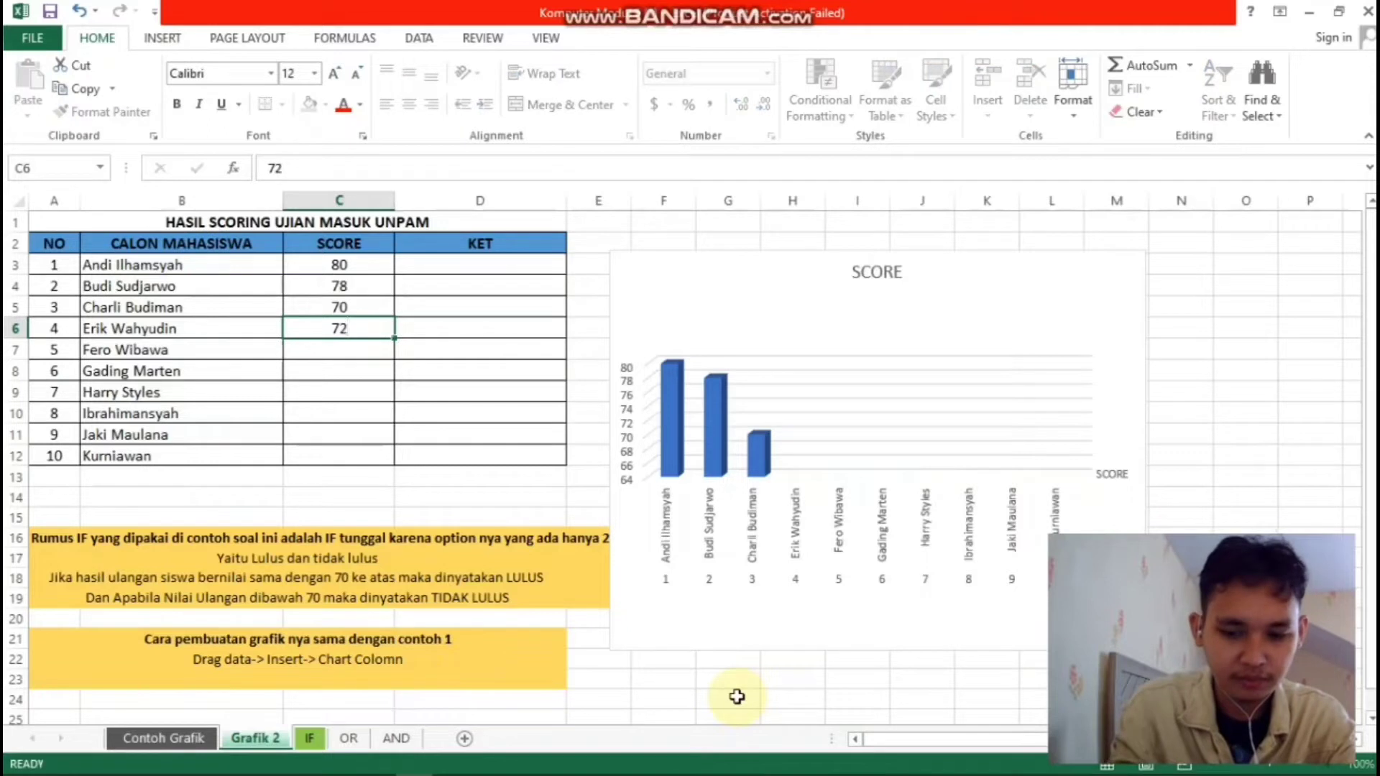
pyautogui.press('Return')
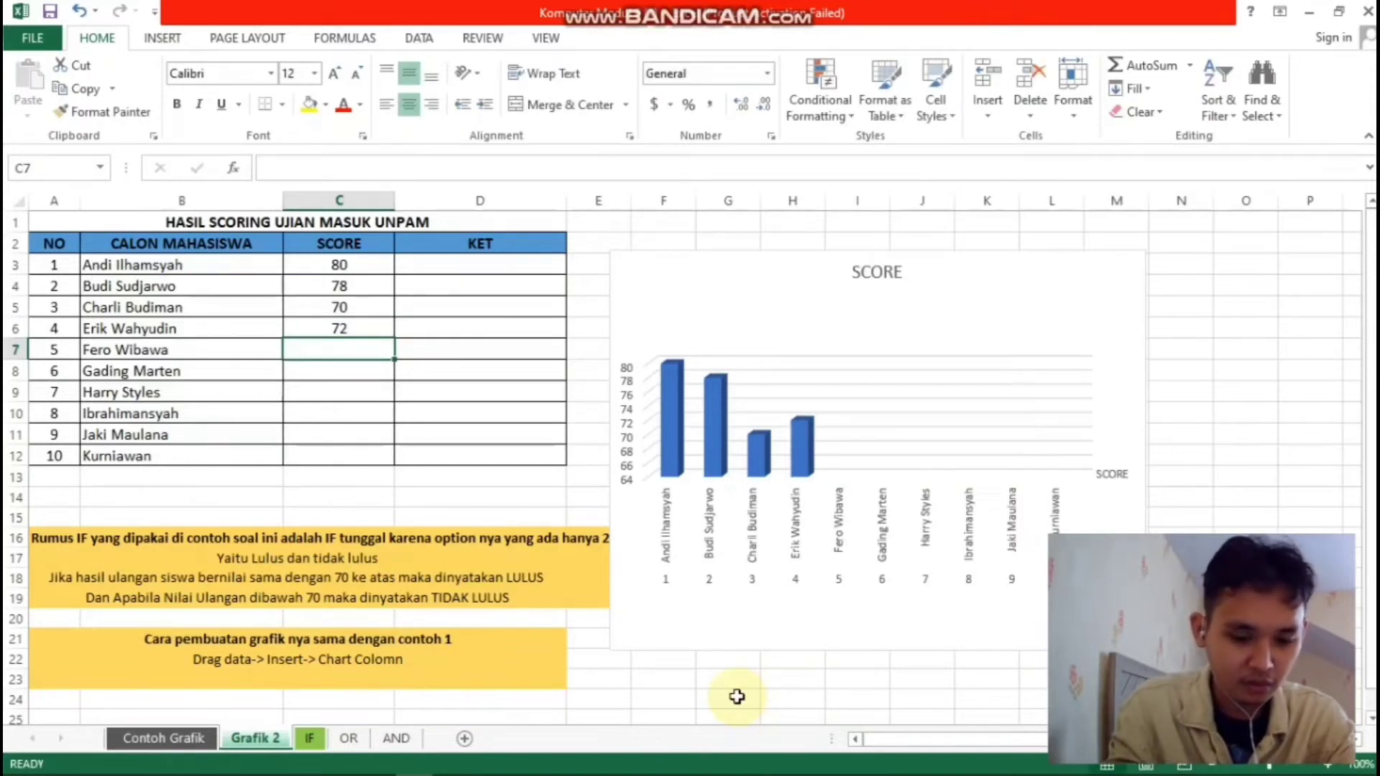
pyautogui.write('93')
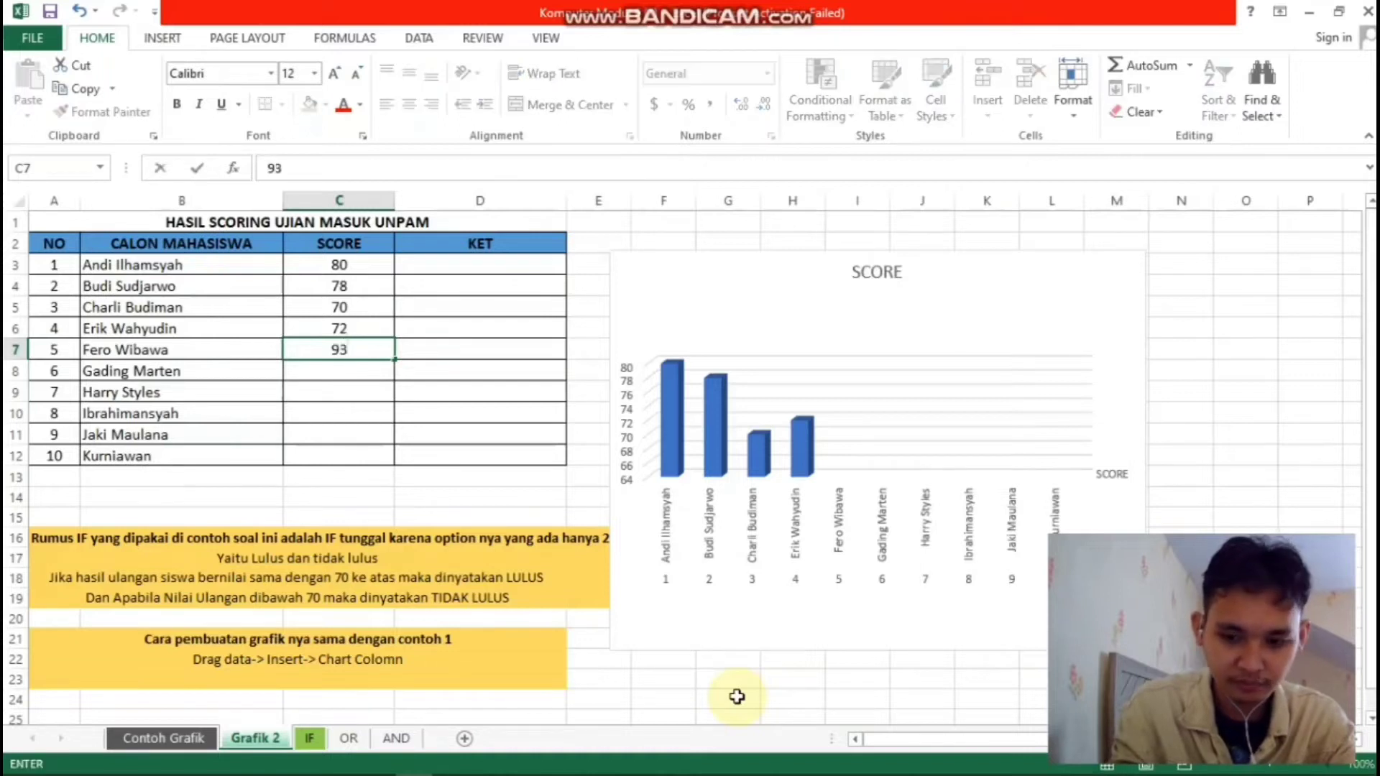
pyautogui.press('Return')
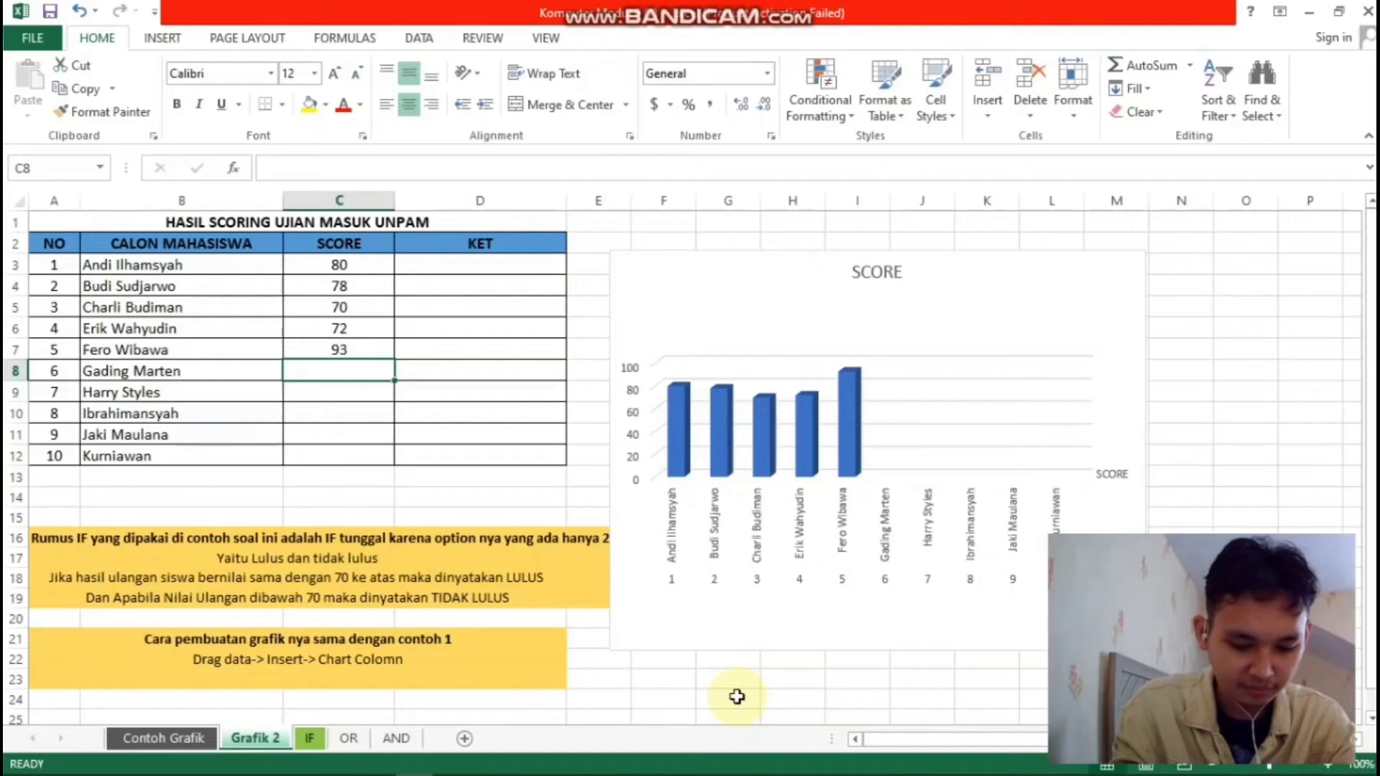
# Enter the scores 67, 54, 78, 83 and 73 in C8 to C12 for the last five candidates.
pyautogui.write('67')
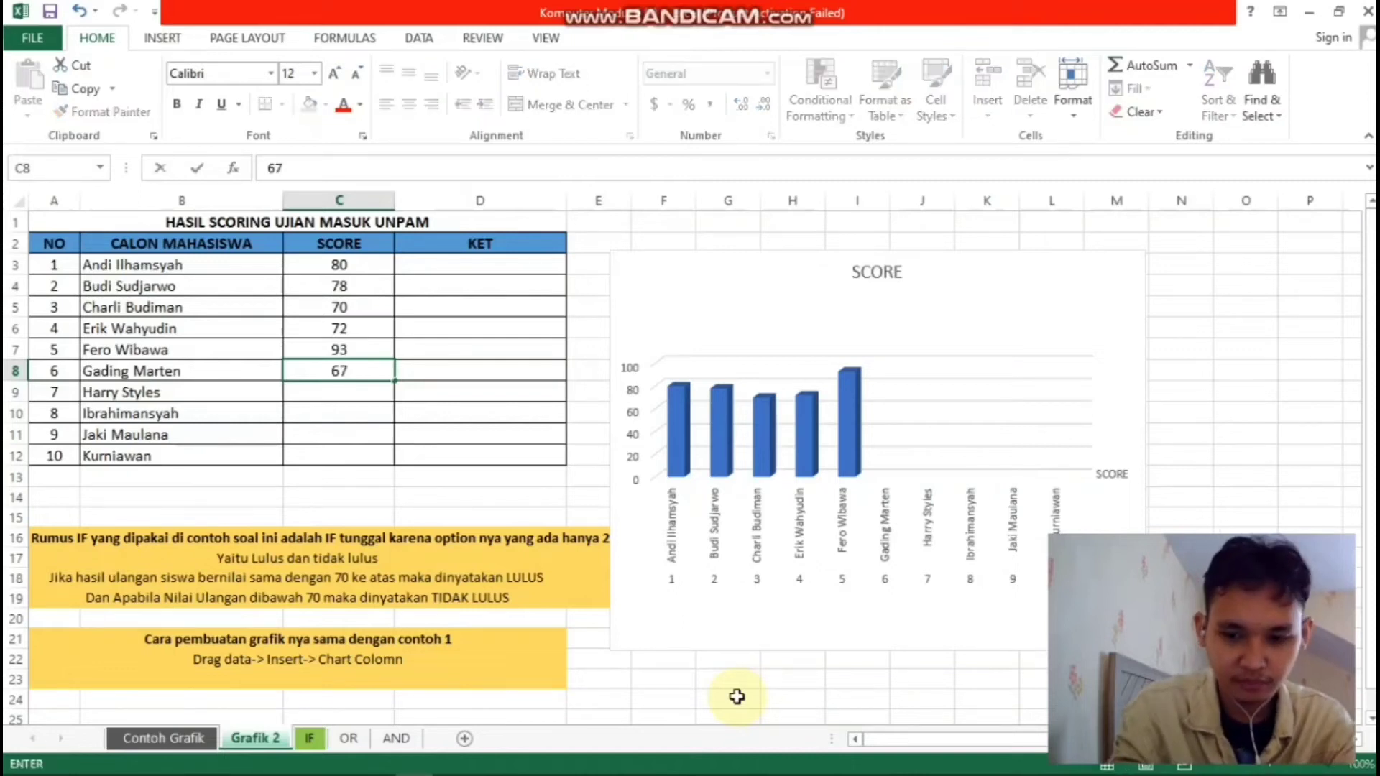
pyautogui.press('Return')
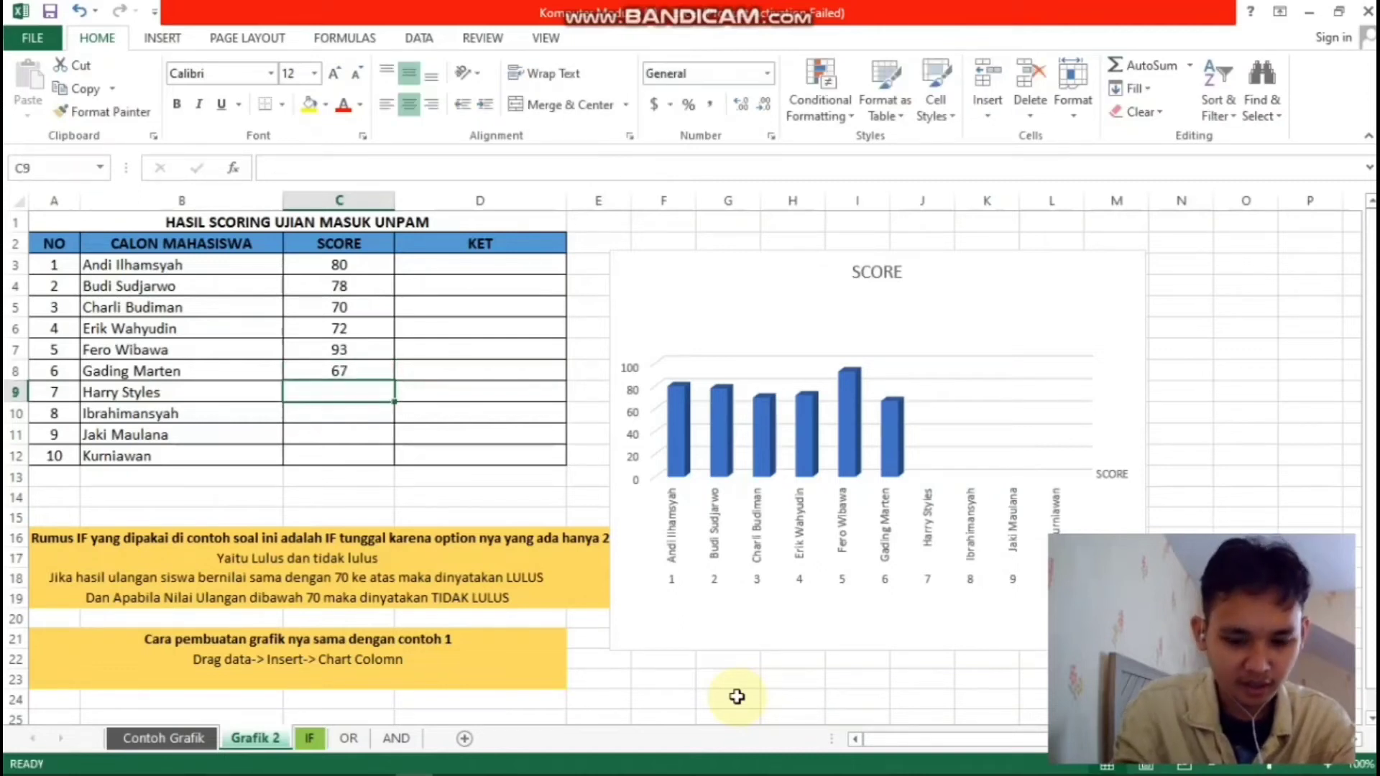
pyautogui.write('54')
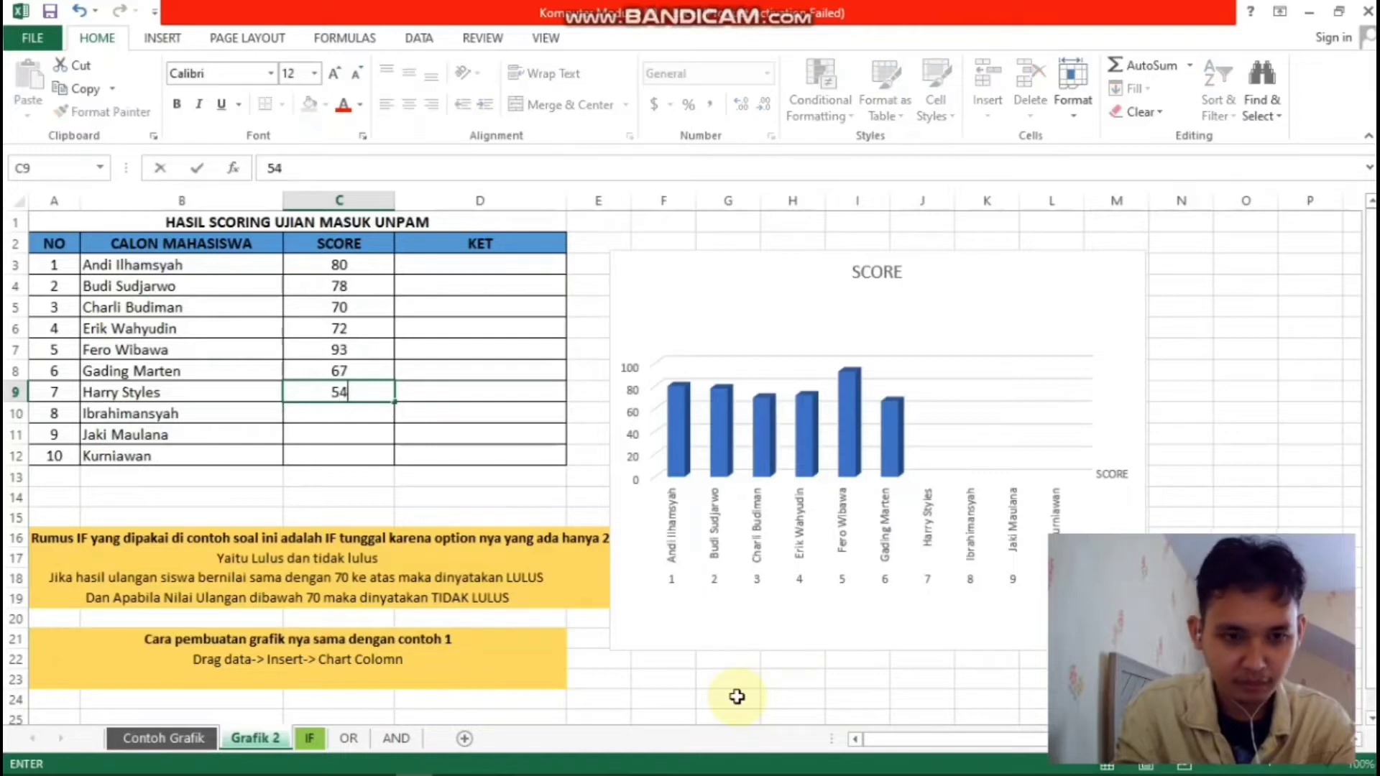
pyautogui.press('Return')
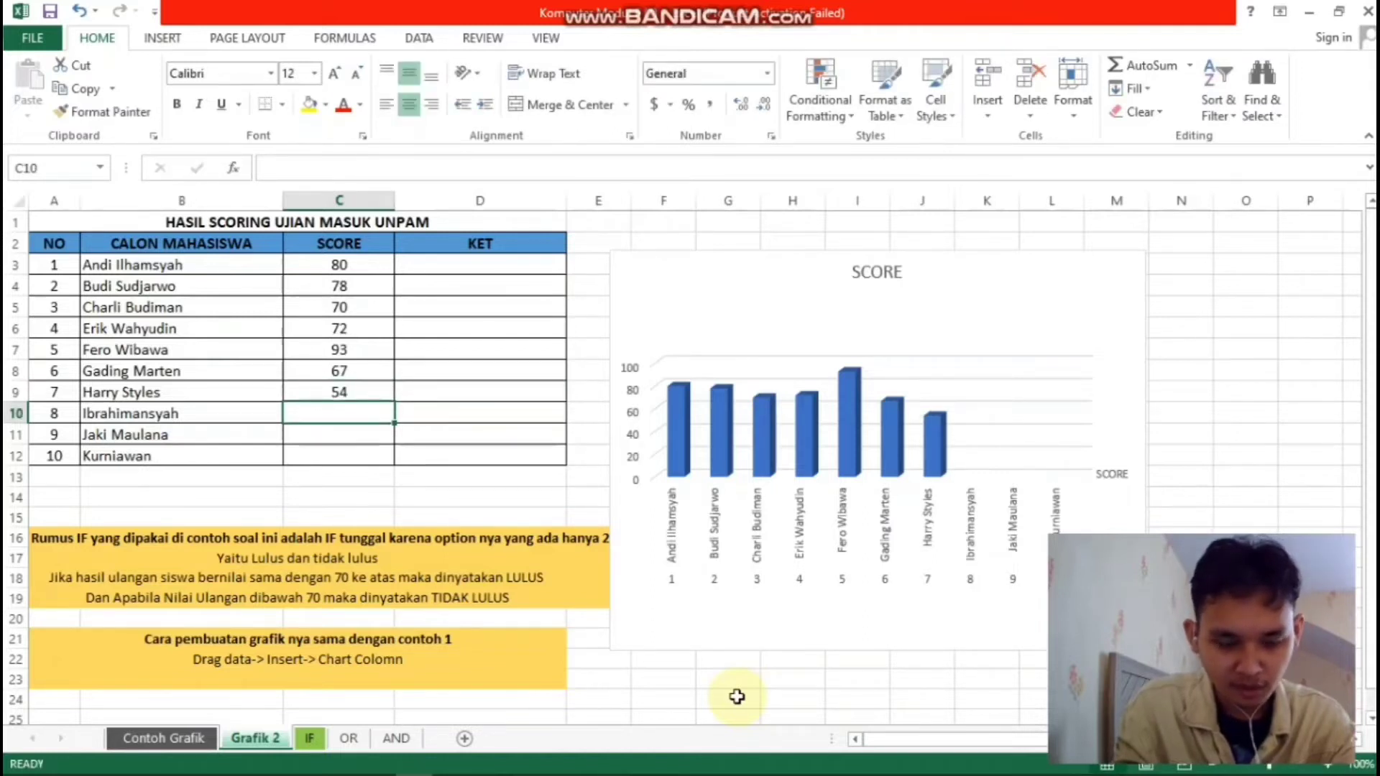
pyautogui.write('78')
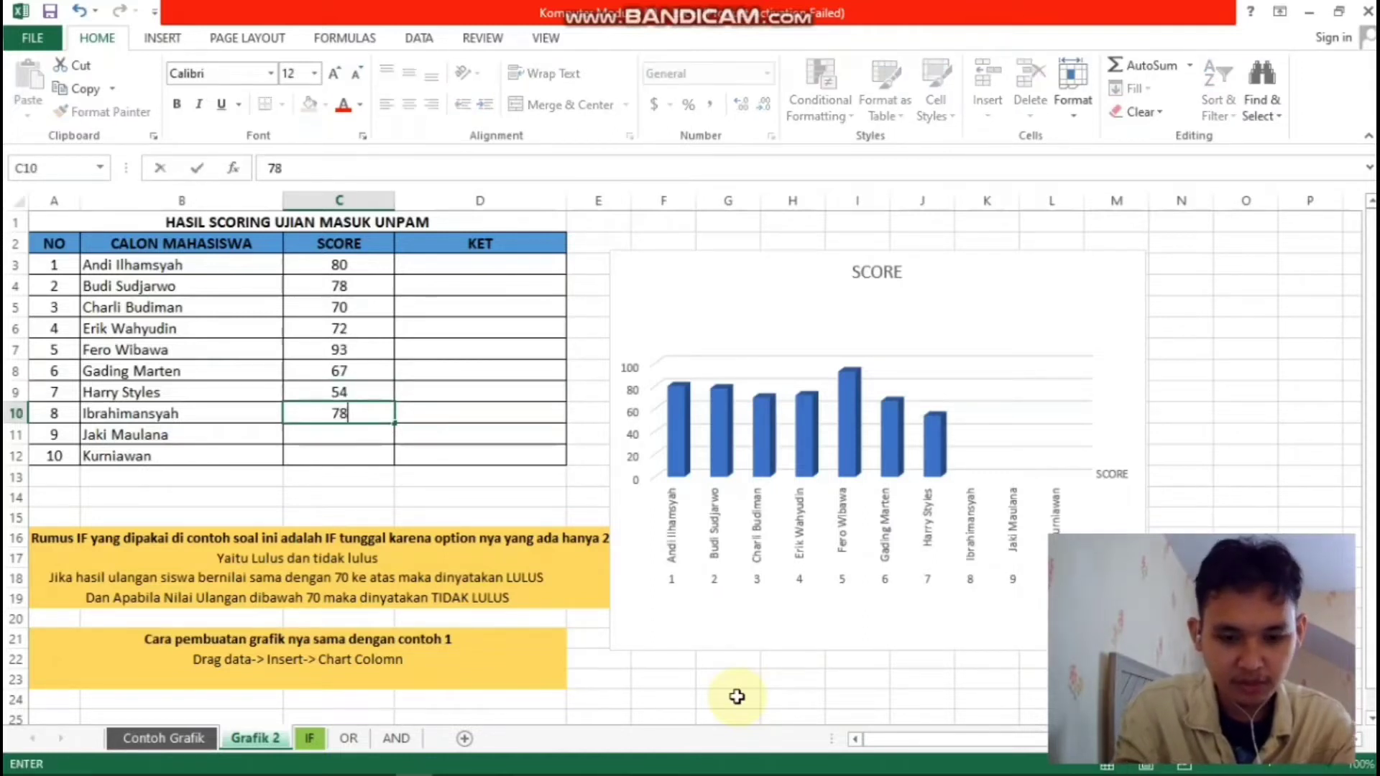
pyautogui.press('Return')
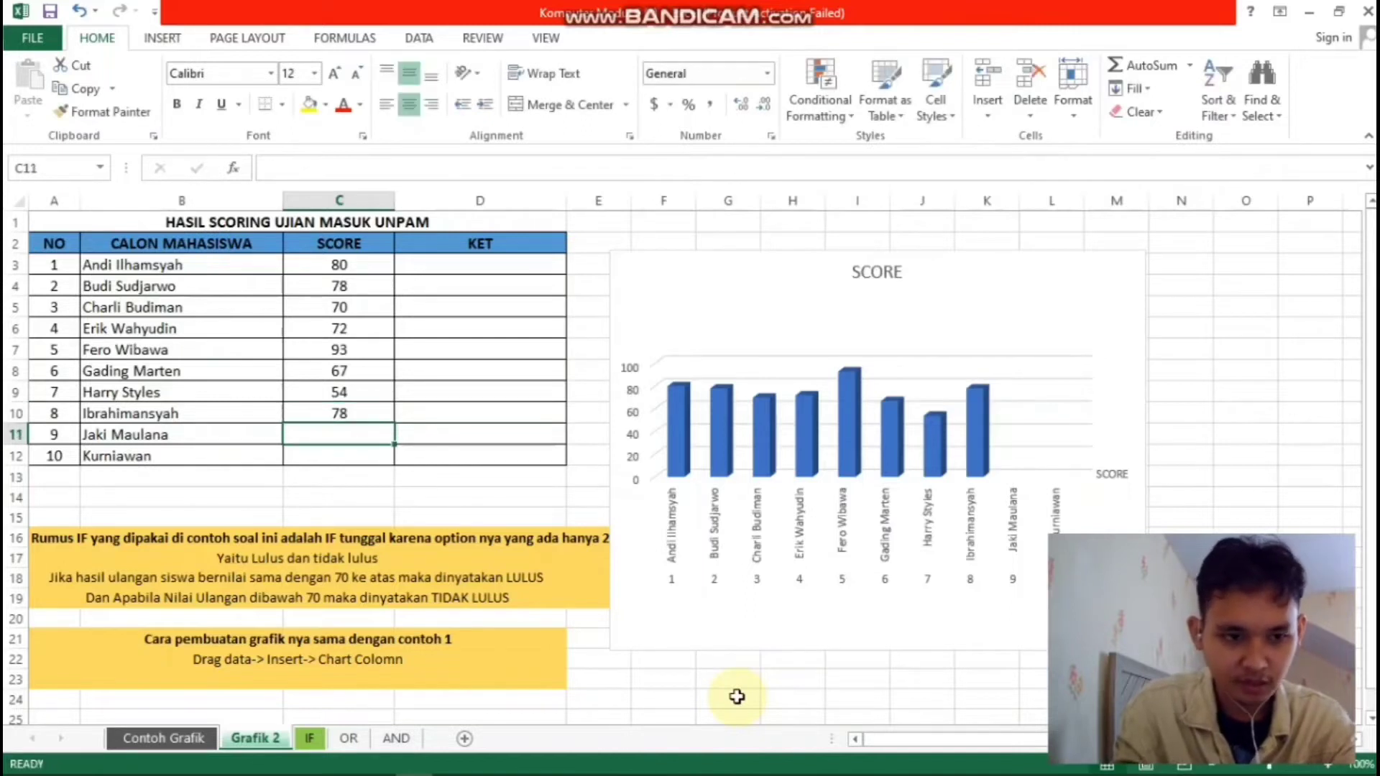
pyautogui.write('83')
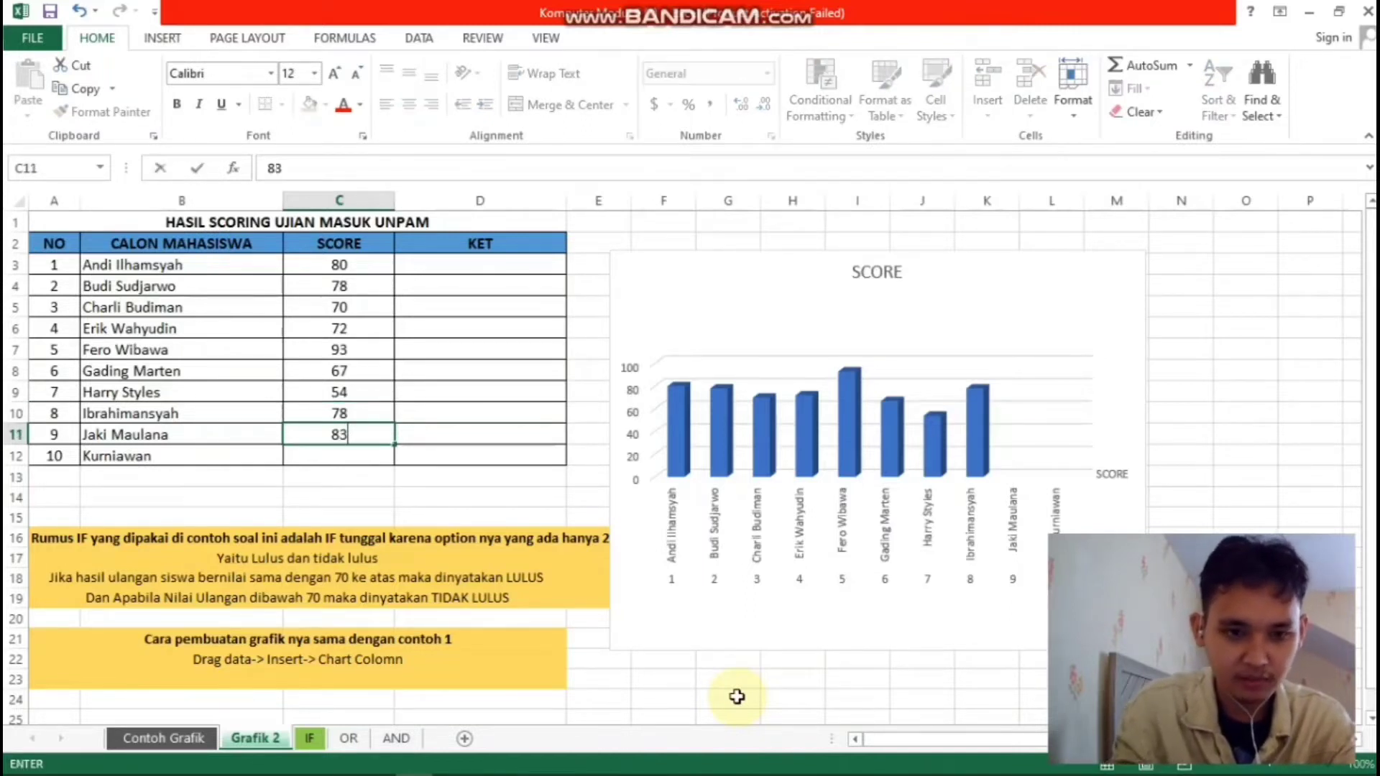
pyautogui.press('Return')
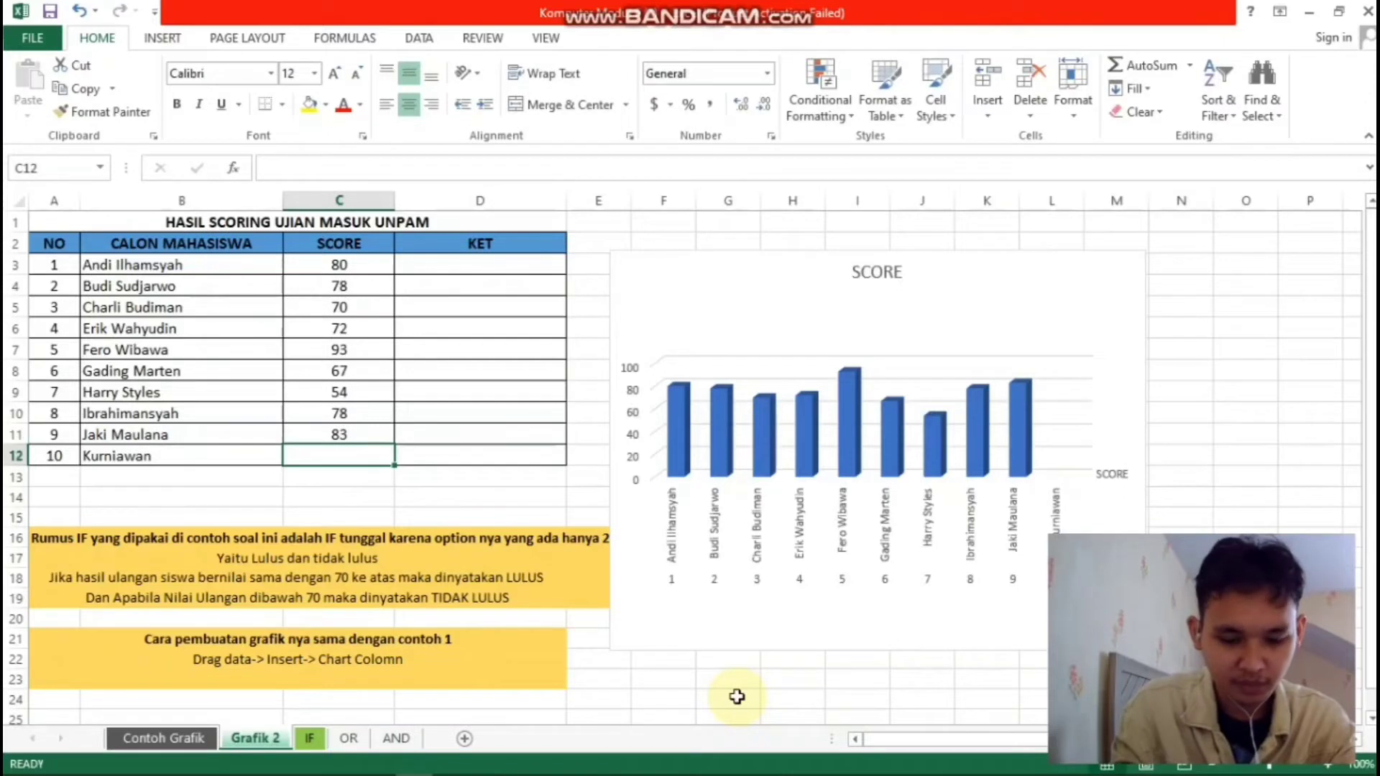
pyautogui.write('73')
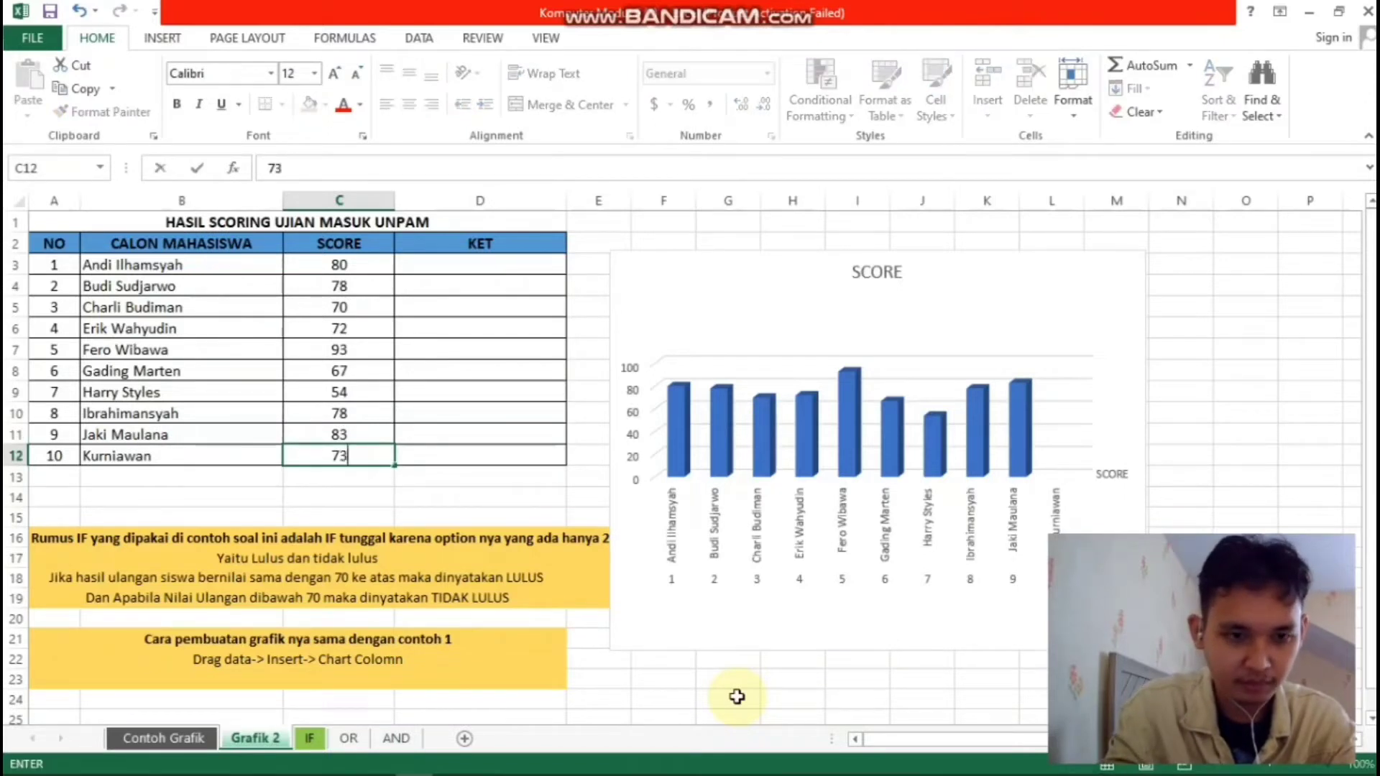
# Start an IF formula in D3 for the first candidate's KET result, with the logical test C3>=70.
pyautogui.click(480, 264)
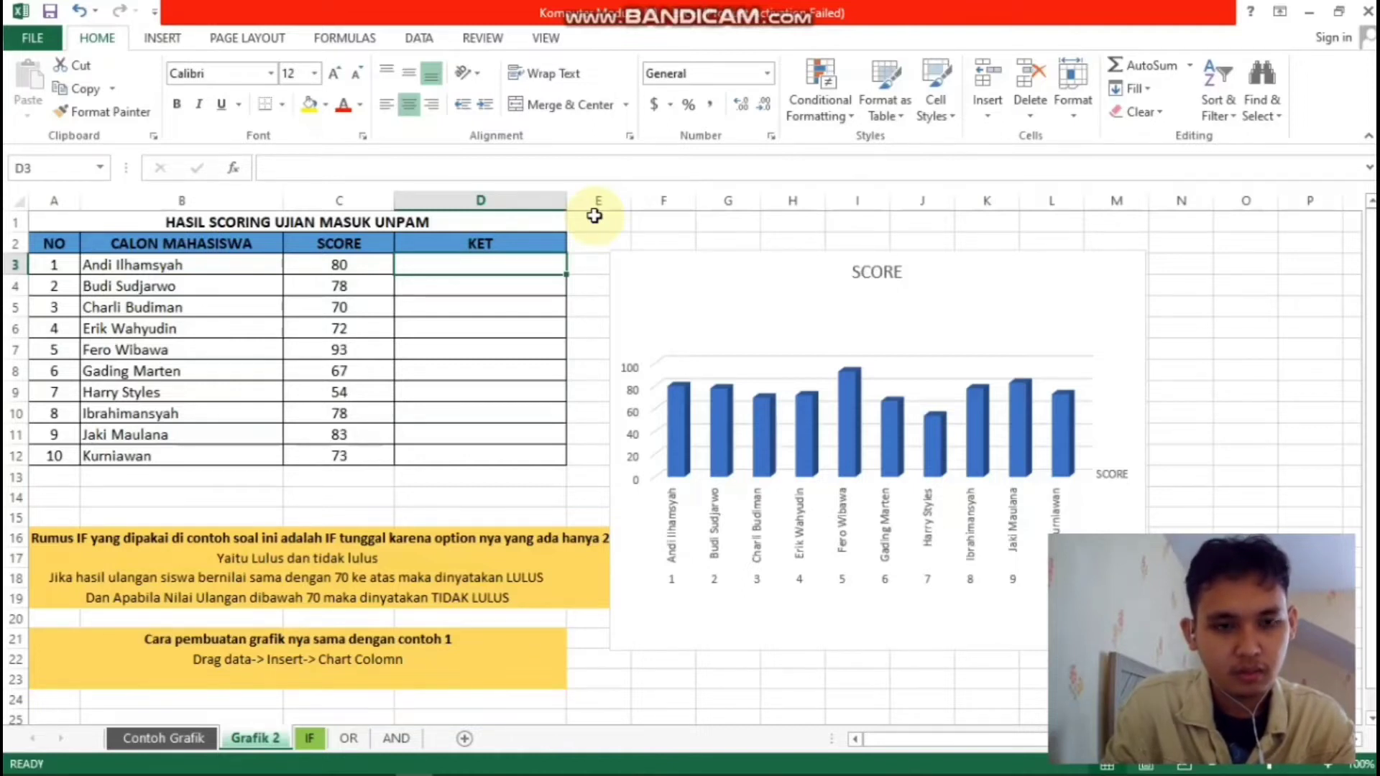
pyautogui.write('=')
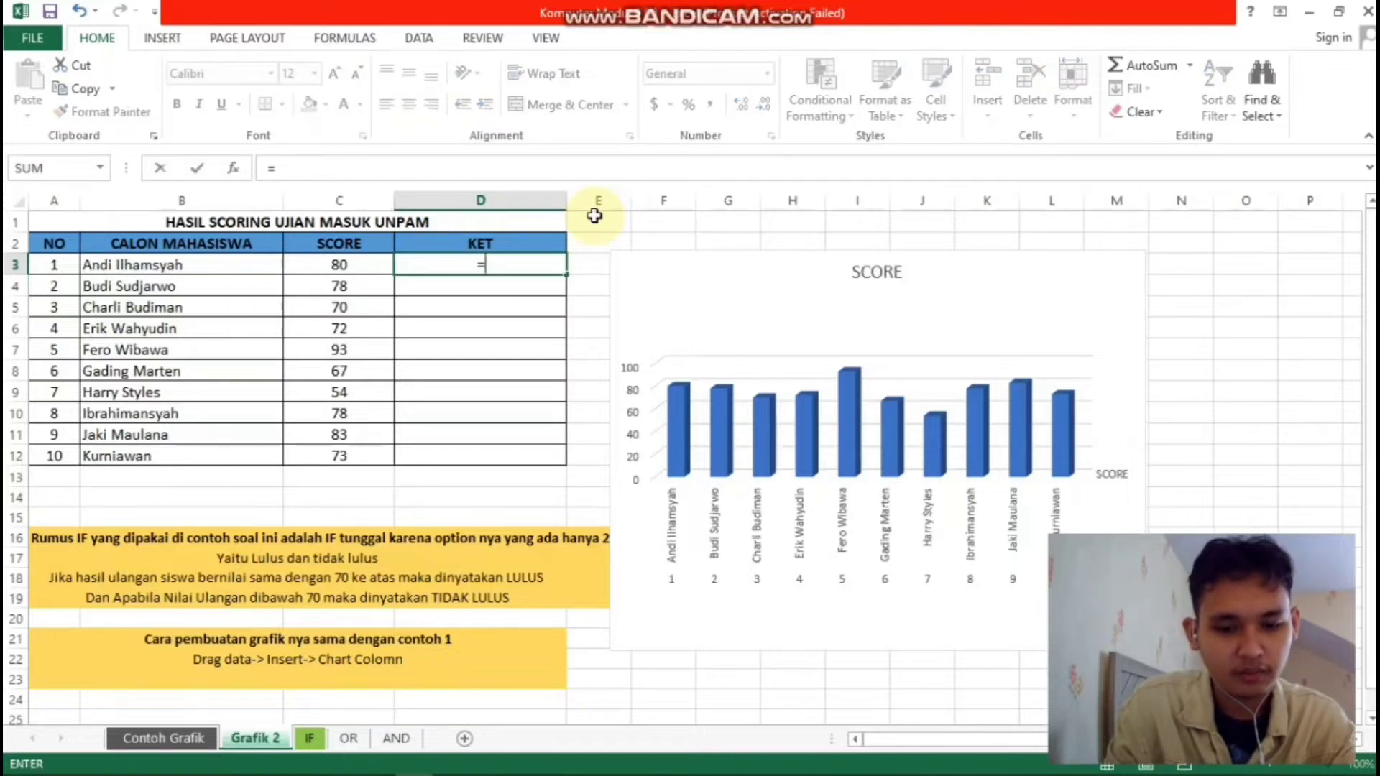
pyautogui.write('IF')
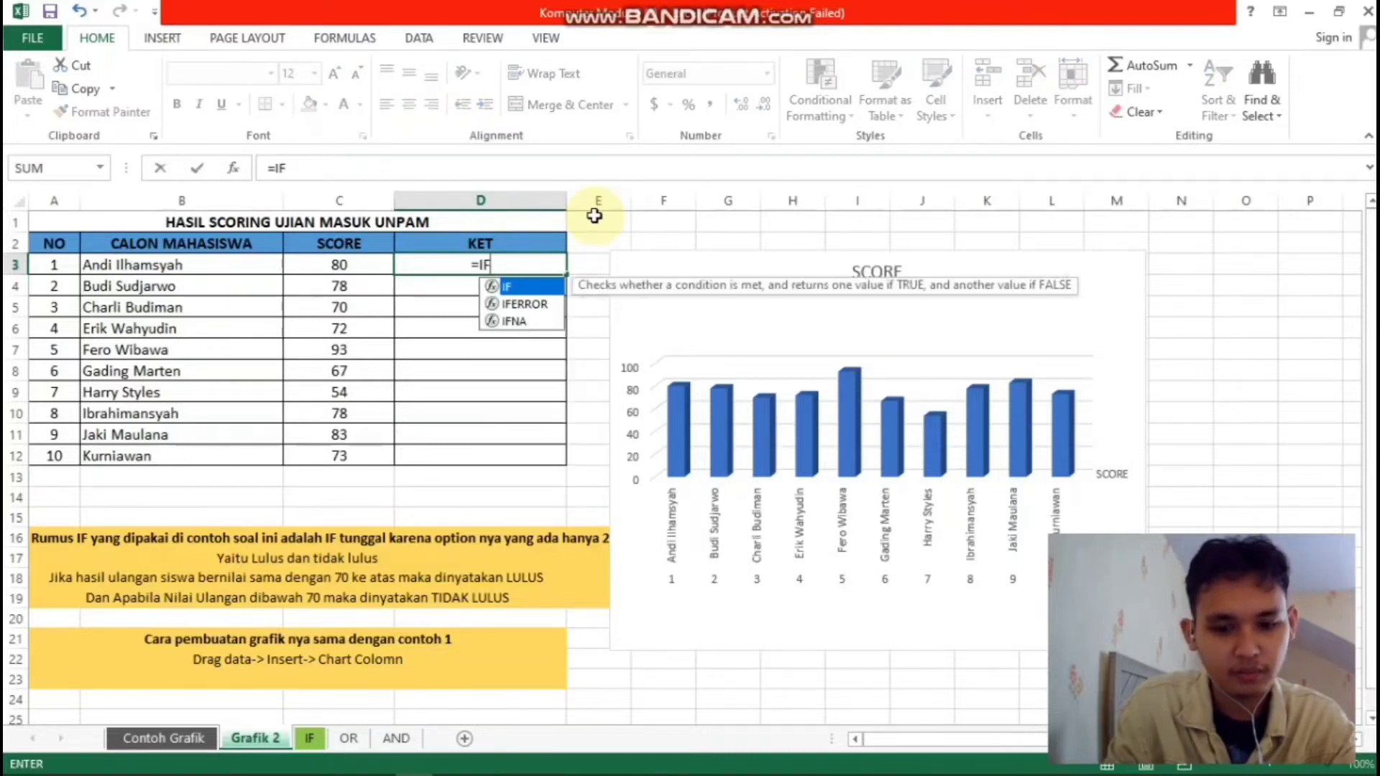
pyautogui.write('(')
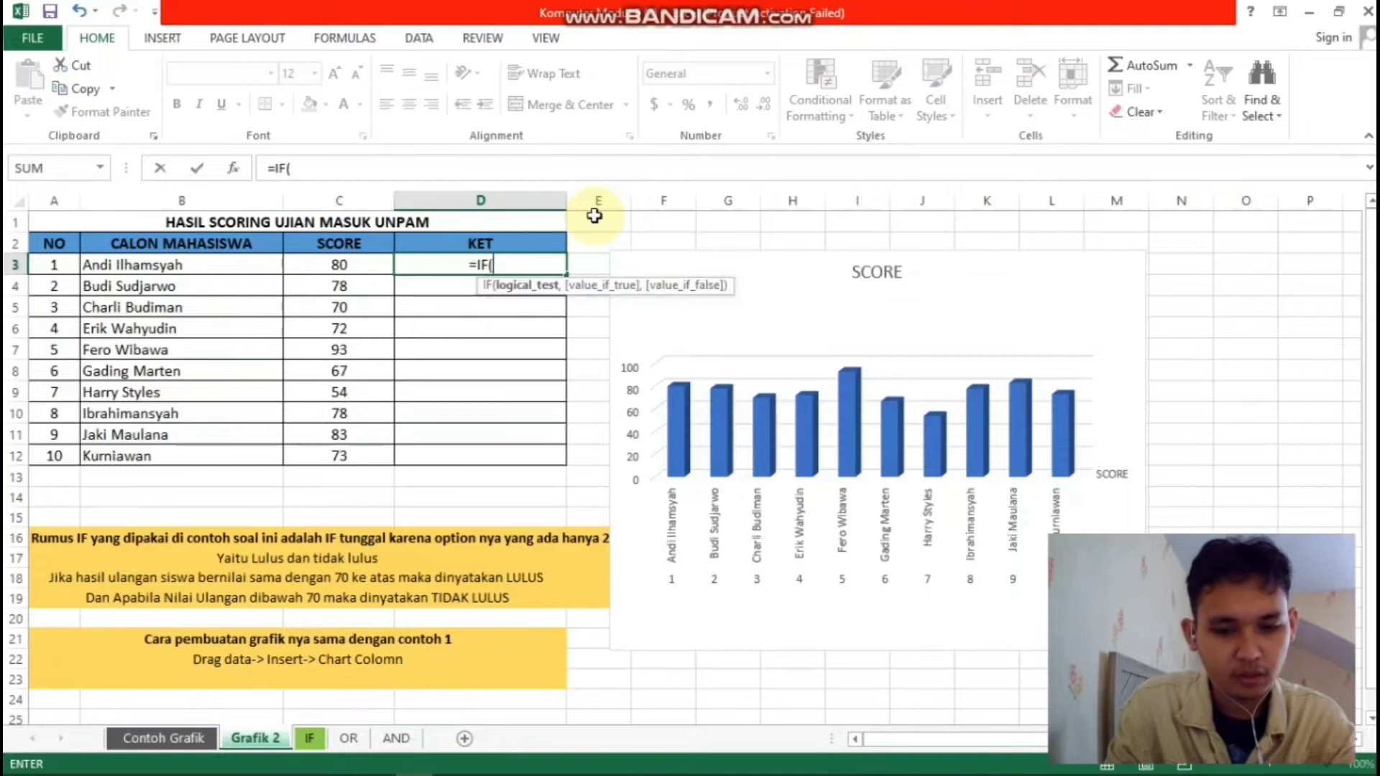
pyautogui.write('C3')
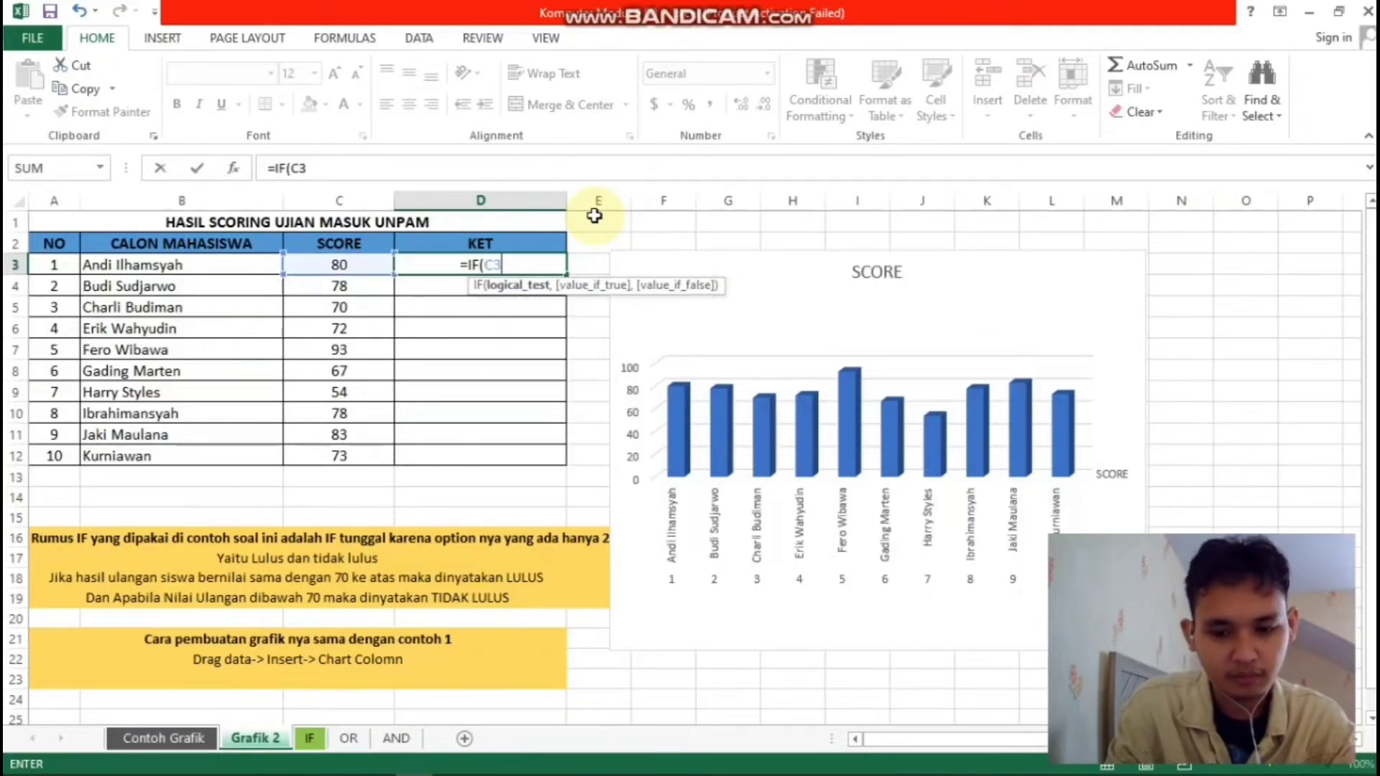
pyautogui.write('>')
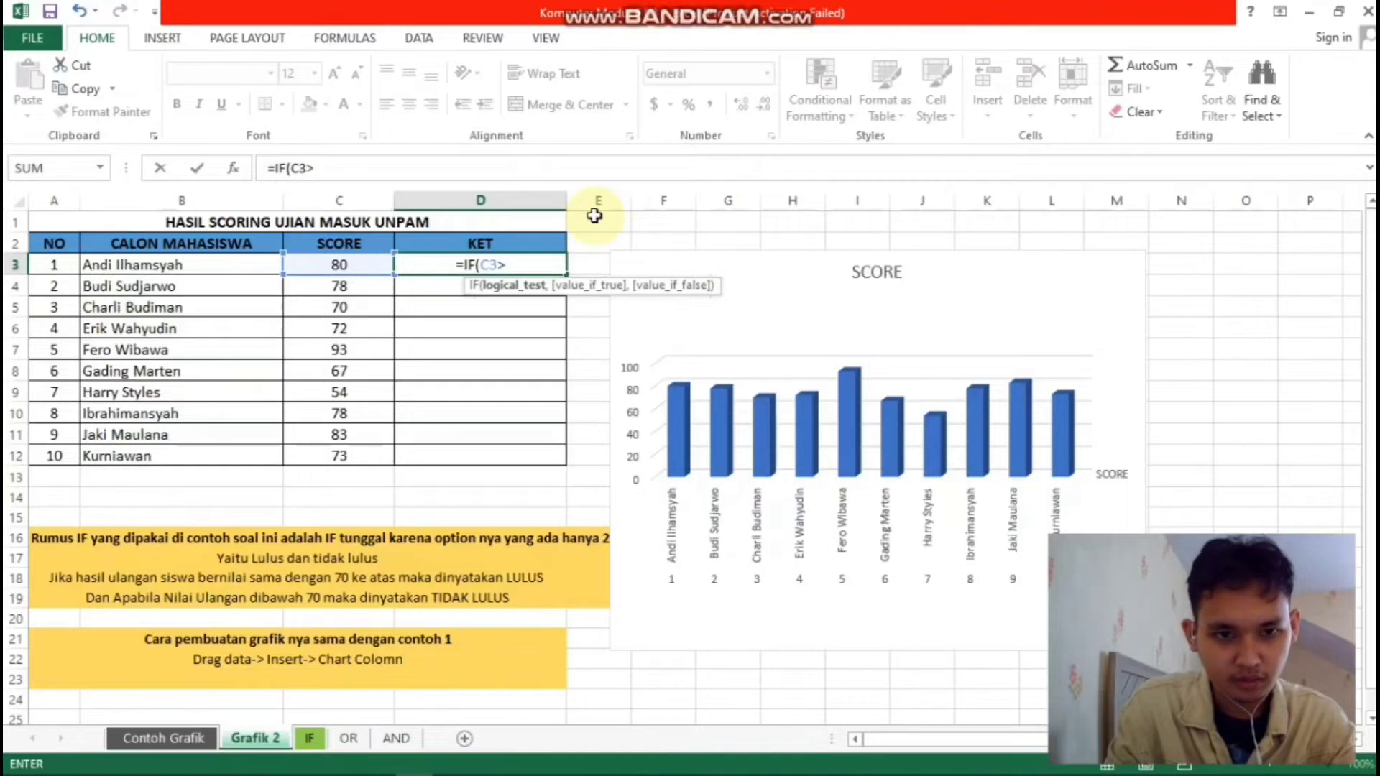
pyautogui.write('=70')
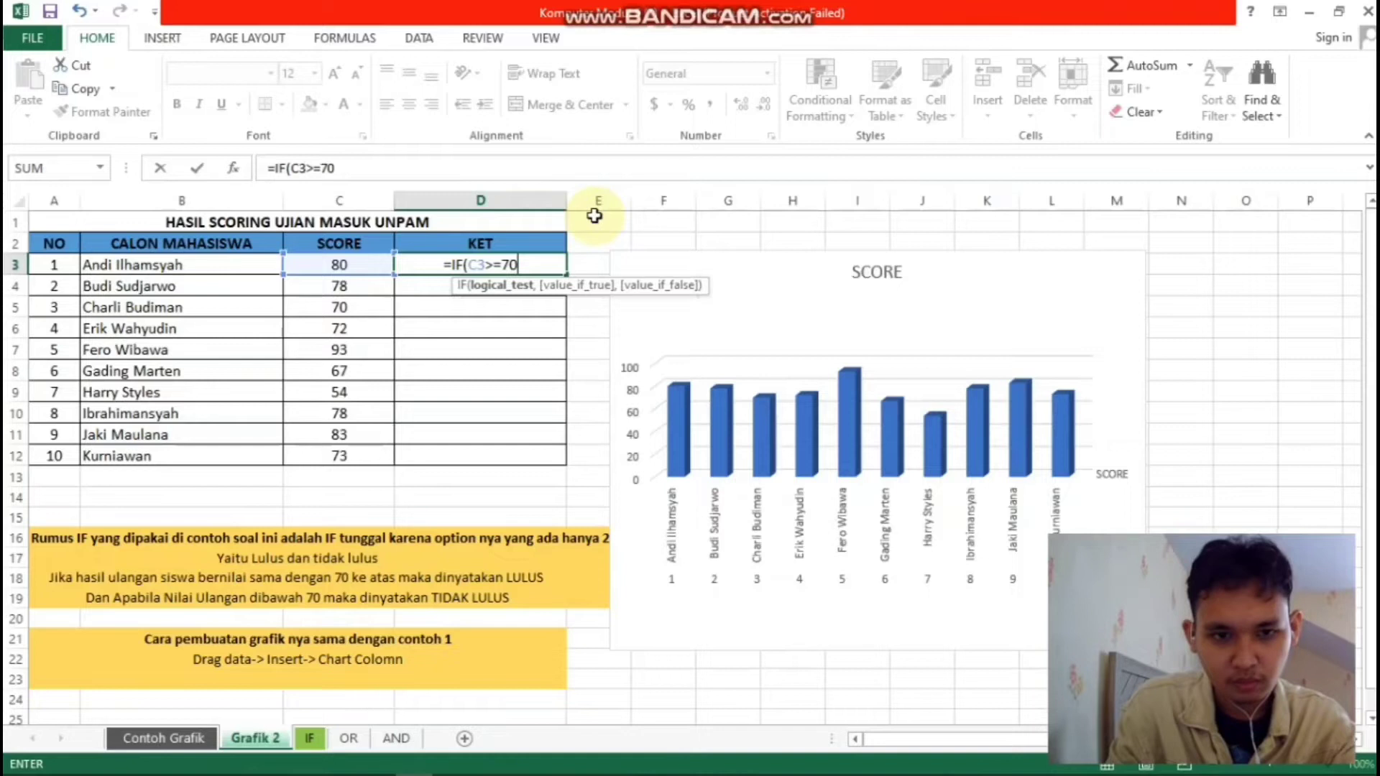
# Complete the D3 formula with "LULUS" as the true value and "TIDAK LULUS" as the false value.
pyautogui.write(',')
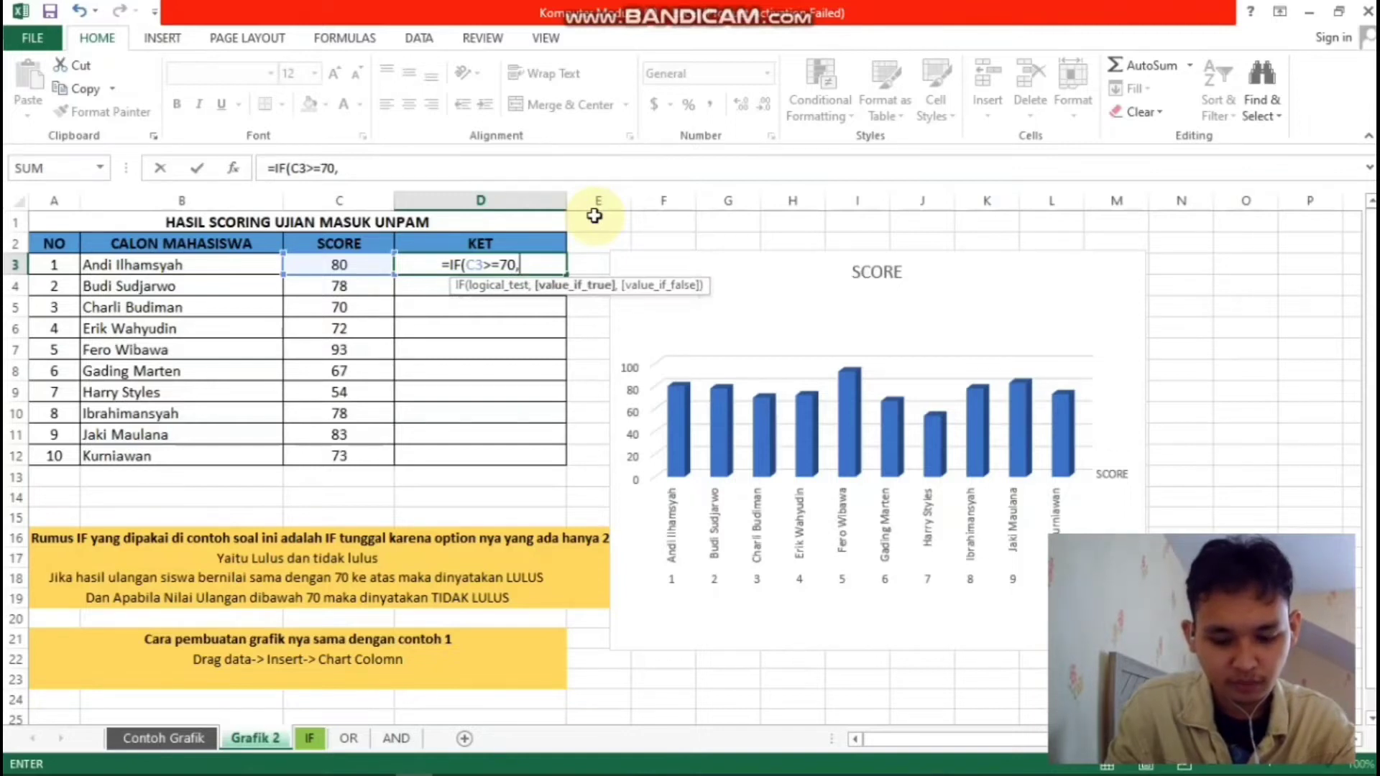
pyautogui.write('"')
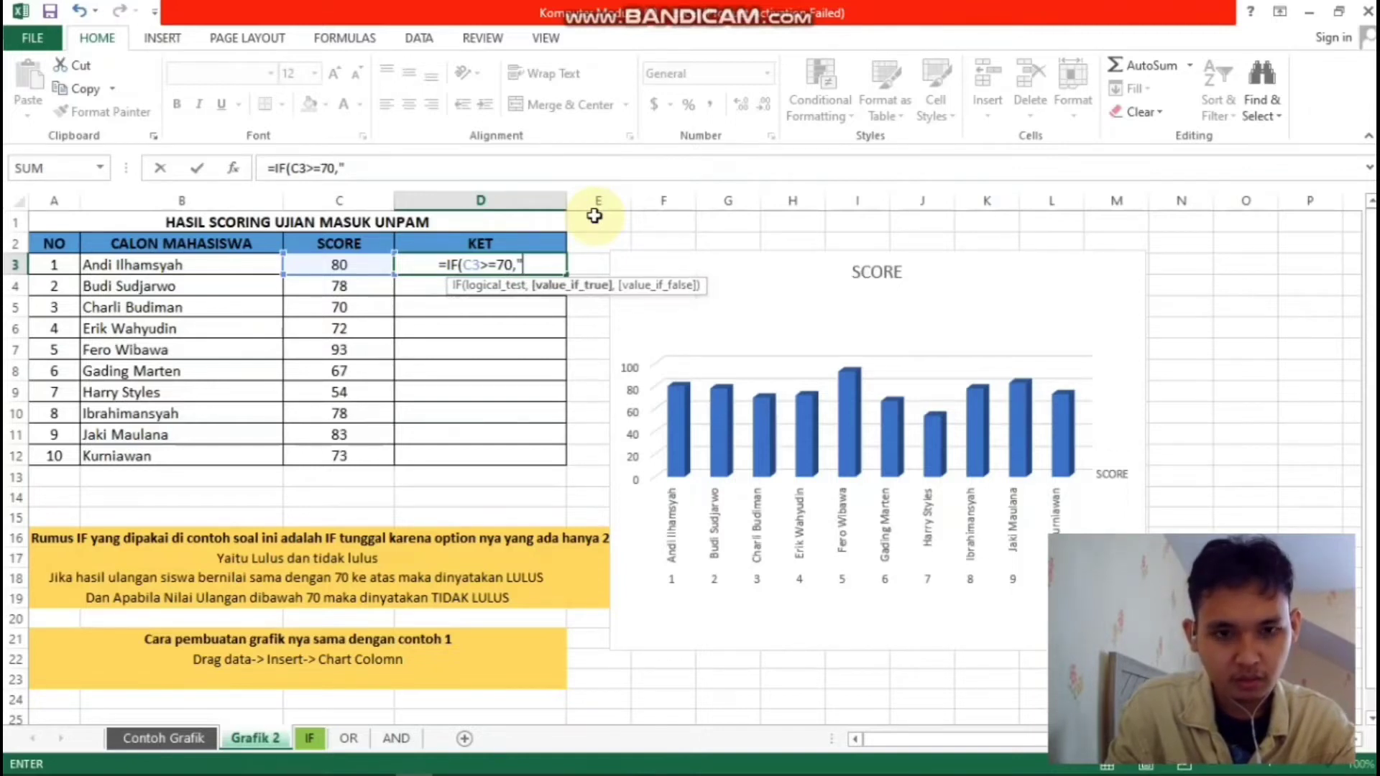
pyautogui.write('LU')
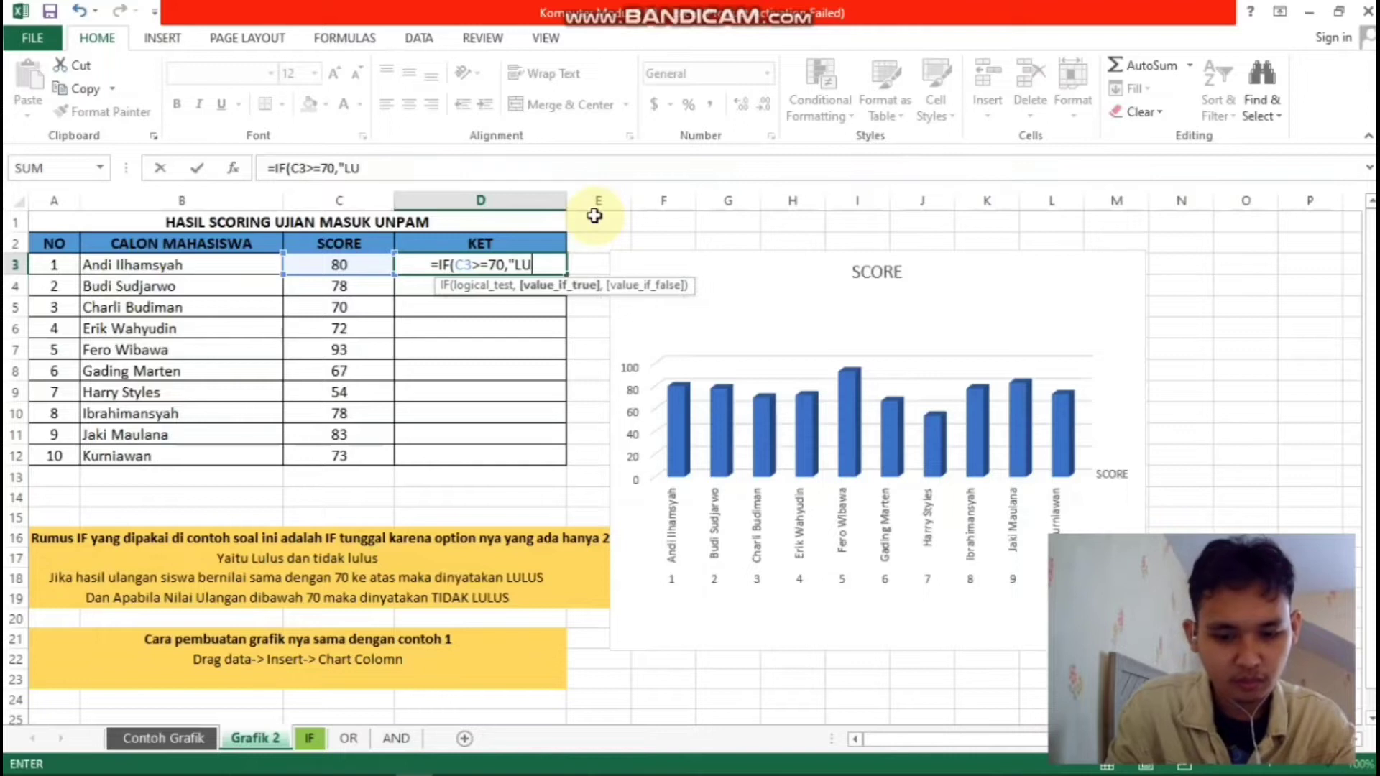
pyautogui.write('LUS",')
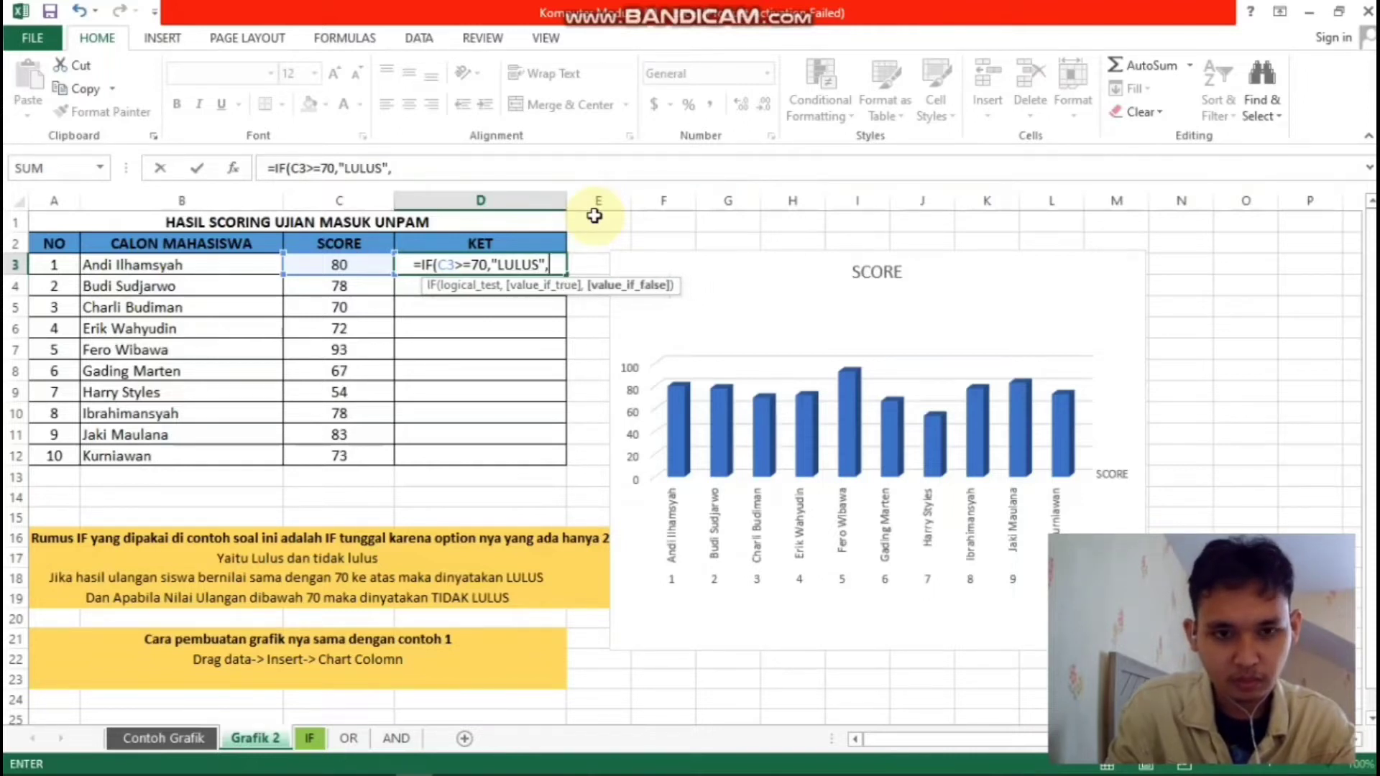
pyautogui.write('"TIDAK LULUS')
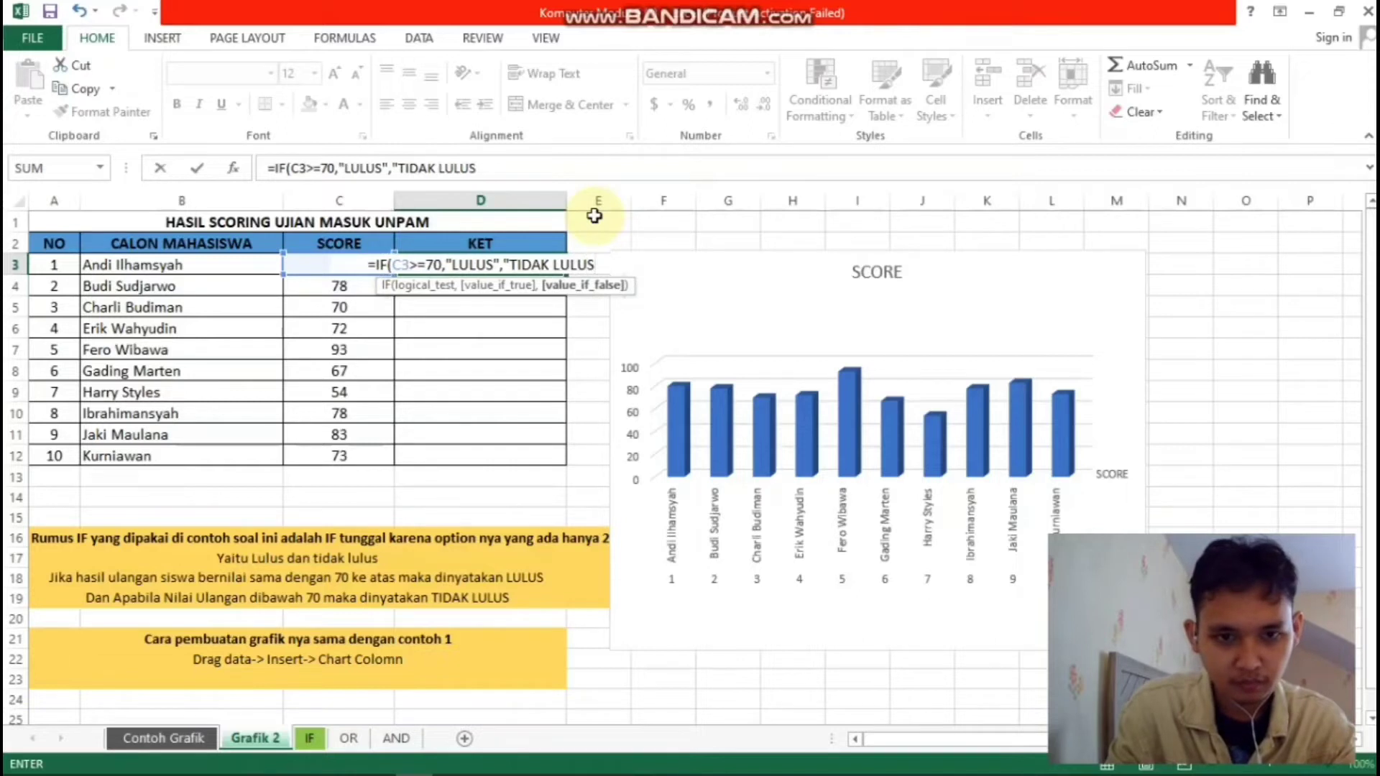
pyautogui.write('"')
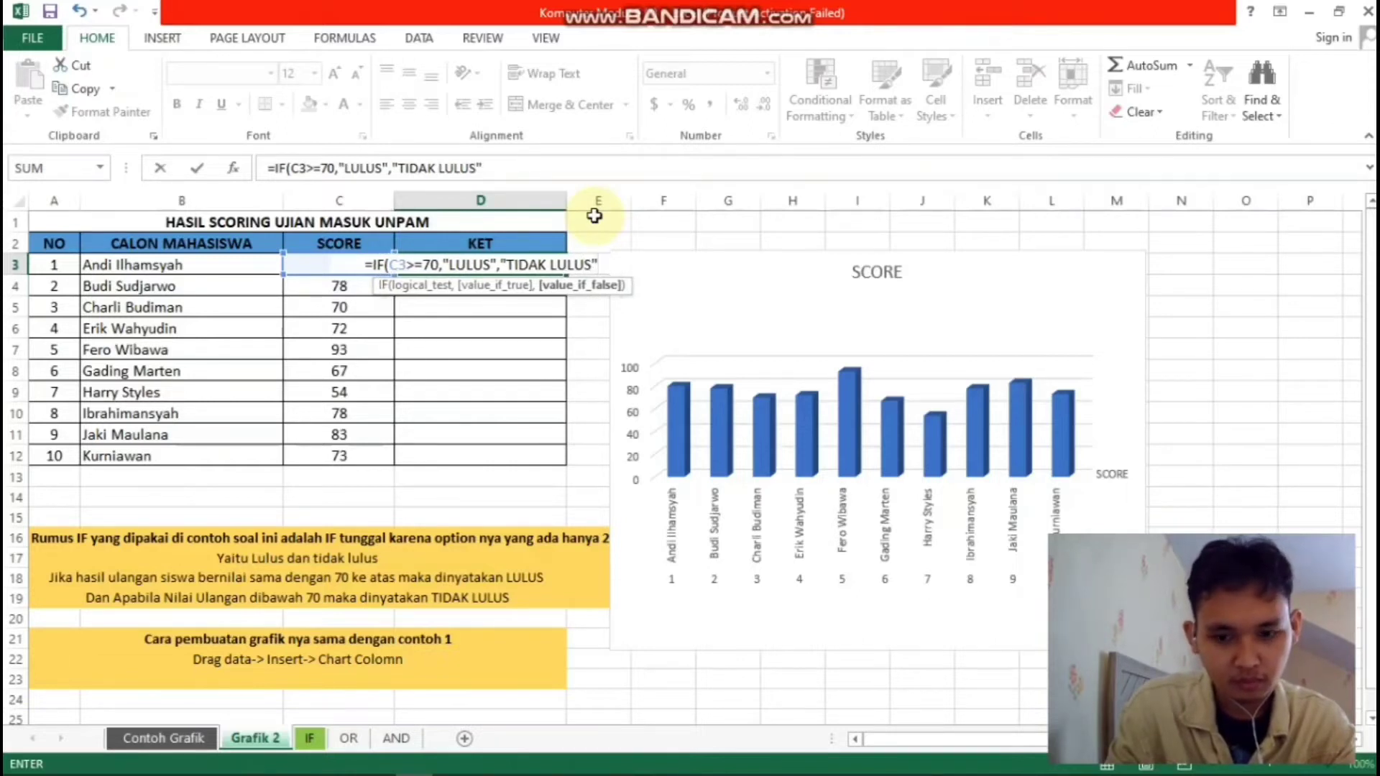
pyautogui.write(')')
pyautogui.press('Return')
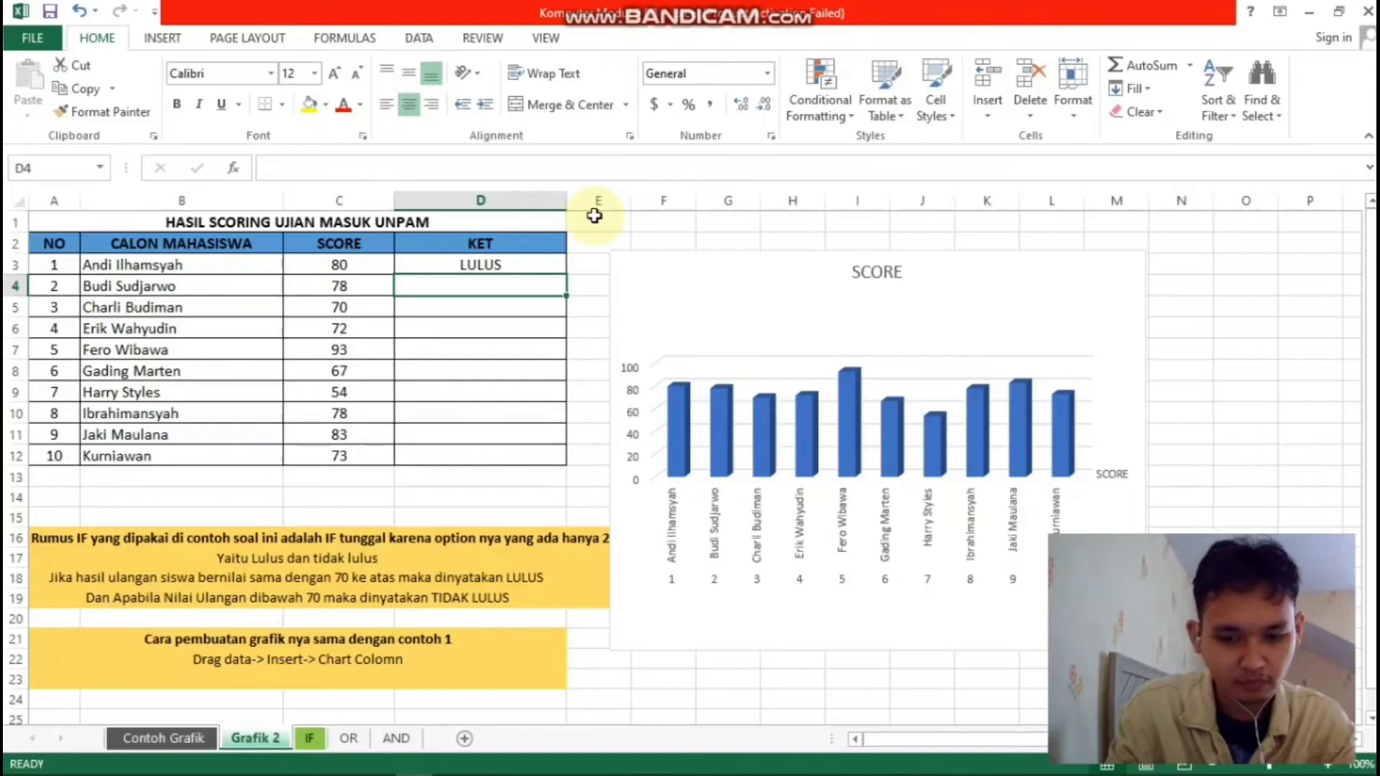
# Start an IF formula in D4 for the second candidate's KET result, with the logical test C4>=70.
pyautogui.write('=IF')
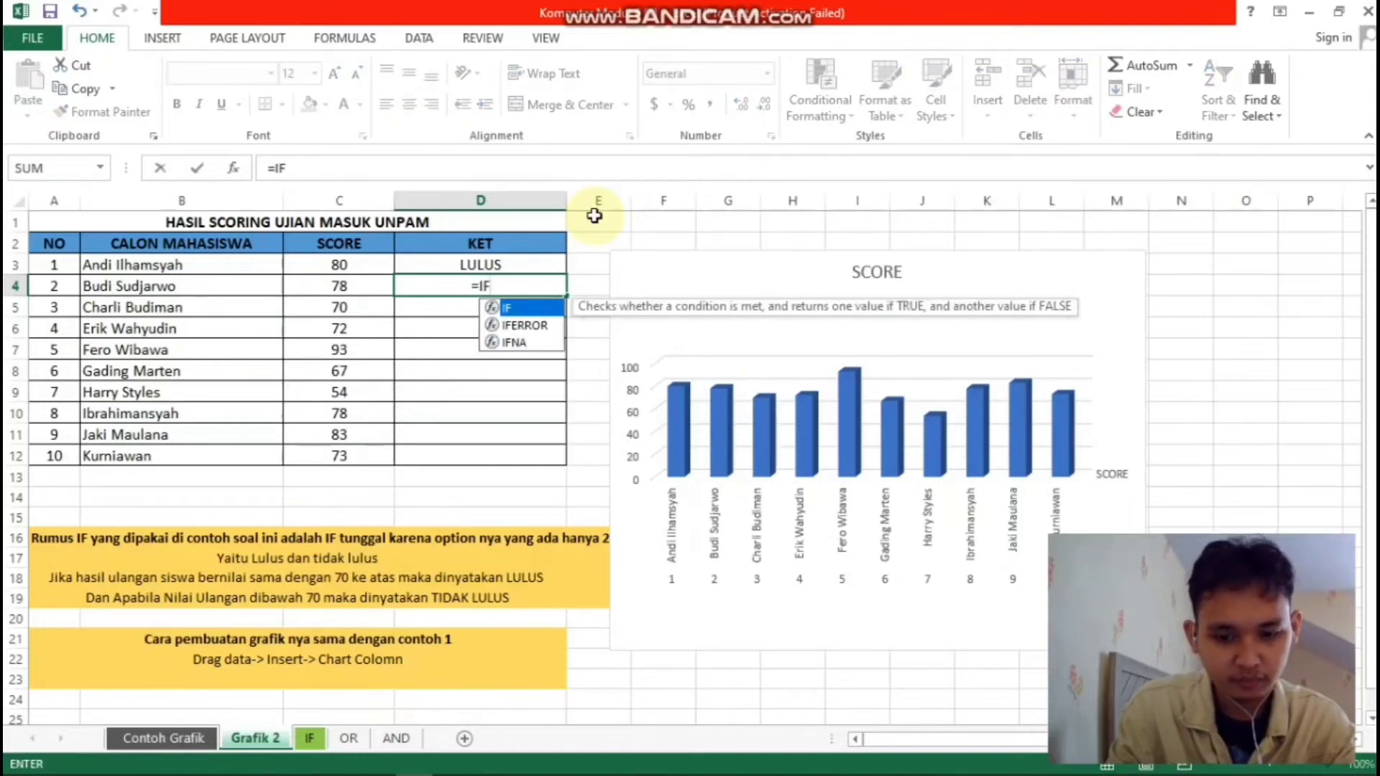
pyautogui.write('(')
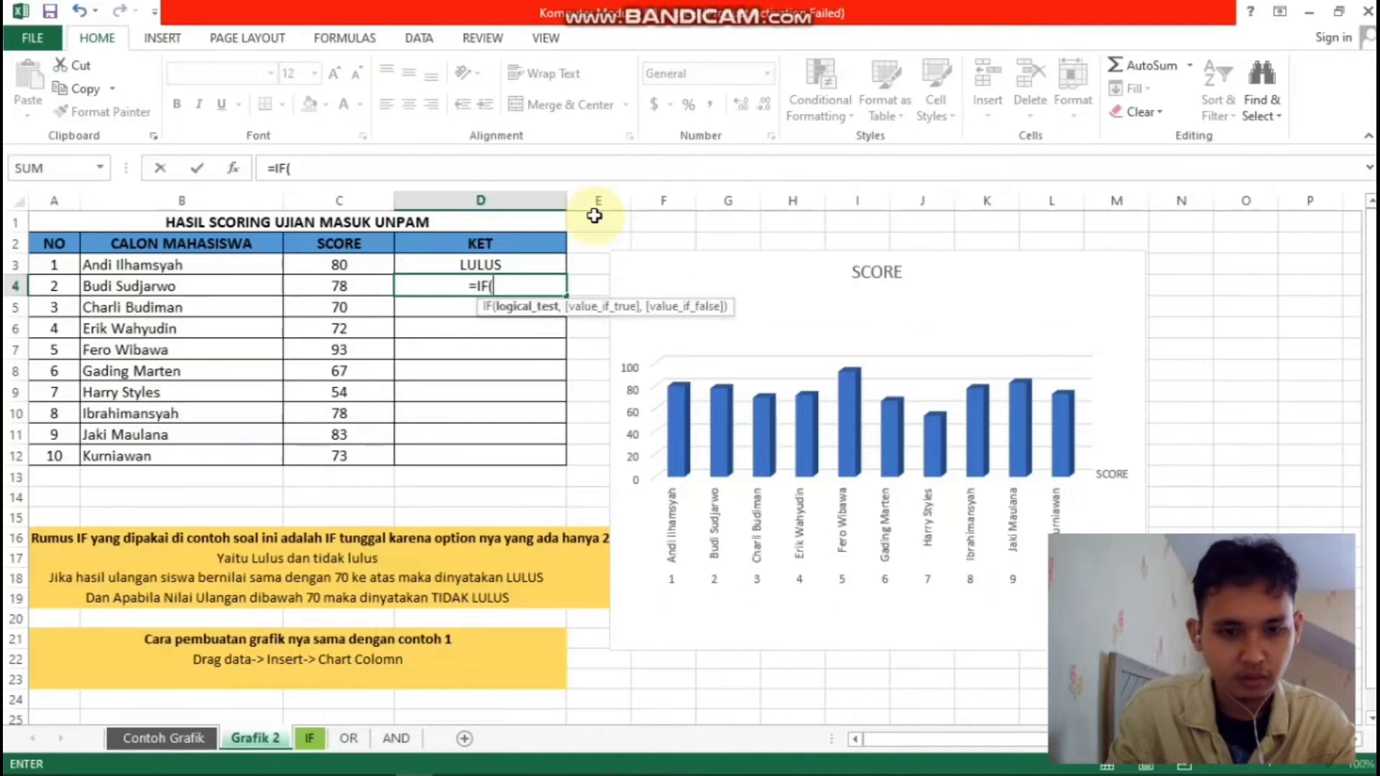
pyautogui.write('C4')
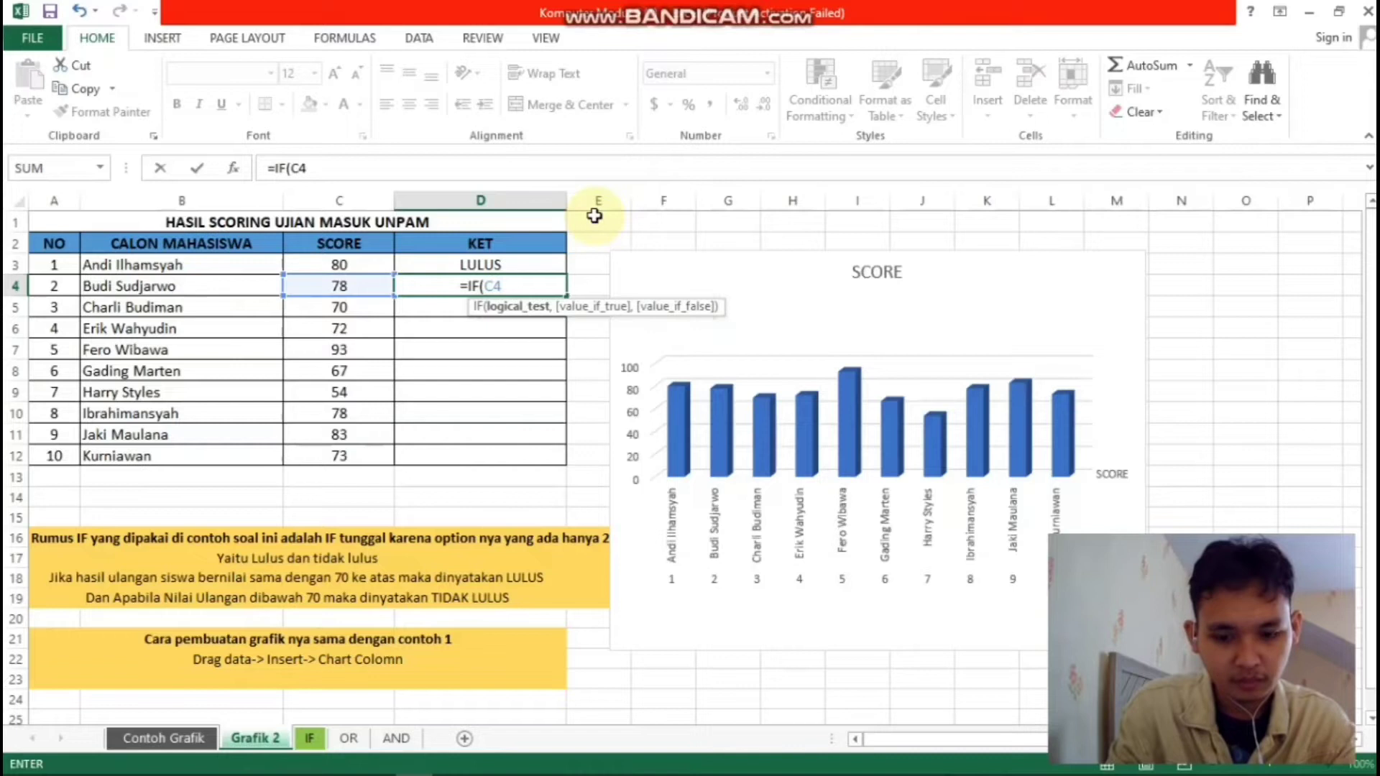
pyautogui.write('>')
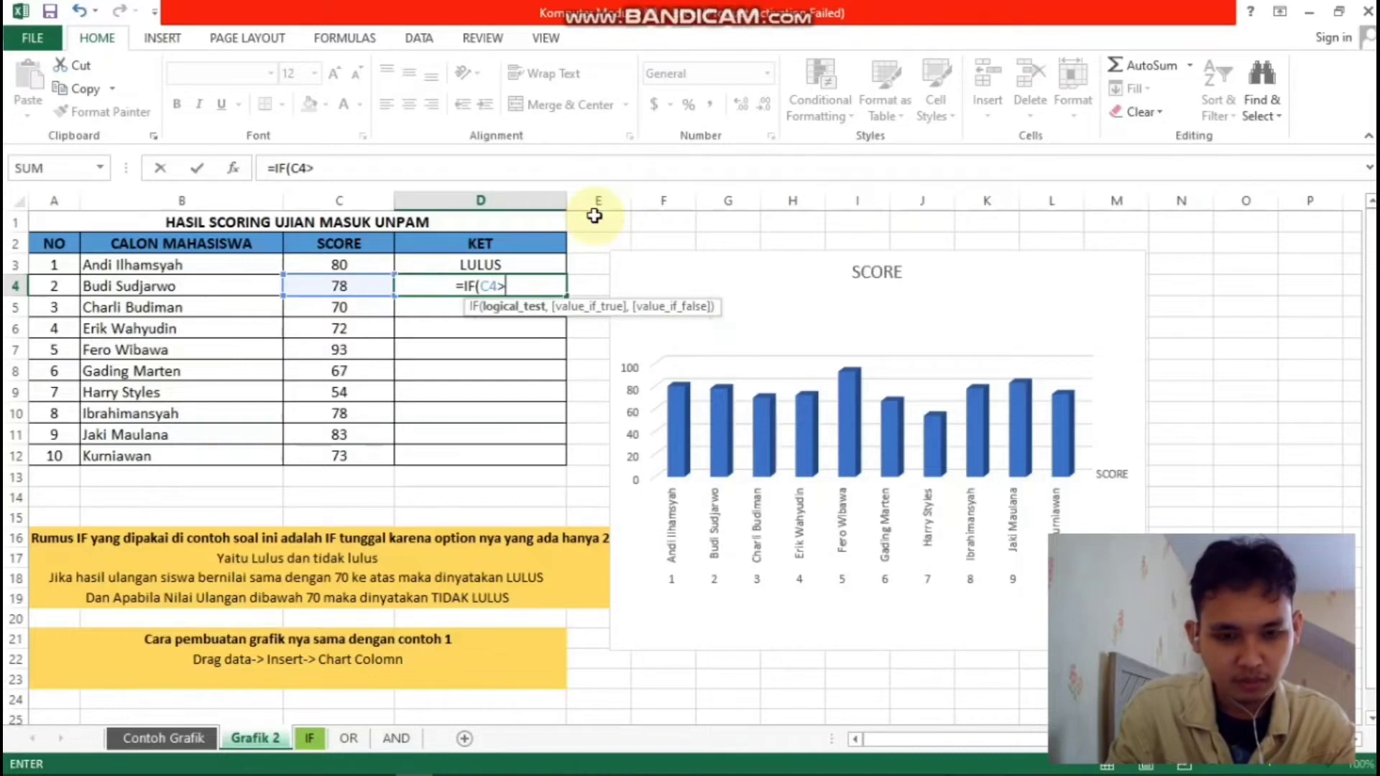
pyautogui.write('=7')
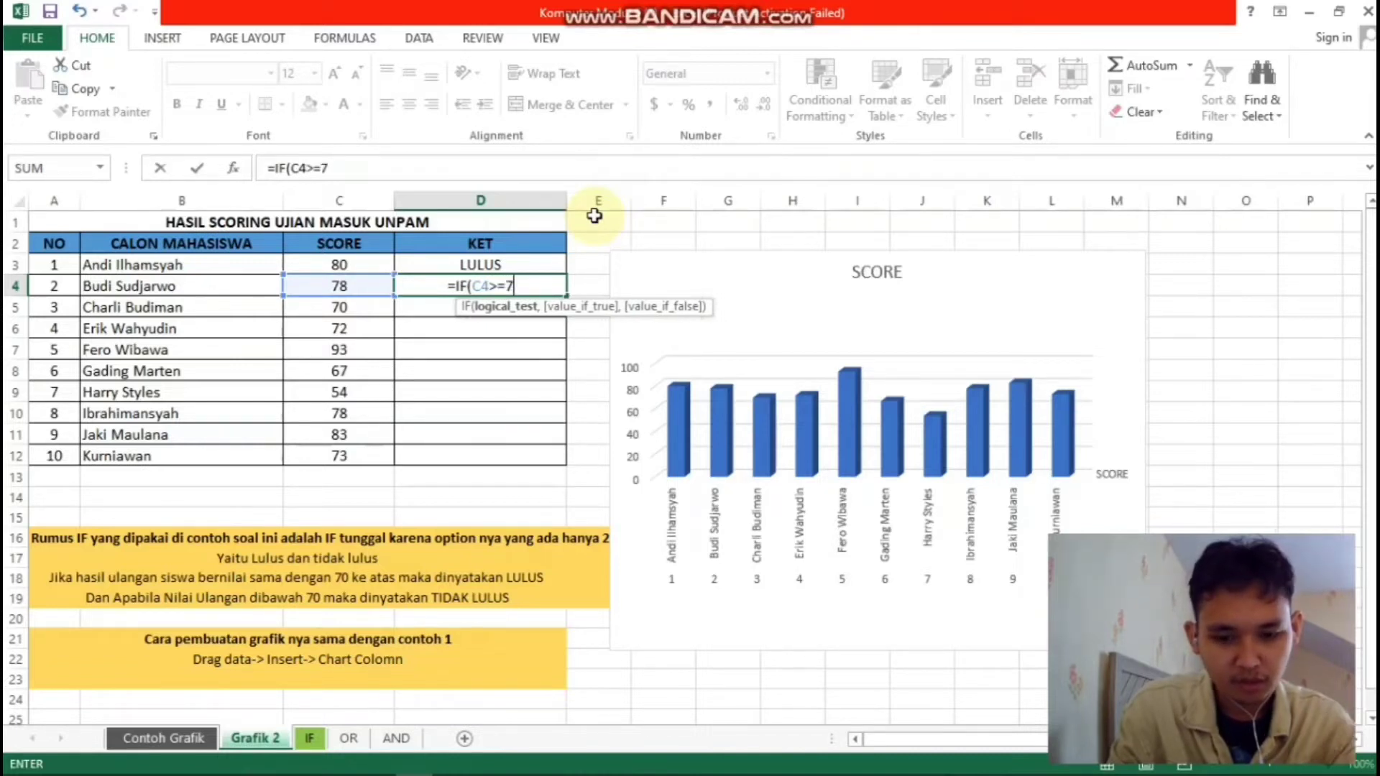
pyautogui.write('0')
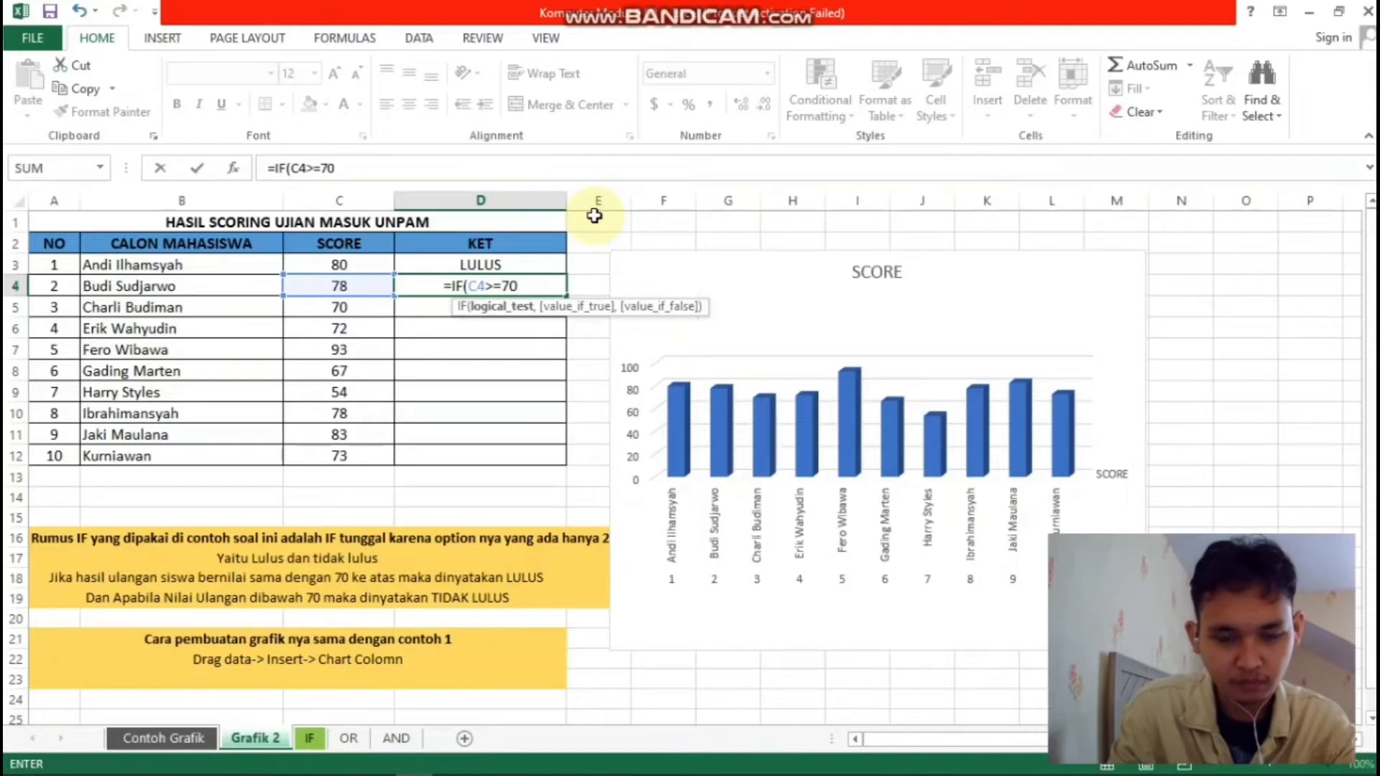
# Complete the D4 formula with "LULUS" as the true value and "TIDAK LULUS" as the false value.
pyautogui.write(',"')
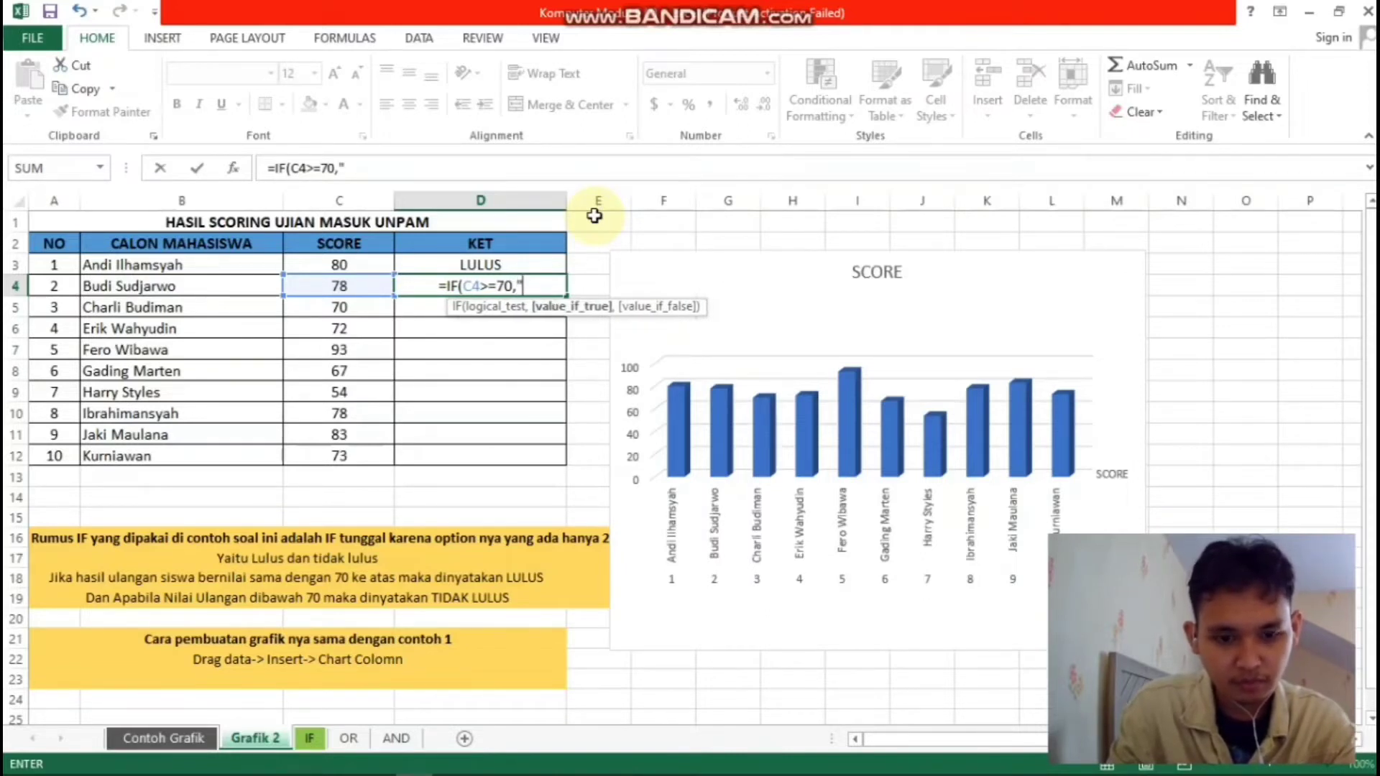
pyautogui.write('LULU')
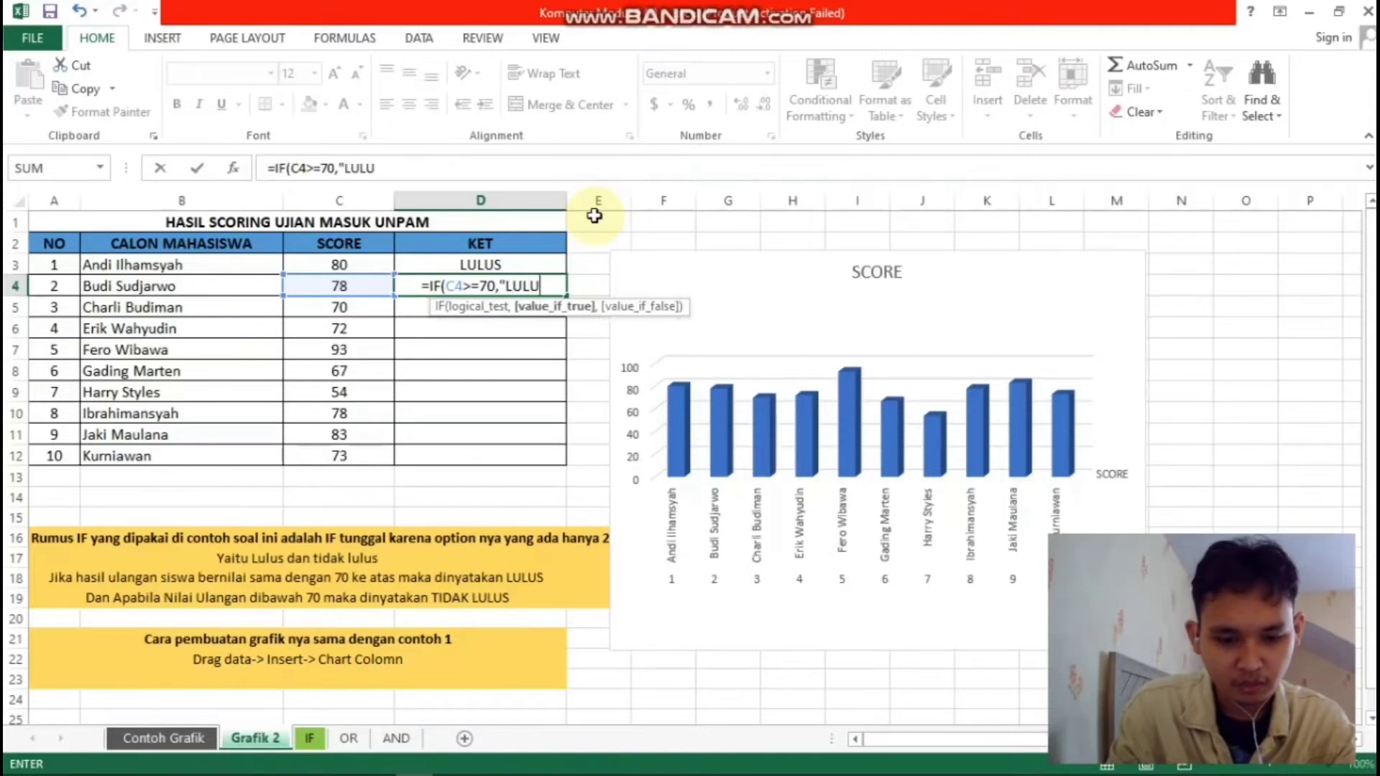
pyautogui.write('S"')
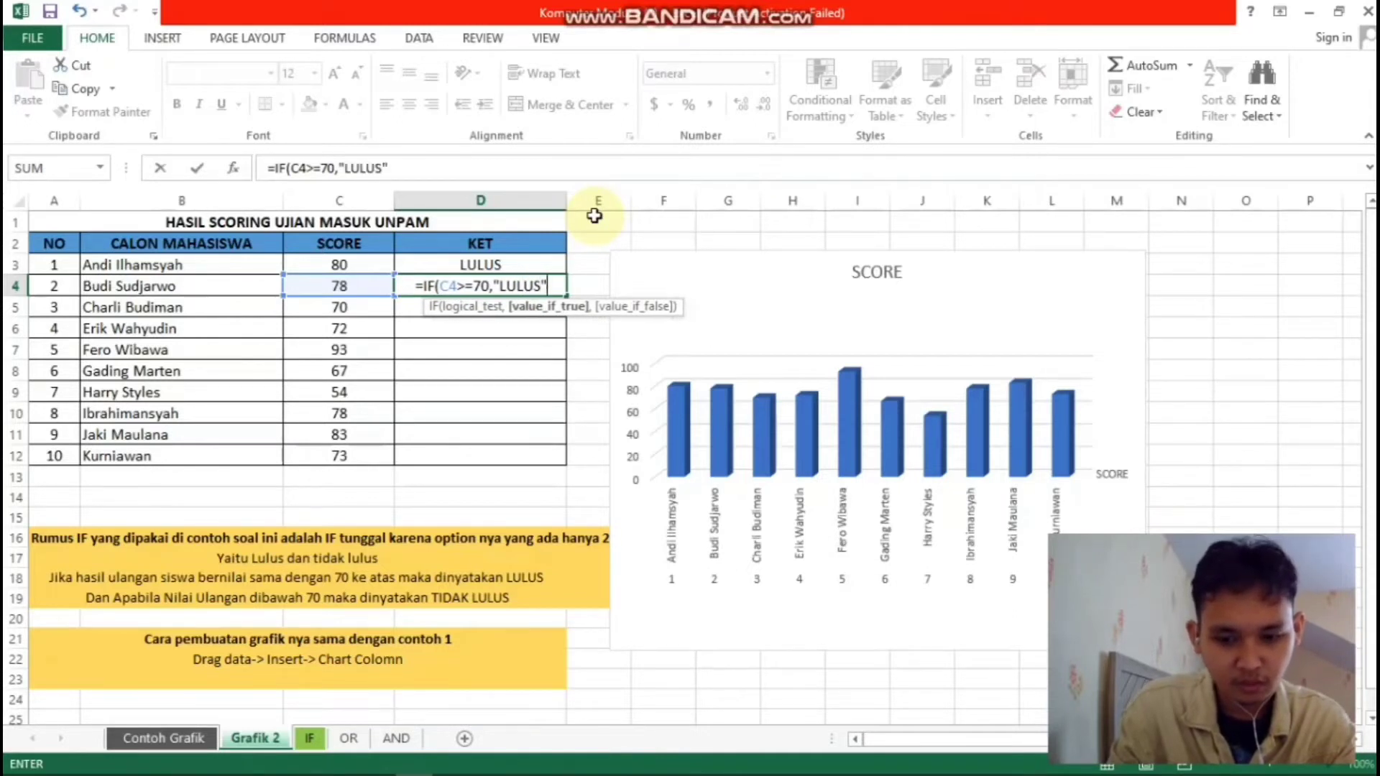
pyautogui.write(',')
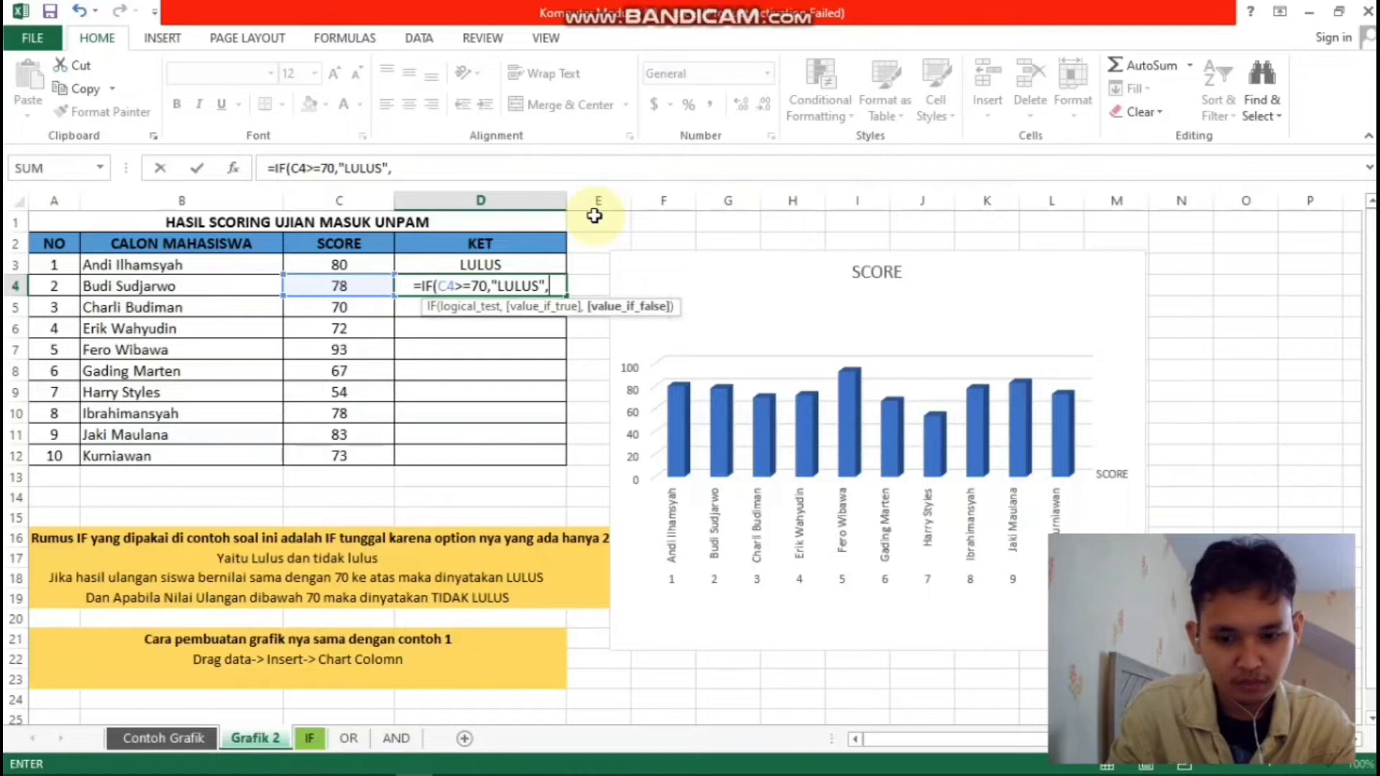
pyautogui.write('"')
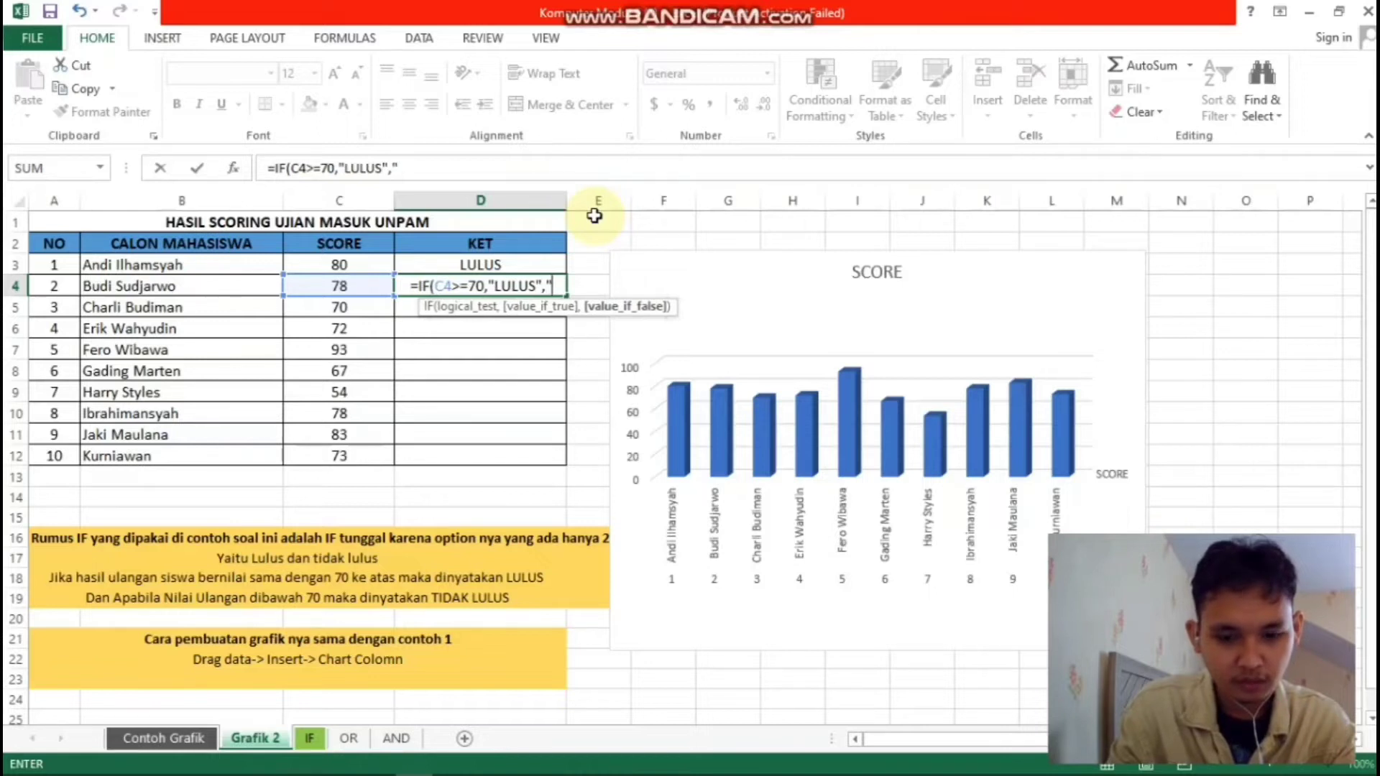
pyautogui.write('TI')
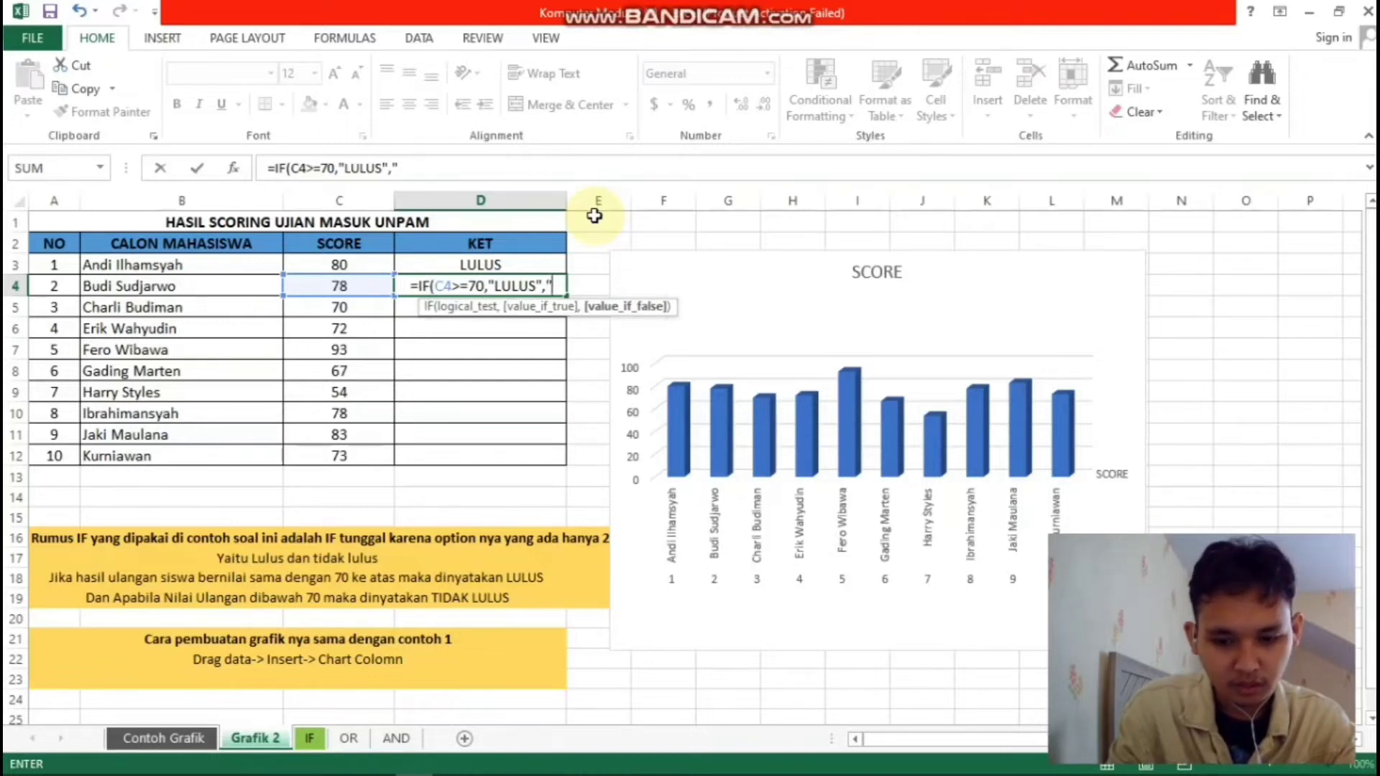
pyautogui.write('D')
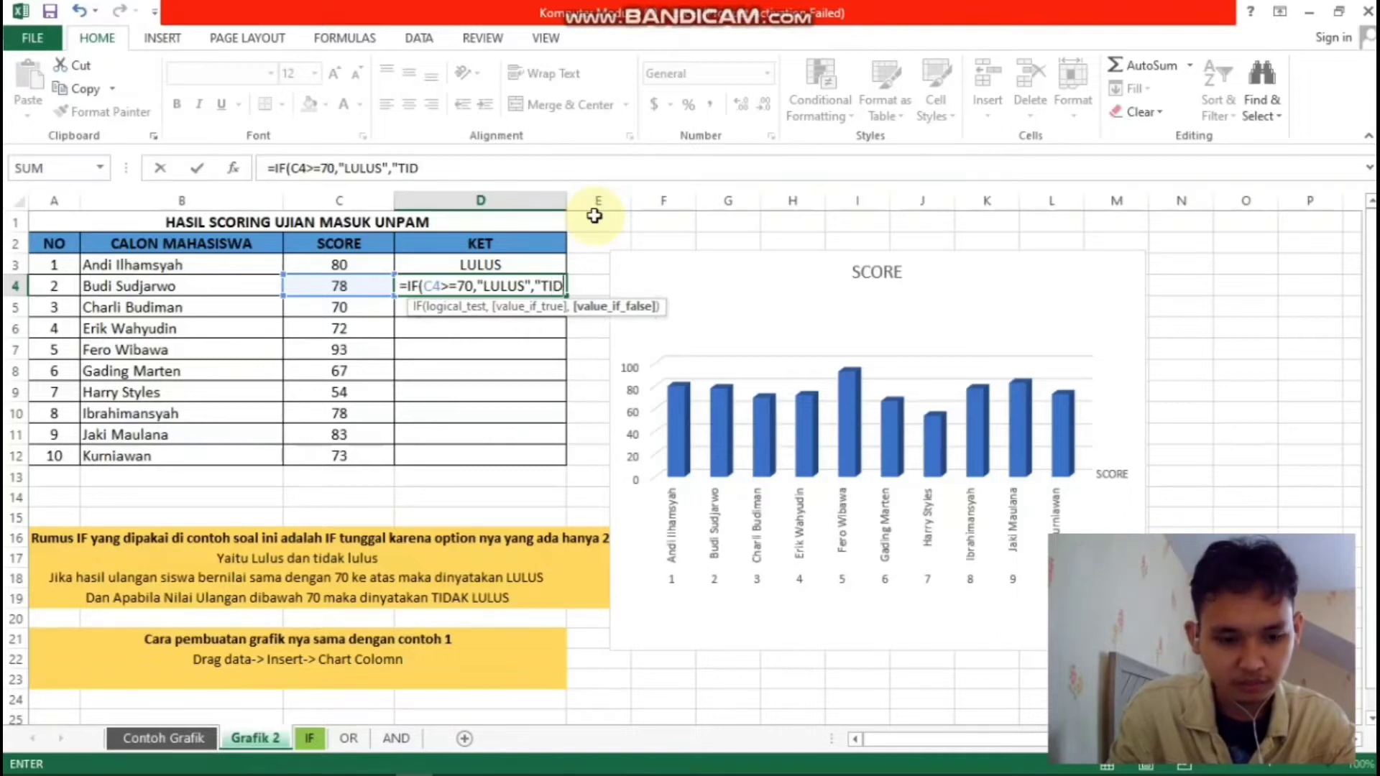
pyautogui.write('AK L')
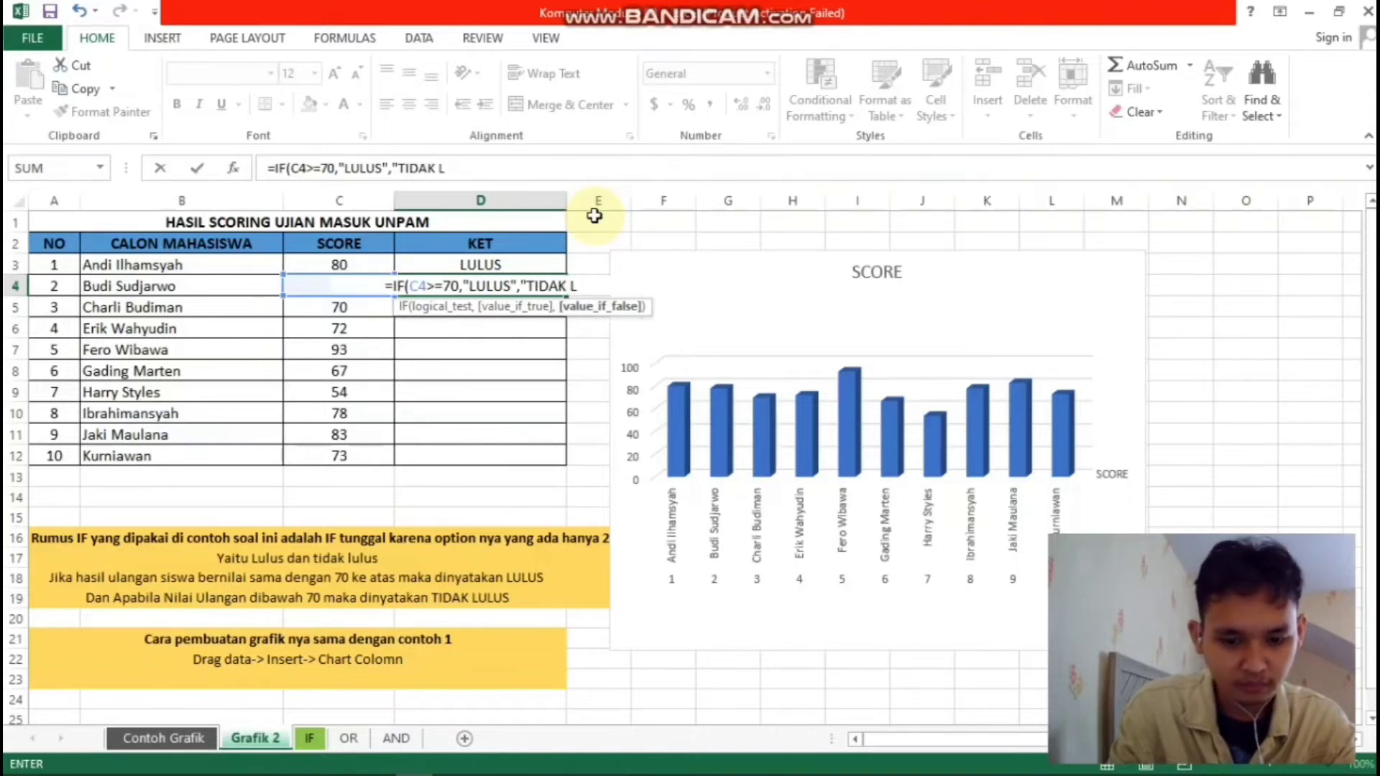
pyautogui.write('ULUS"')
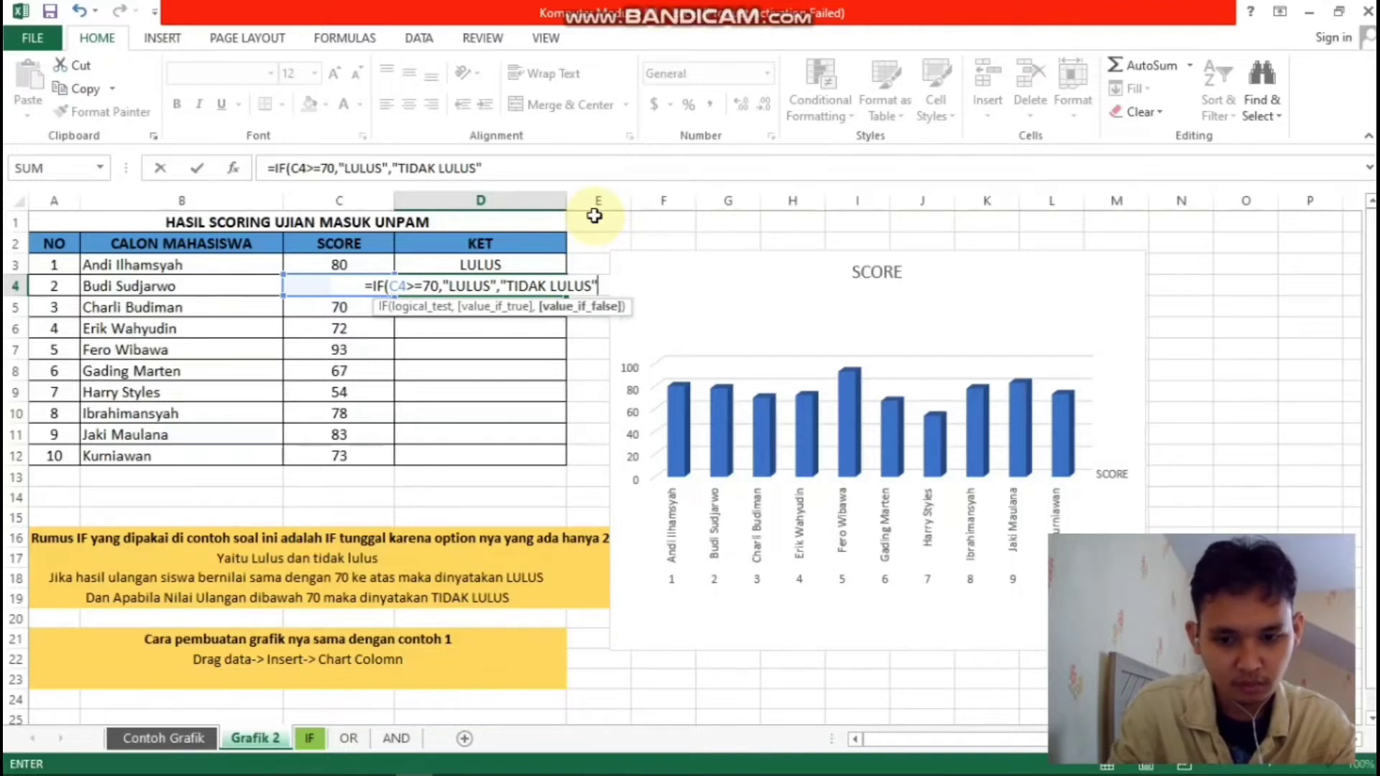
pyautogui.write(')')
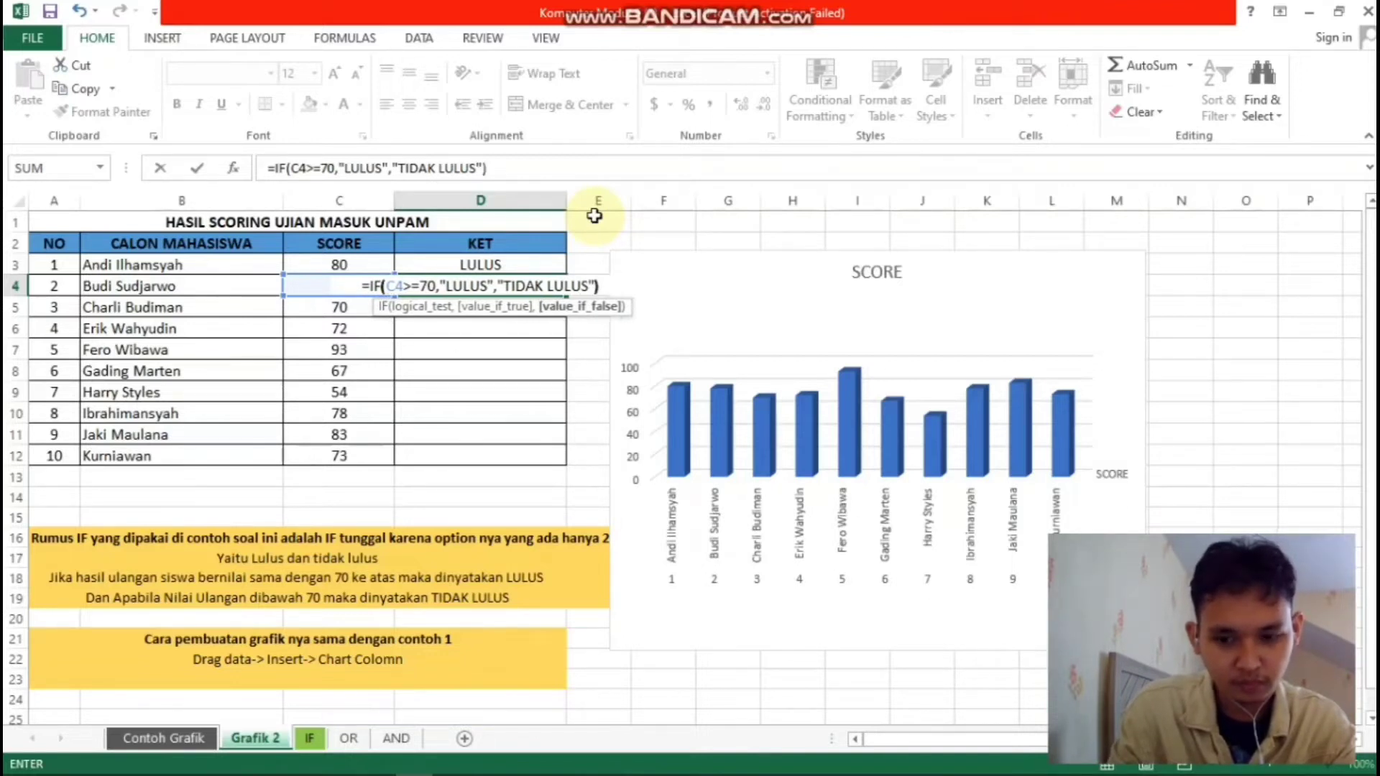
pyautogui.press('Return')
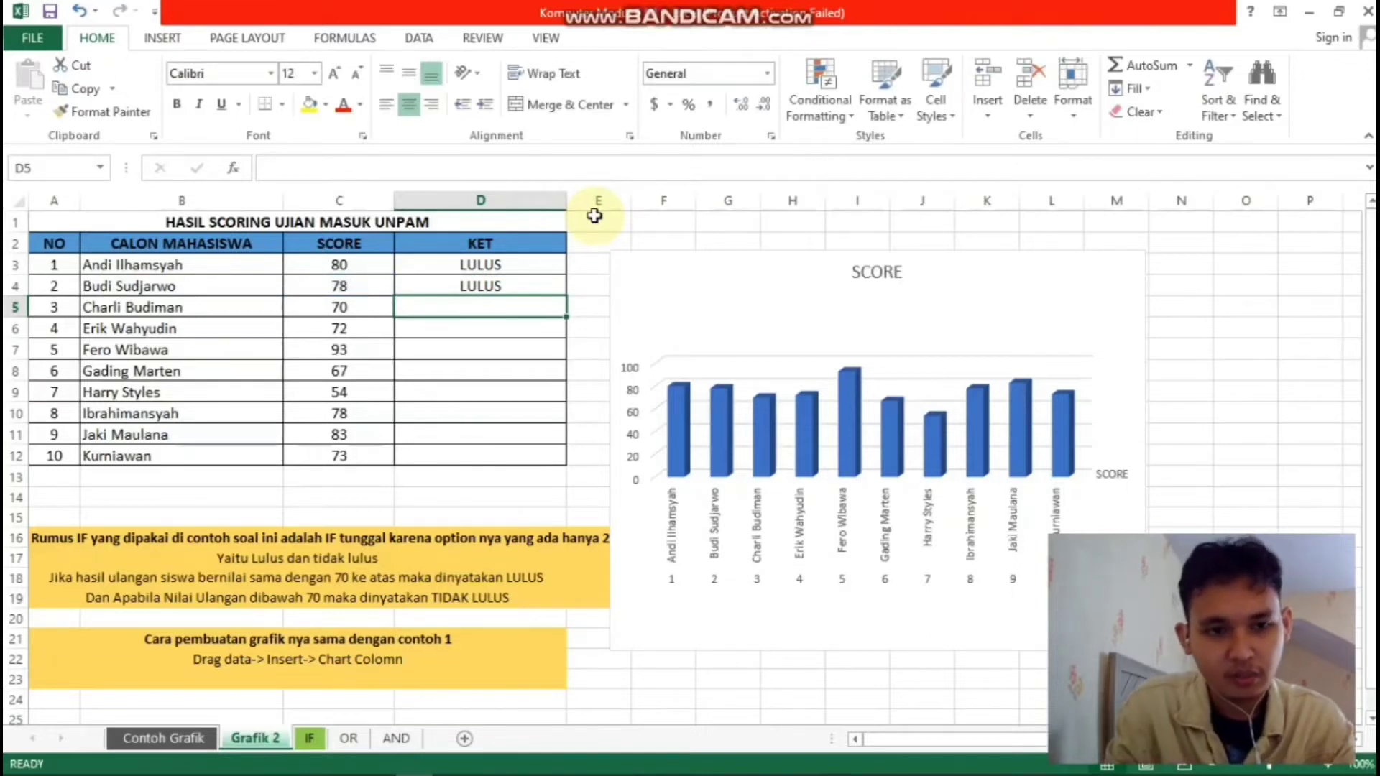
# Start an IF formula in D5 for the third candidate's KET result, with the logical test C5>=70.
pyautogui.write('=')
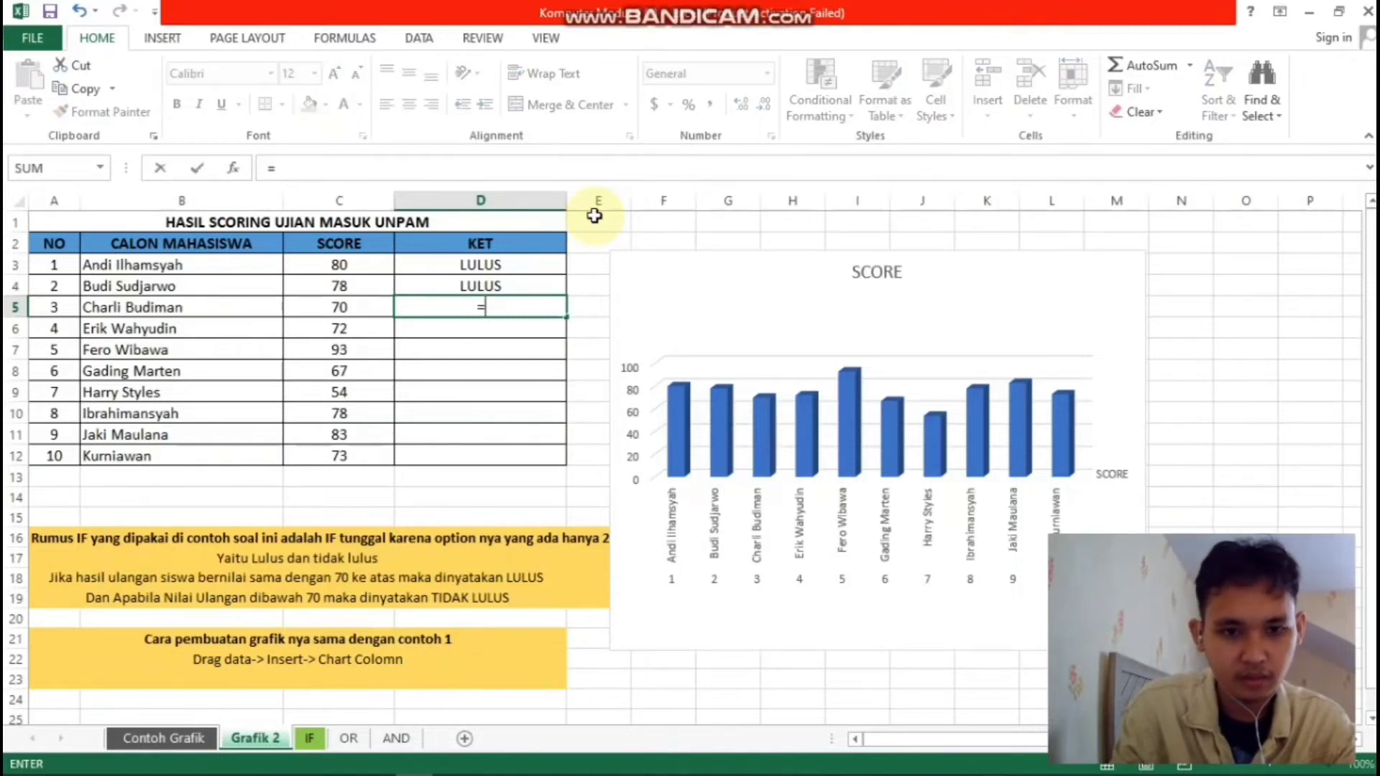
pyautogui.write('IF')
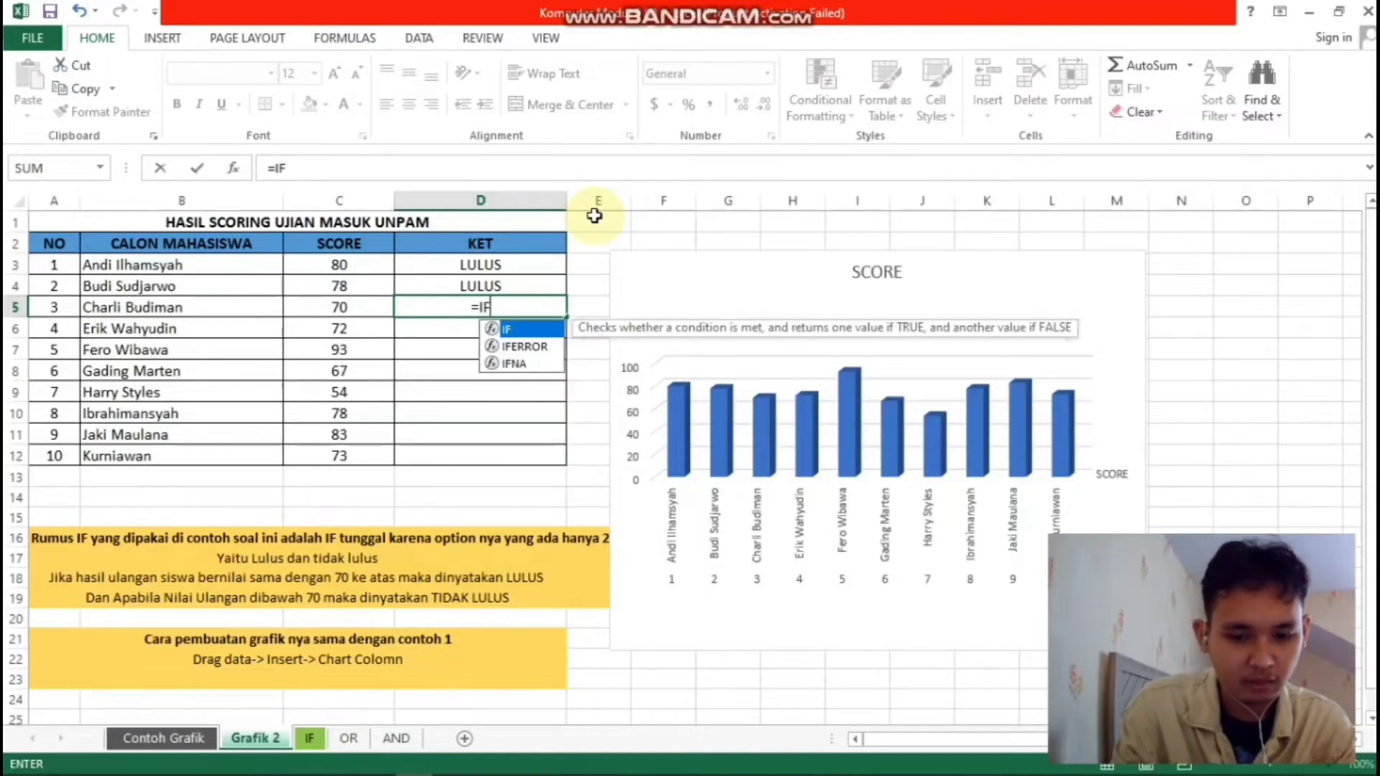
pyautogui.write('(C5')
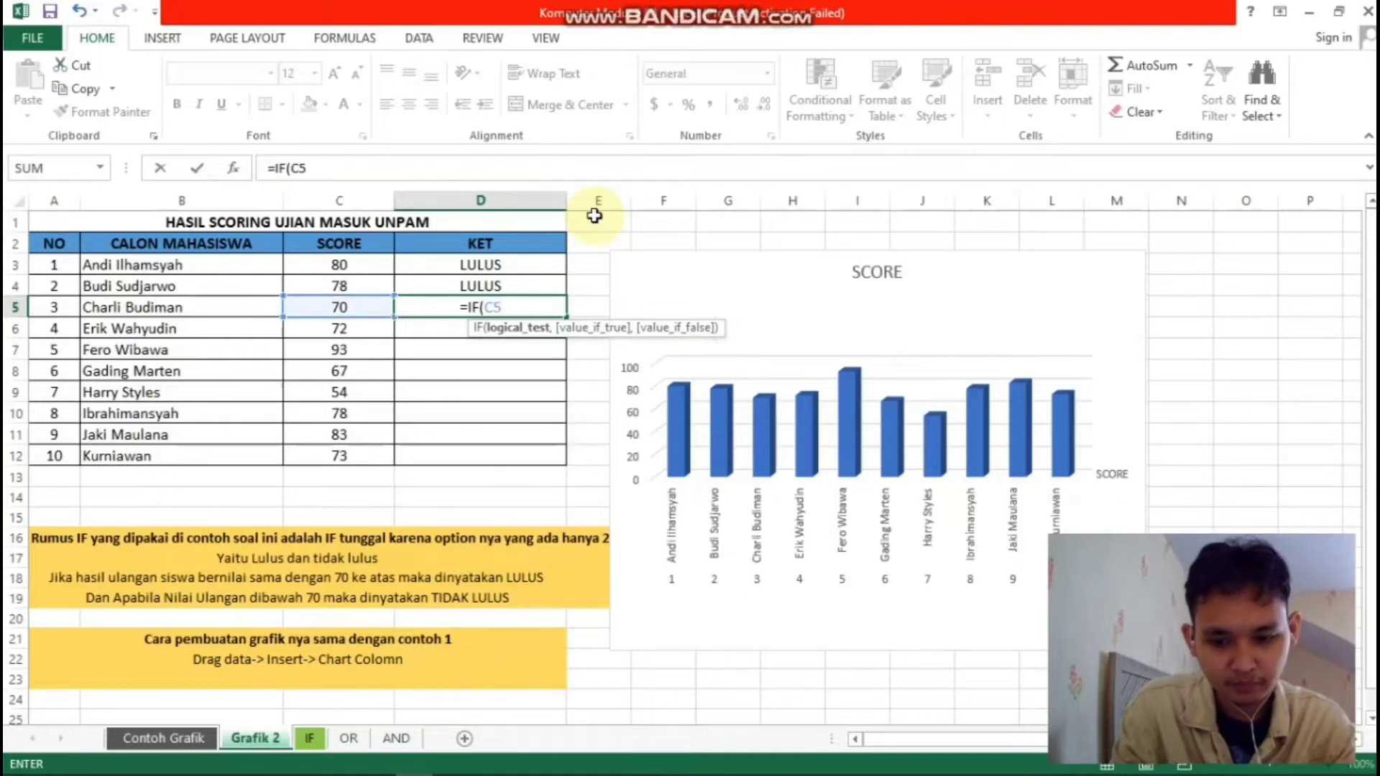
pyautogui.write('>')
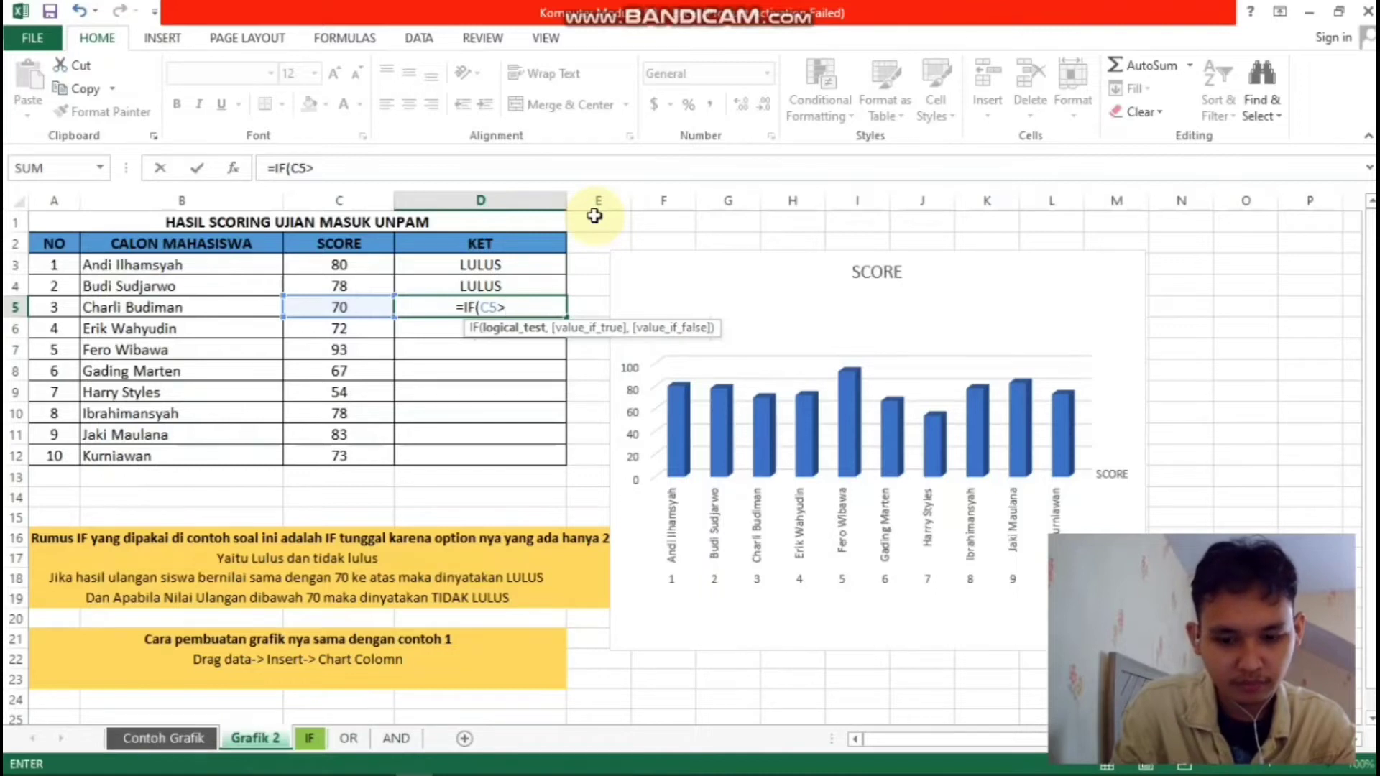
pyautogui.write('=70,')
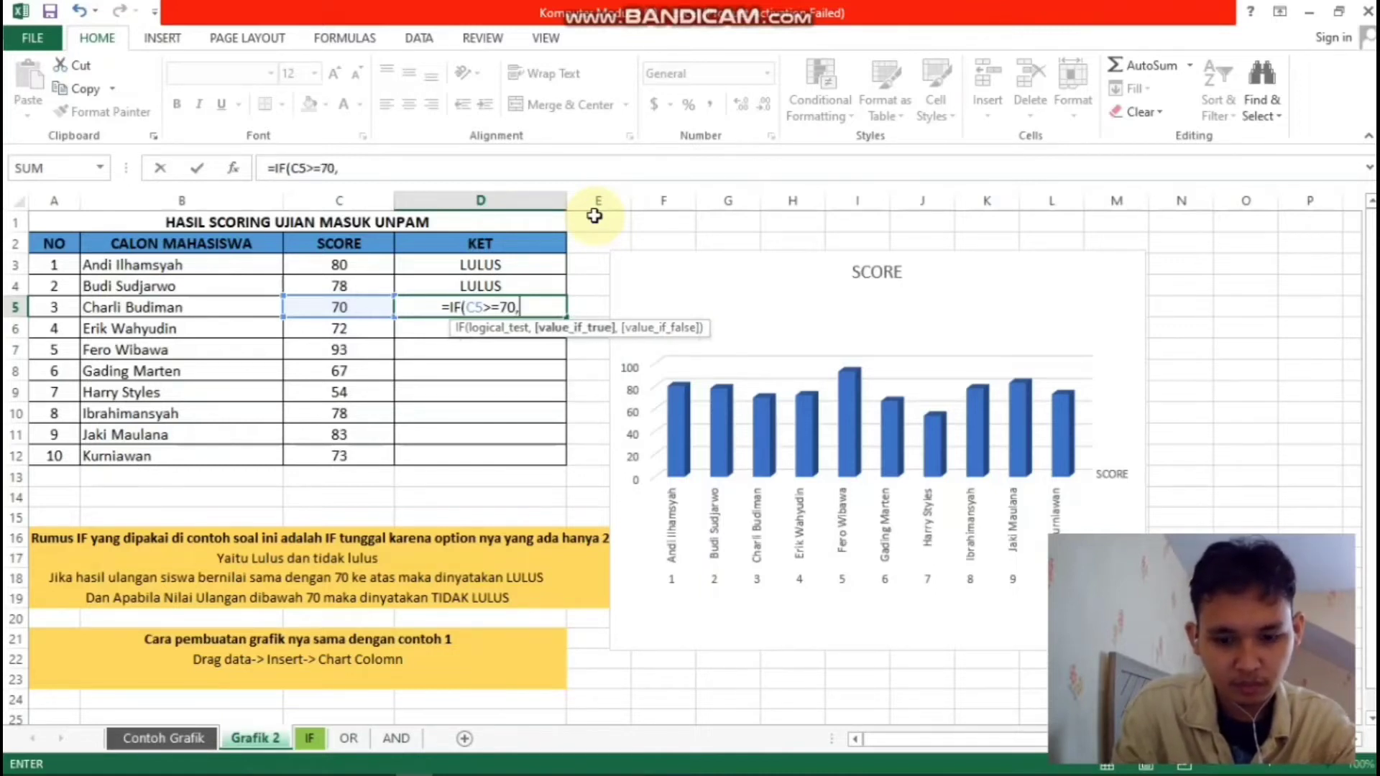
# Complete the D5 formula with "LULUS" as the true value and "TIDAK LULUS" as the false value.
pyautogui.write('"')
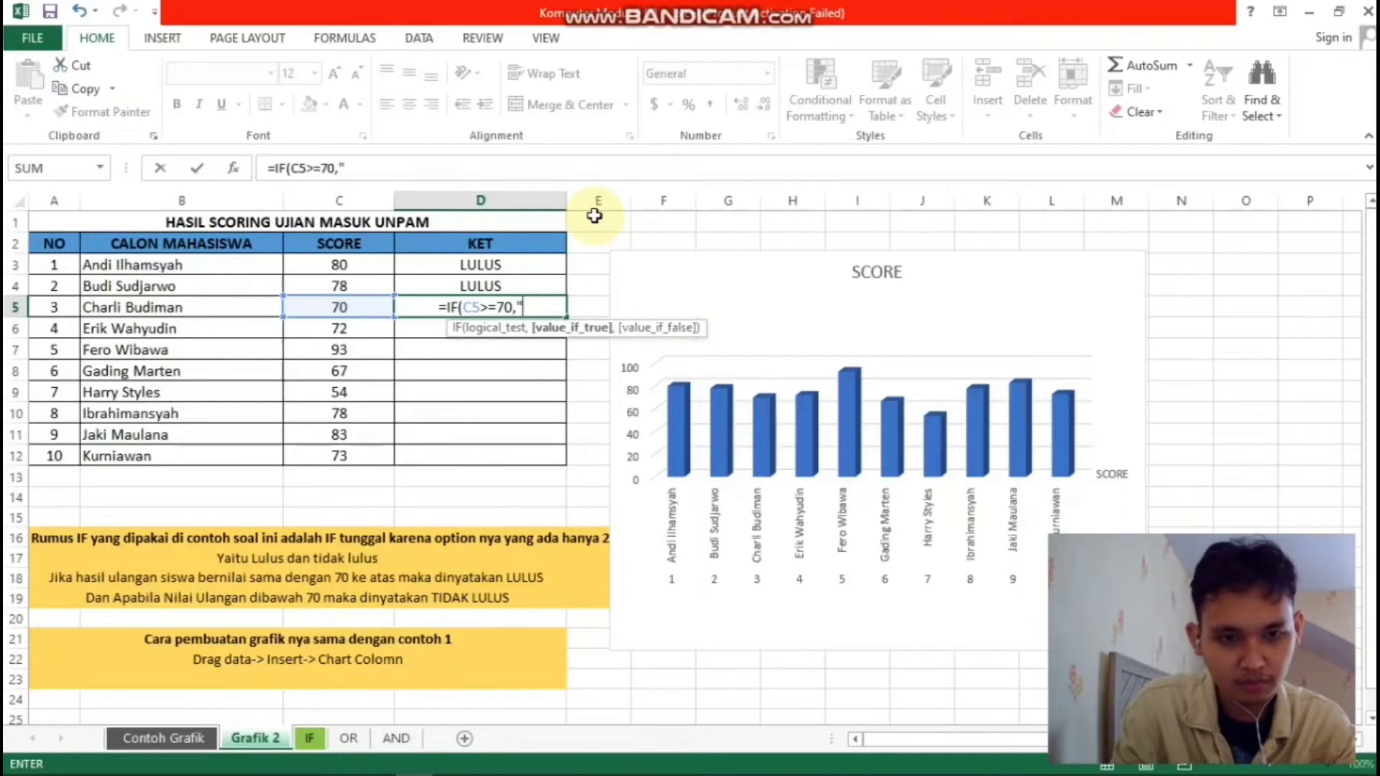
pyautogui.write('LULUS')
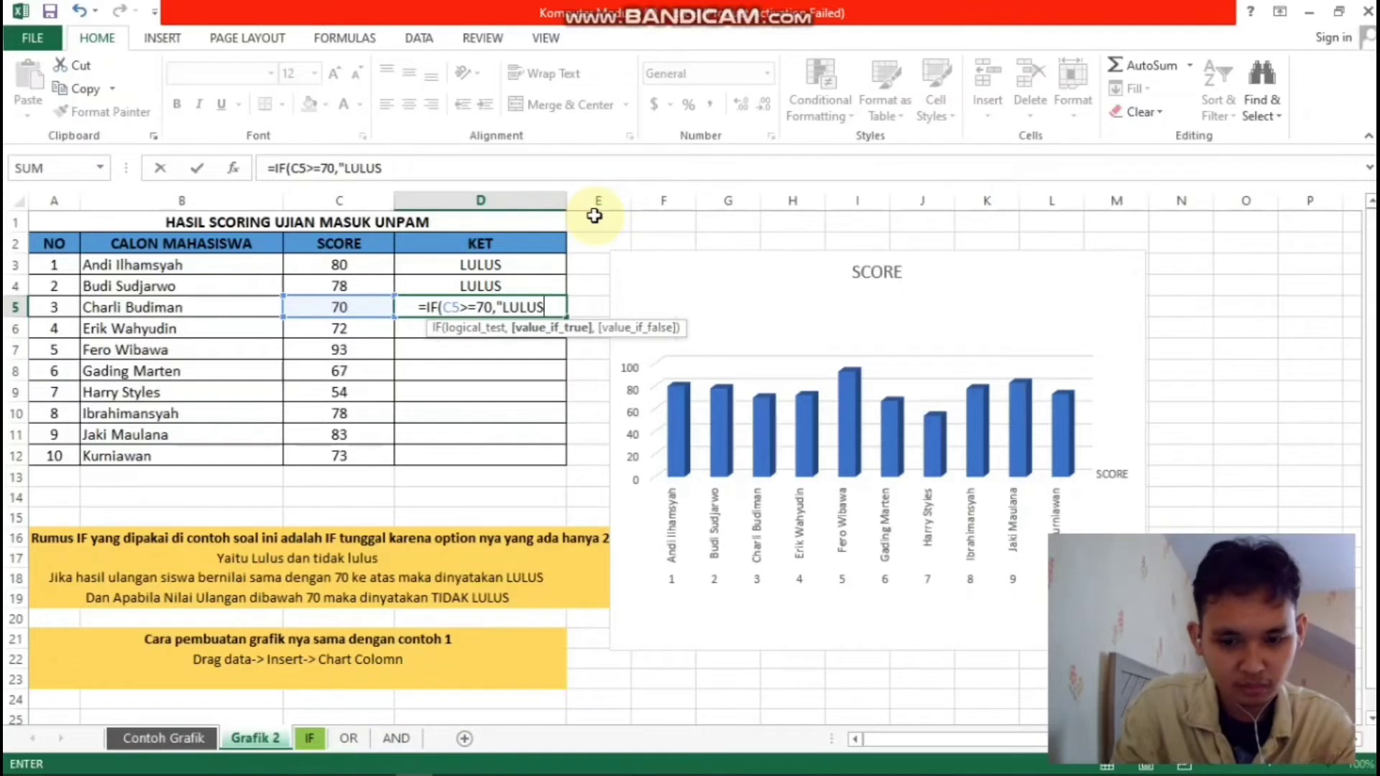
pyautogui.write('"')
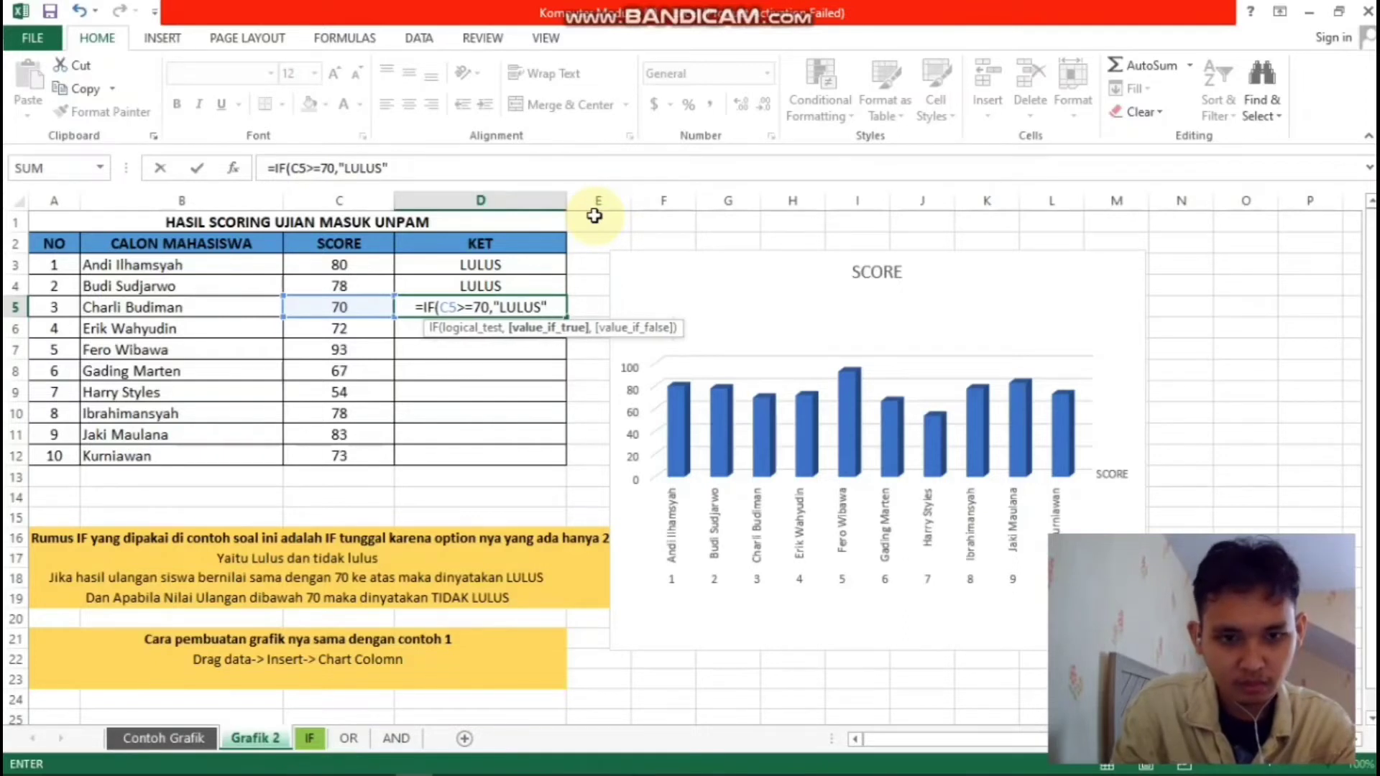
pyautogui.write(',"')
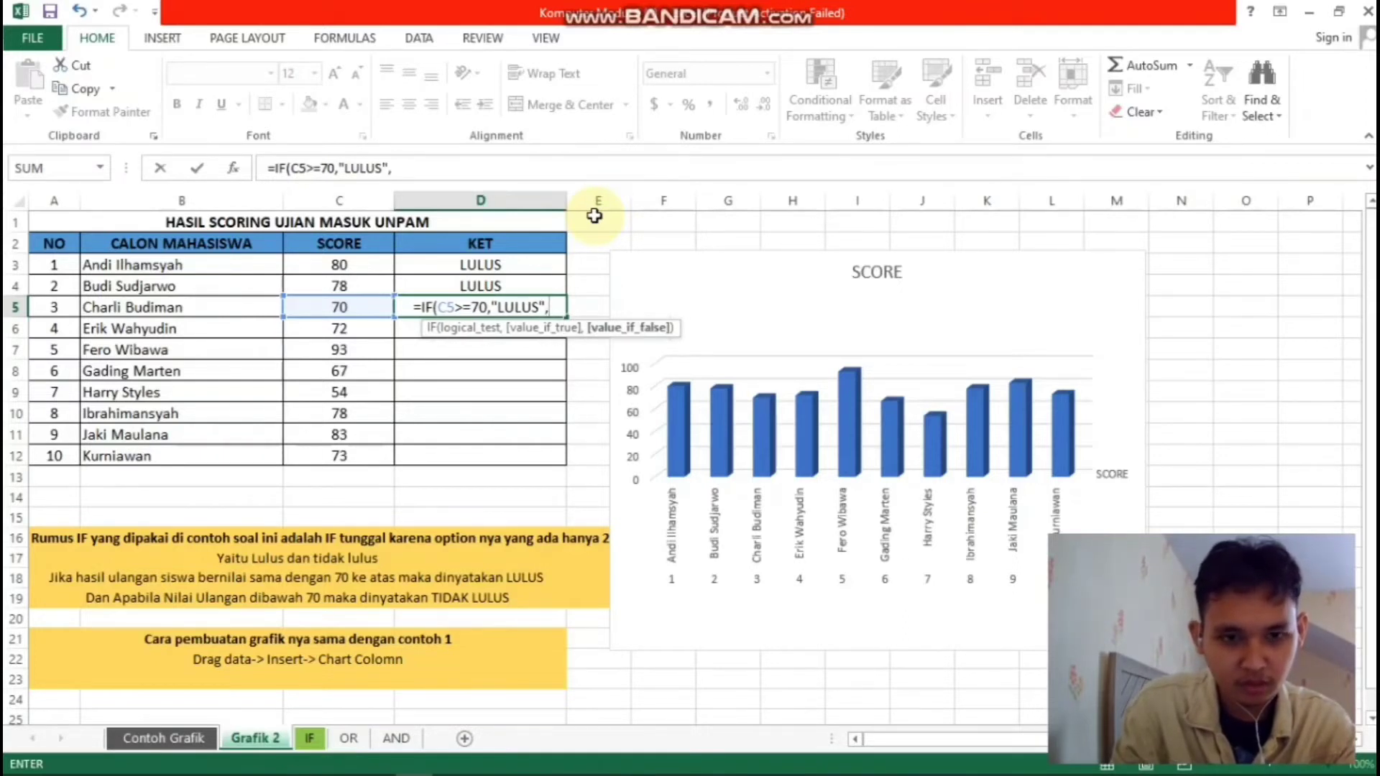
pyautogui.write('T')
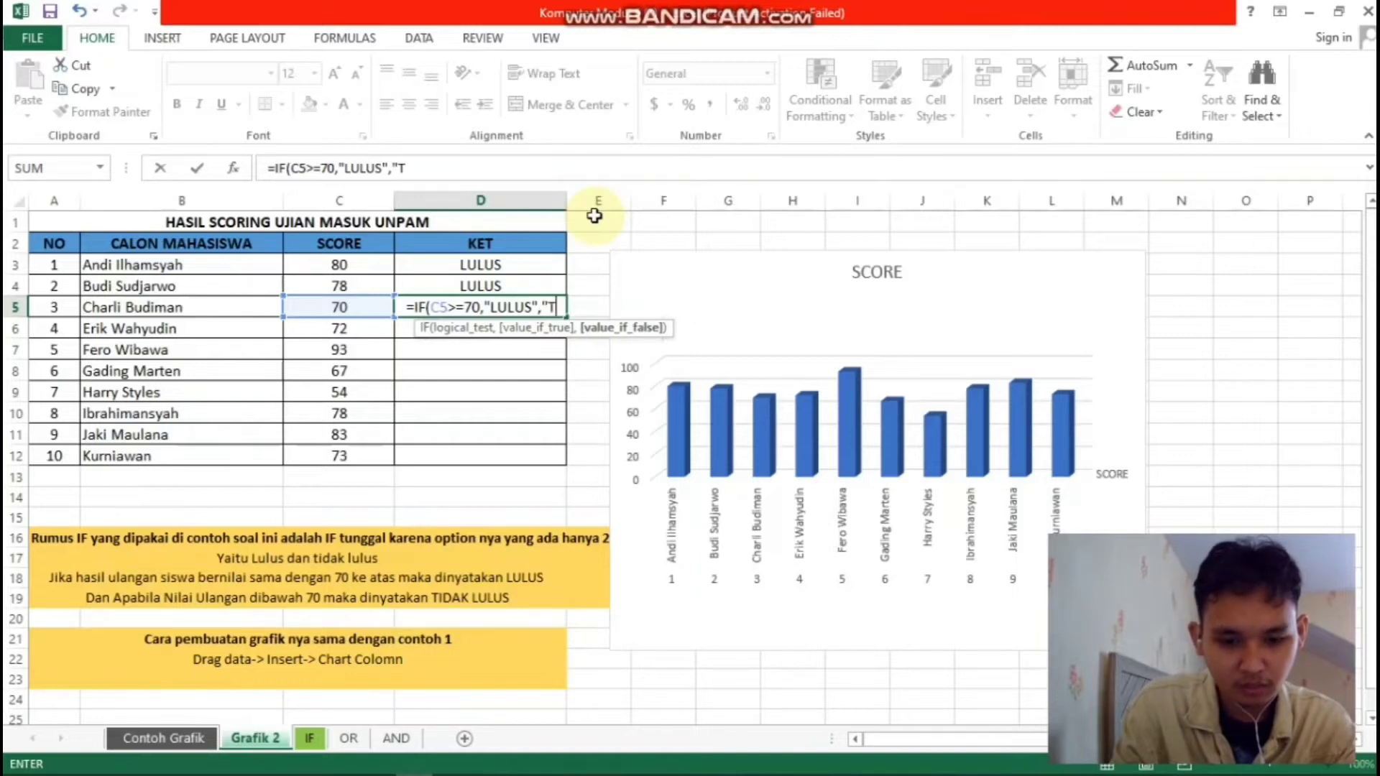
pyautogui.write('IDAK ')
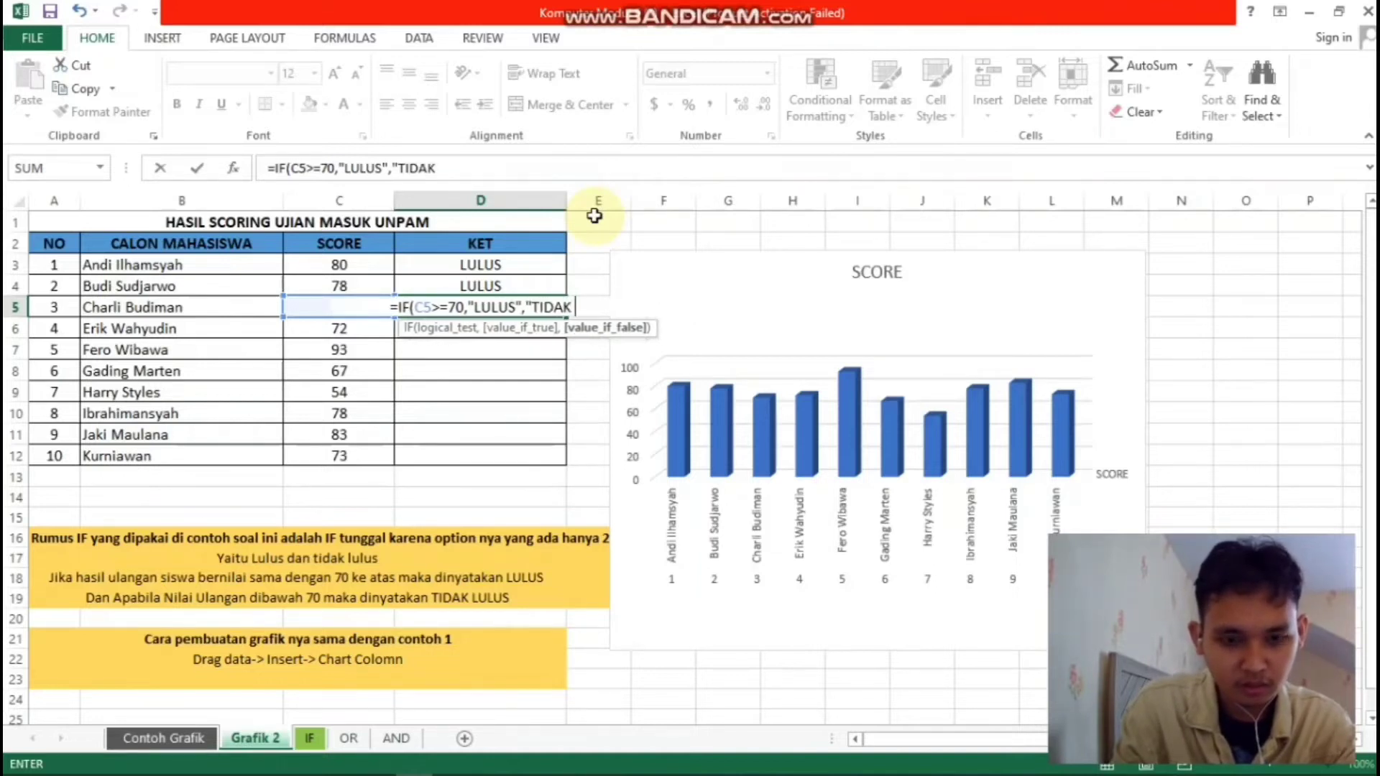
pyautogui.write('LULUS')
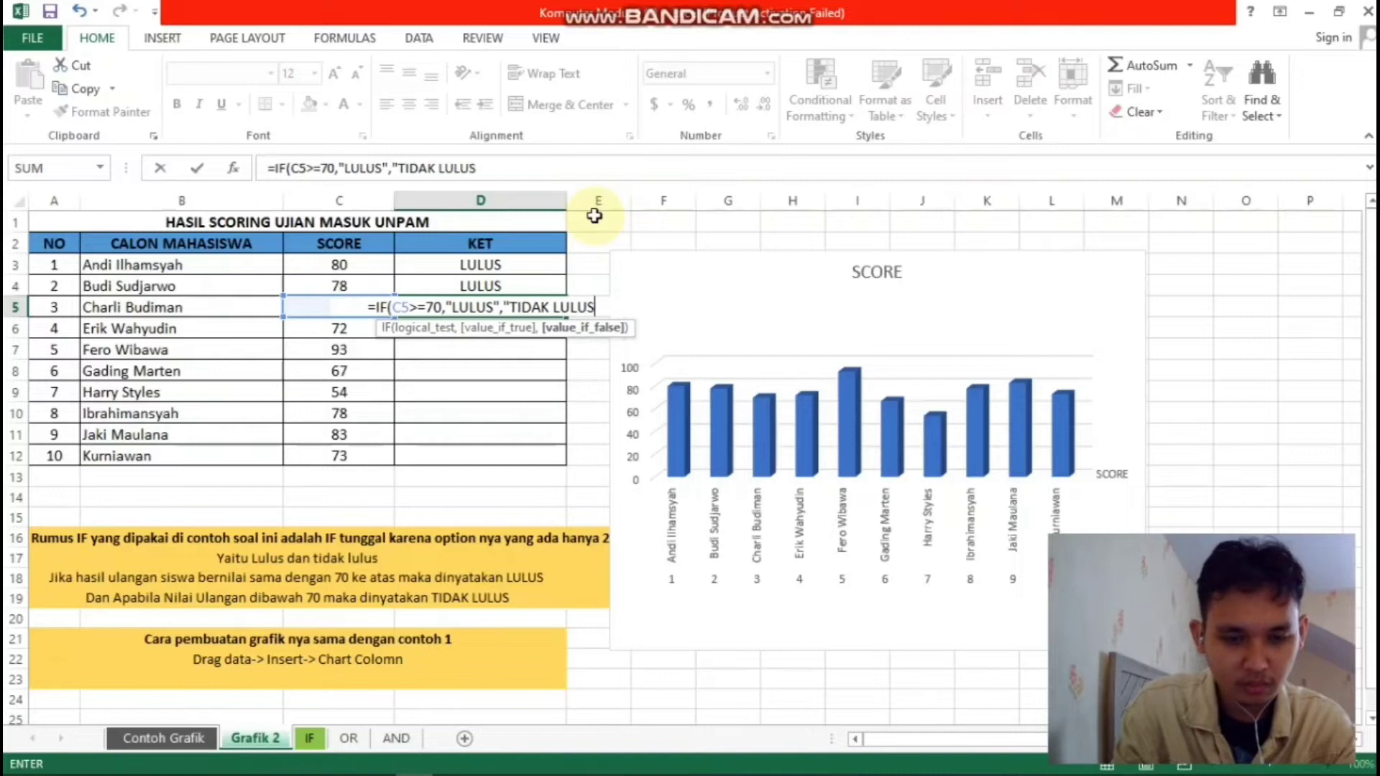
pyautogui.write('")')
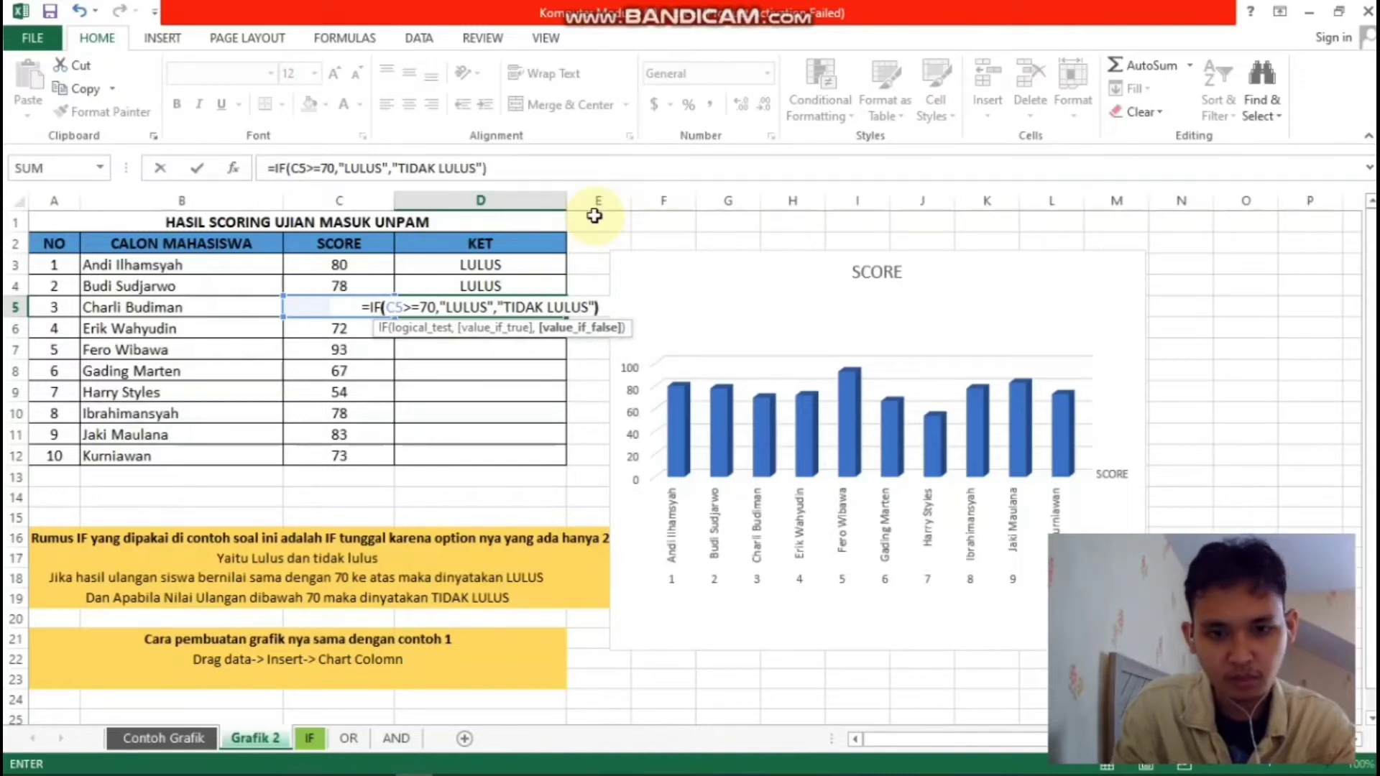
pyautogui.press('Return')
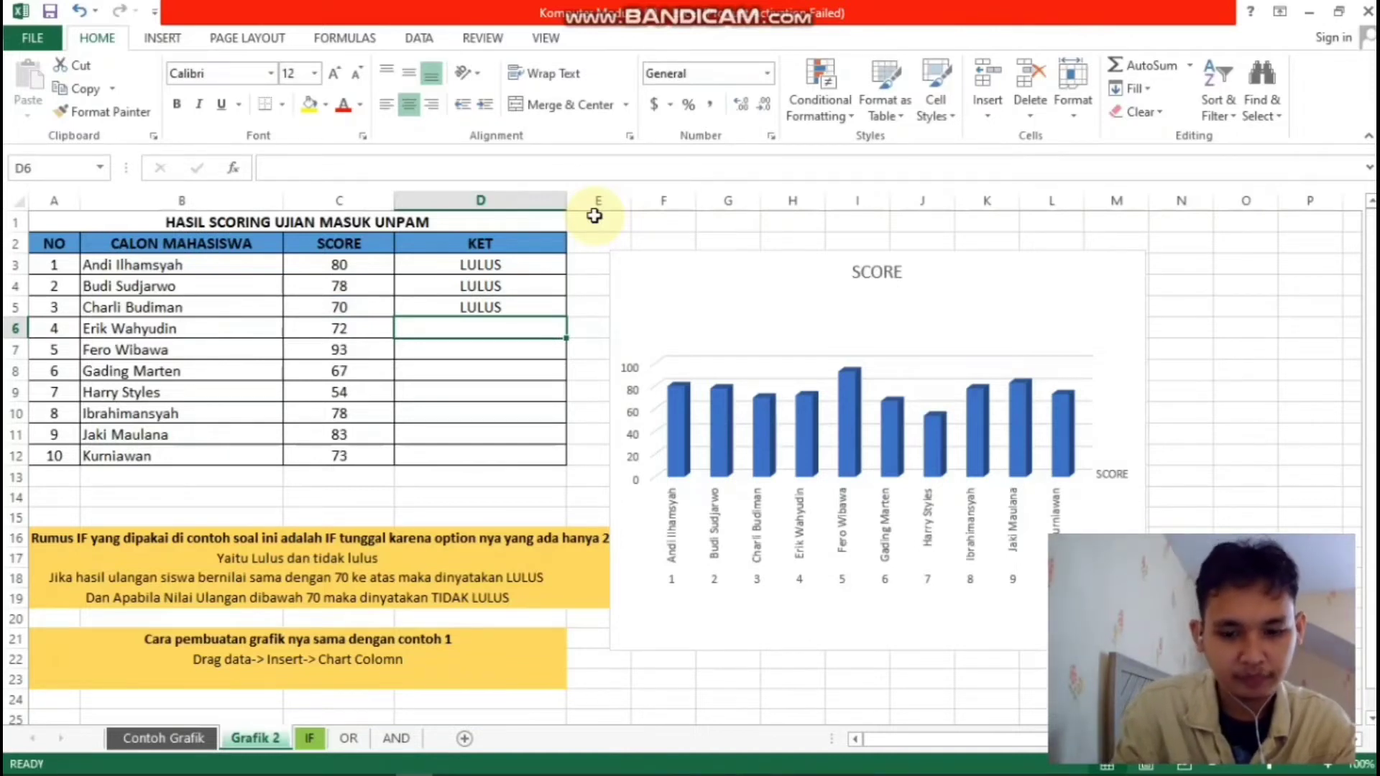
# Start an IF formula in D6 for the fourth candidate's KET result, with the logical test C6>=70.
pyautogui.write('=IF')
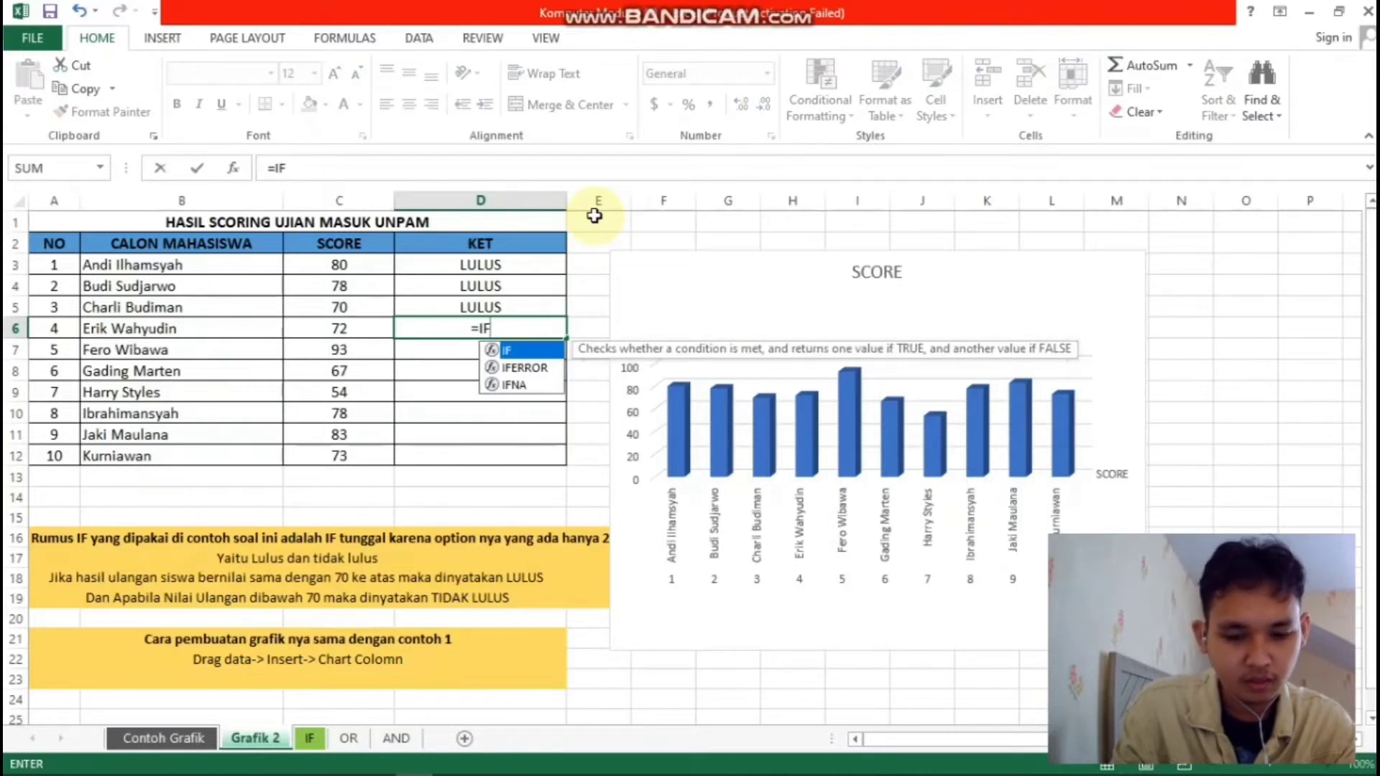
pyautogui.write('(C')
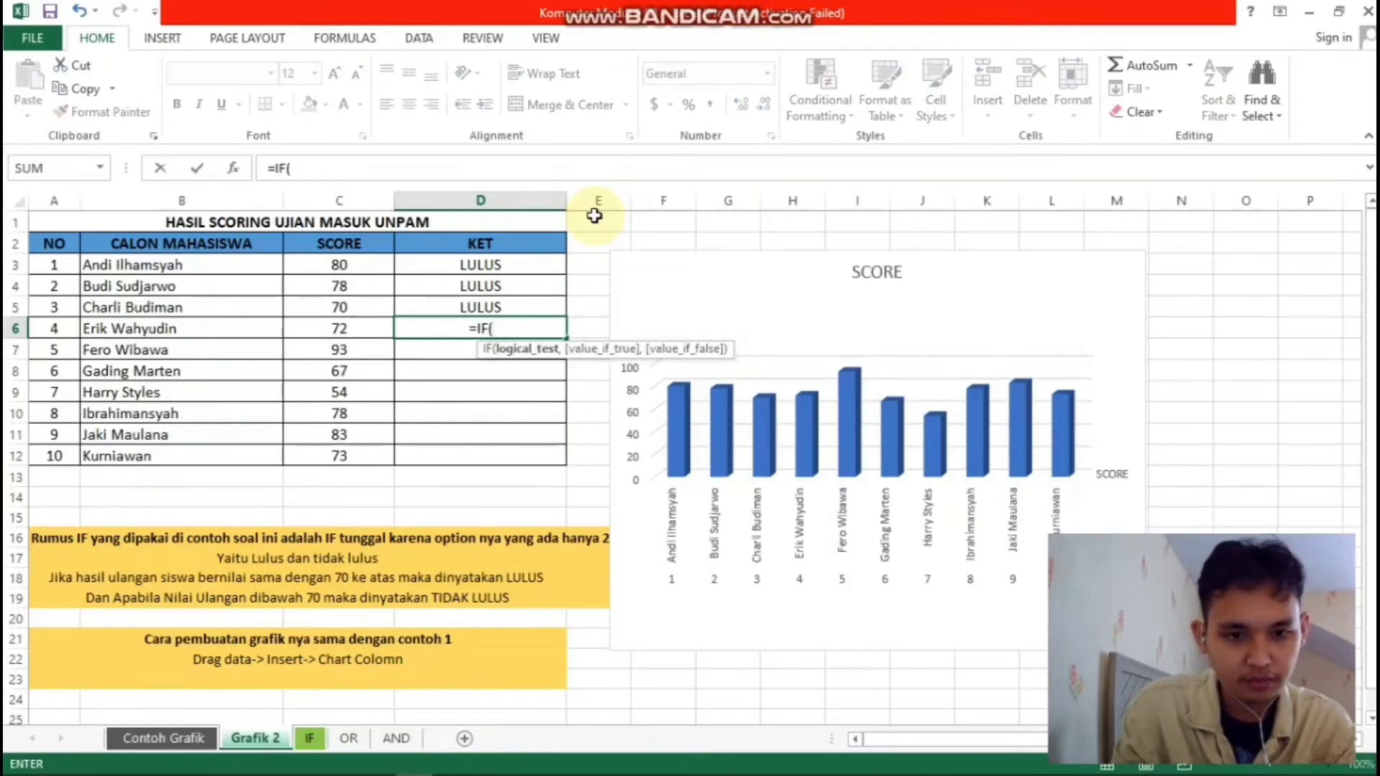
pyautogui.write('6')
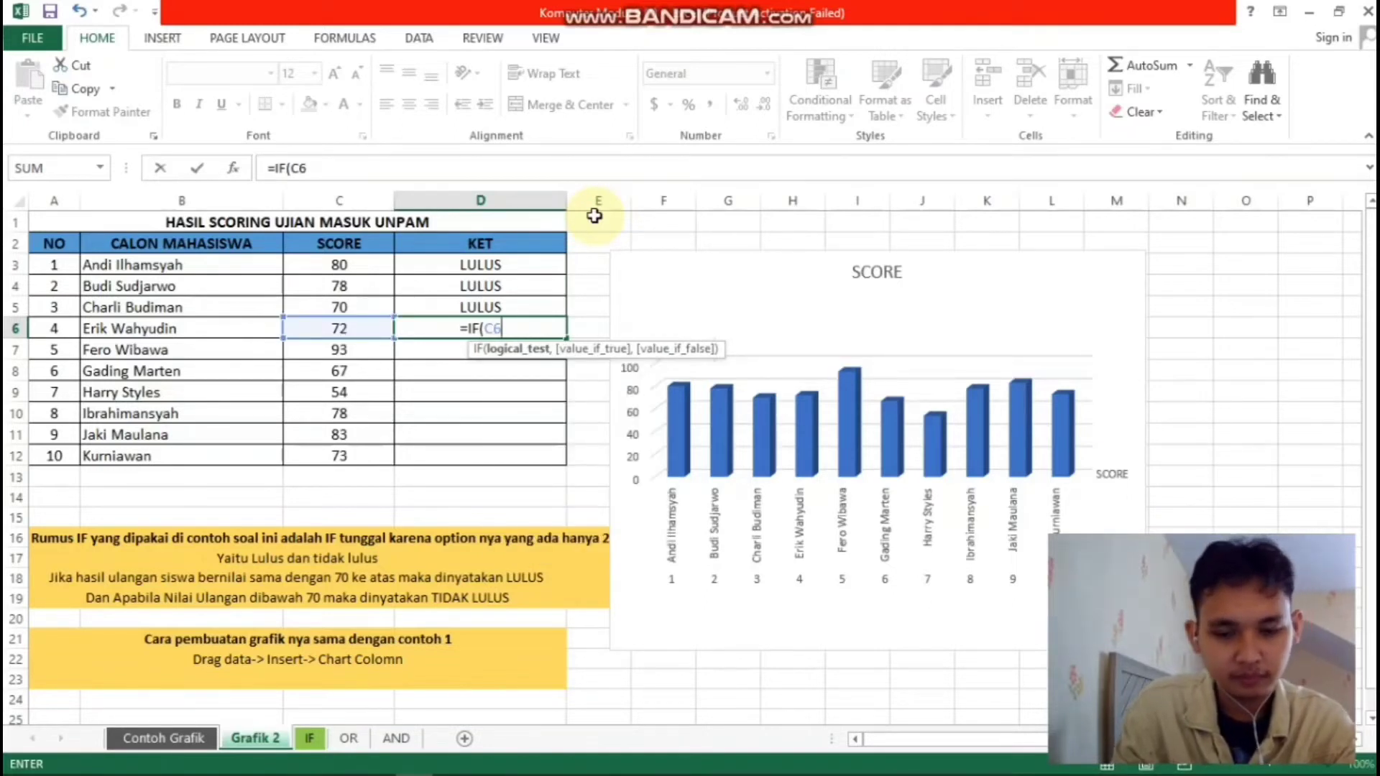
pyautogui.write('>')
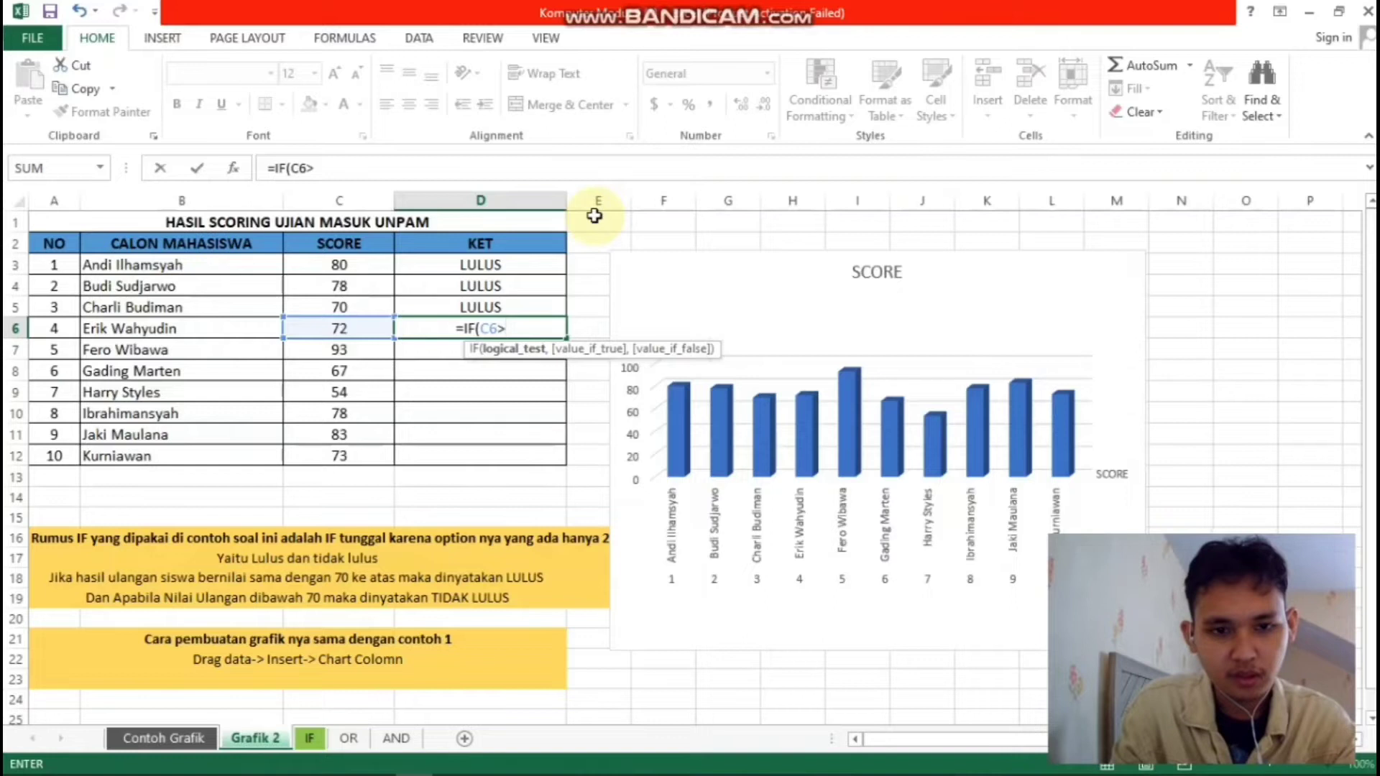
pyautogui.write('=70')
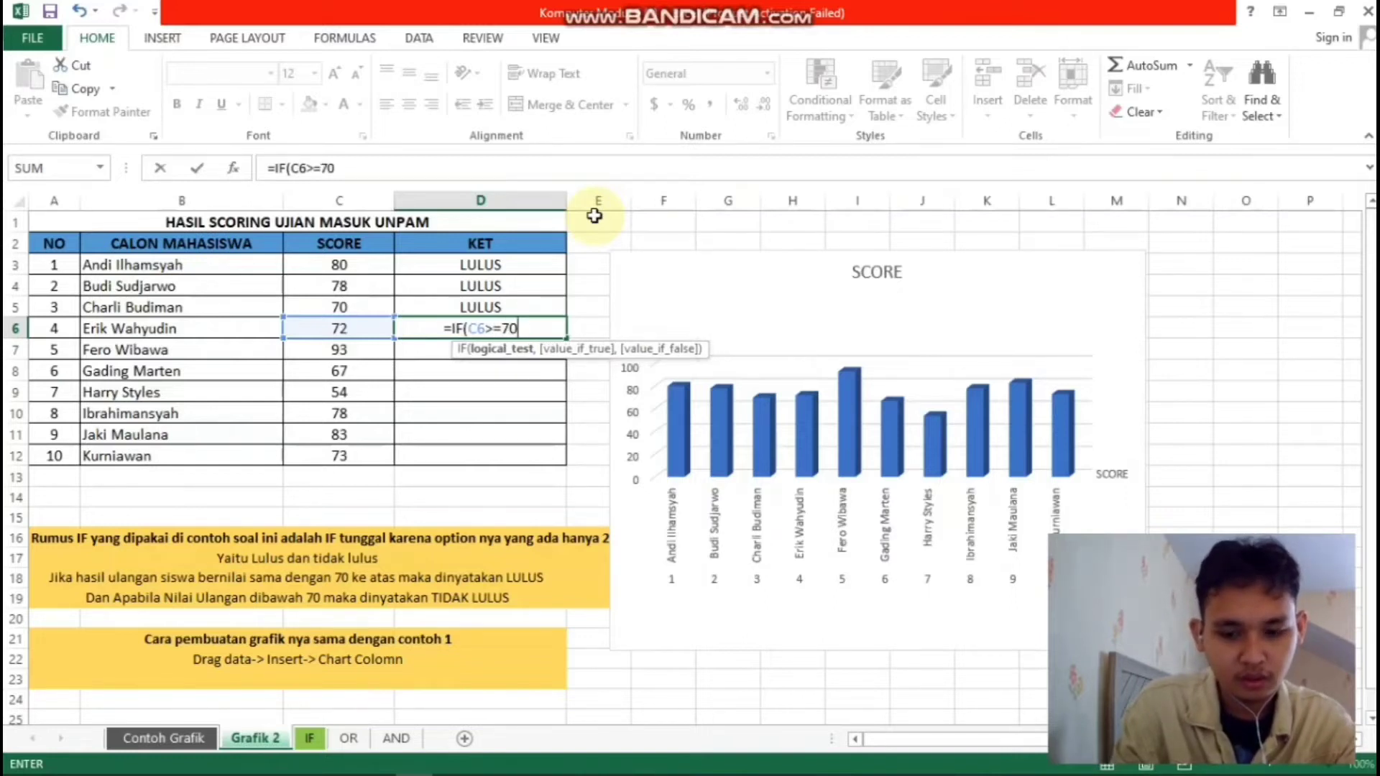
pyautogui.write(',')
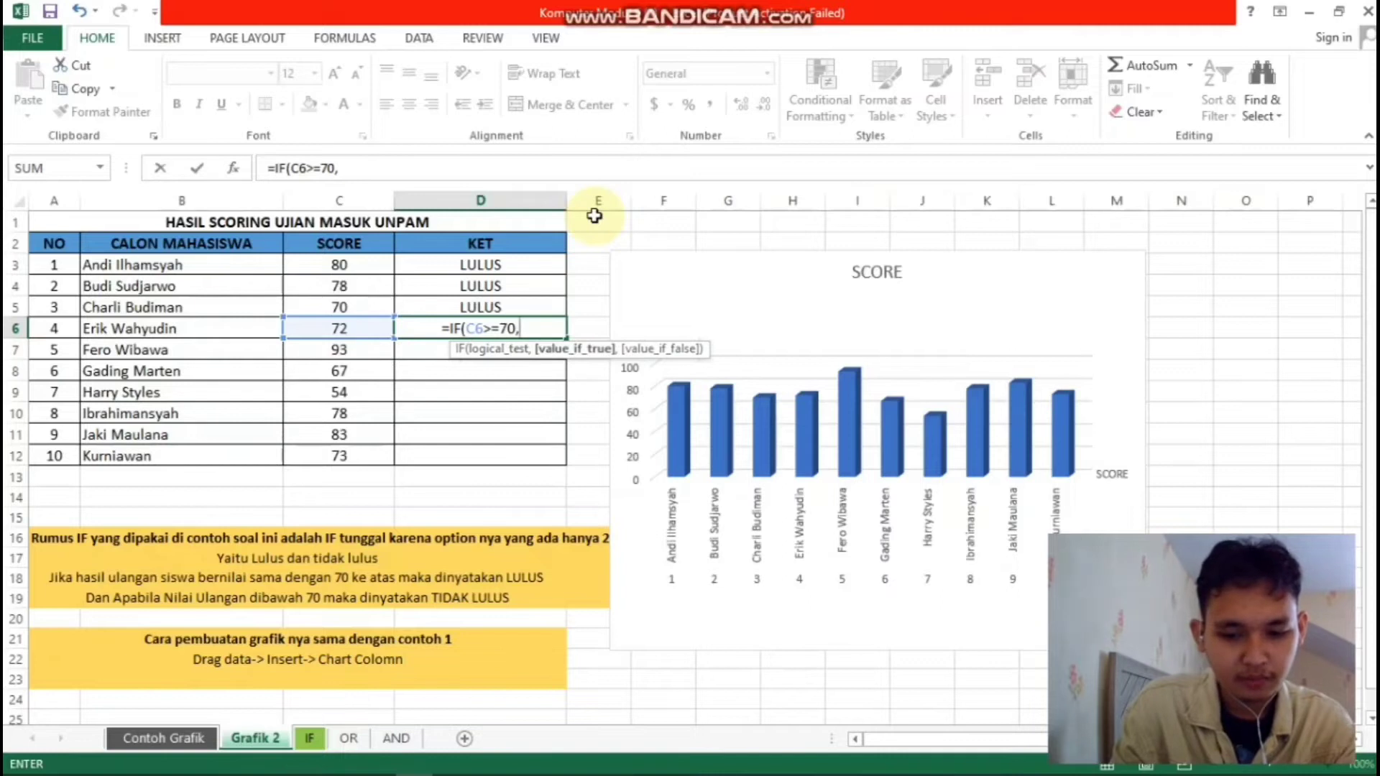
# Complete the D6 formula with "LULUS" as the true value and "TIDAK LULUS" as the false value.
pyautogui.write('"')
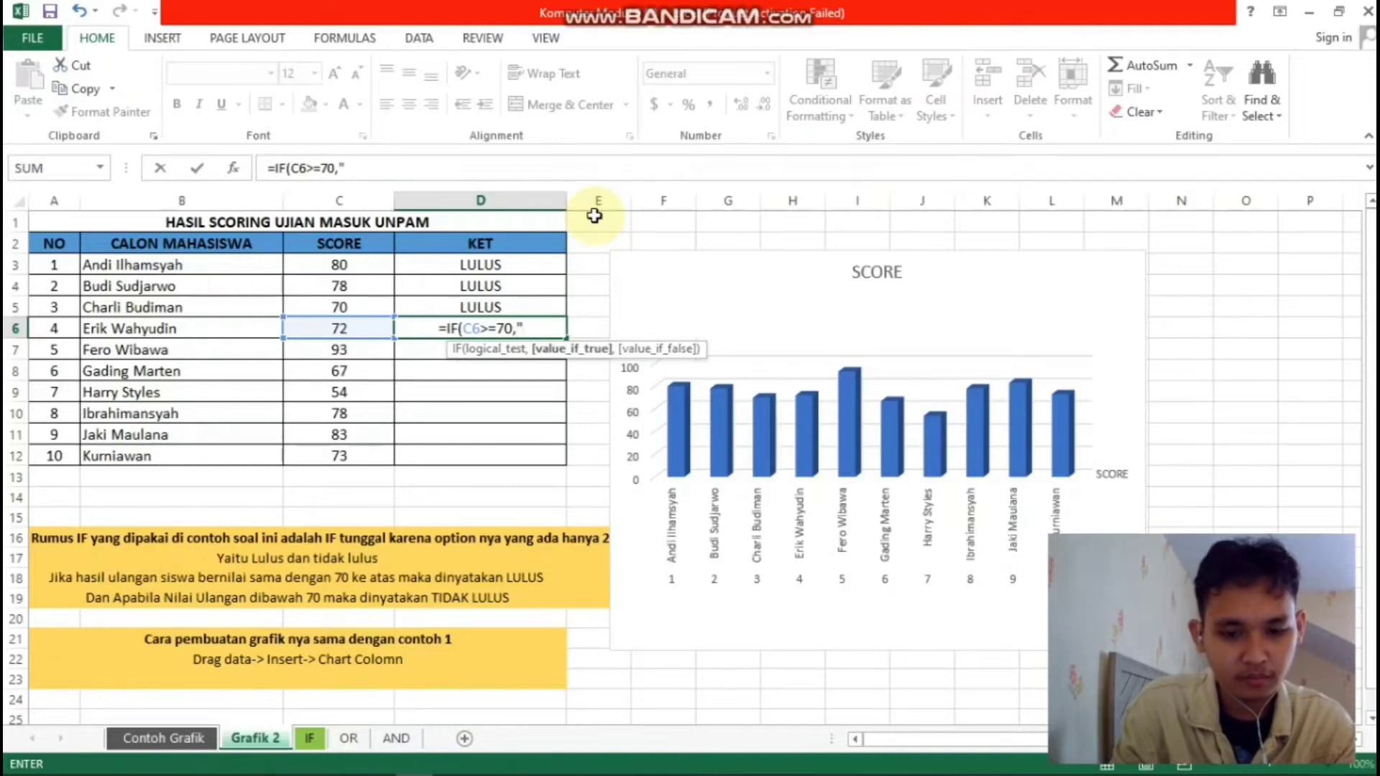
pyautogui.write('LULUS')
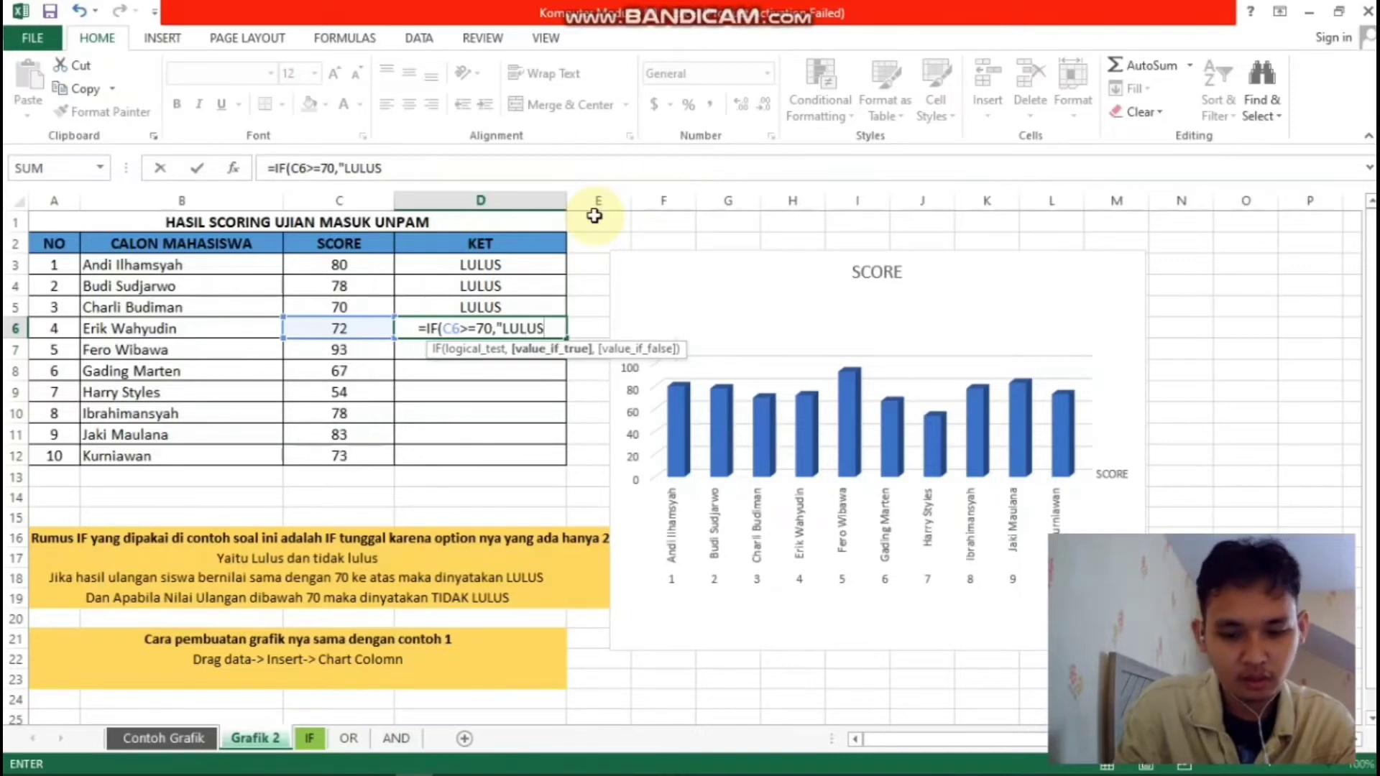
pyautogui.write('",')
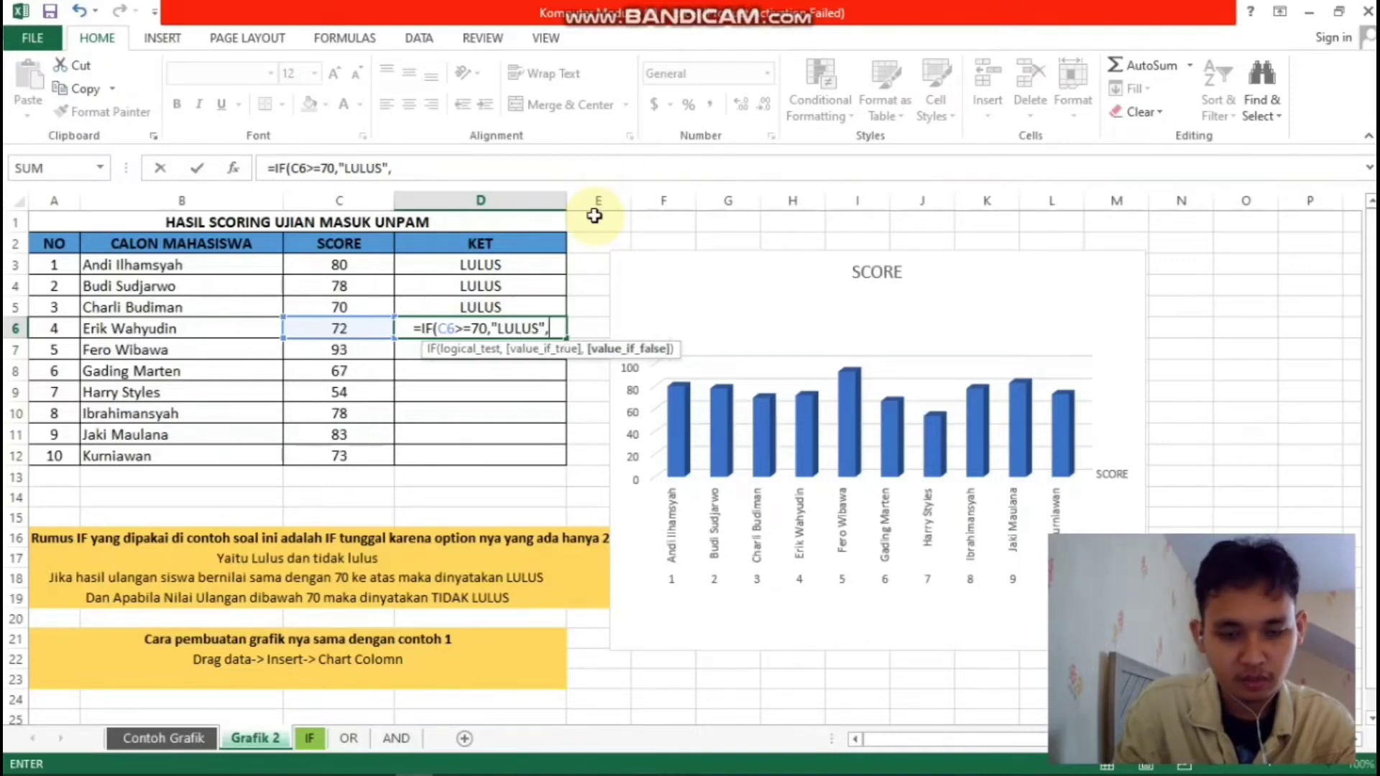
pyautogui.write('"')
pyautogui.write('TIDKA')
pyautogui.press('BackSpace')
pyautogui.press('BackSpace')
pyautogui.write('AK LULUS')
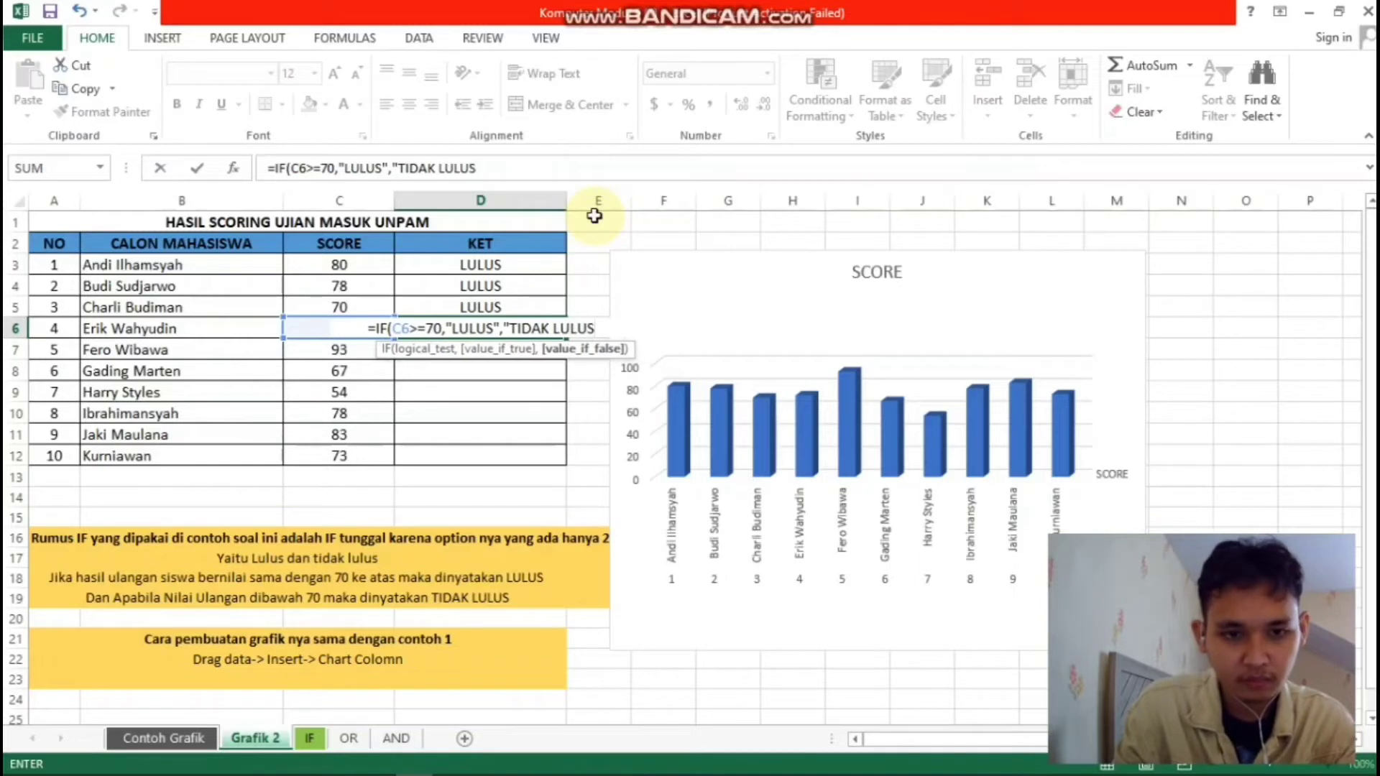
pyautogui.write('"')
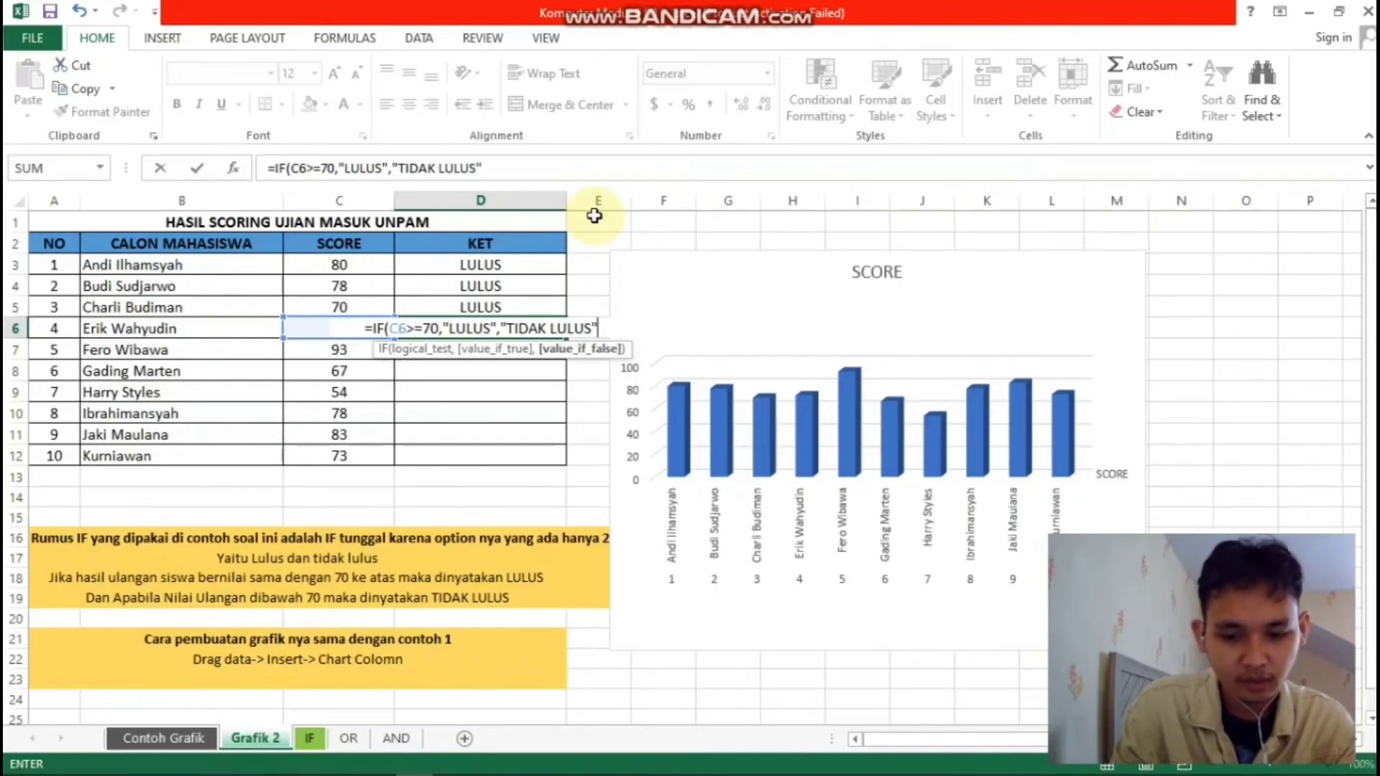
pyautogui.write(')')
pyautogui.press('Return')
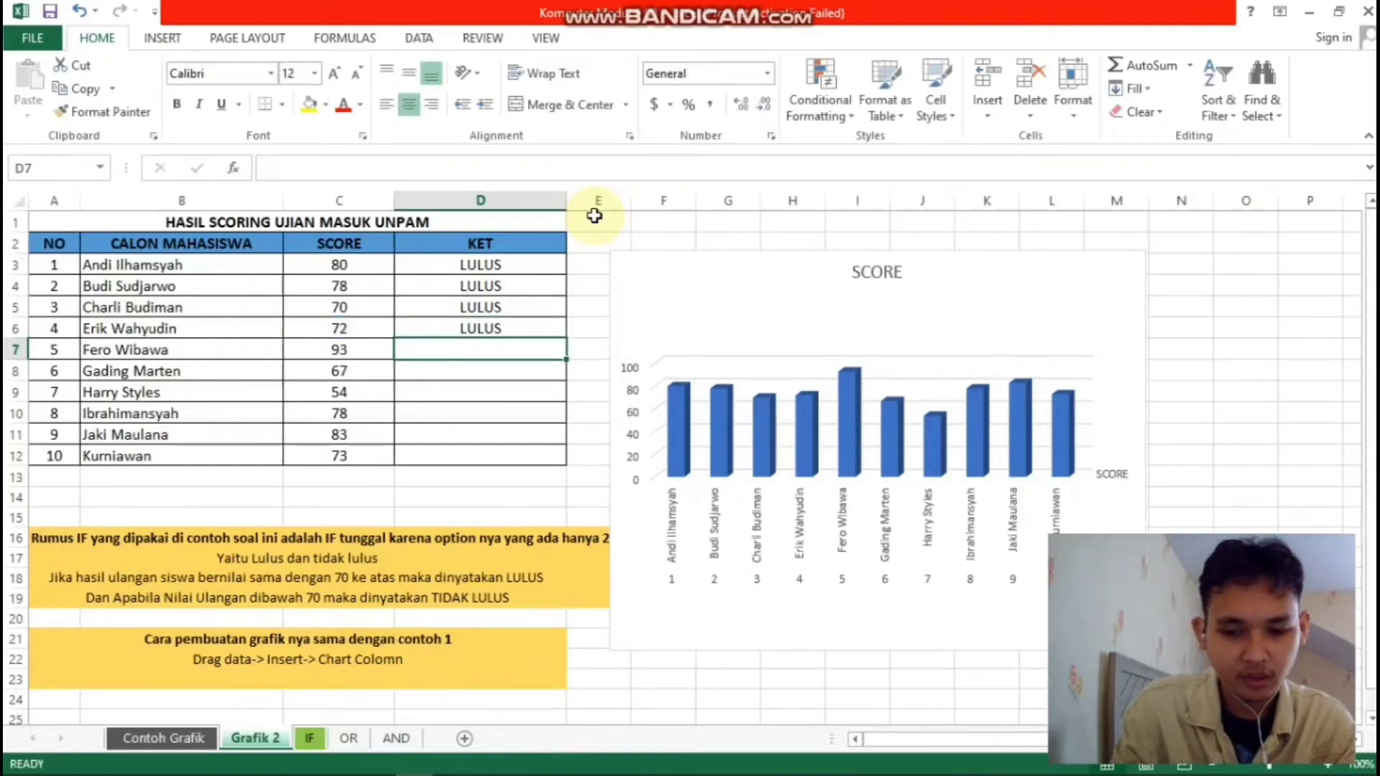
# Start an IF formula in D7 for the fifth candidate's KET result, with the logical test C7>70.
pyautogui.write('+')
pyautogui.press('BackSpace')
pyautogui.write('=IF')
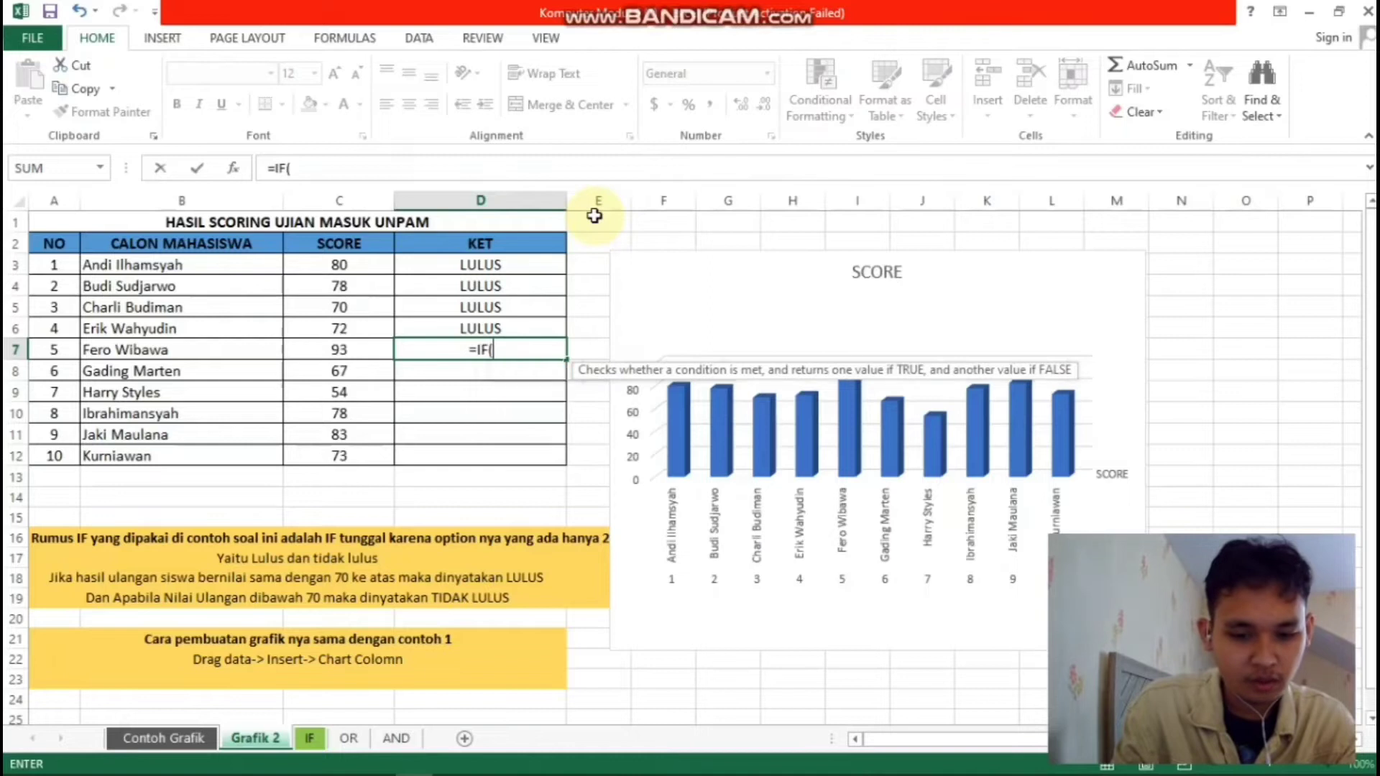
pyautogui.write('(C7')
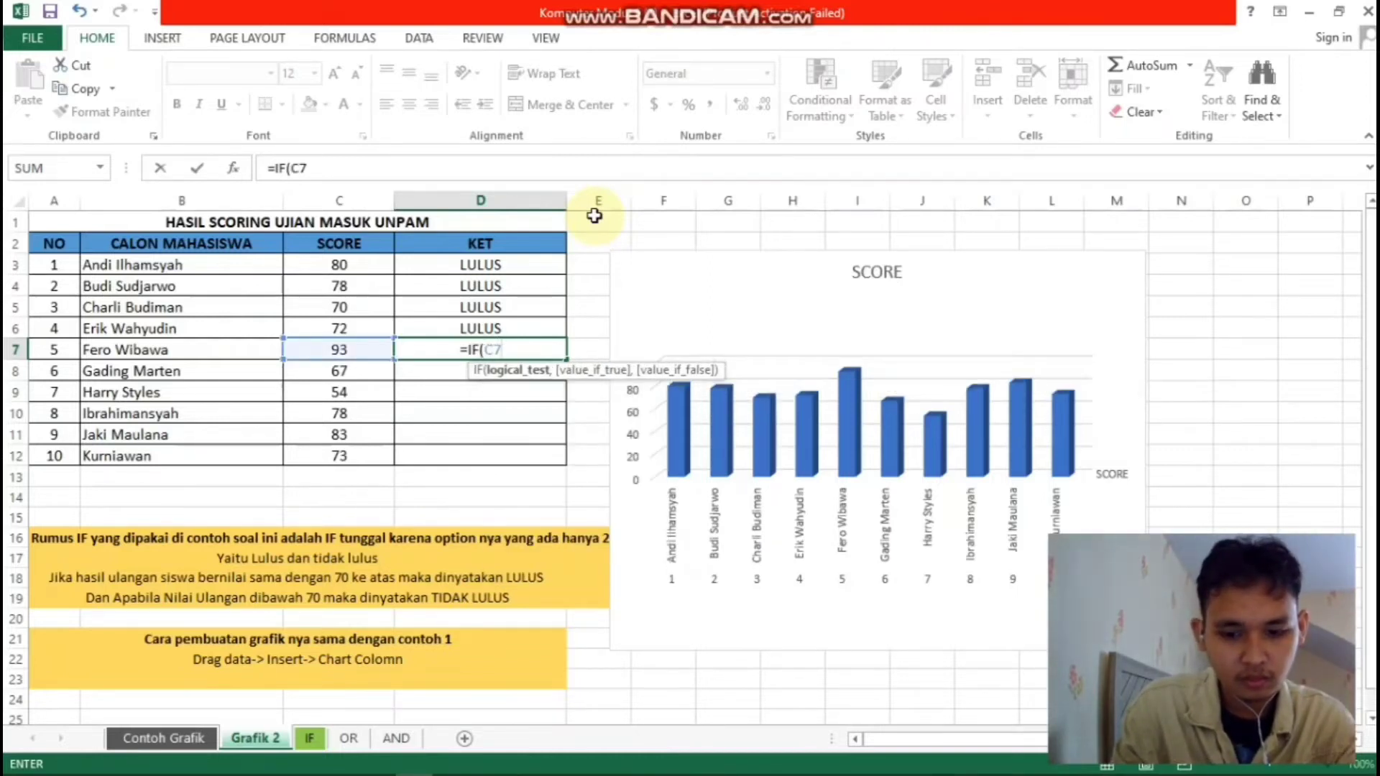
pyautogui.write('>')
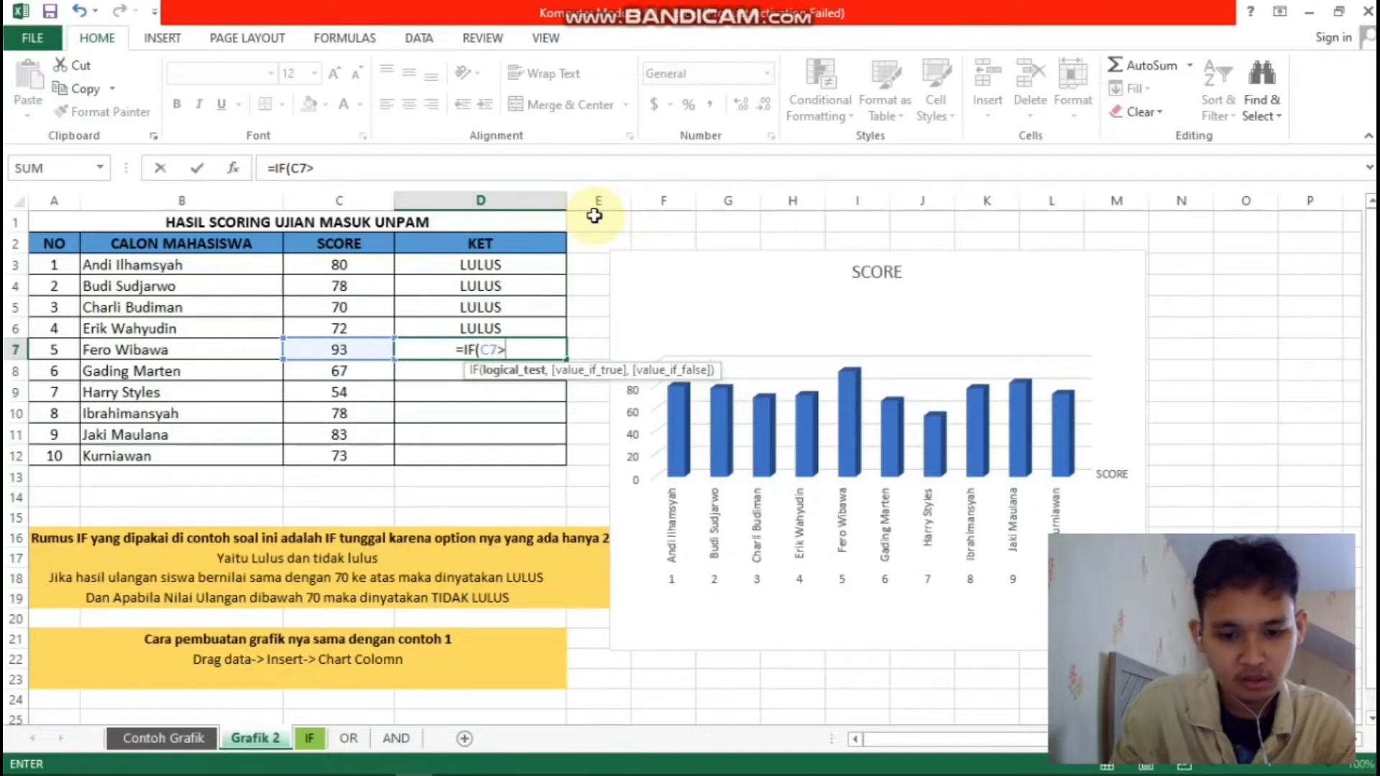
pyautogui.write('70,')
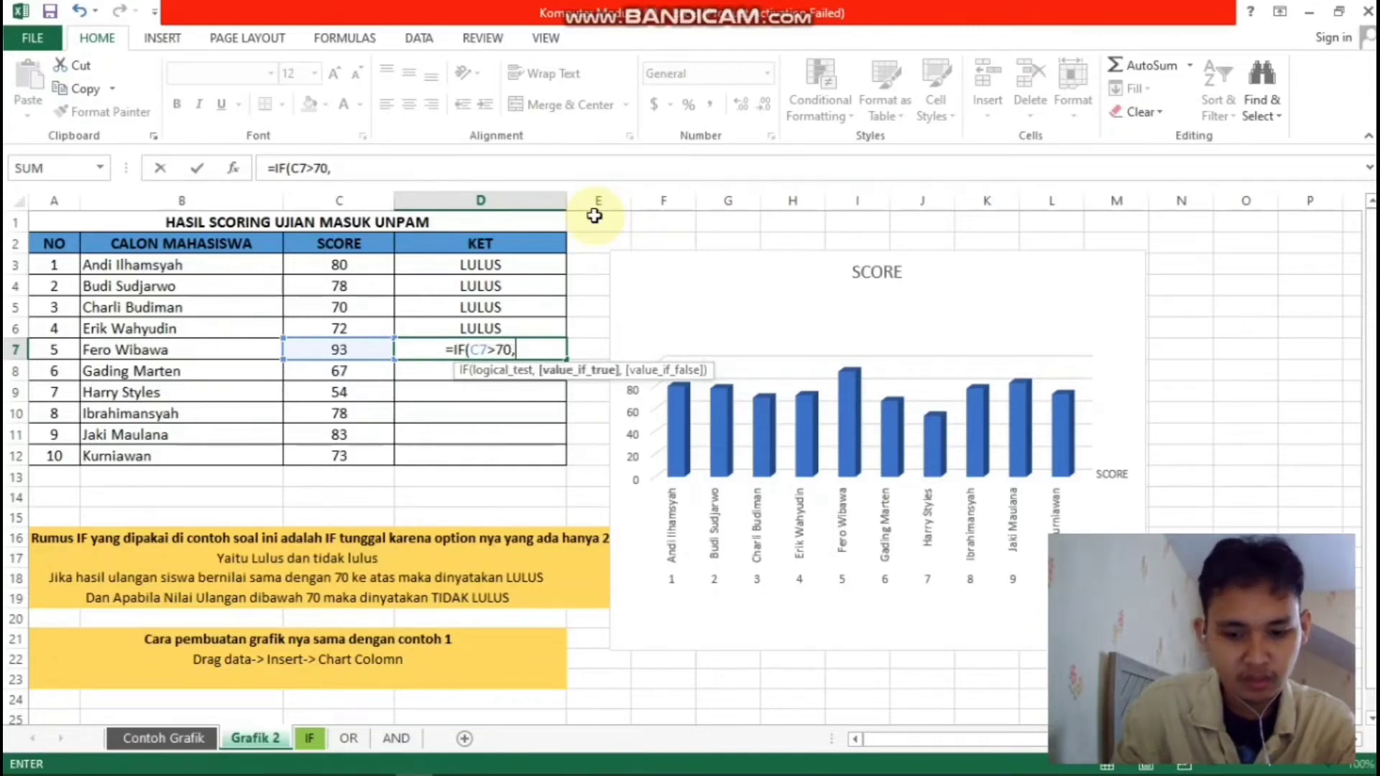
# Complete the D7 formula with "LULUS" as the true value and "TIDAK LULUS" as the false value.
pyautogui.write('"')
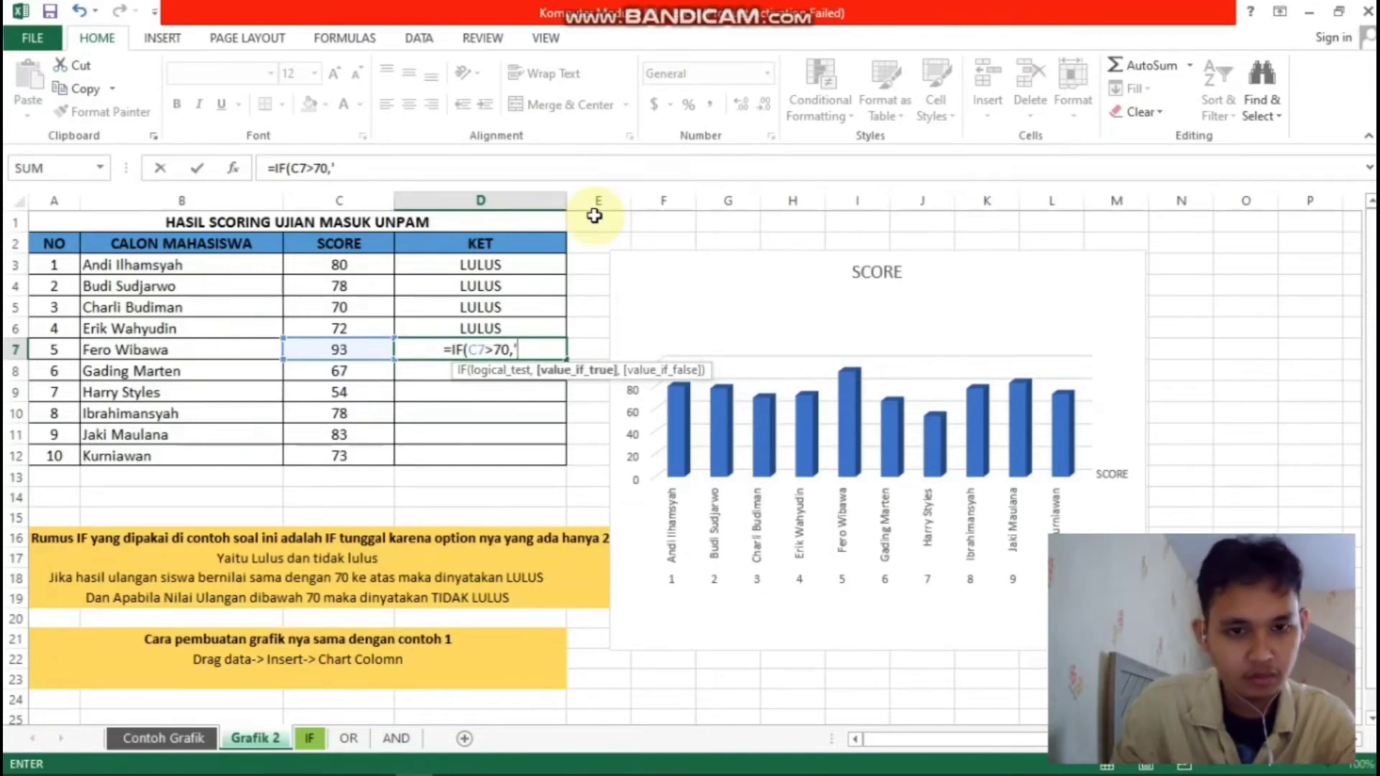
pyautogui.press('BackSpace')
pyautogui.write('"')
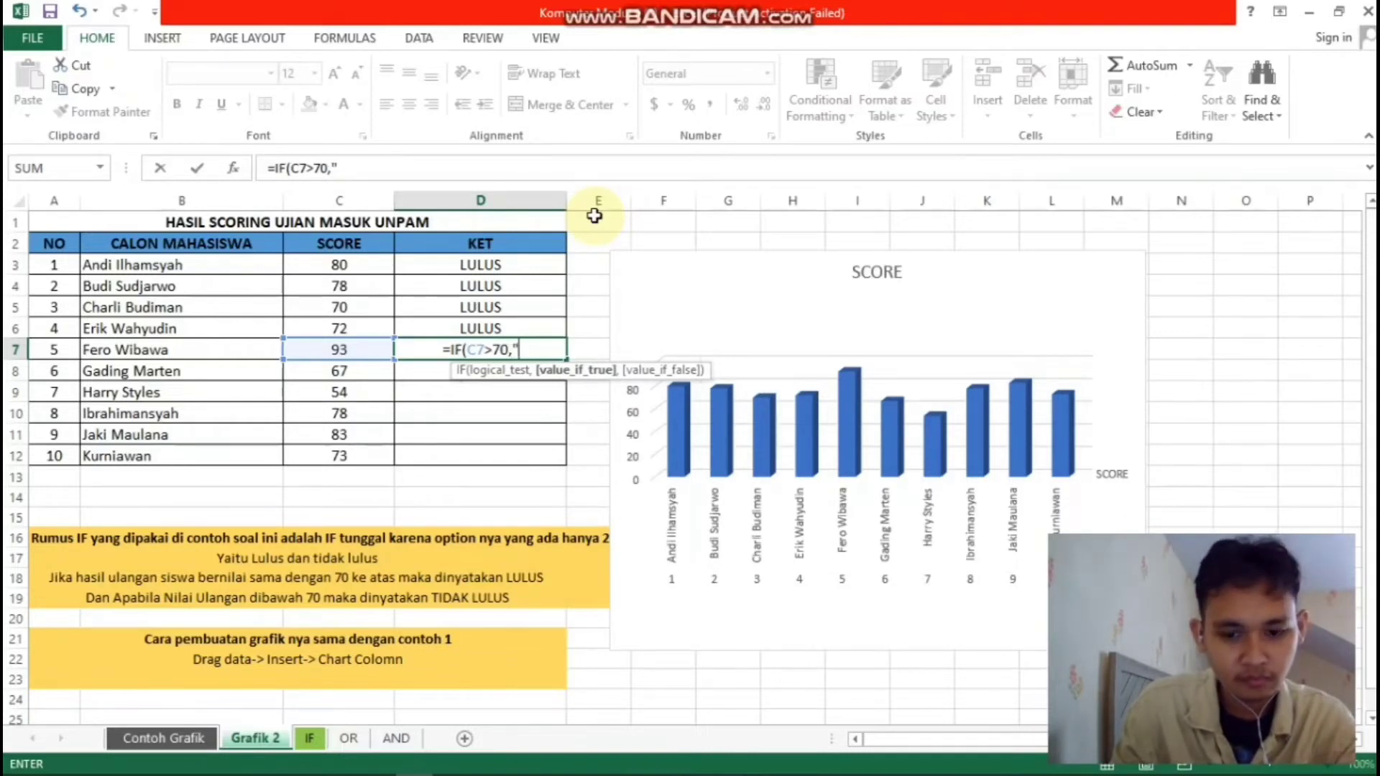
pyautogui.write('L')
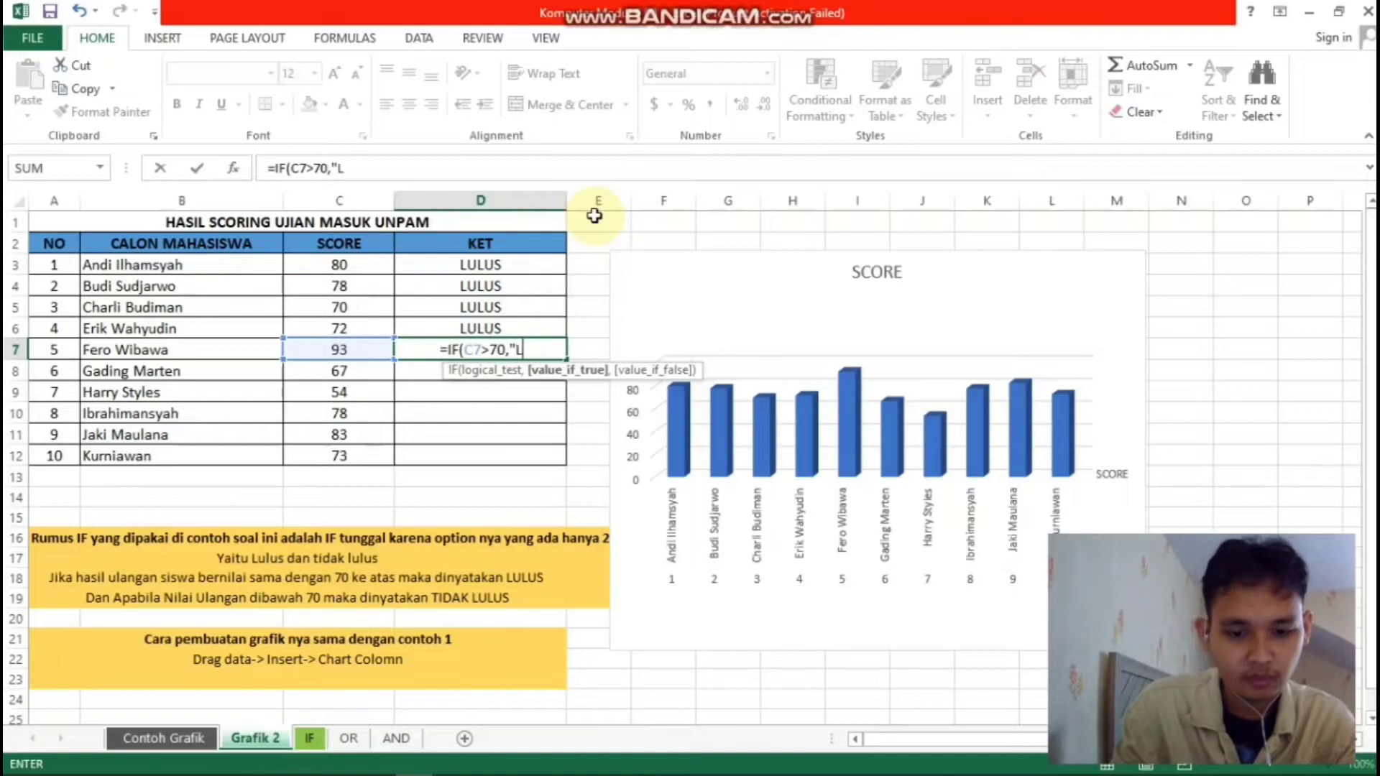
pyautogui.write('ULUS","TIF')
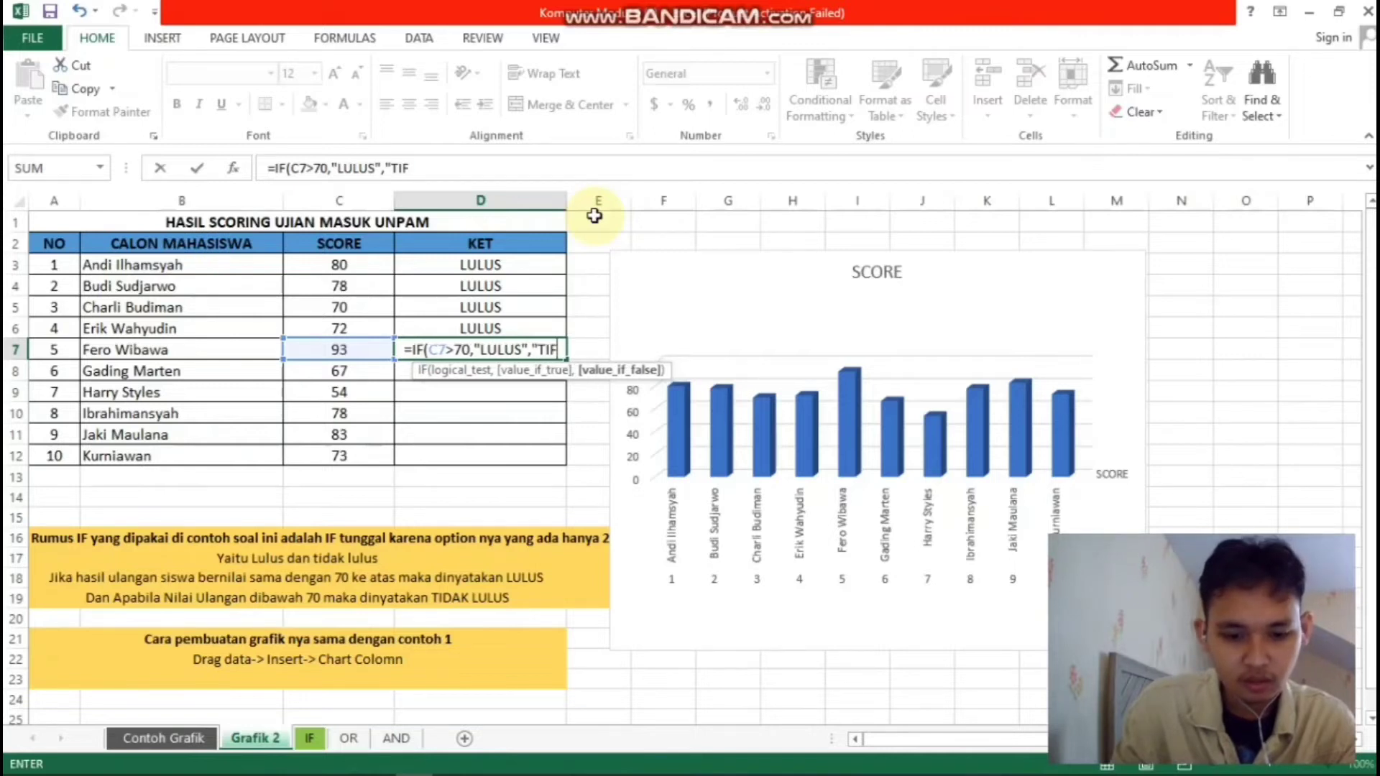
pyautogui.press('BackSpace')
pyautogui.write('DAK')
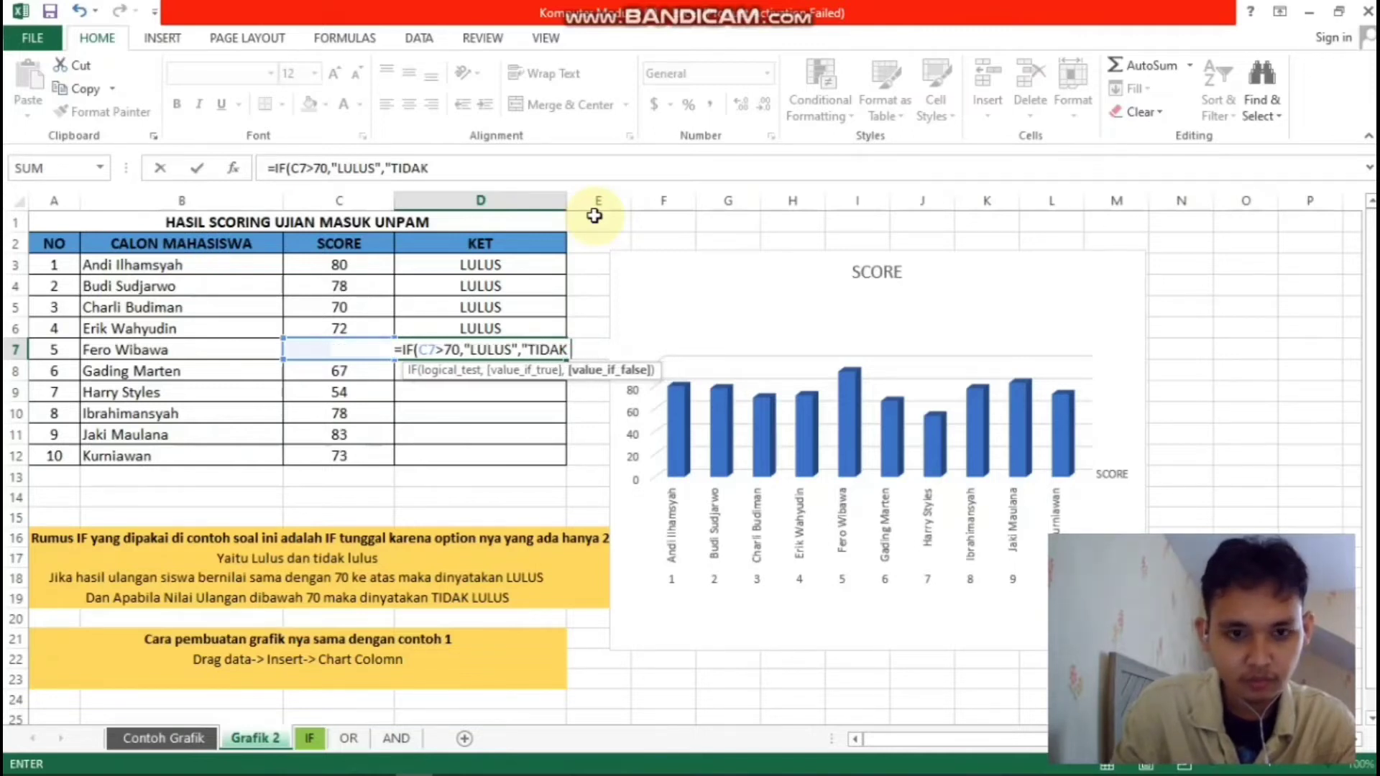
pyautogui.write(' LULUS')
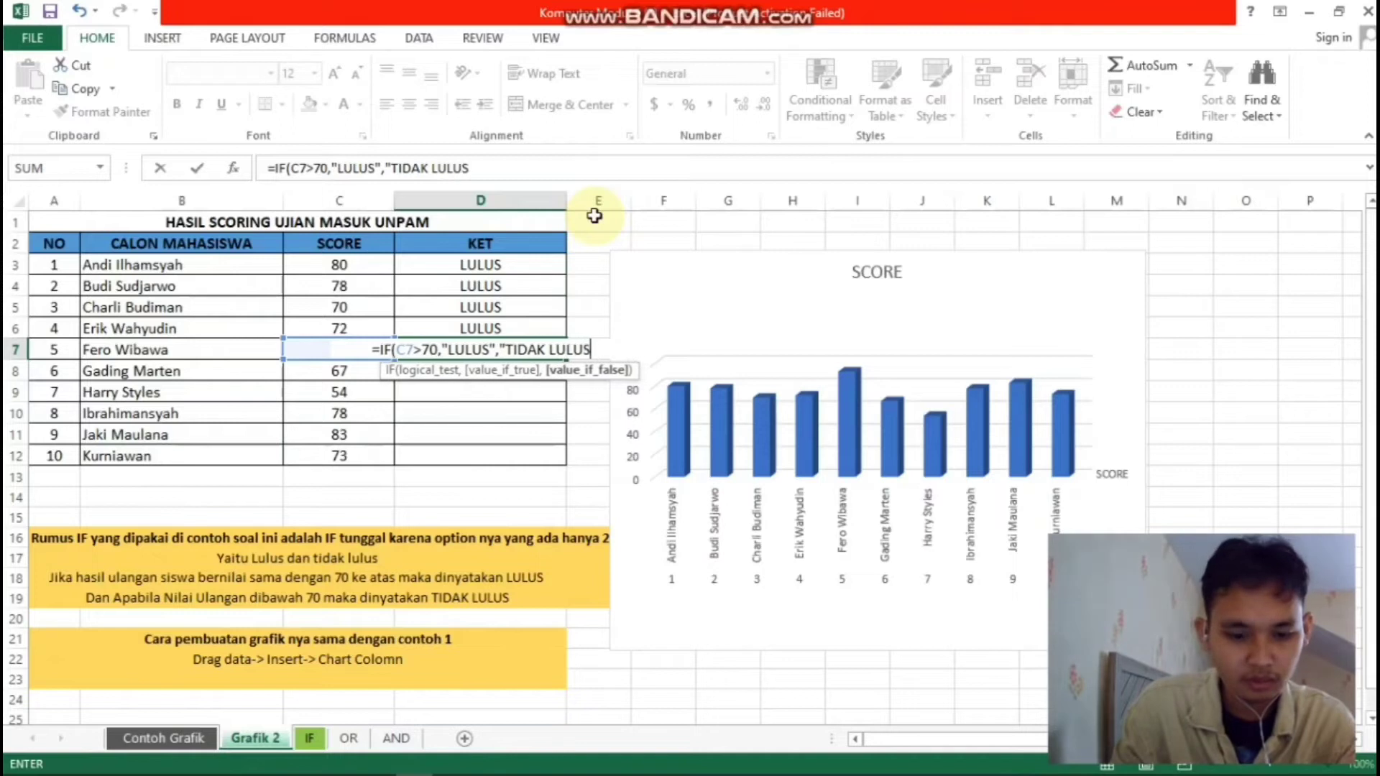
pyautogui.write('"')
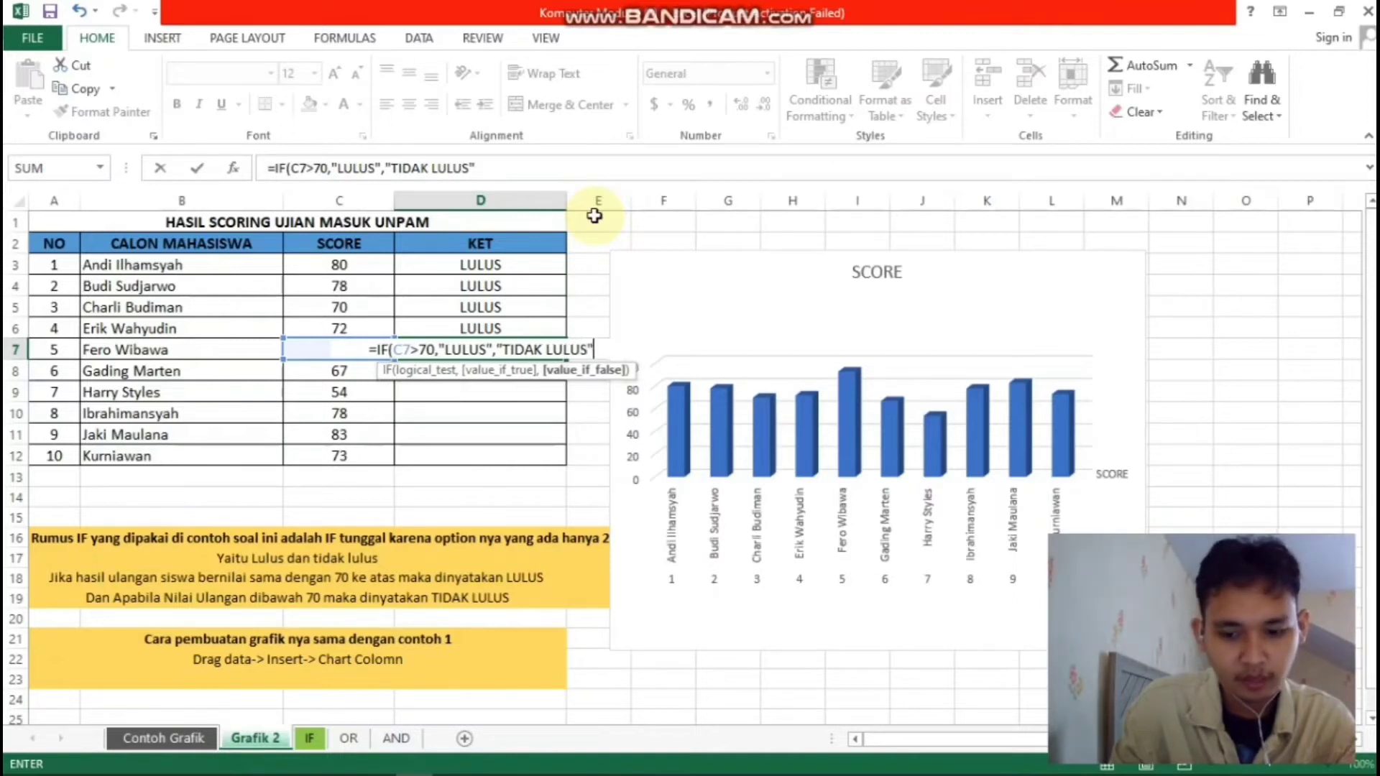
pyautogui.write(')')
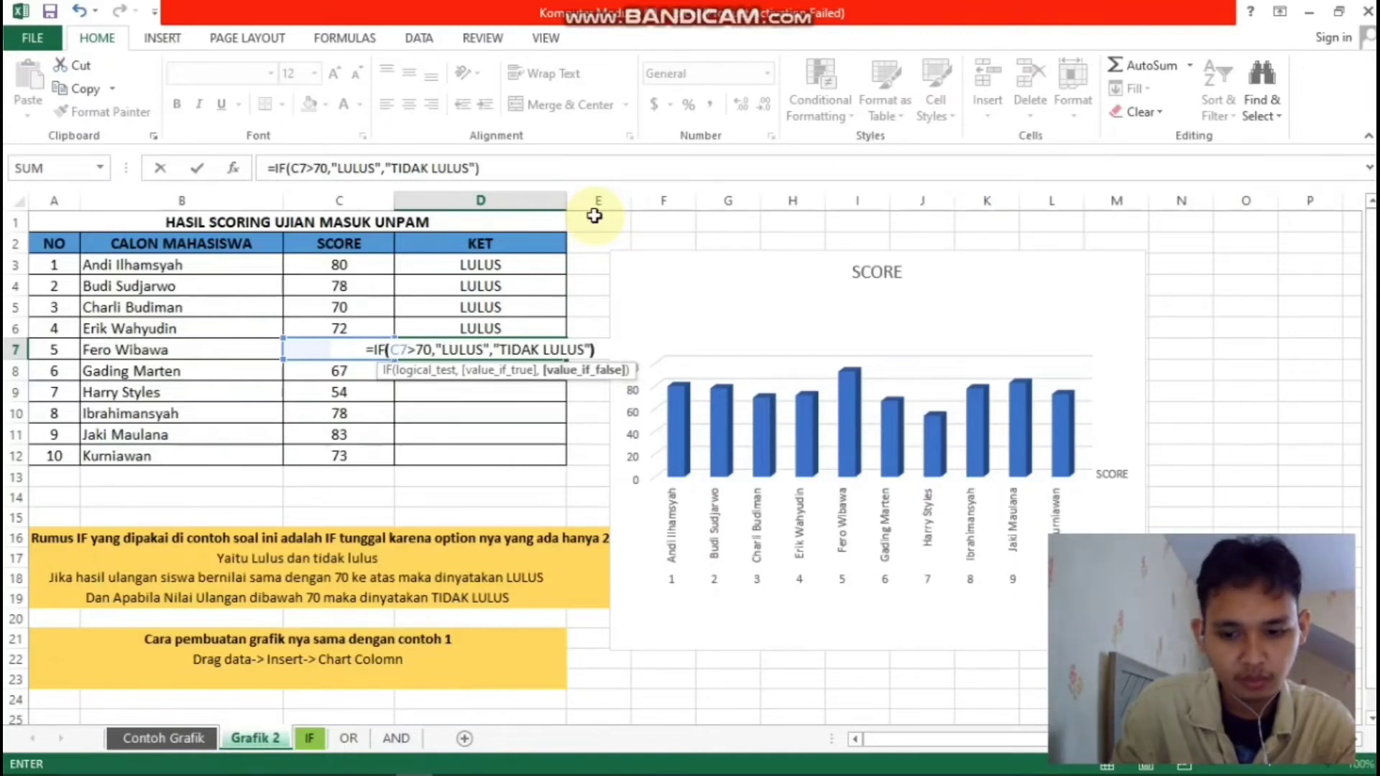
pyautogui.press('Return')
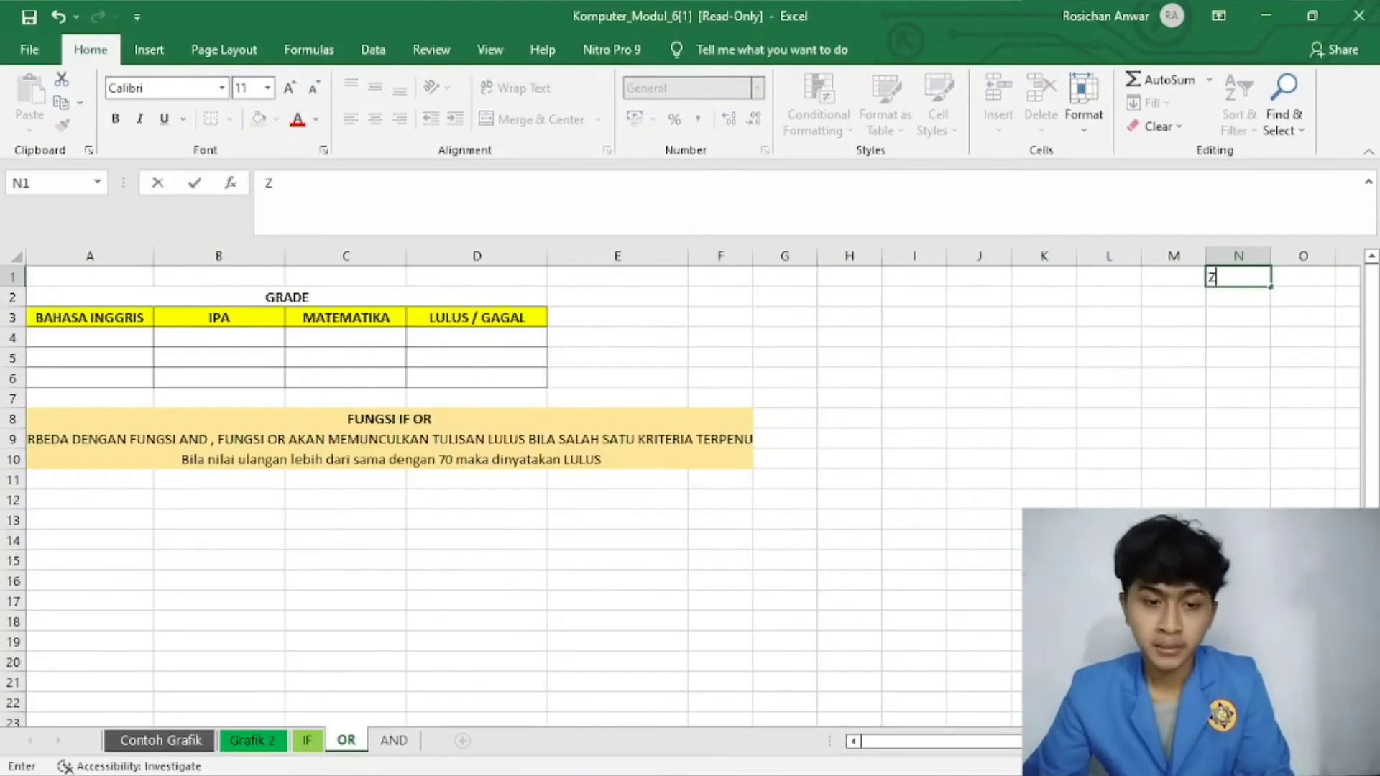
# Fill row 4 of the OR sheet's GRADE table with BAHASA INGGRIS 100, IPA 95 and MATEMATIKA 80.
pyautogui.click(90, 338)
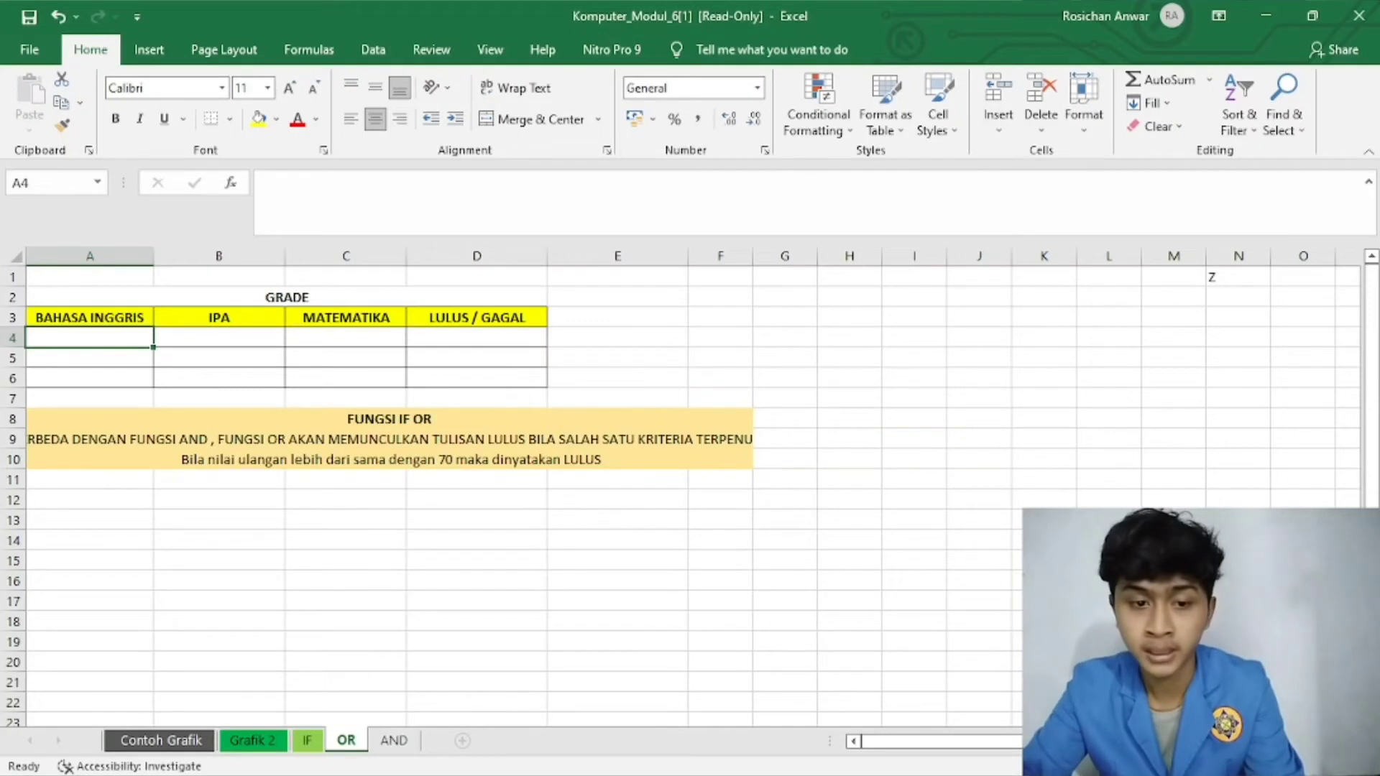
pyautogui.write('100')
pyautogui.press('Tab')
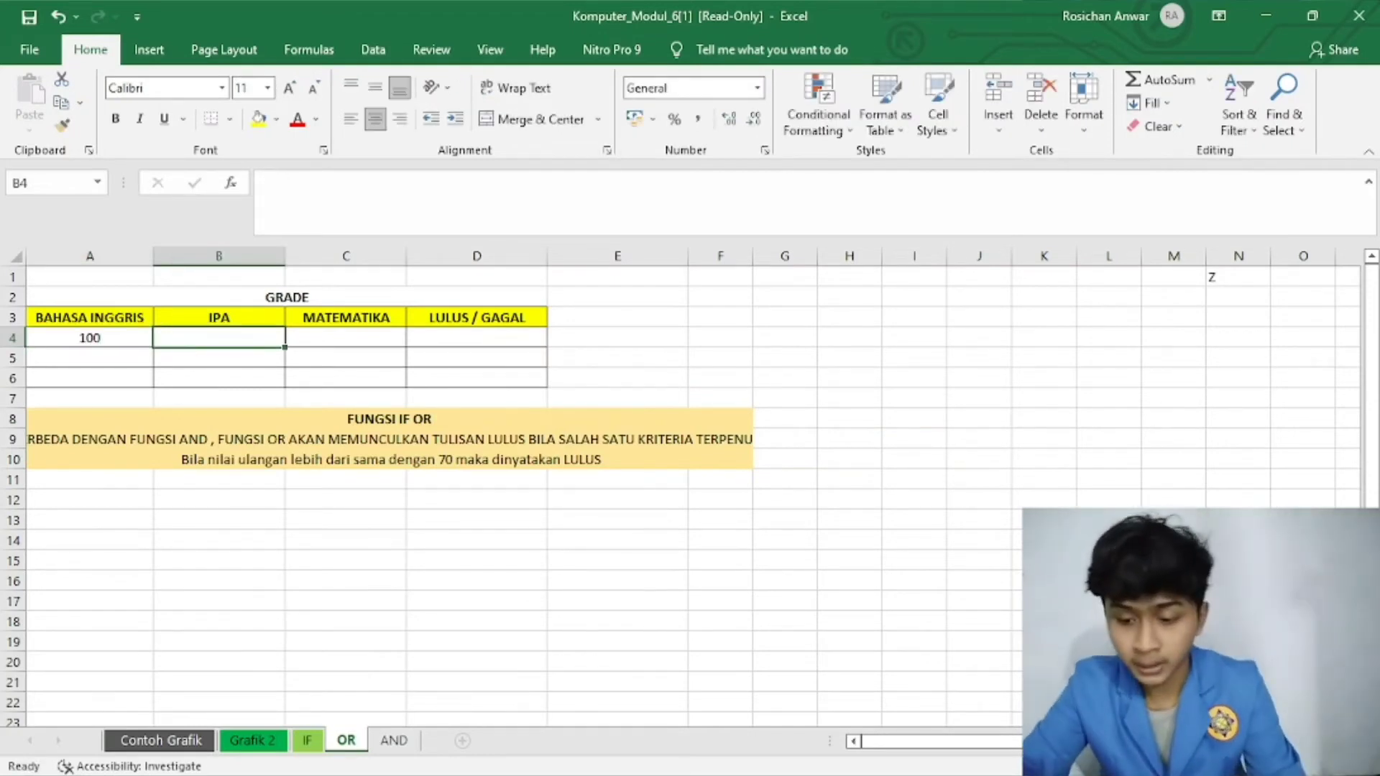
pyautogui.write('95')
pyautogui.press('Tab')
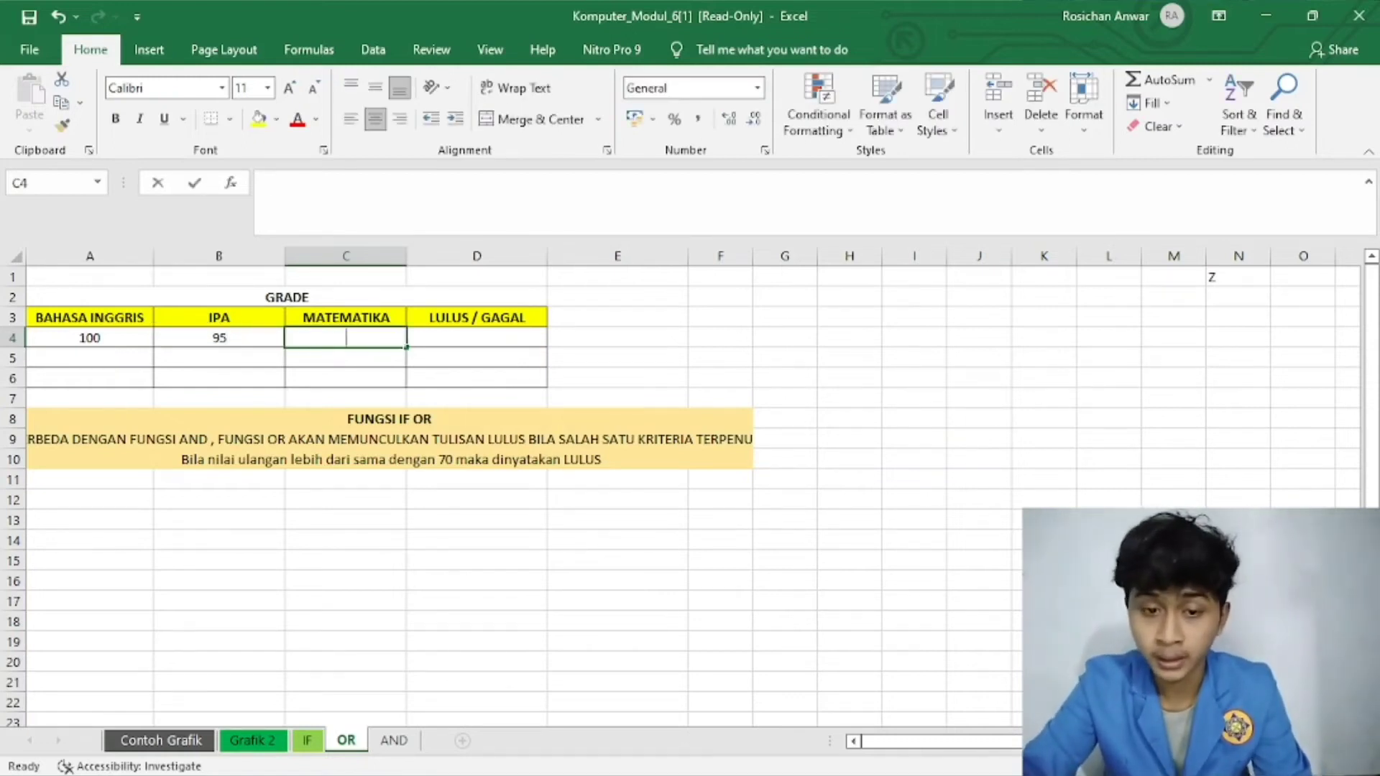
pyautogui.write('80')
pyautogui.press('Return')
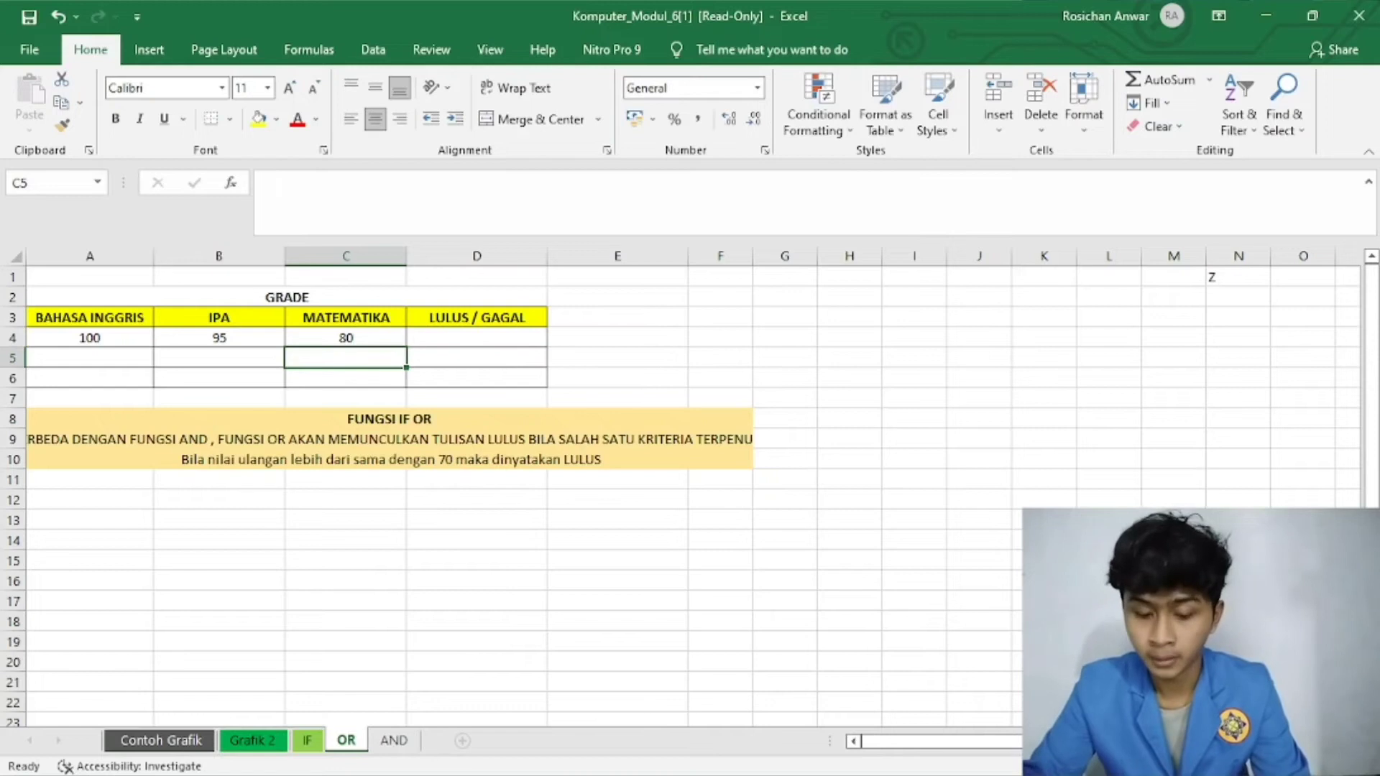
# Fill row 5 of the GRADE table with MATEMATIKA 90, IPA 80 and BAHASA INGGRIS 95.
pyautogui.write('90')
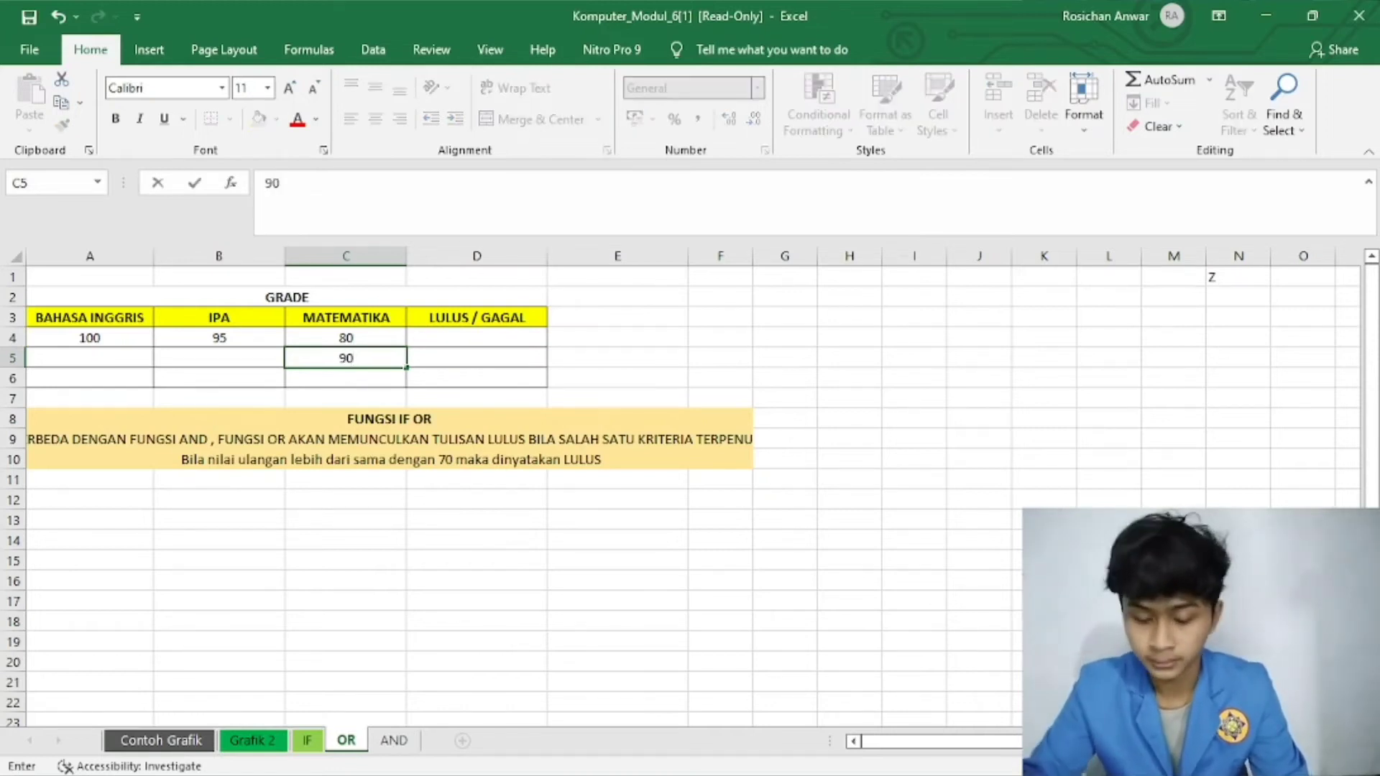
pyautogui.press('Left')
pyautogui.write('80')
pyautogui.press('Left')
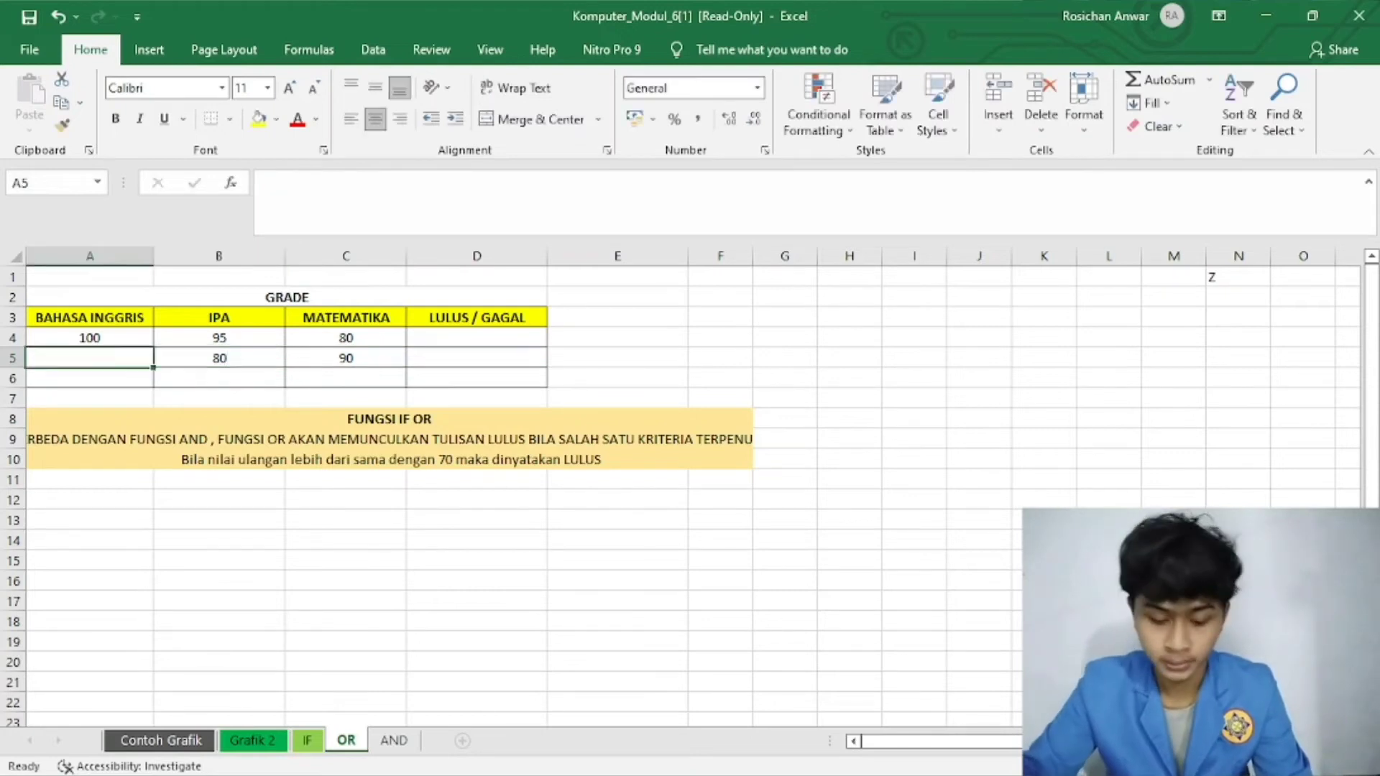
pyautogui.write('95')
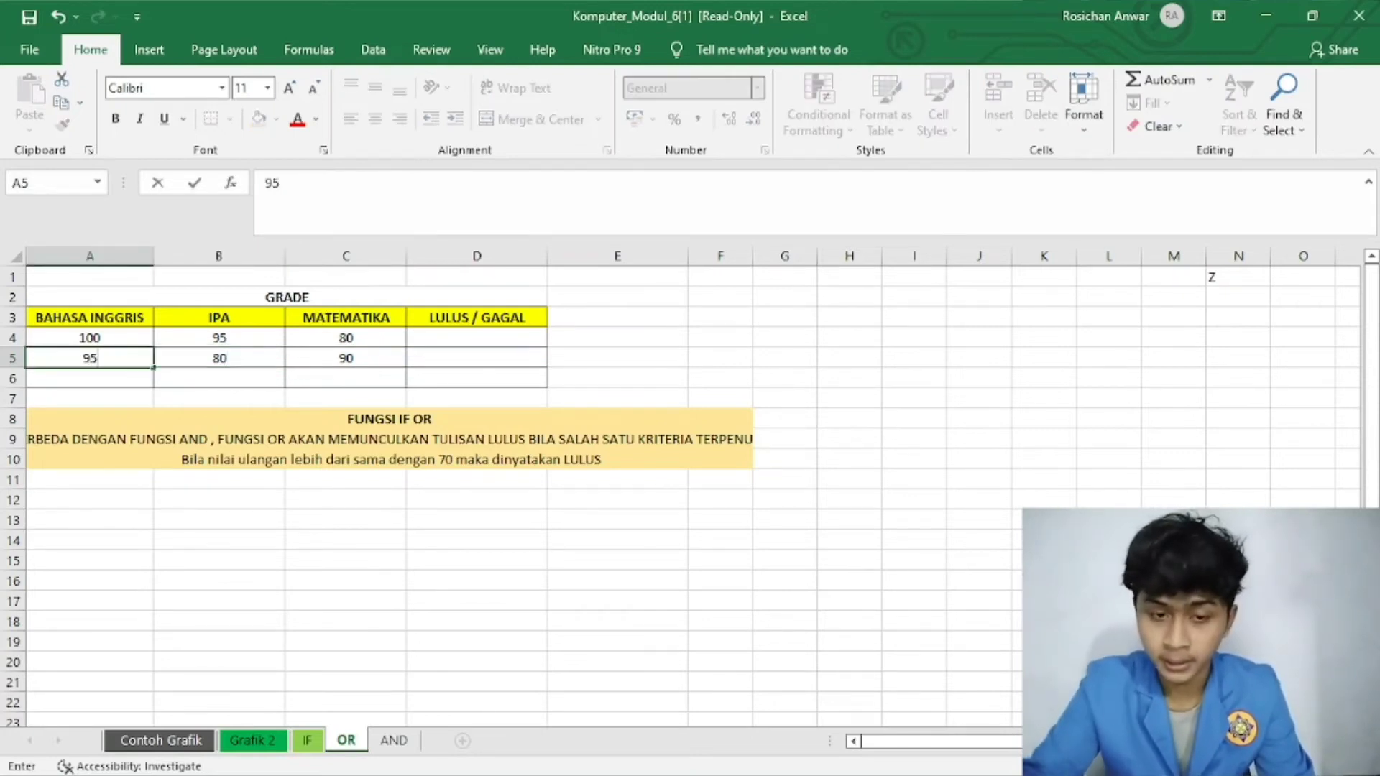
pyautogui.press('Return')
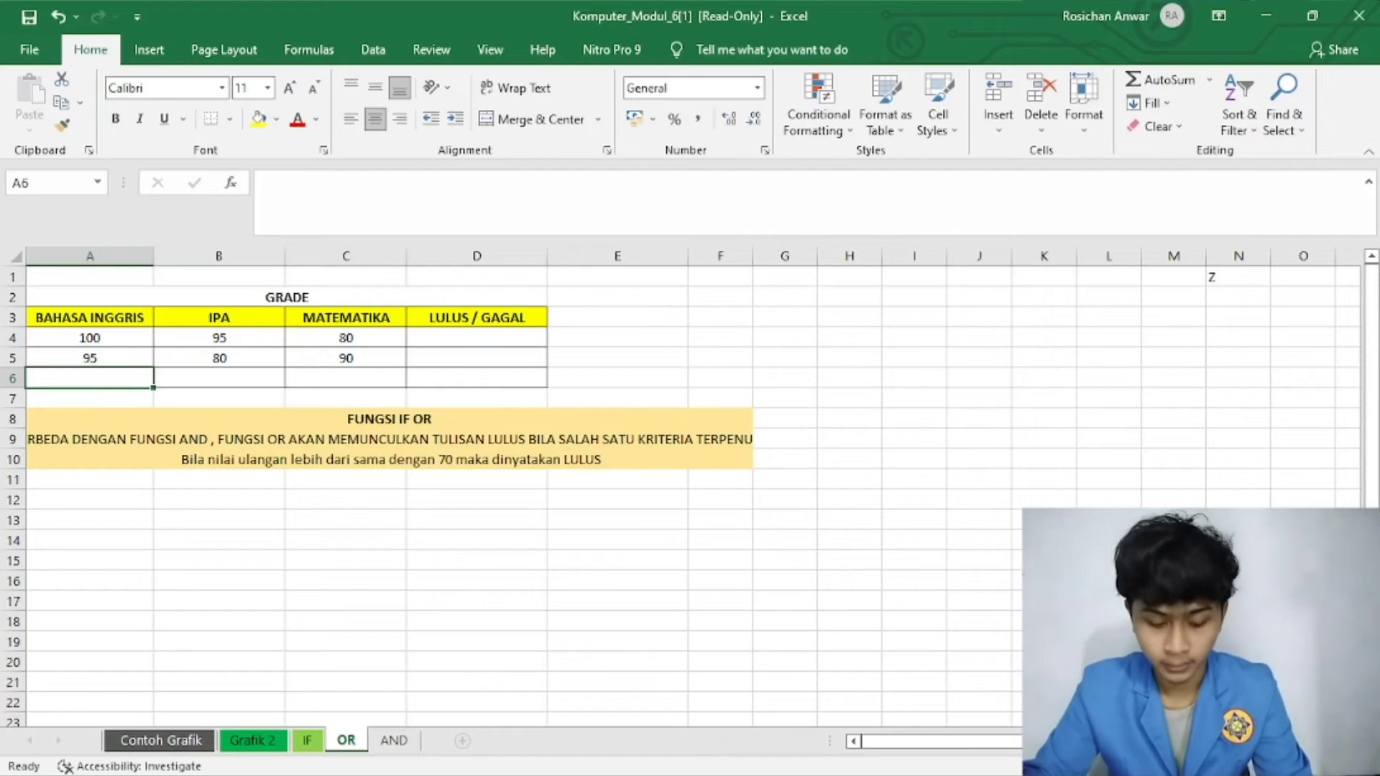
# Fill row 6 of the GRADE table with BAHASA INGGRIS 65, IPA 75 and MATEMATIKA 95.
pyautogui.write('65')
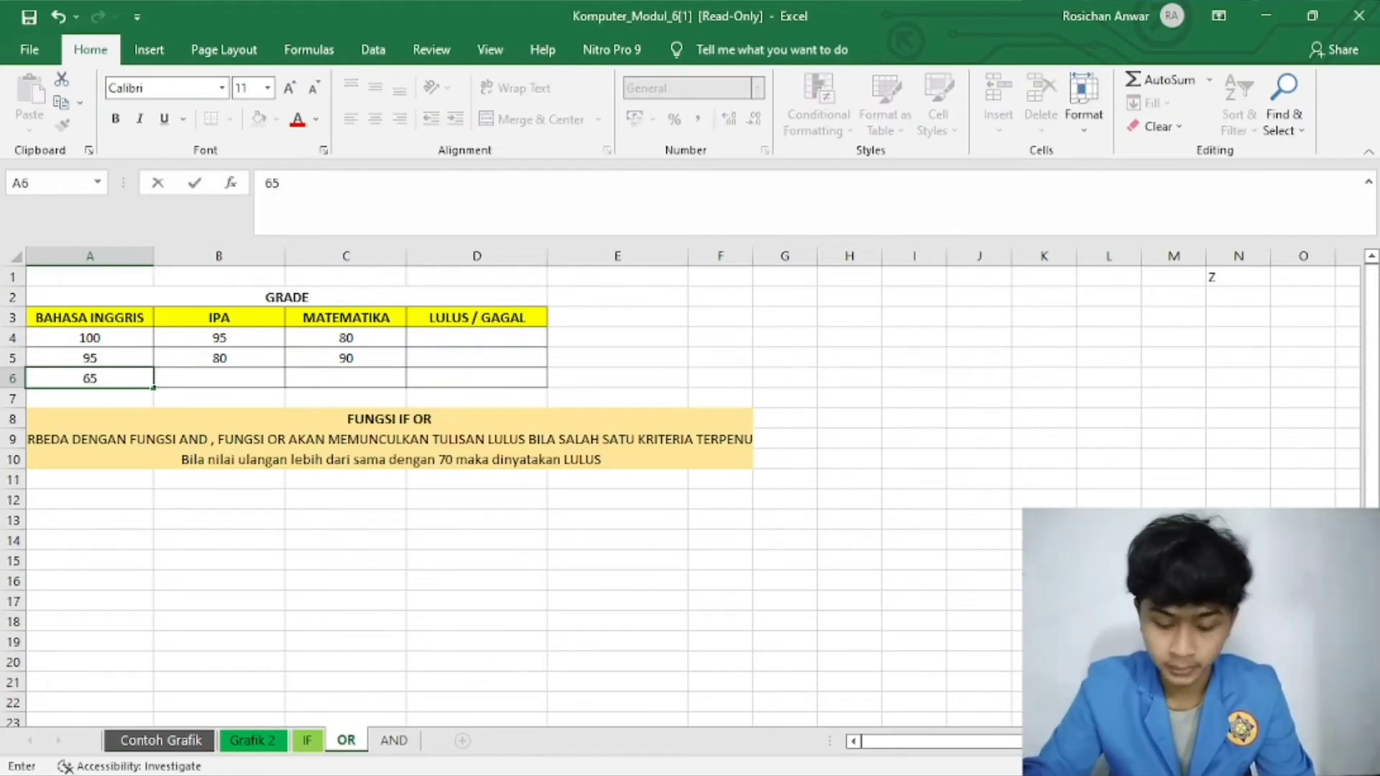
pyautogui.press('Right')
pyautogui.write('75')
pyautogui.press('Right')
pyautogui.write('95')
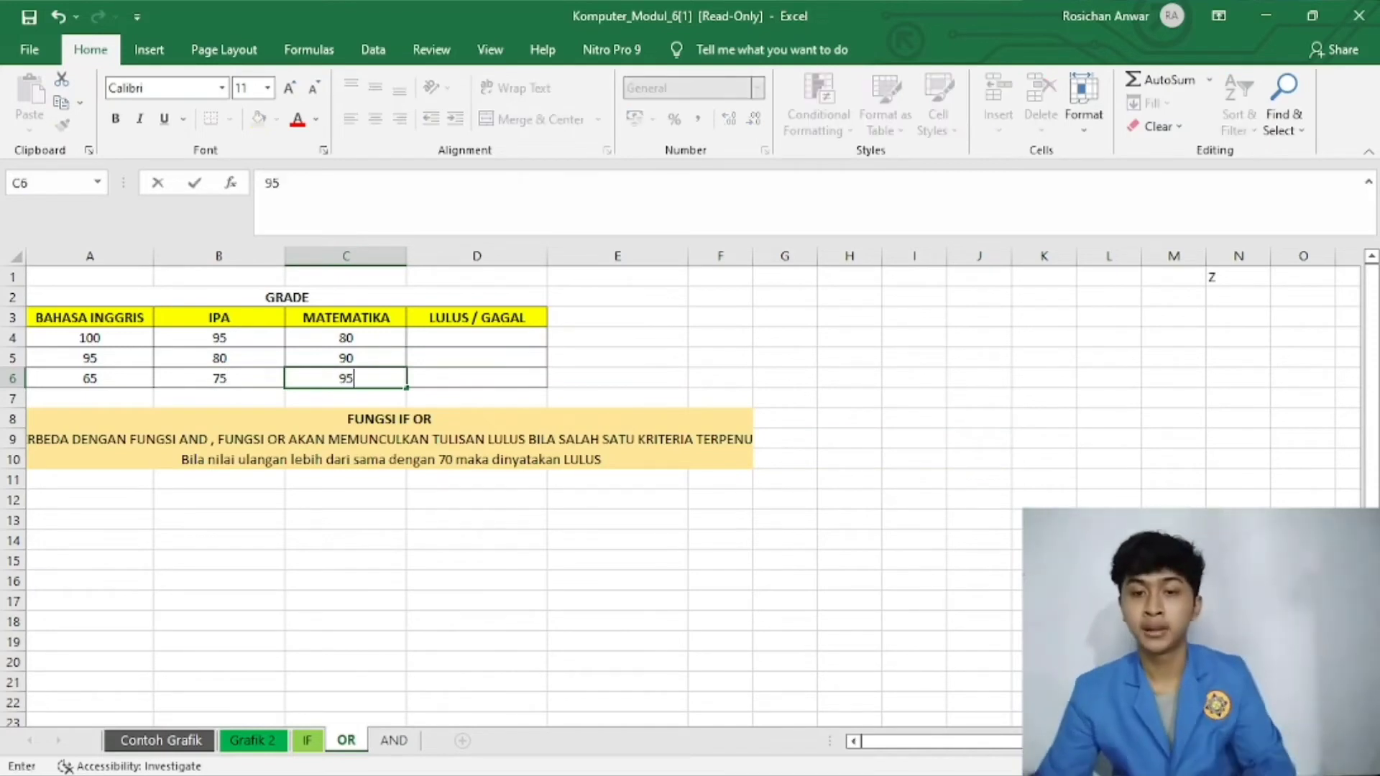
# Start an IF formula with a nested OR in D4 of the OR sheet, using A4>70 as the first condition.
pyautogui.click(476, 338)
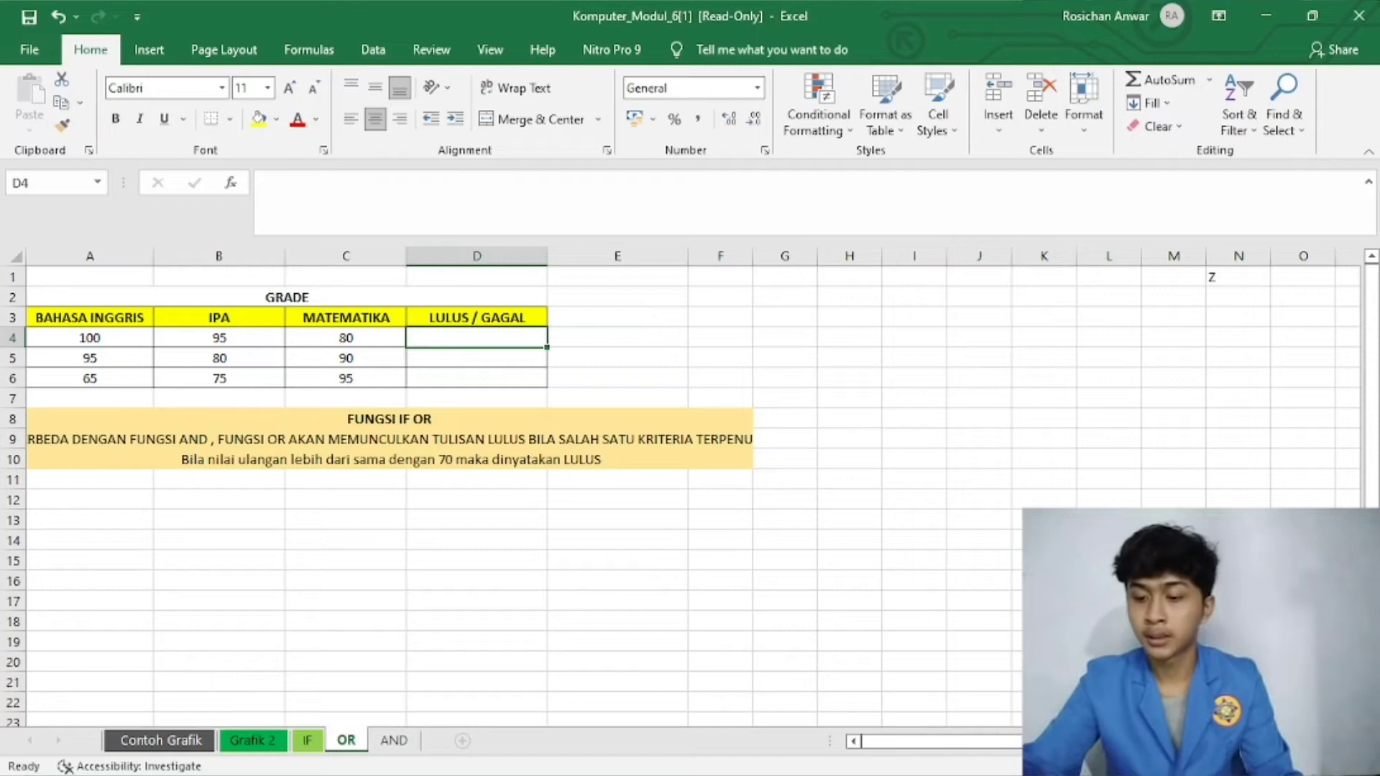
pyautogui.write('=')
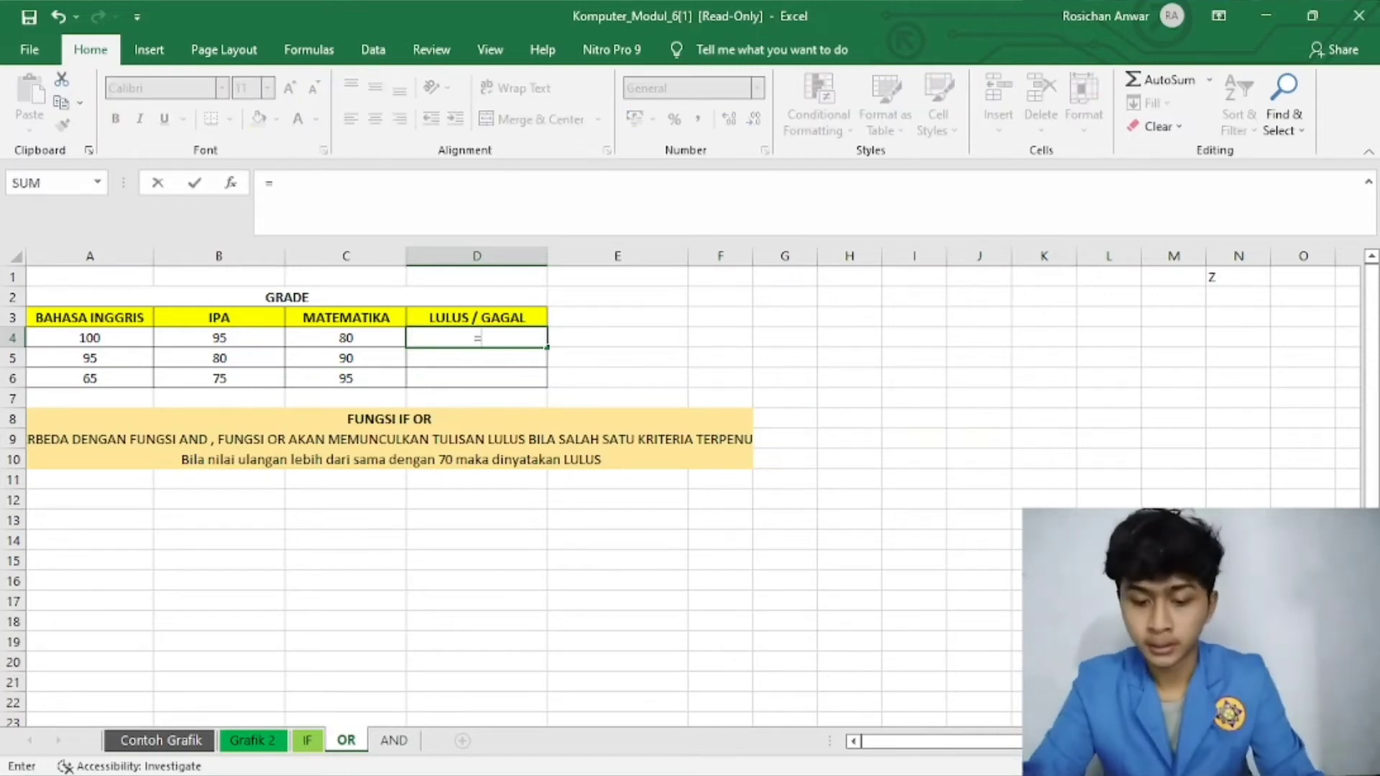
pyautogui.write('IF')
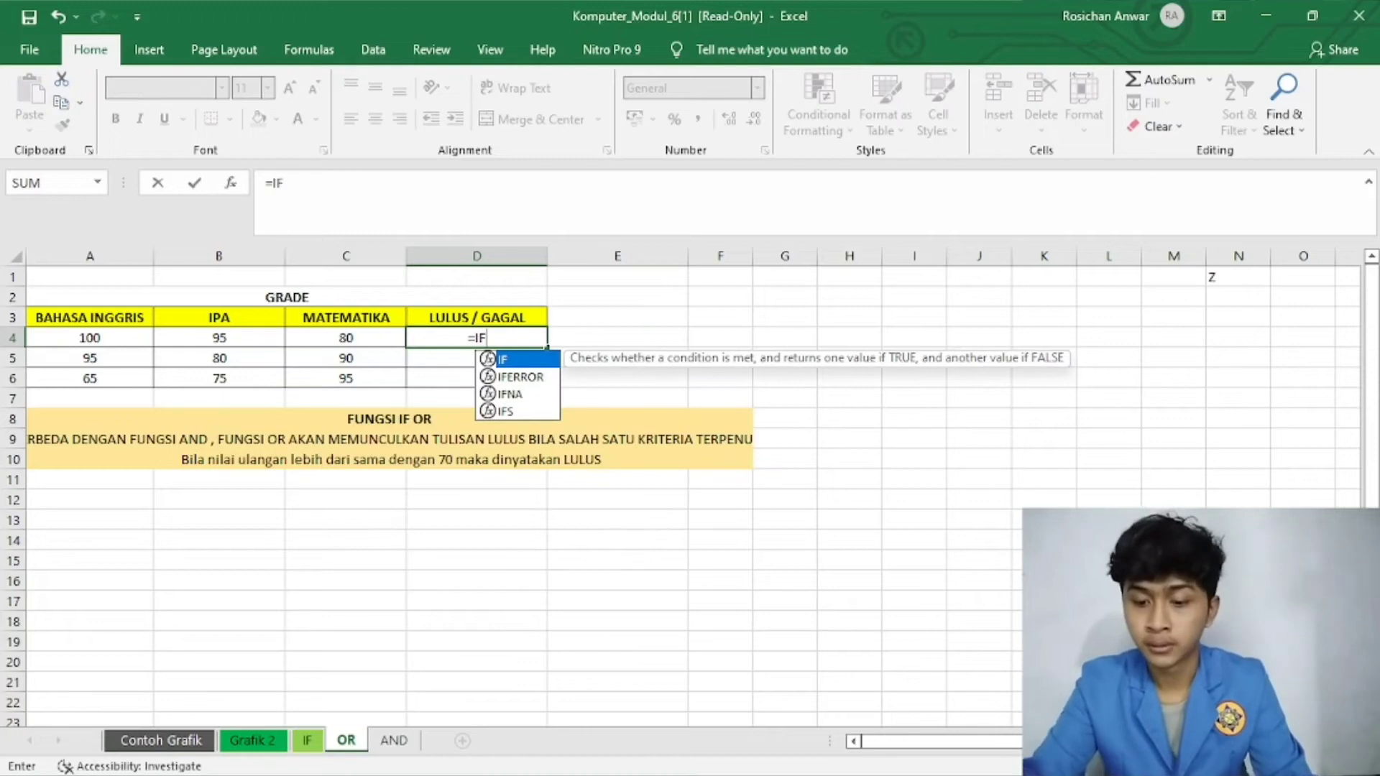
pyautogui.write('(OR')
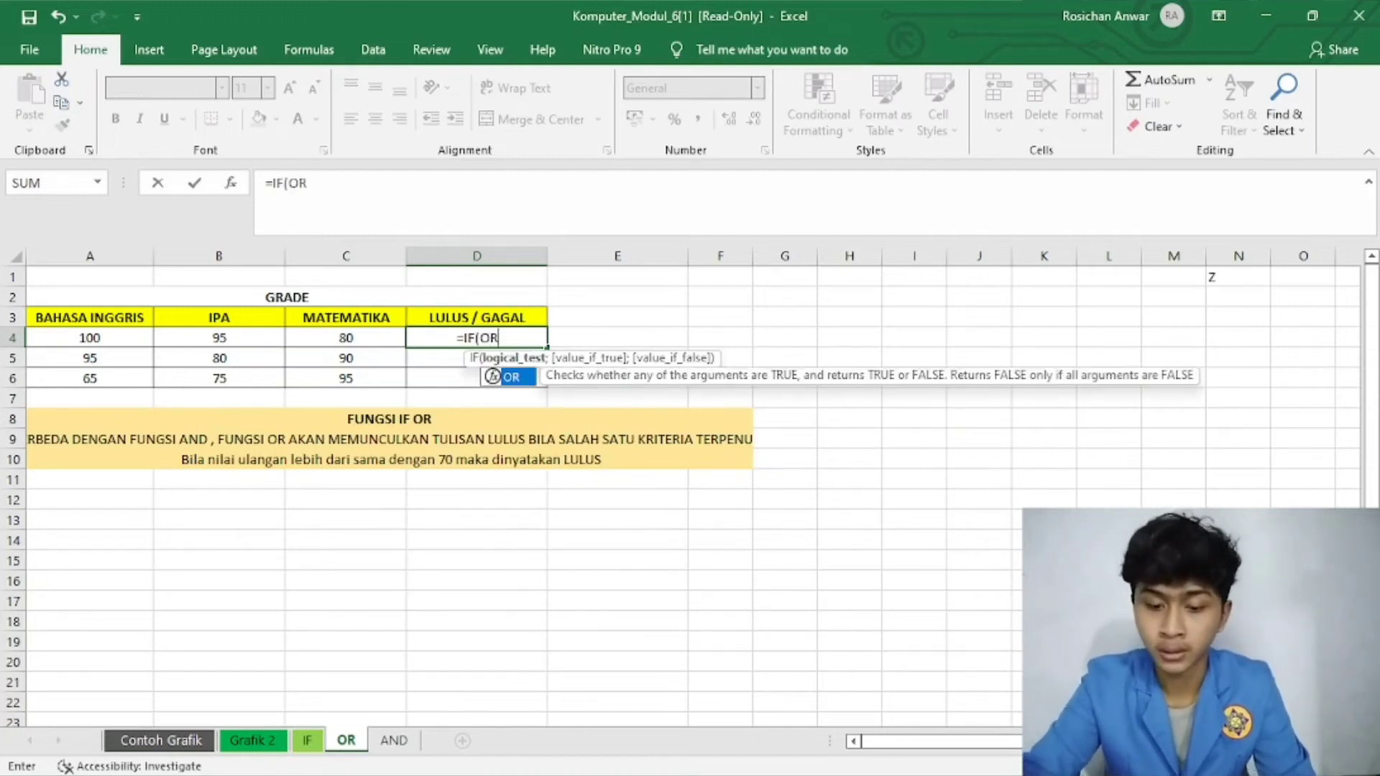
pyautogui.write('(')
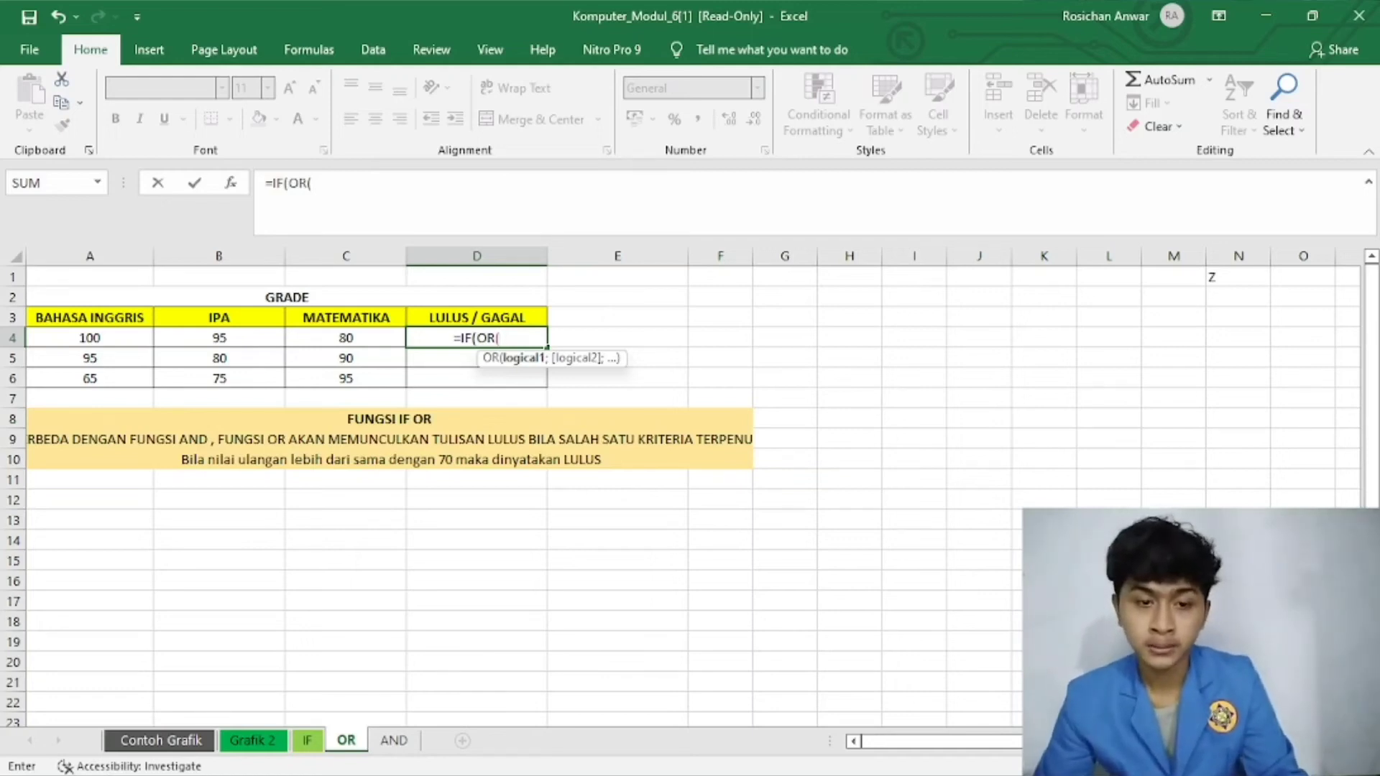
pyautogui.click(90, 338)
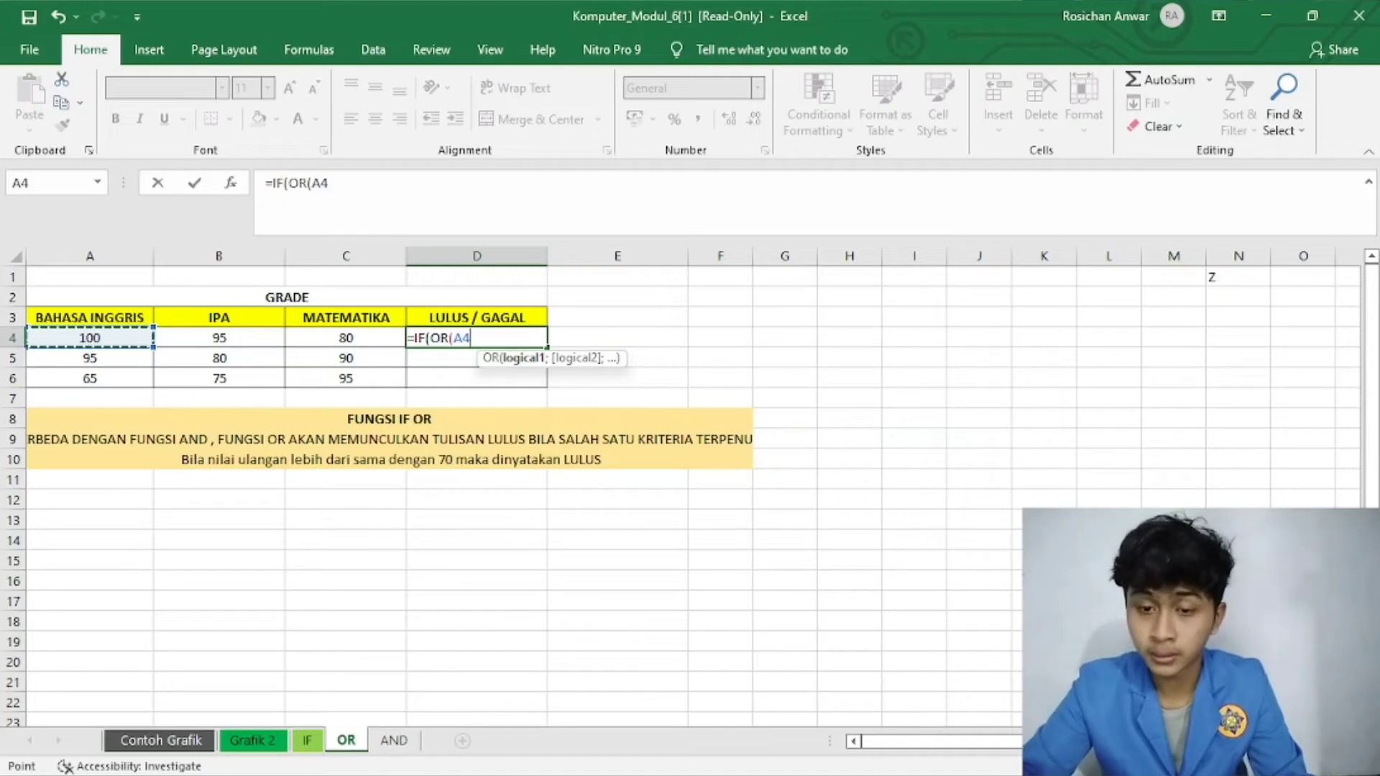
pyautogui.write('>7')
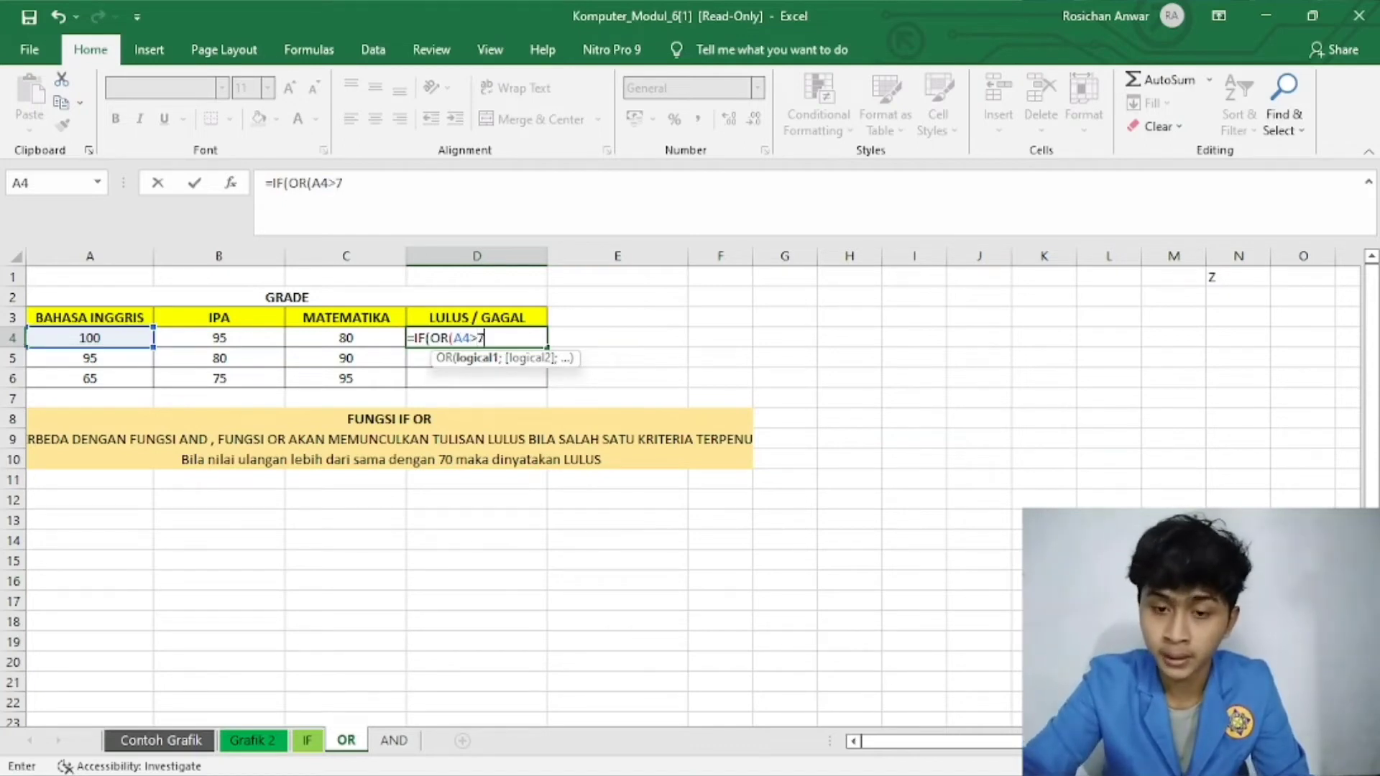
pyautogui.write('0')
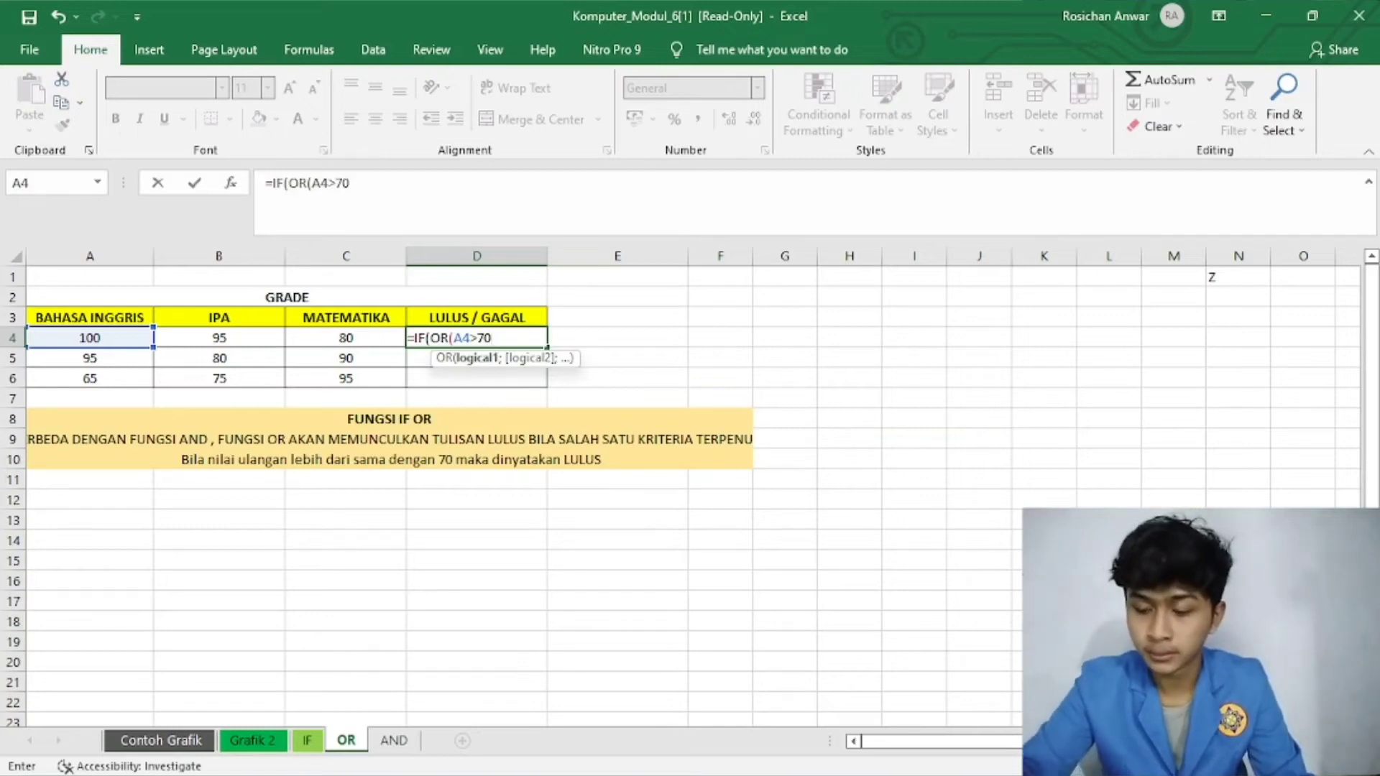
pyautogui.write(';')
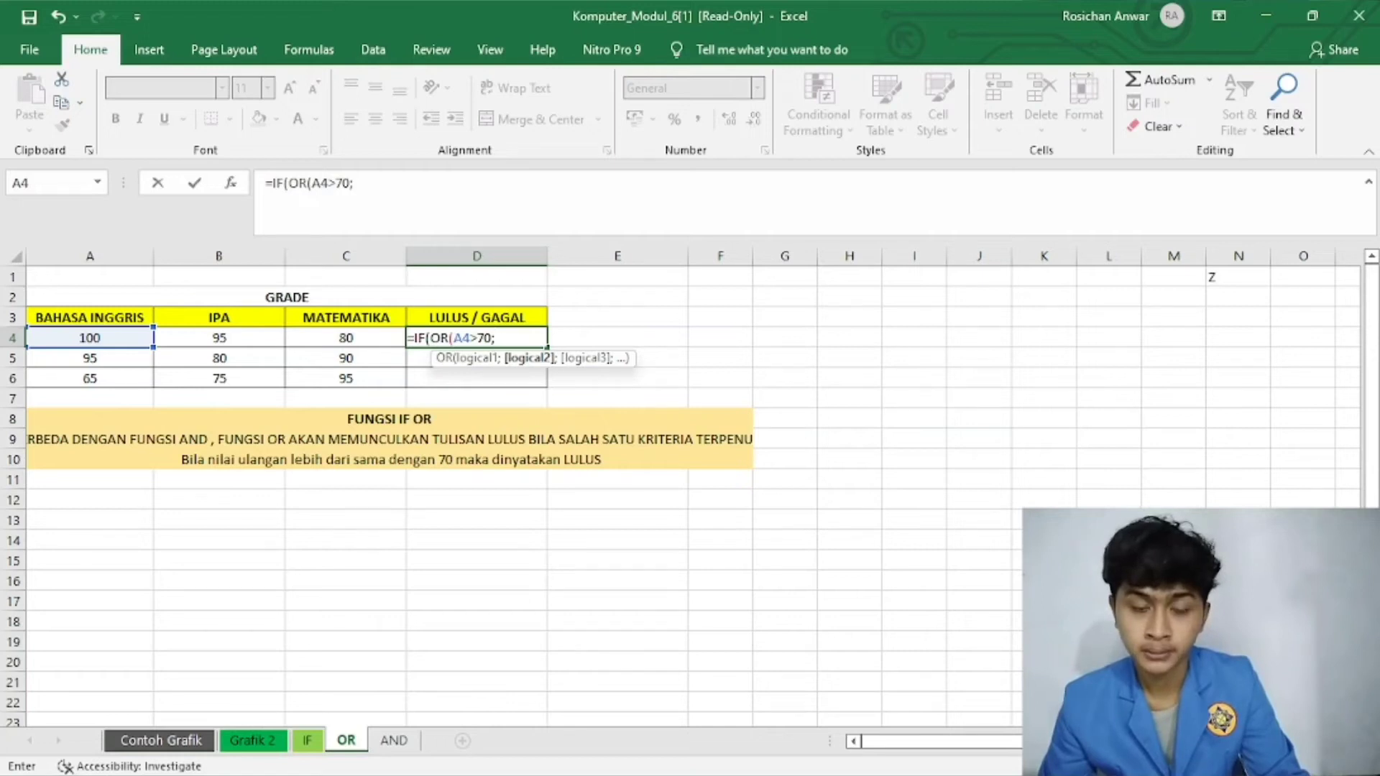
# Add the conditions B4>70 and C4>70 to the OR test in D4 and close its parenthesis.
pyautogui.click(218, 338)
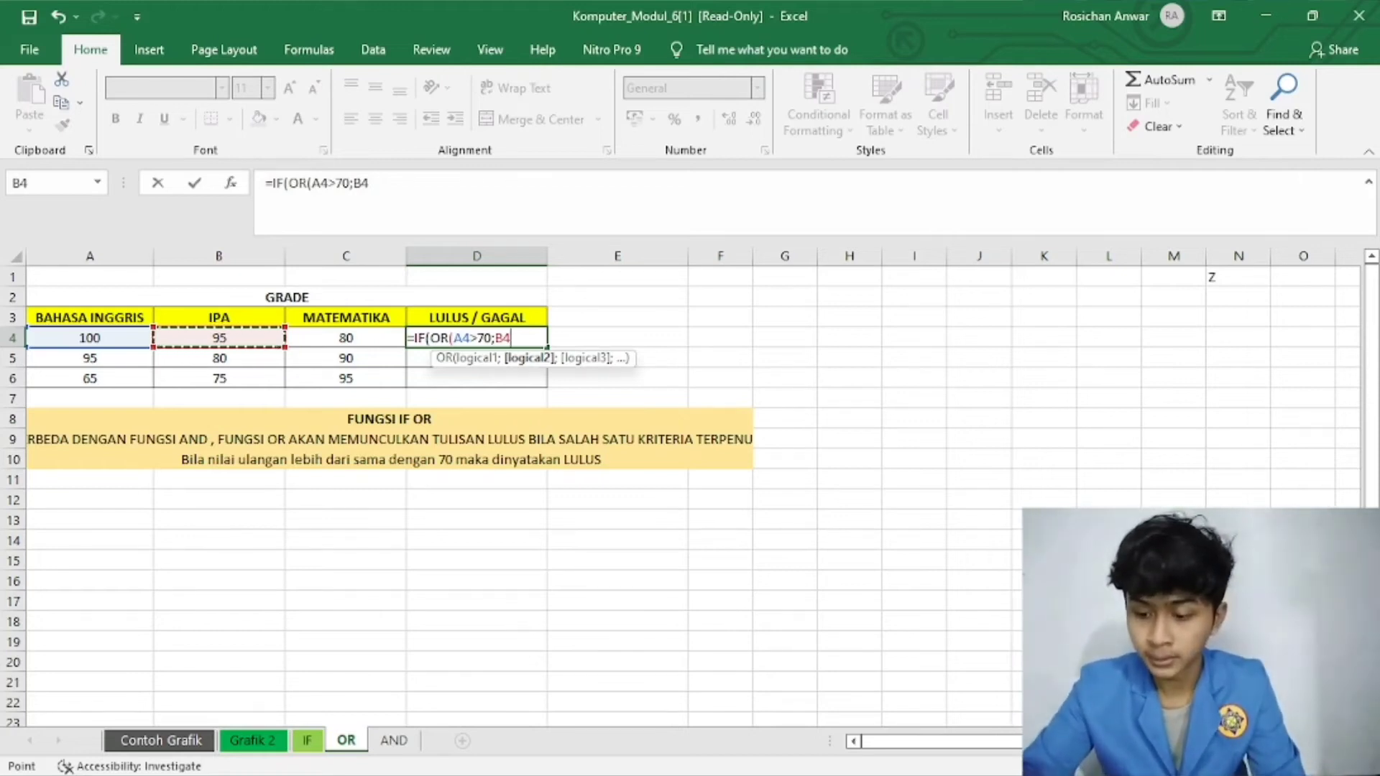
pyautogui.write('>70')
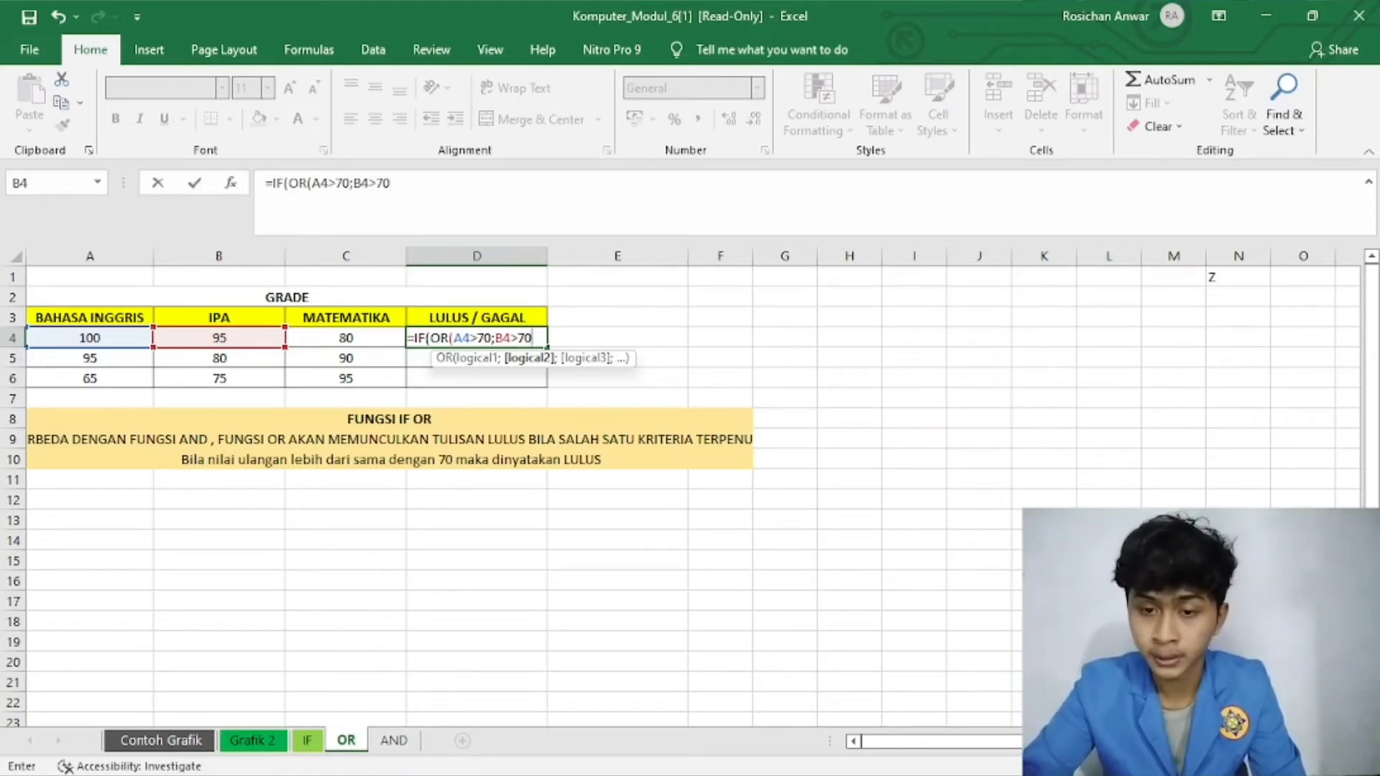
pyautogui.write(';')
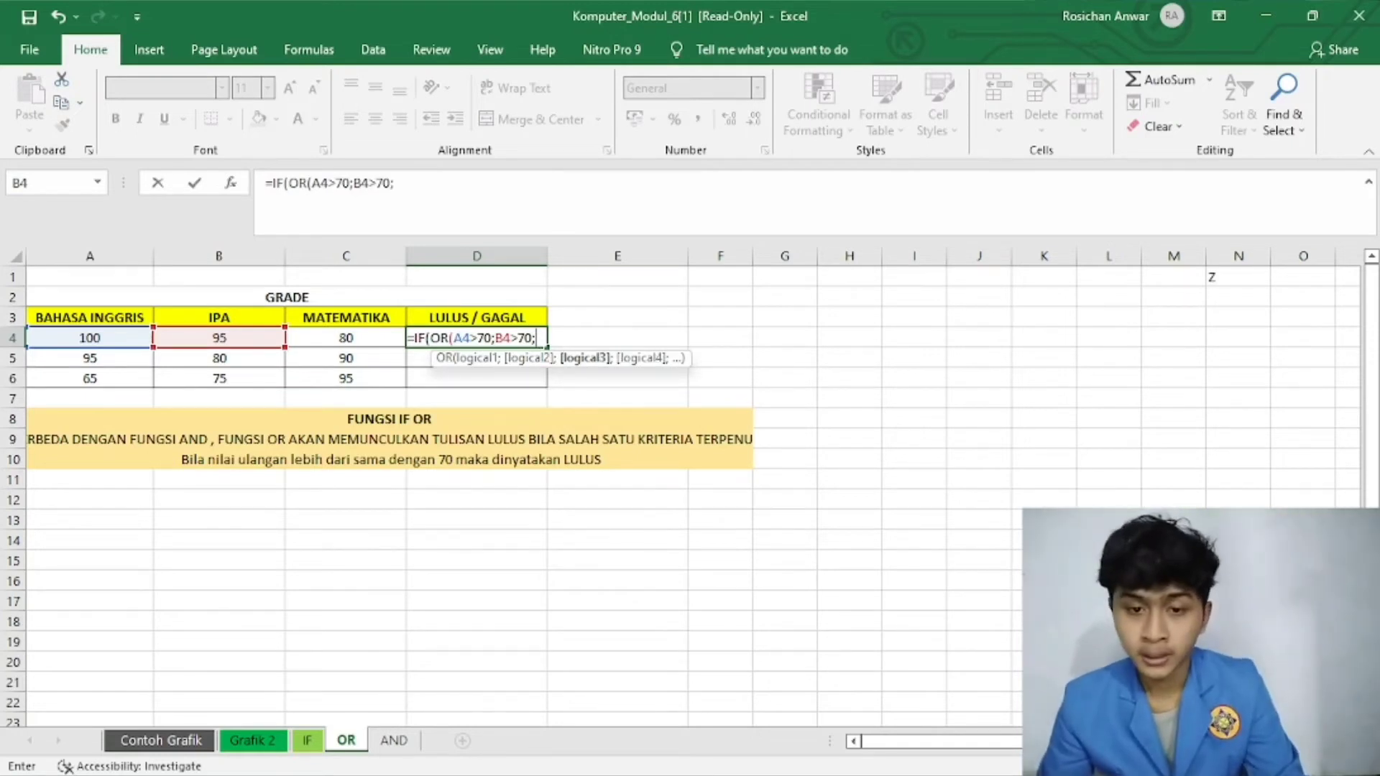
pyautogui.press('Left')
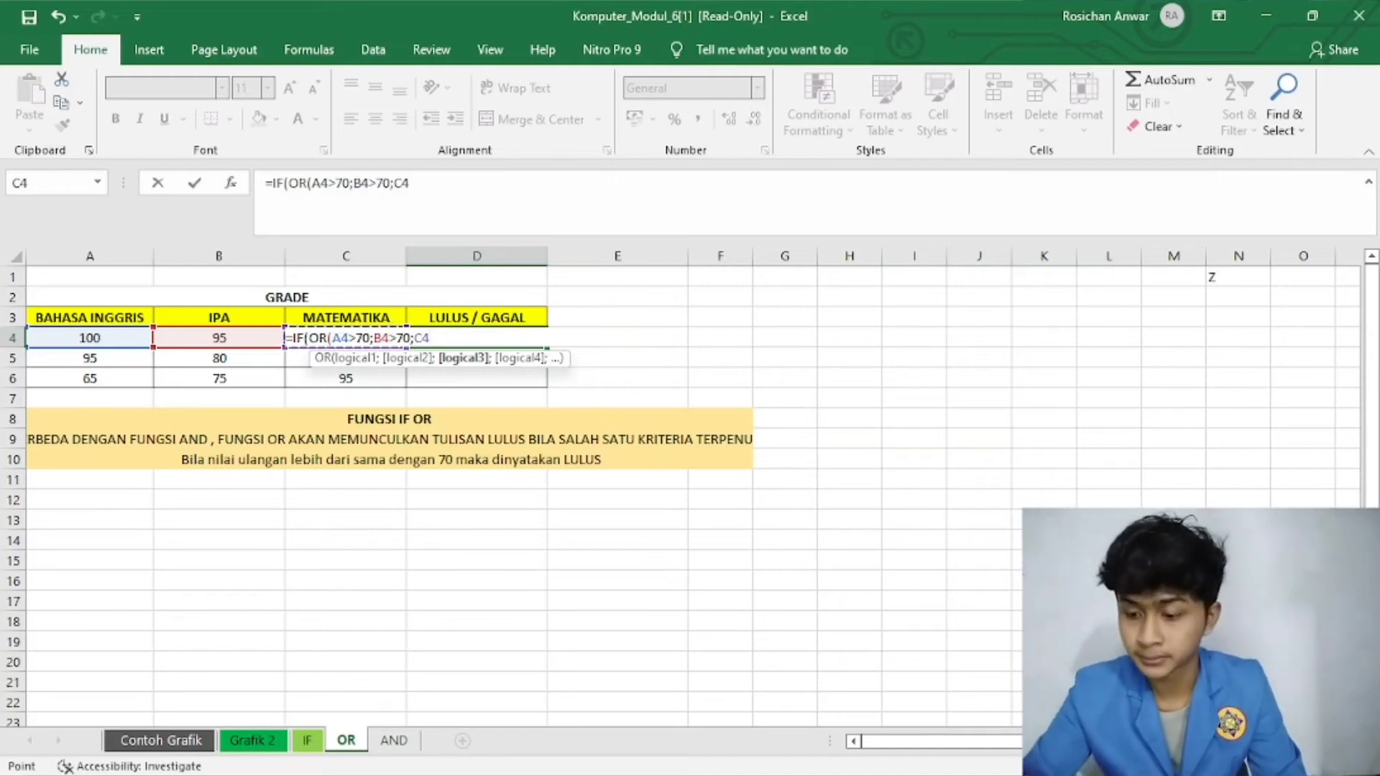
pyautogui.write('>')
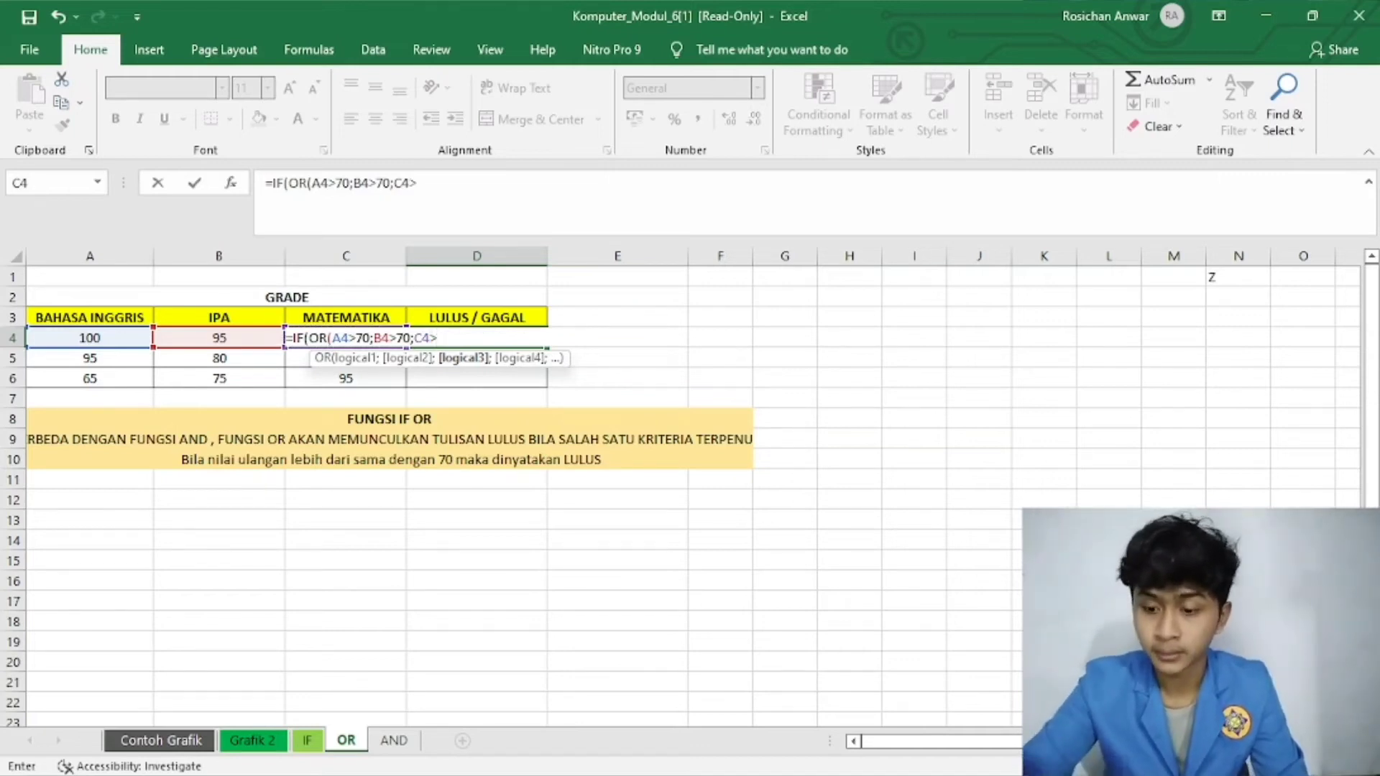
pyautogui.write('70')
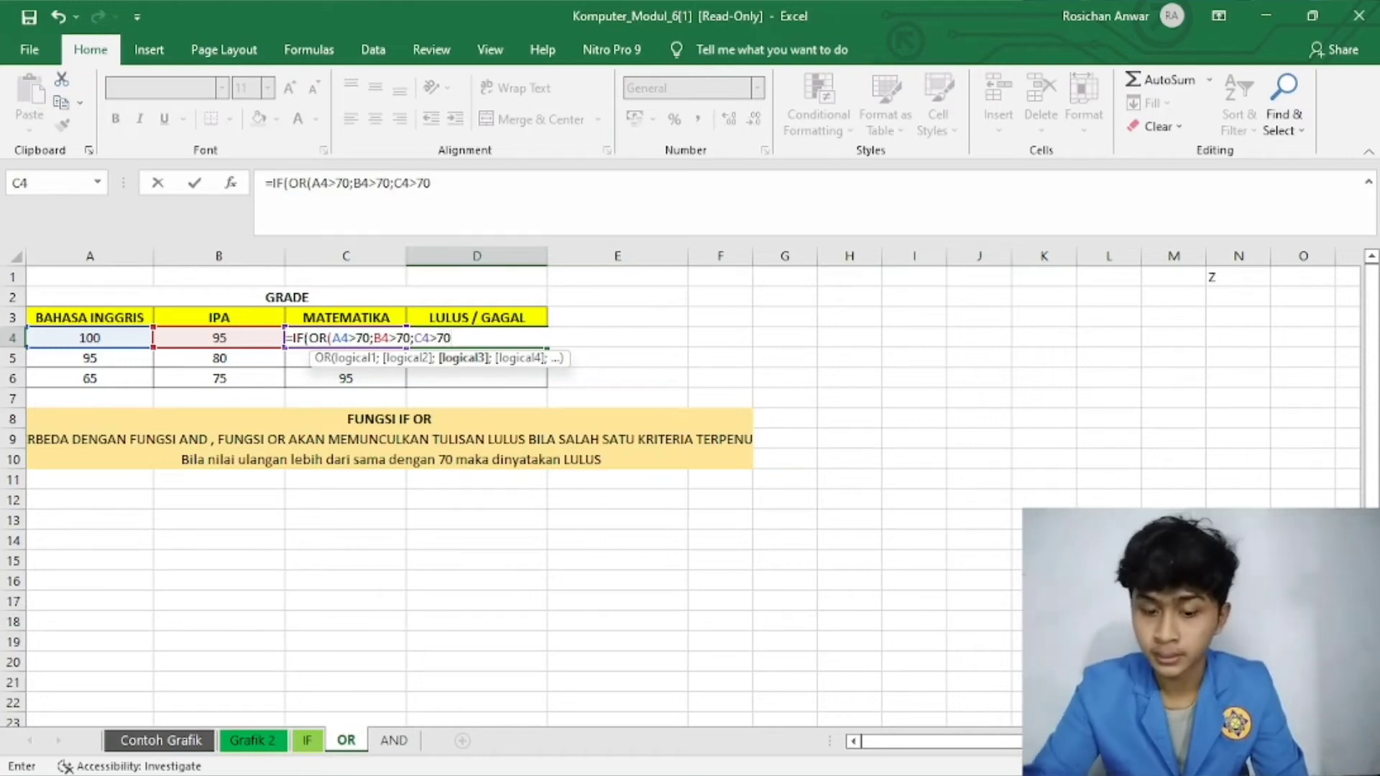
pyautogui.write(')')
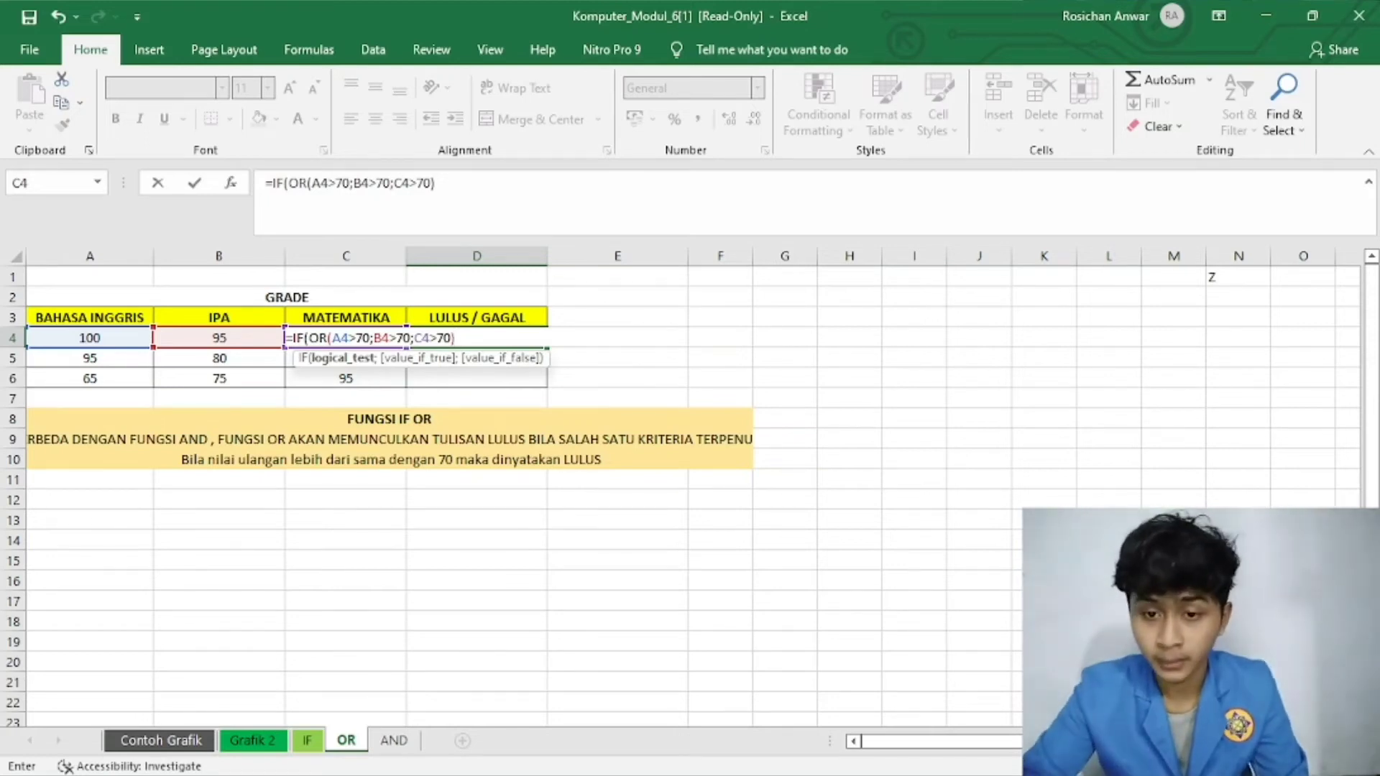
# Complete the D4 formula with "LULUS" as the true value and "GAGAL" as the false value, and fill it down to D6.
pyautogui.write(';')
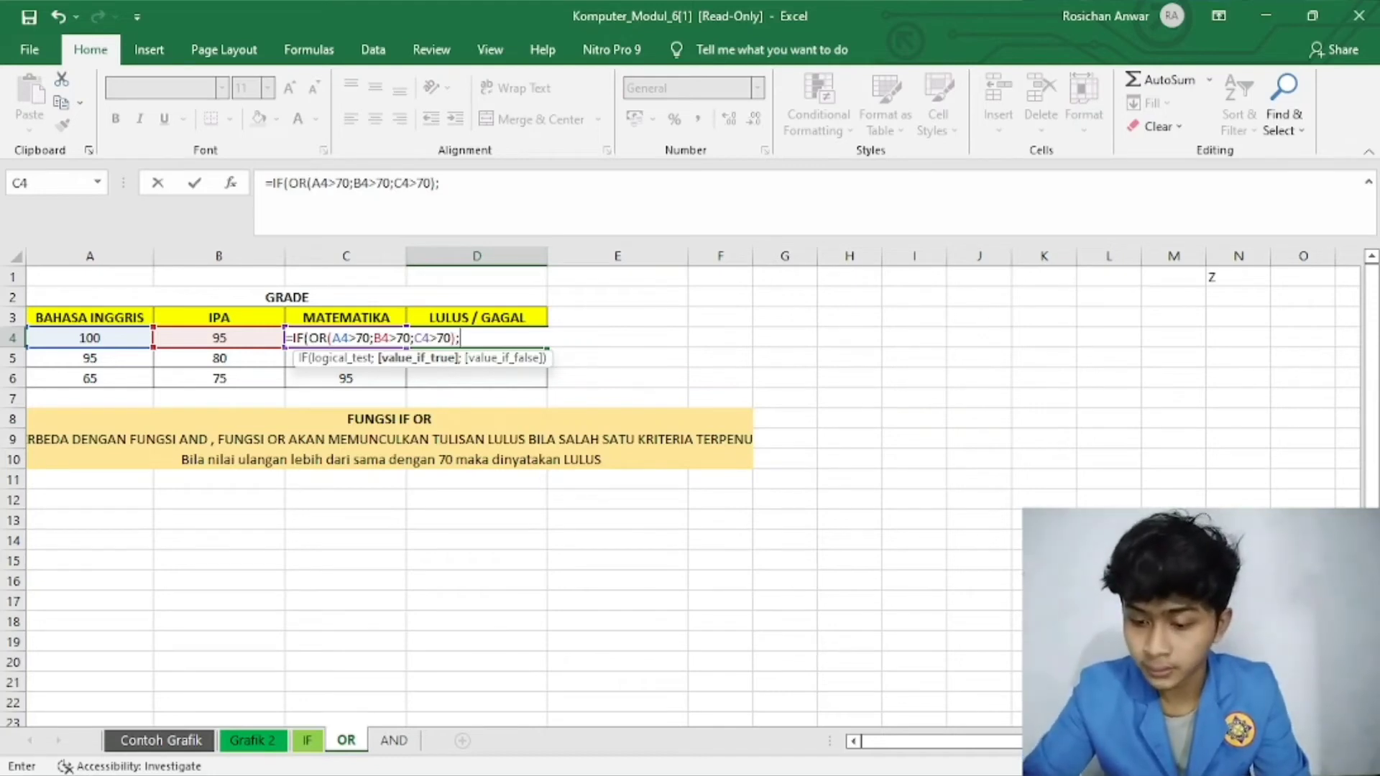
pyautogui.write('"')
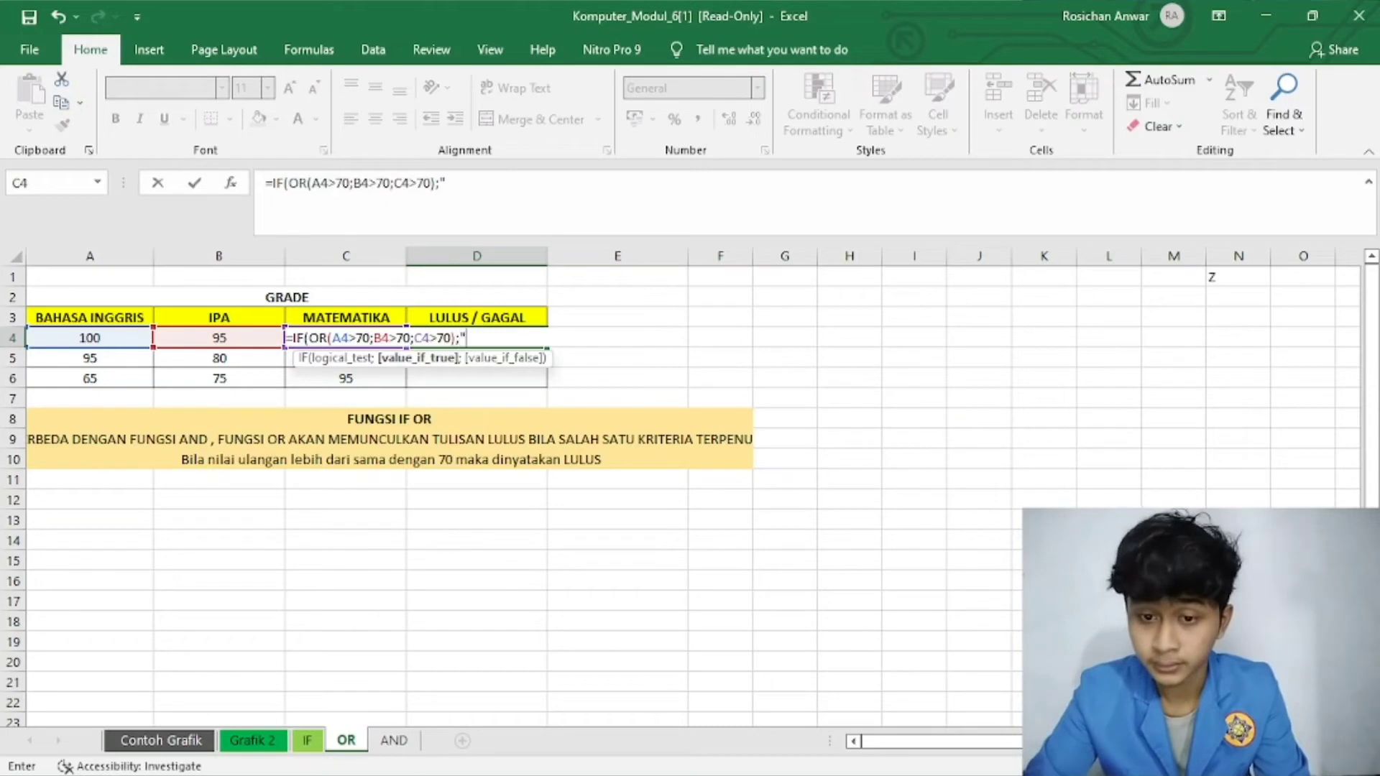
pyautogui.write('LULUS')
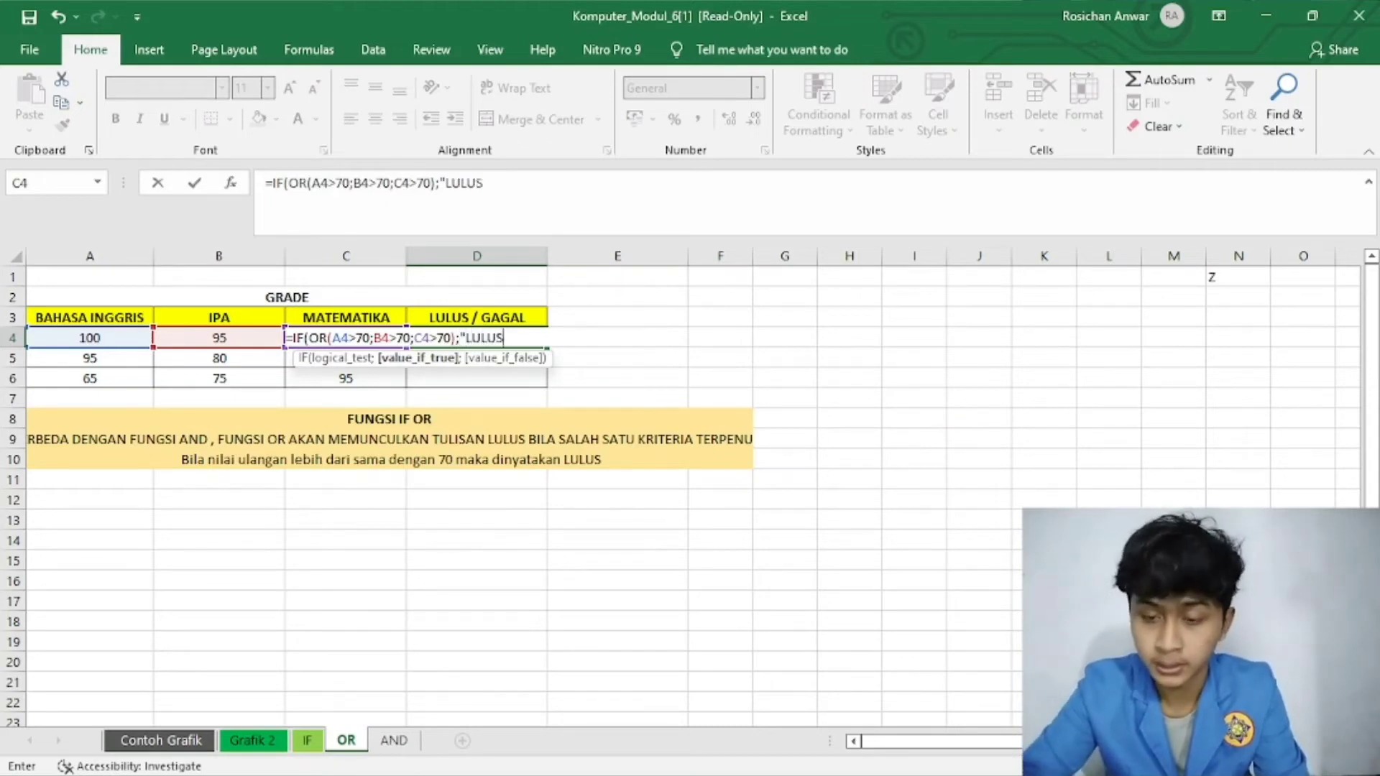
pyautogui.write('"')
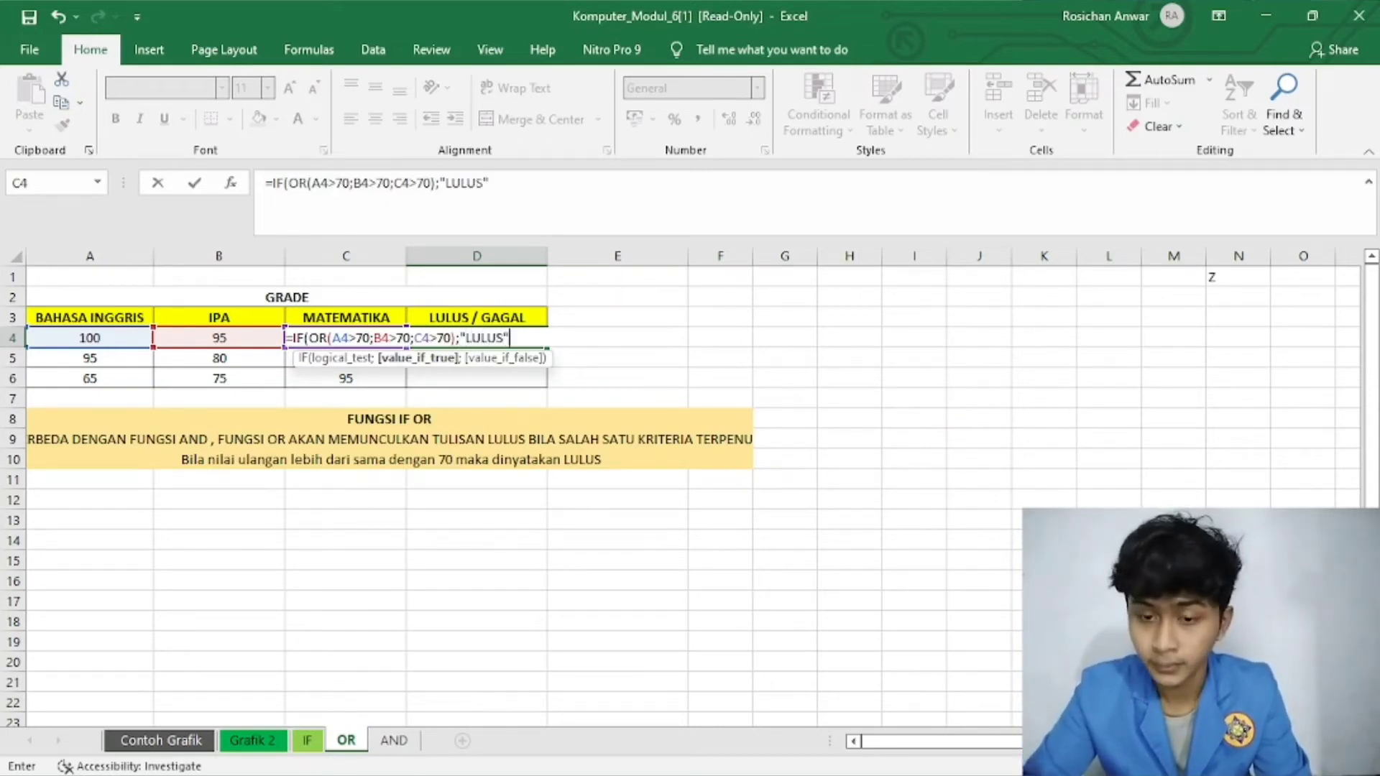
pyautogui.write(';')
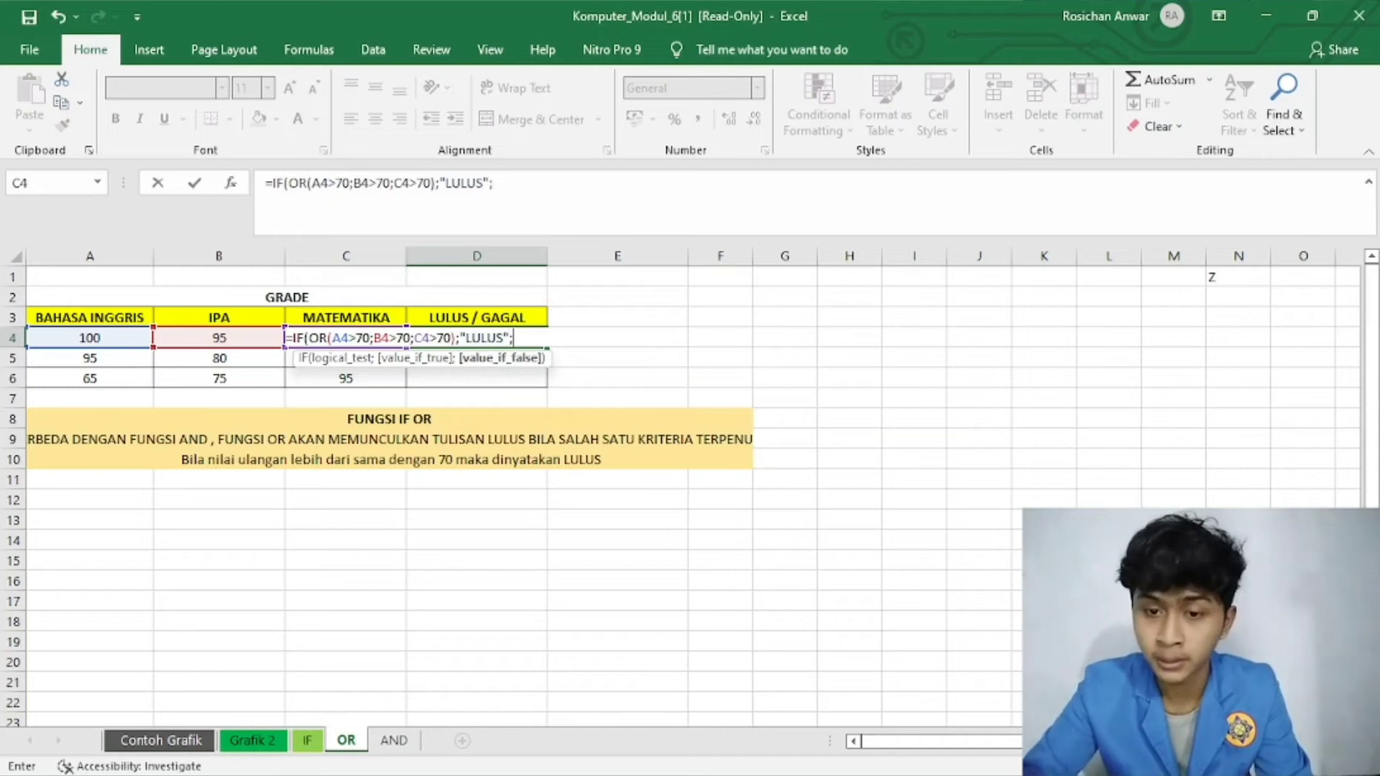
pyautogui.write('"')
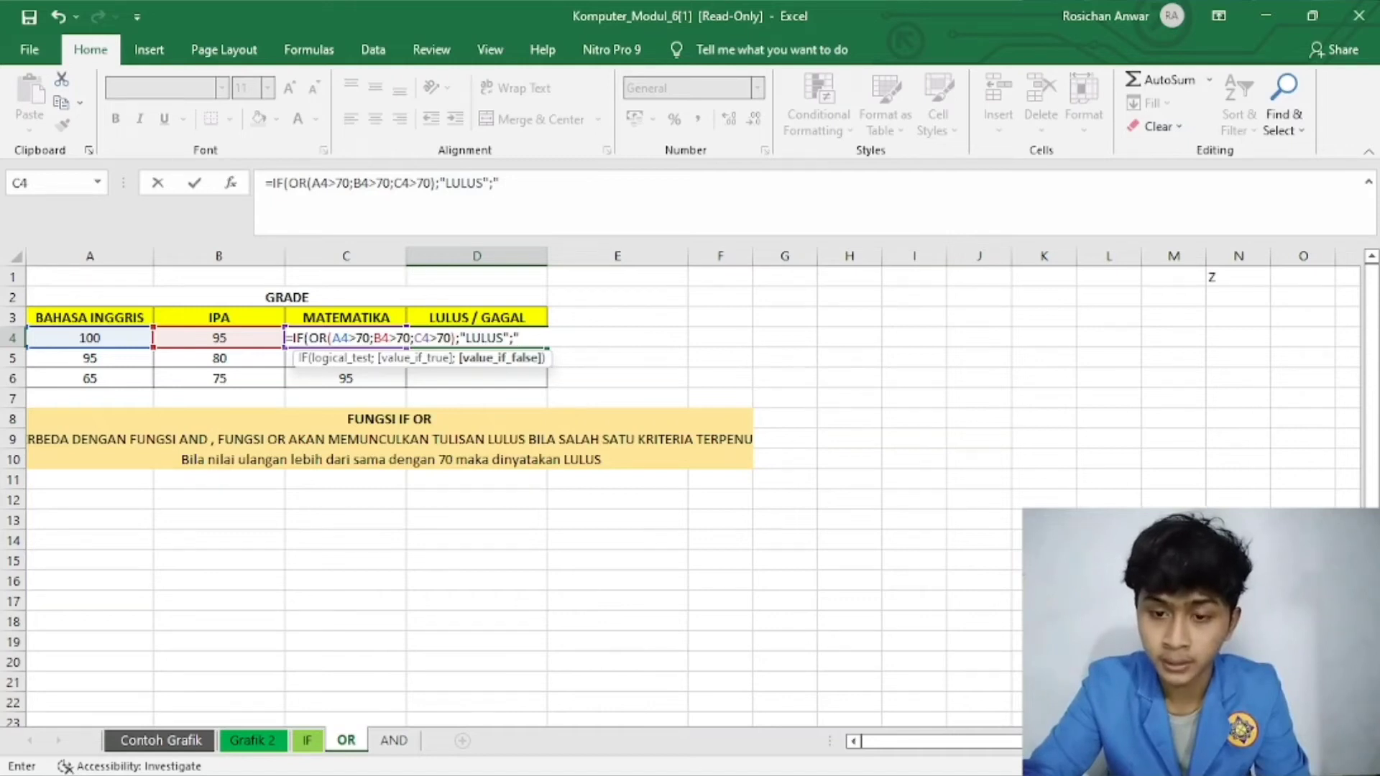
pyautogui.write('GAGAL')
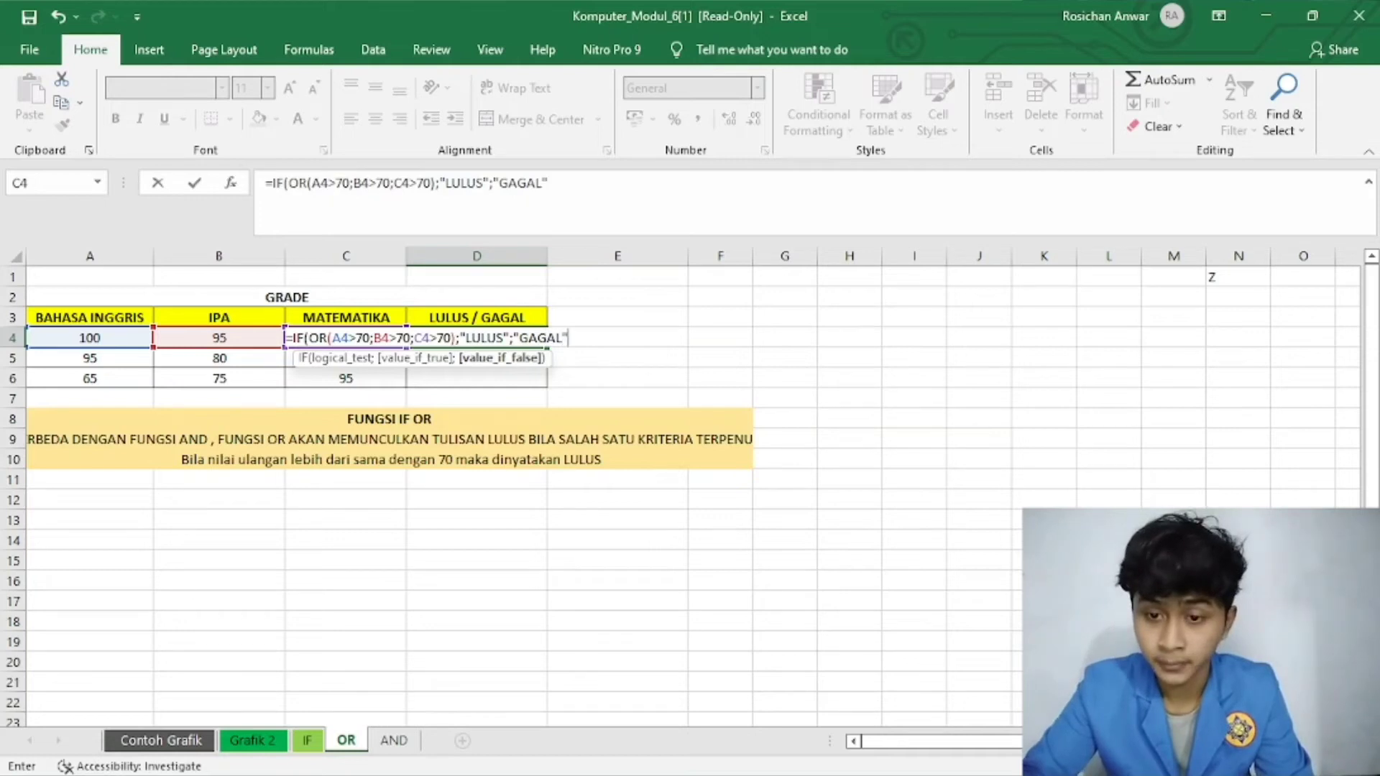
pyautogui.write('")')
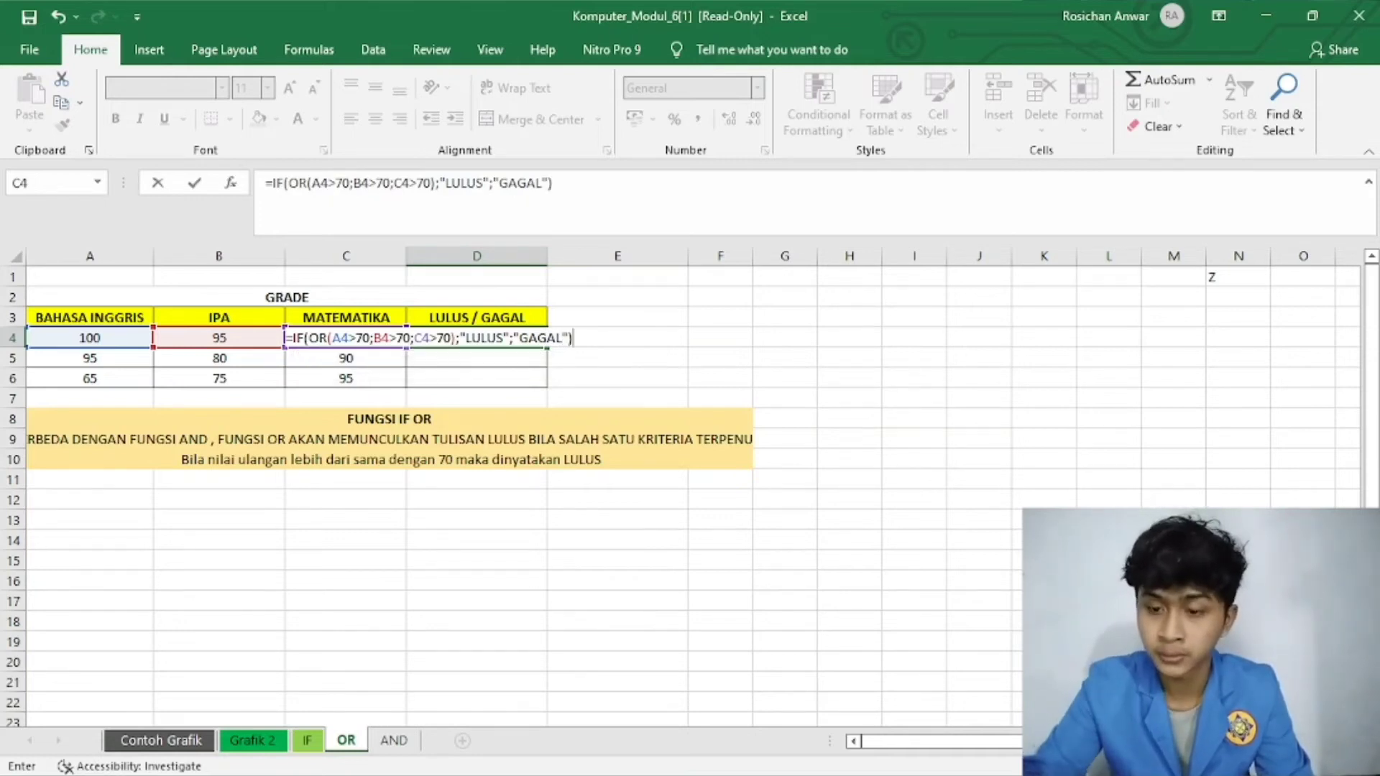
pyautogui.press('Return')
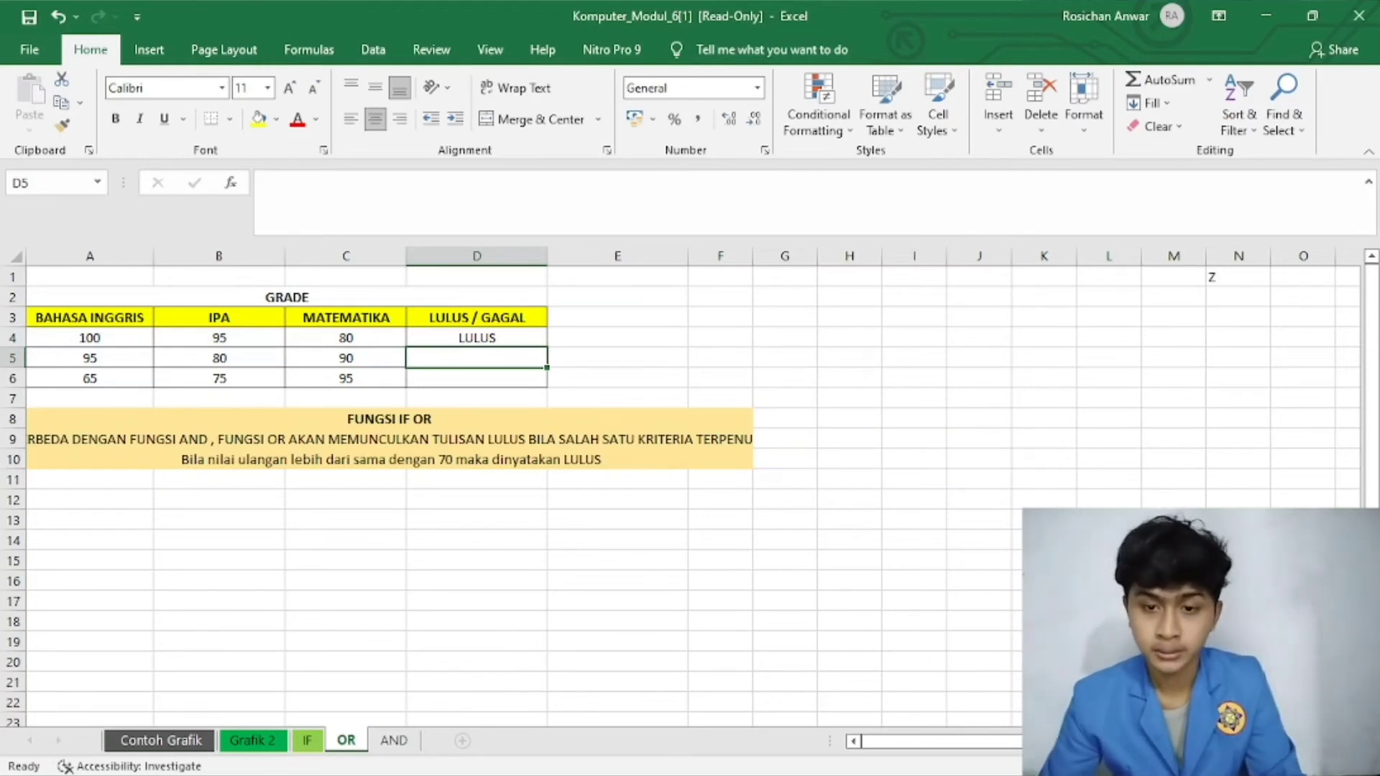
pyautogui.click(476, 338)
pyautogui.moveTo(547, 347); pyautogui.dragTo(547, 388)
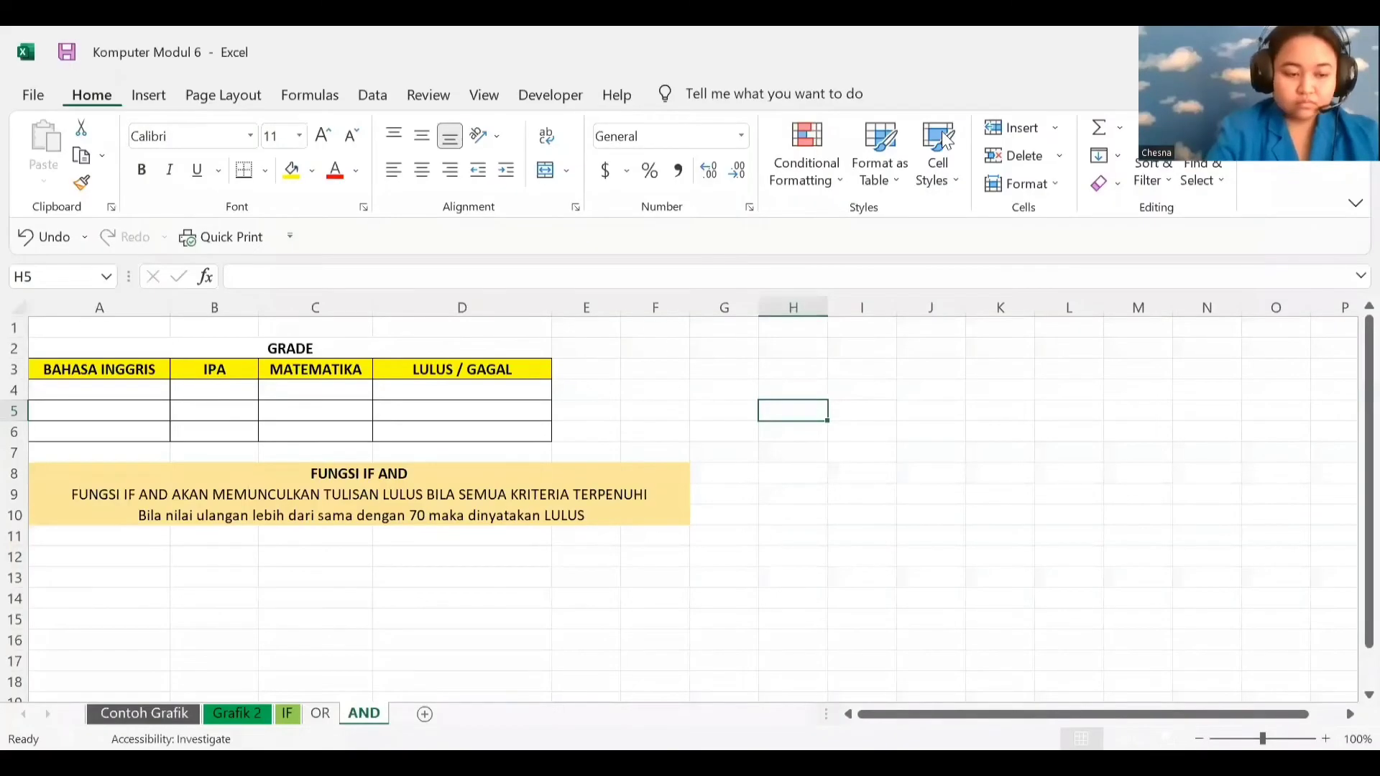
# Review the AND sheet's GRADE table, its subject and LULUS / GAGAL columns, and the IF AND pass criteria.
pyautogui.click(650, 342)
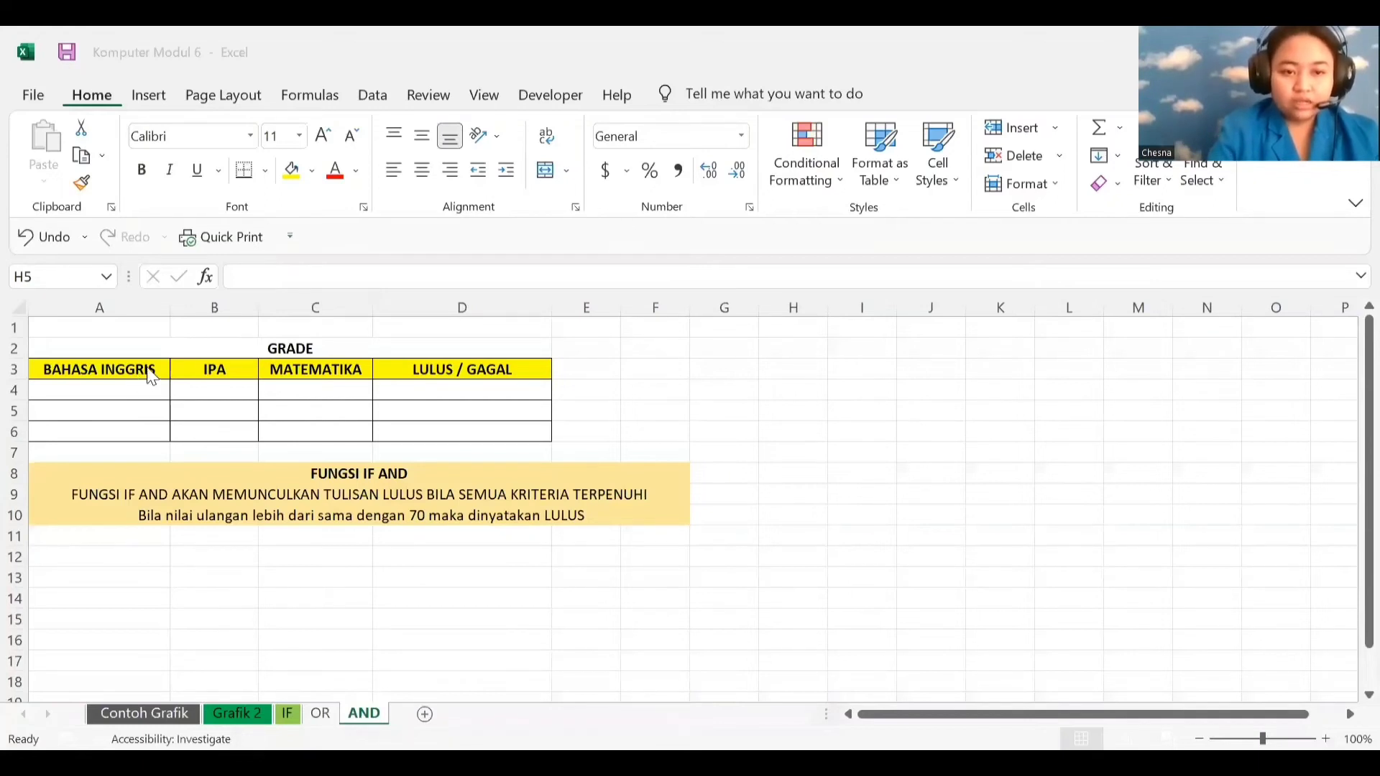
pyautogui.click(319, 389)
pyautogui.click(319, 389)
pyautogui.moveTo(108, 392); pyautogui.dragTo(245, 395)
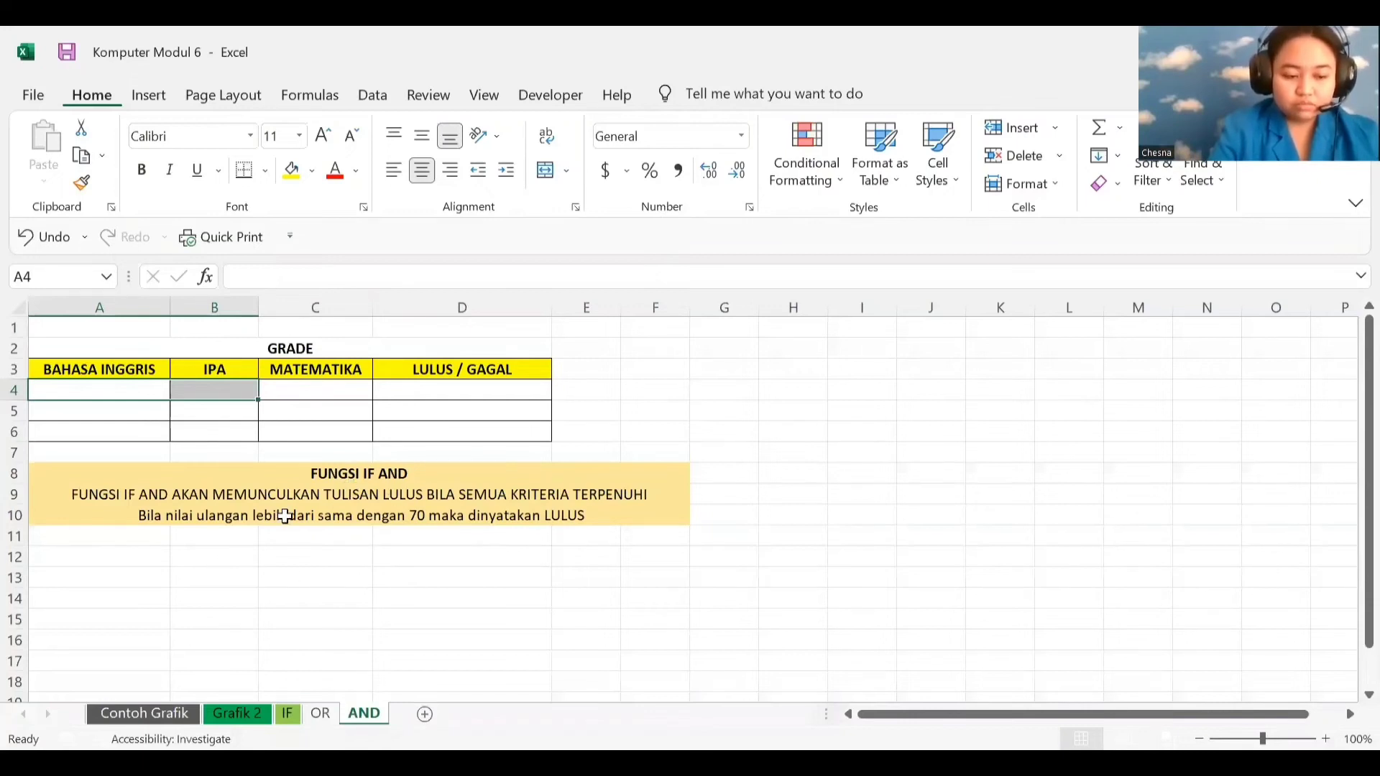
pyautogui.scroll(-1, 287, 583)
pyautogui.scroll(1, 289, 582)
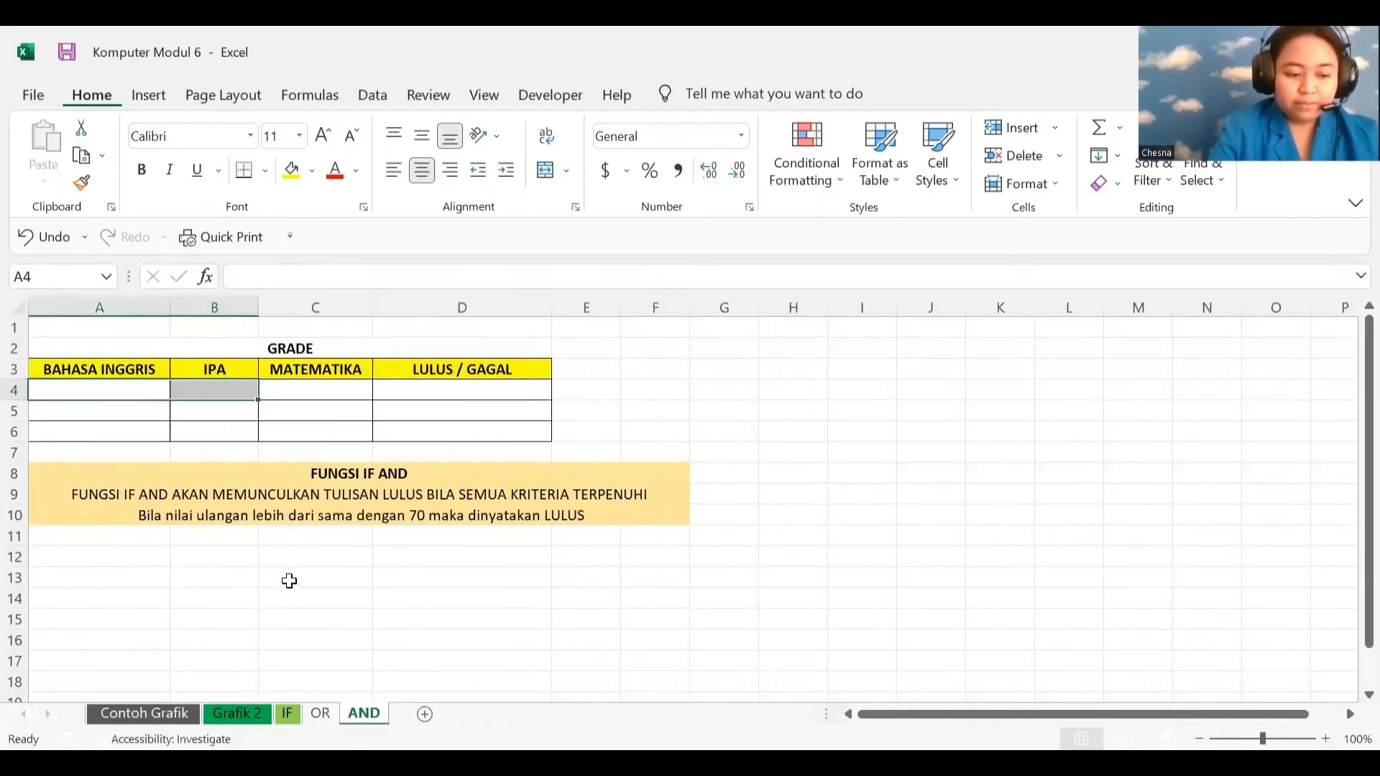
pyautogui.click(466, 365)
pyautogui.click(460, 402)
pyautogui.click(460, 385)
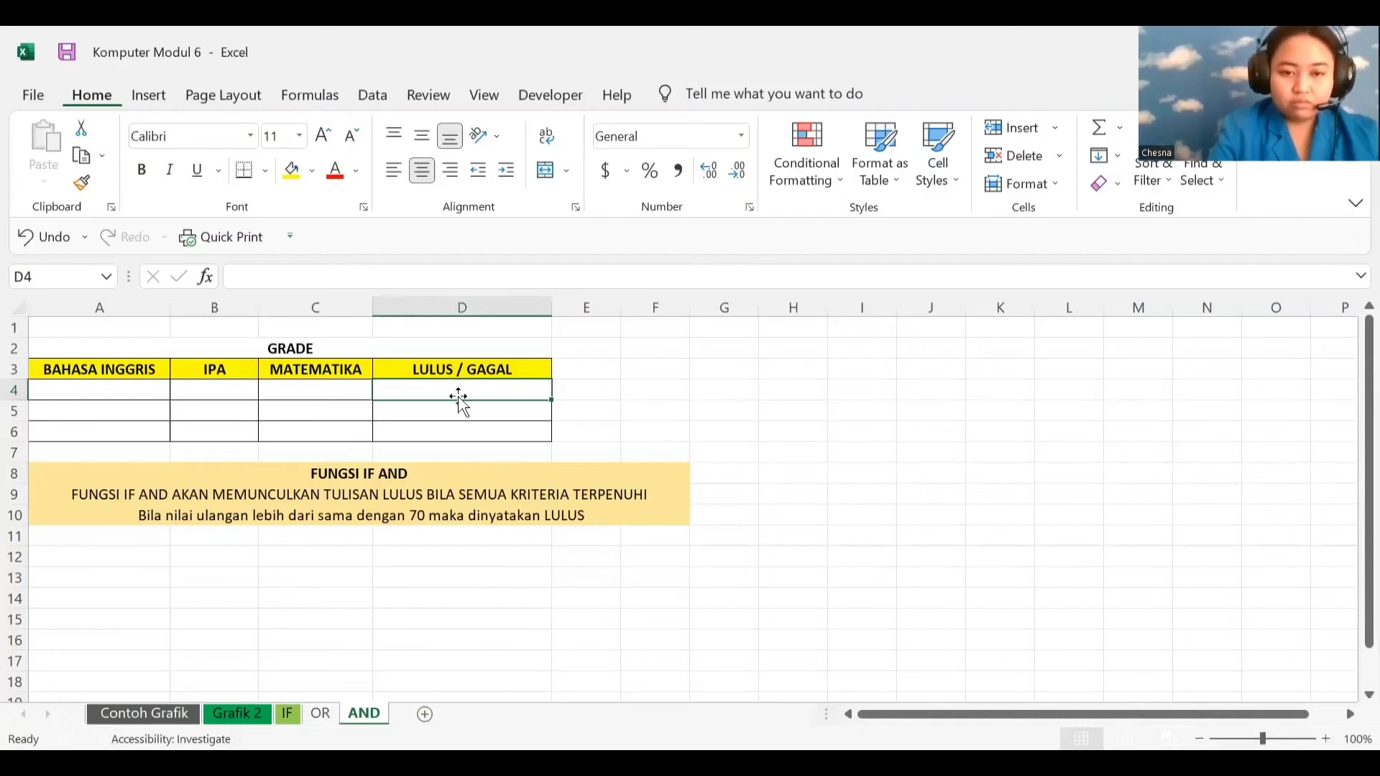
pyautogui.click(456, 431)
pyautogui.click(468, 375)
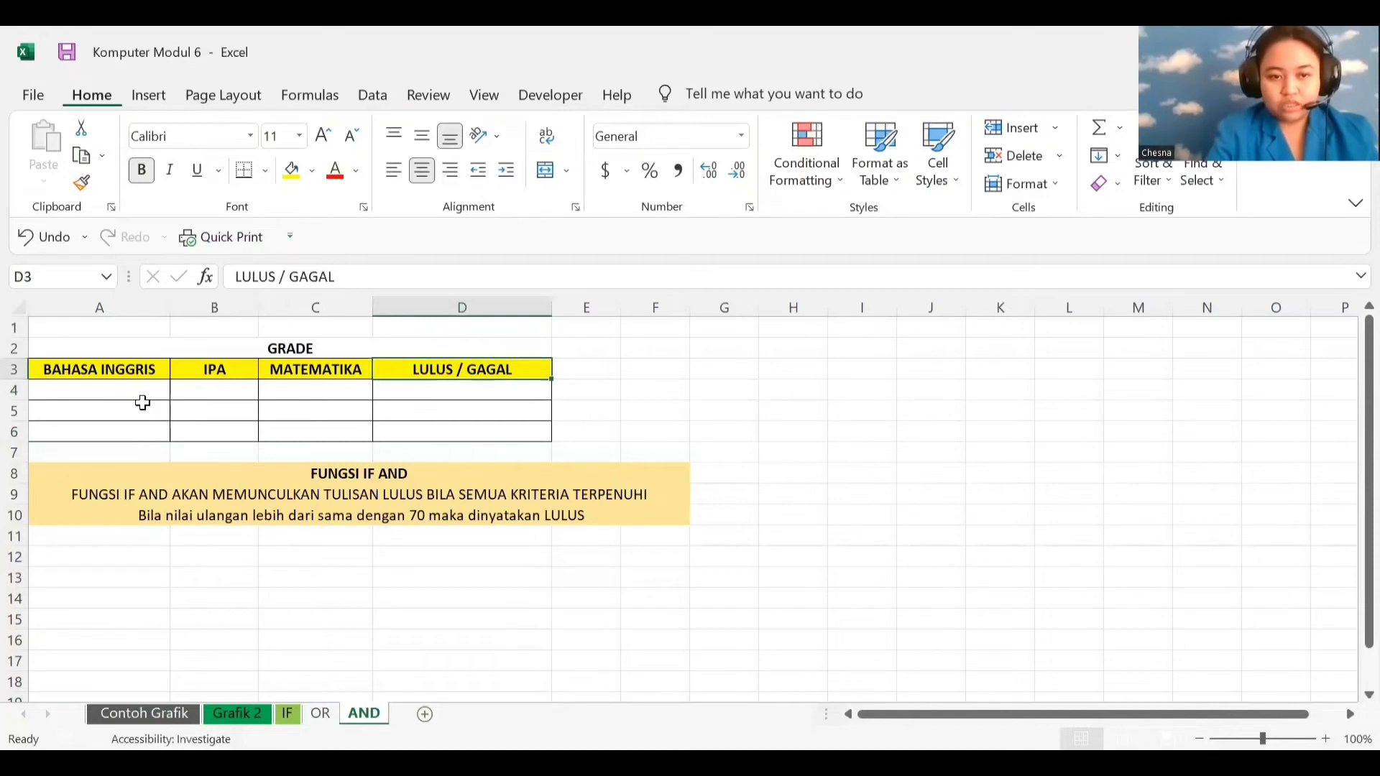
# Enter the first row of grades on the AND sheet: 100 in A4, 90 in B4 and 85 in C4.
pyautogui.click(143, 402)
pyautogui.click(143, 388)
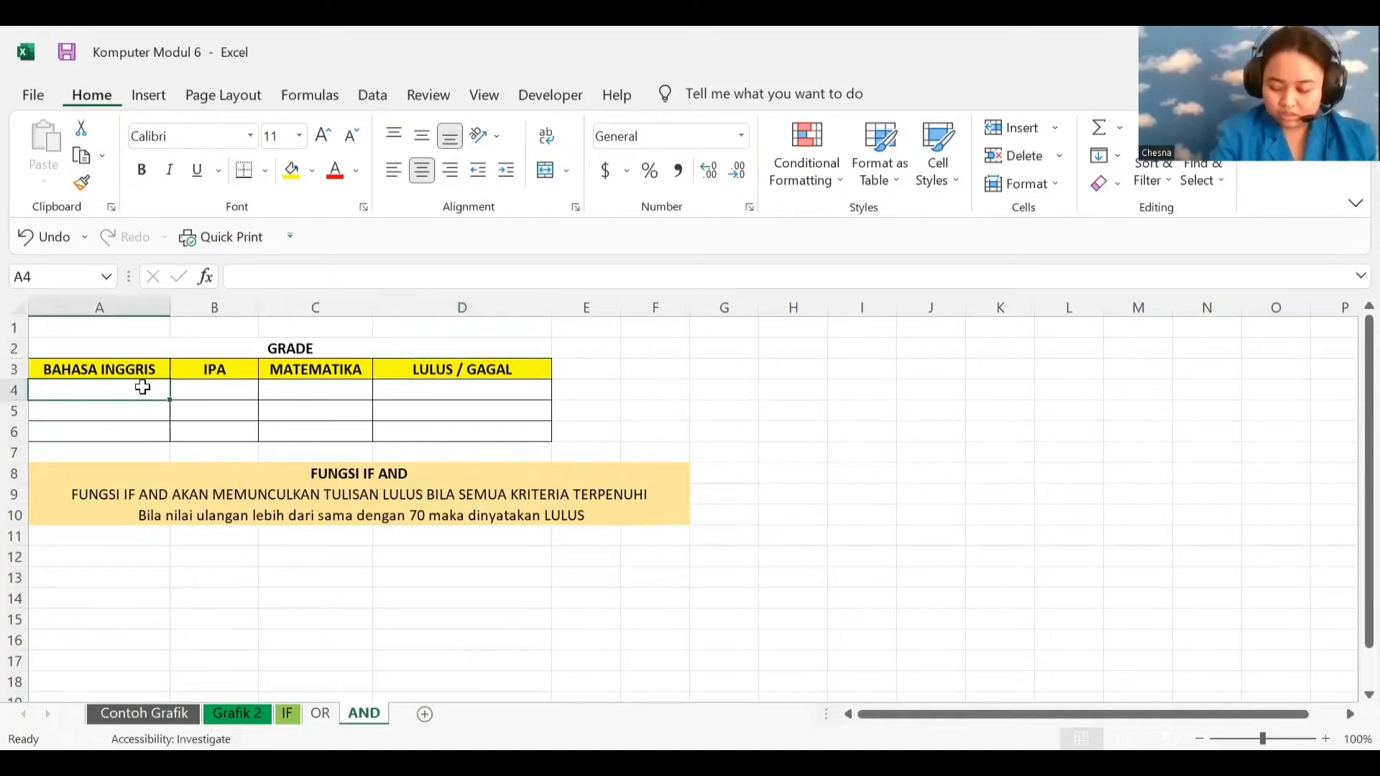
pyautogui.write('100')
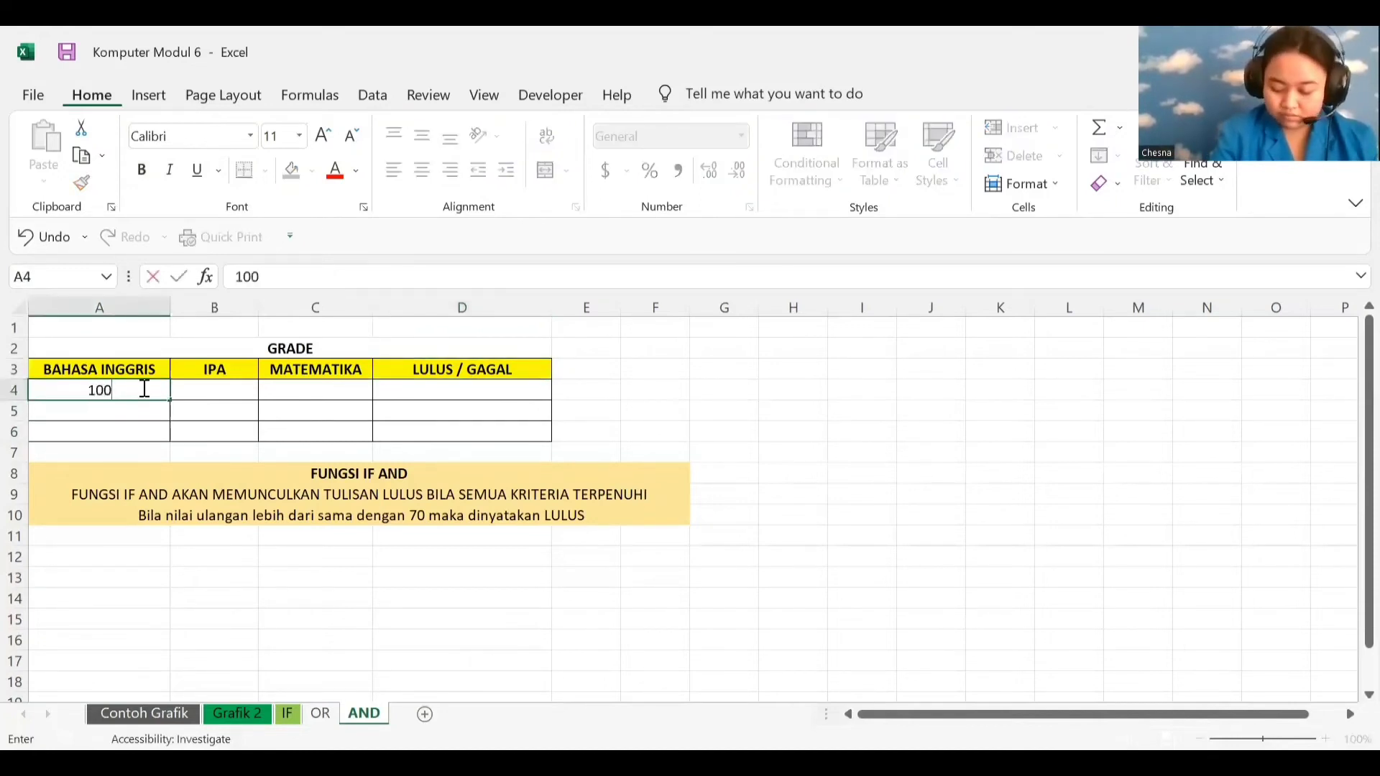
pyautogui.press('Tab')
pyautogui.write('90')
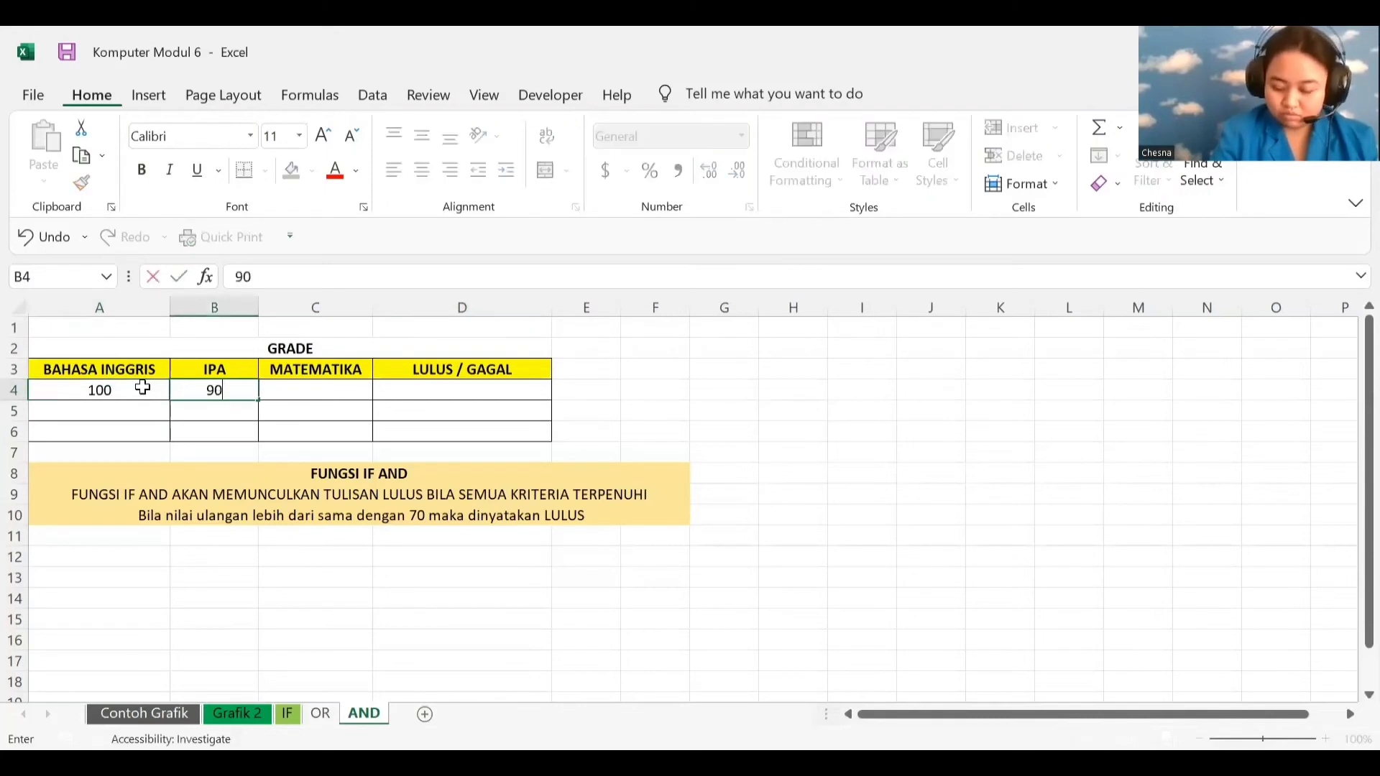
pyautogui.press('Tab')
pyautogui.write('5')
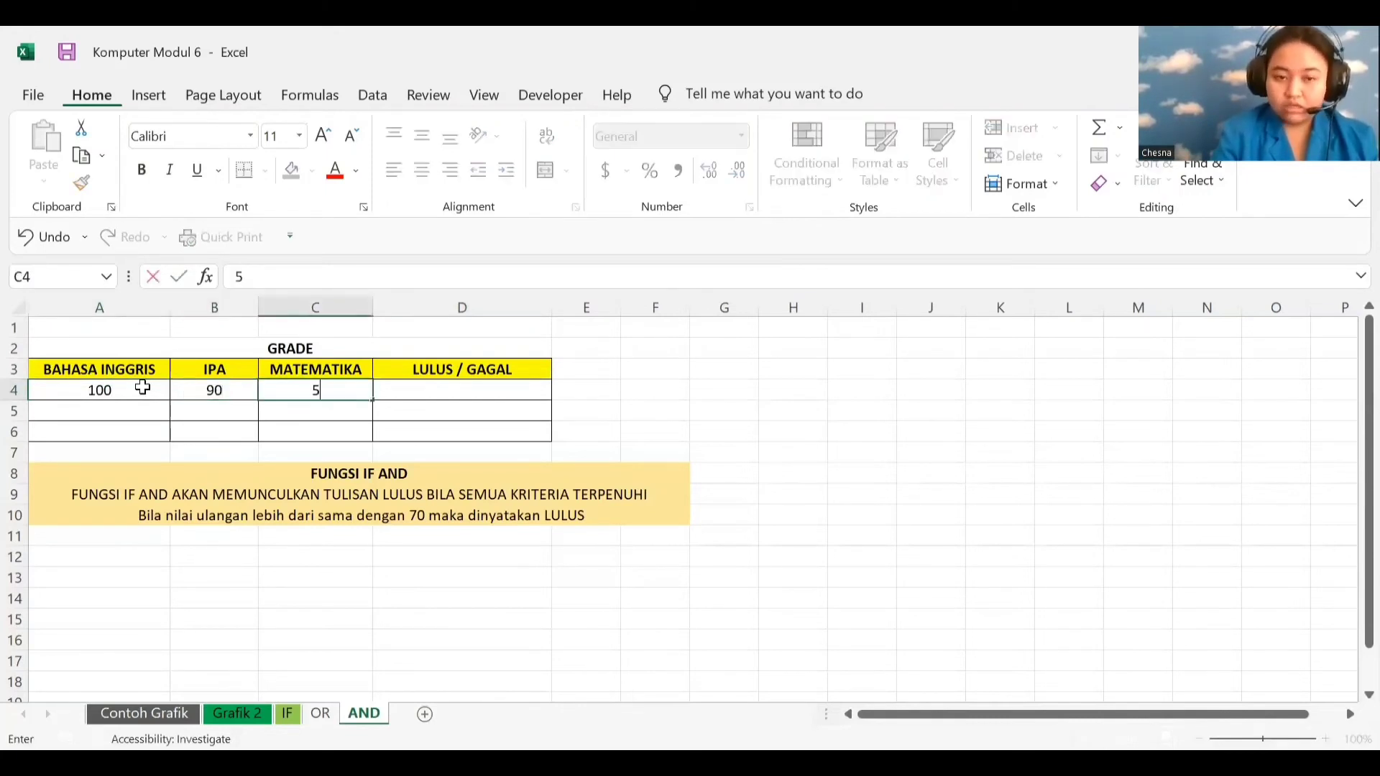
pyautogui.press('BackSpace')
pyautogui.write('85')
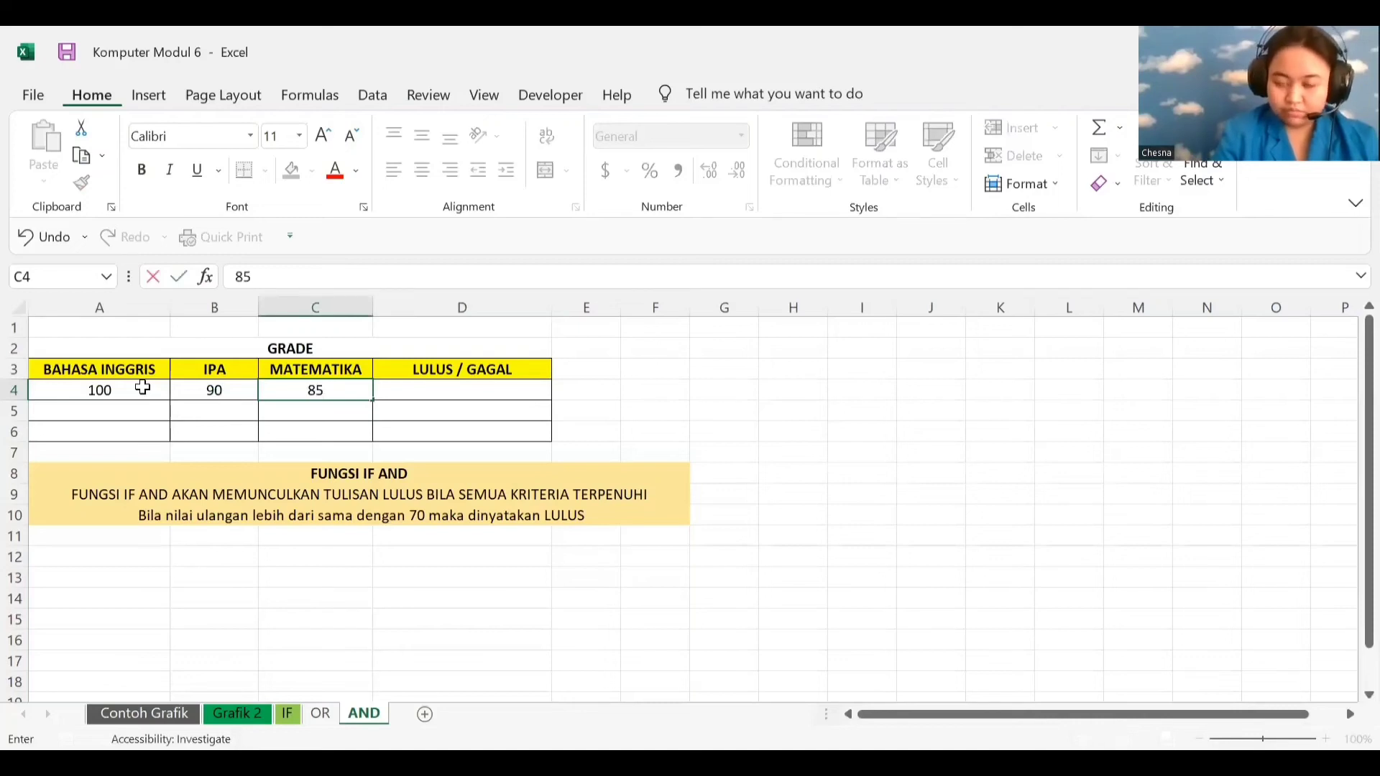
pyautogui.press('Return')
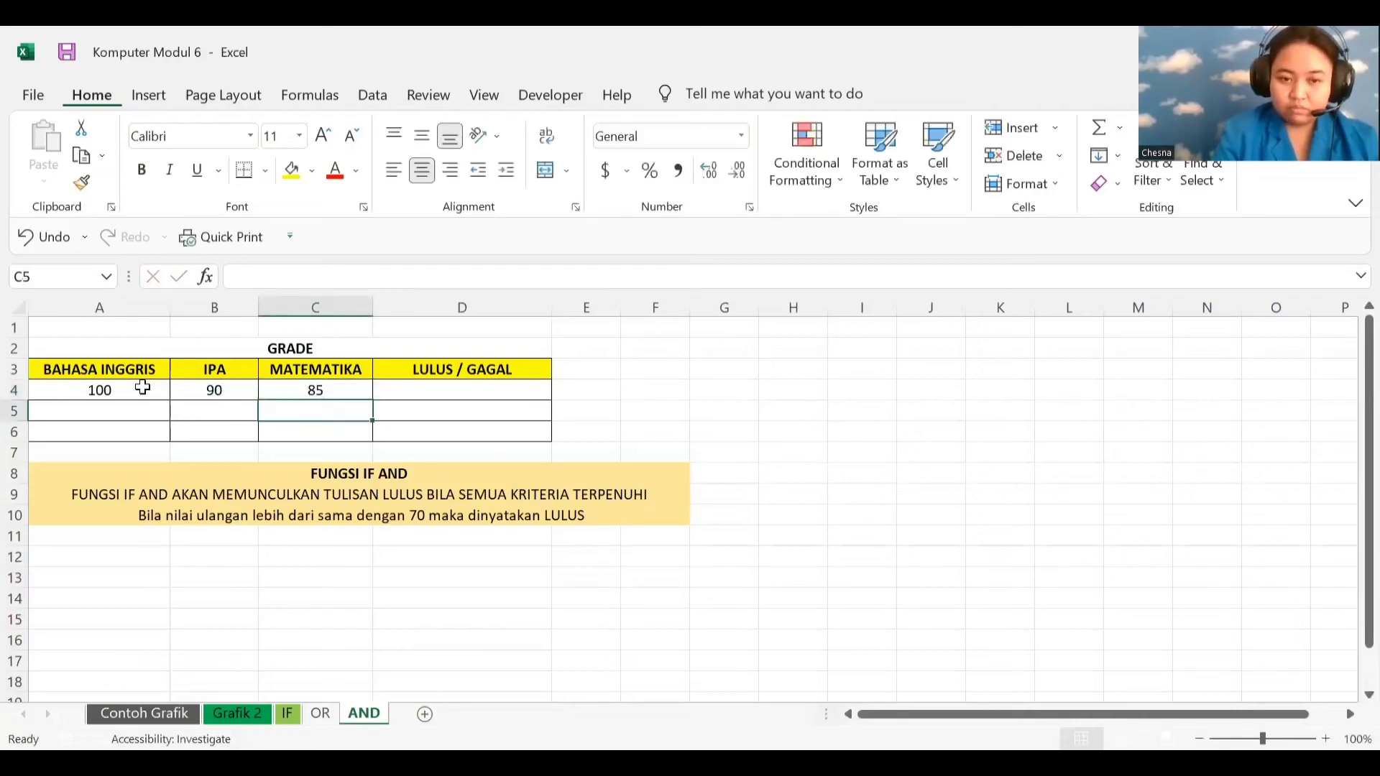
# Fill in the second row of grades with 75 in C5, 80 in B5 and 90 in A5.
pyautogui.write('75')
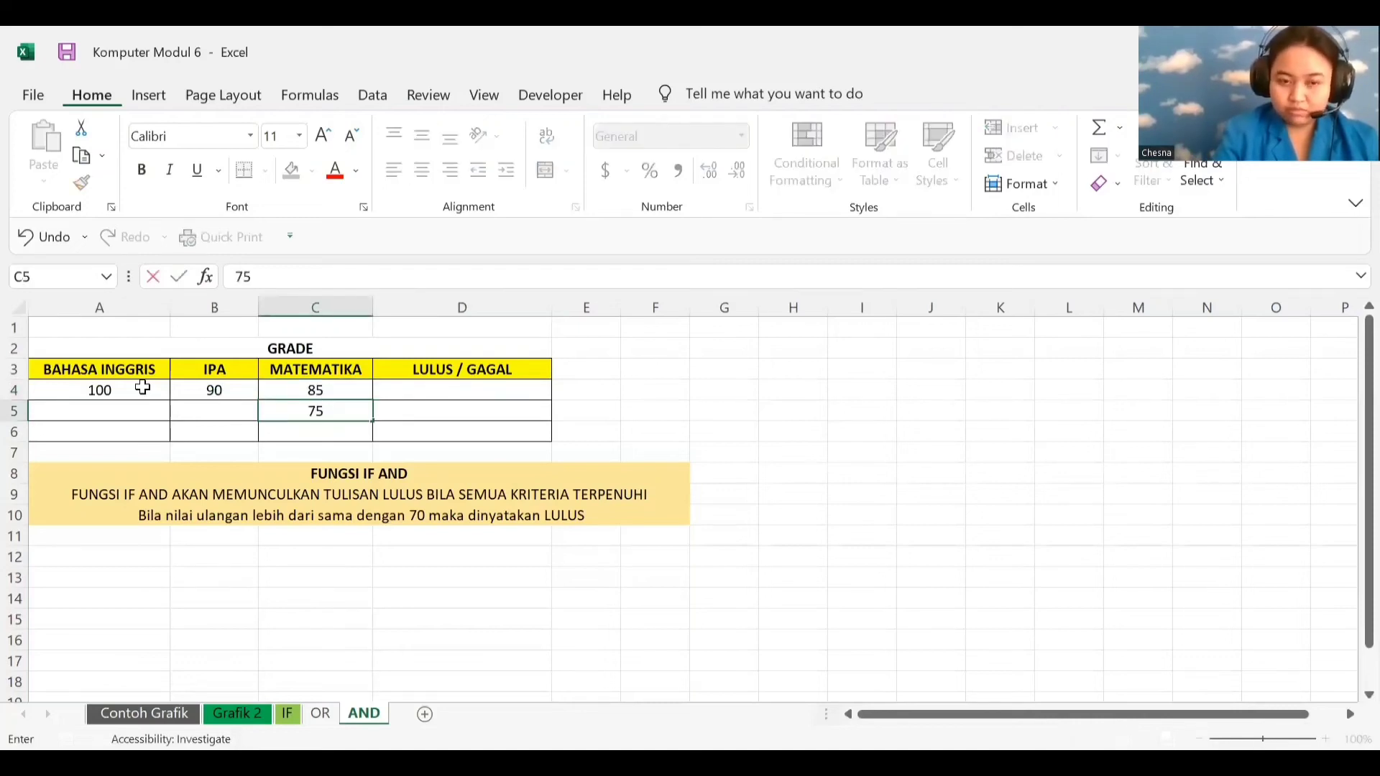
pyautogui.press('Left')
pyautogui.write('80')
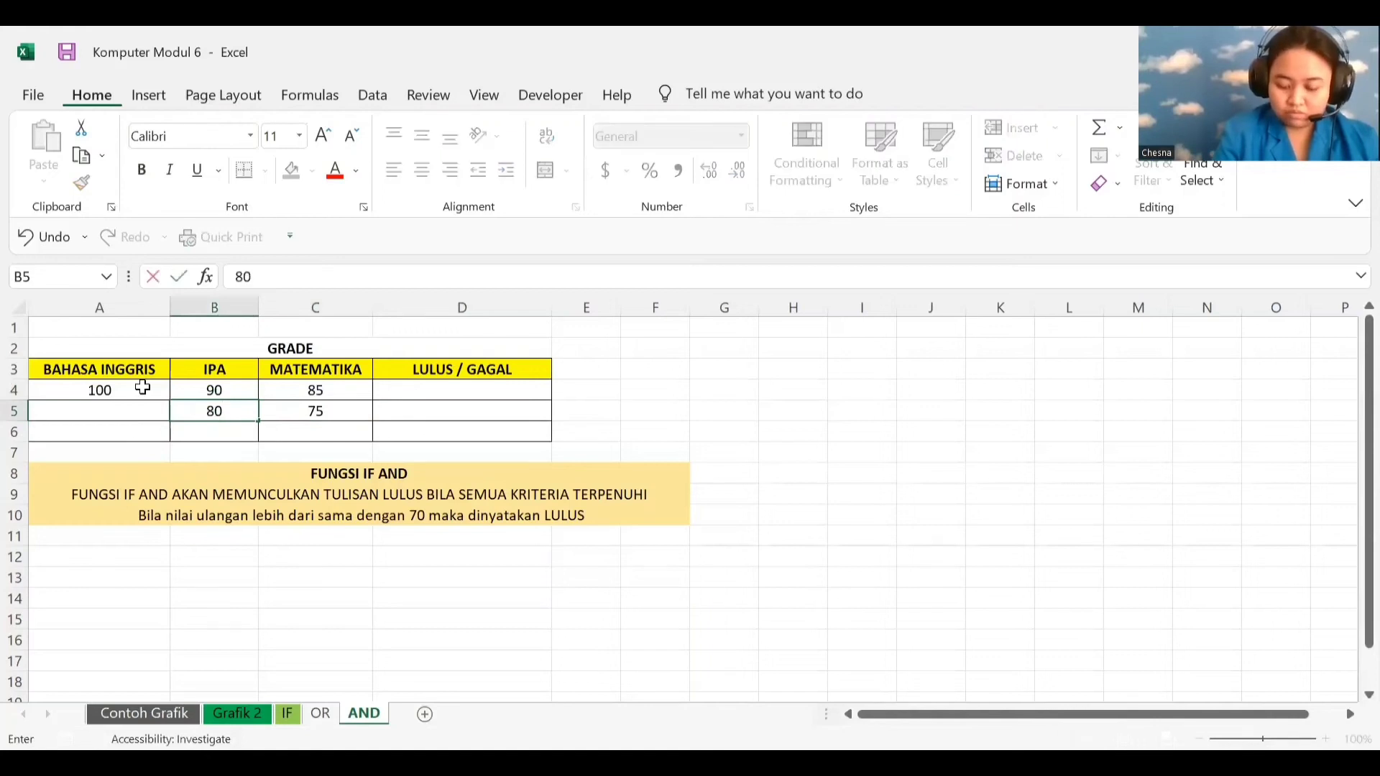
pyautogui.press('Left')
pyautogui.write('90')
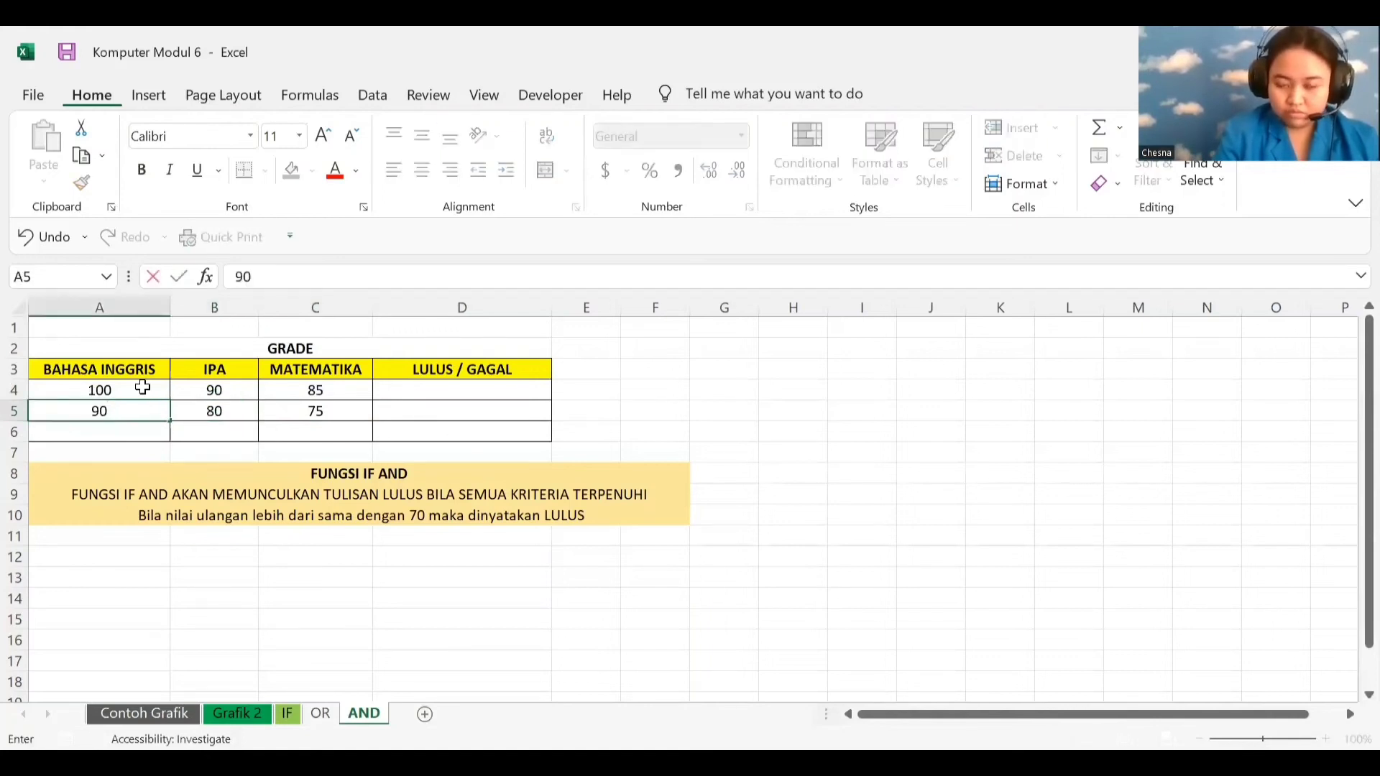
pyautogui.press('Return')
# Fill in the third row of grades with 65 in A6, 90 in B6 and 85 in C6.
pyautogui.write('65')
pyautogui.press('Return')
pyautogui.press('Up')
pyautogui.press('Right')
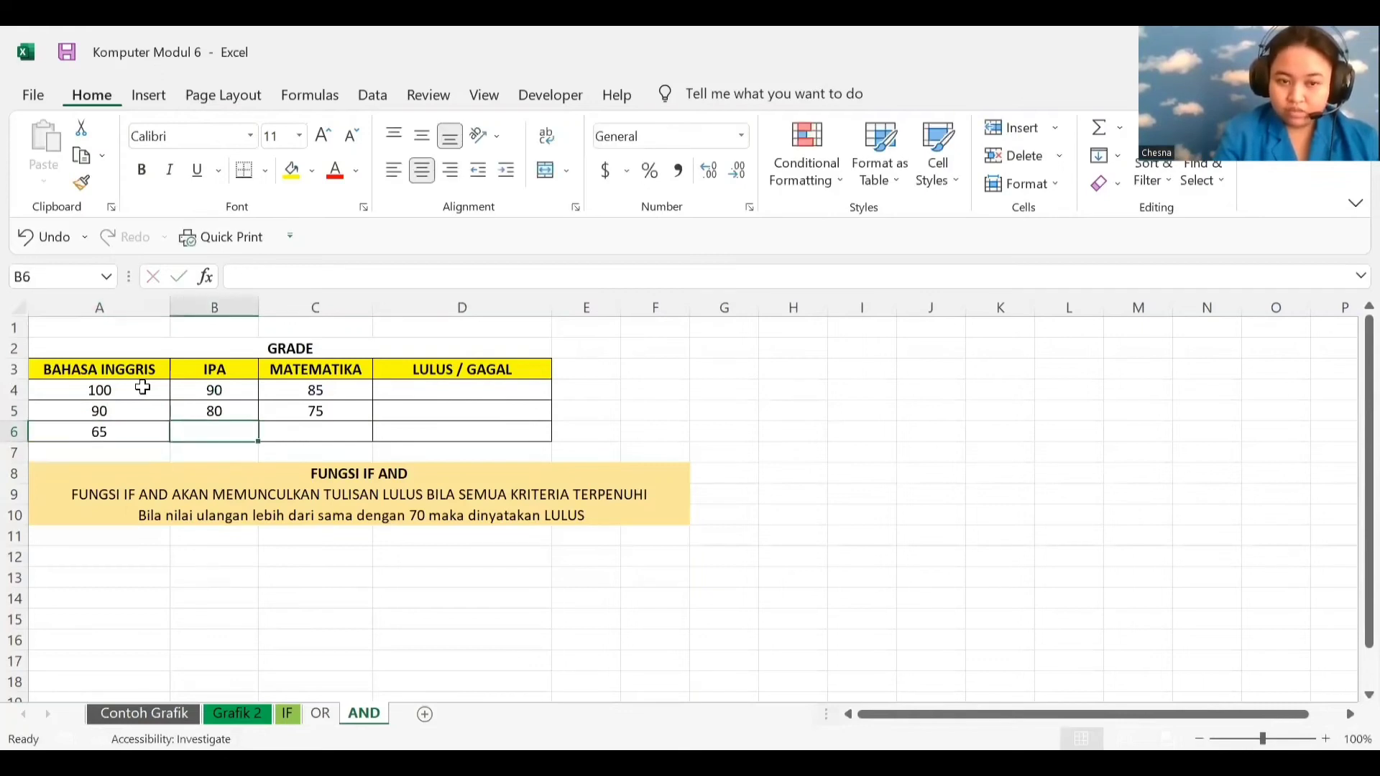
pyautogui.write('90')
pyautogui.press('Tab')
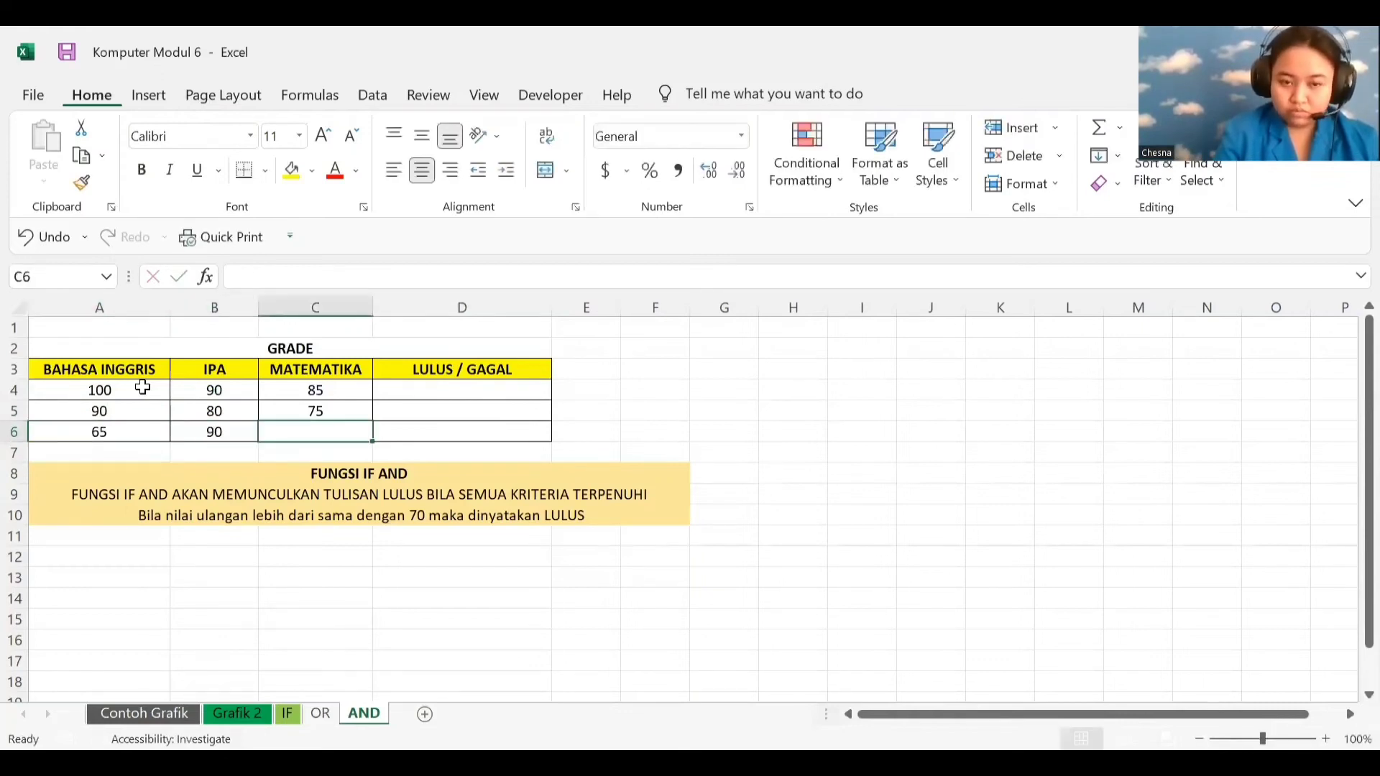
pyautogui.write('85')
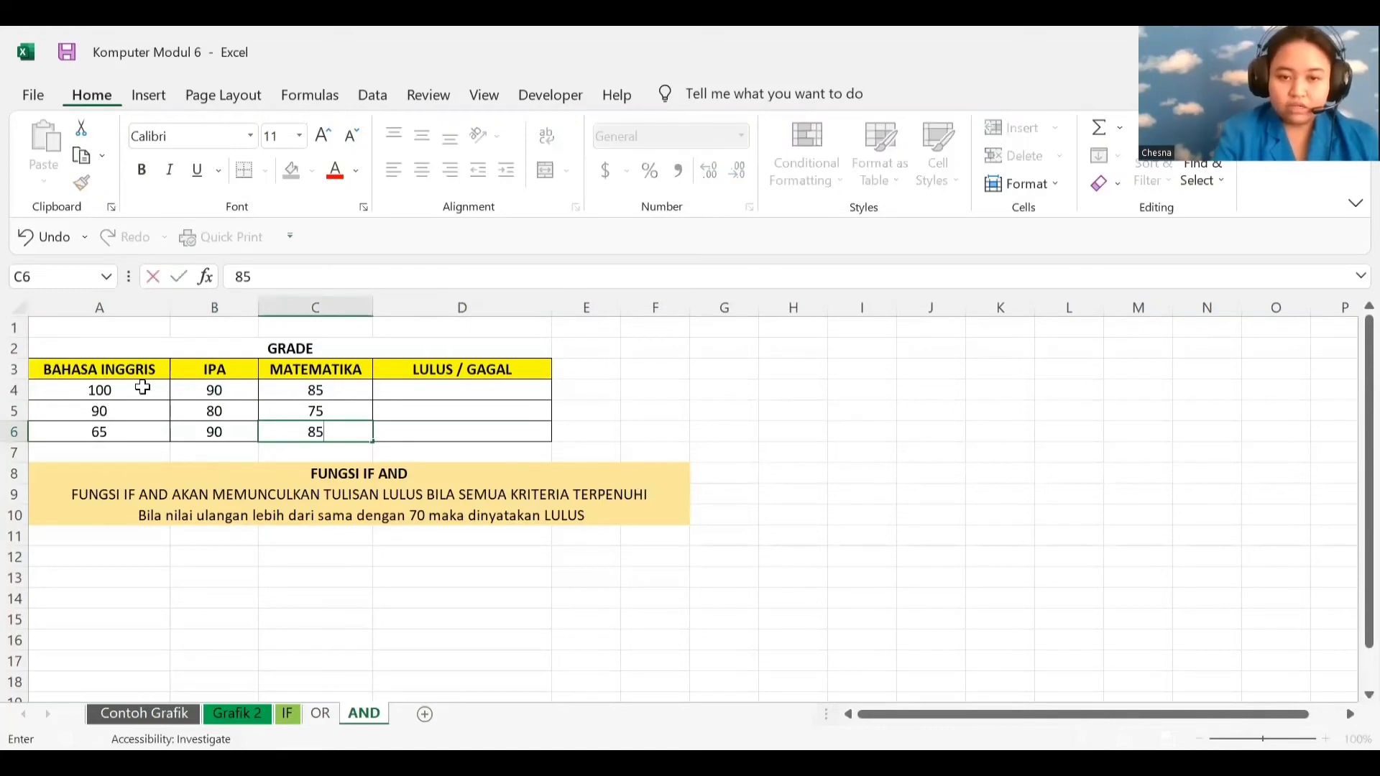
pyautogui.click(449, 390)
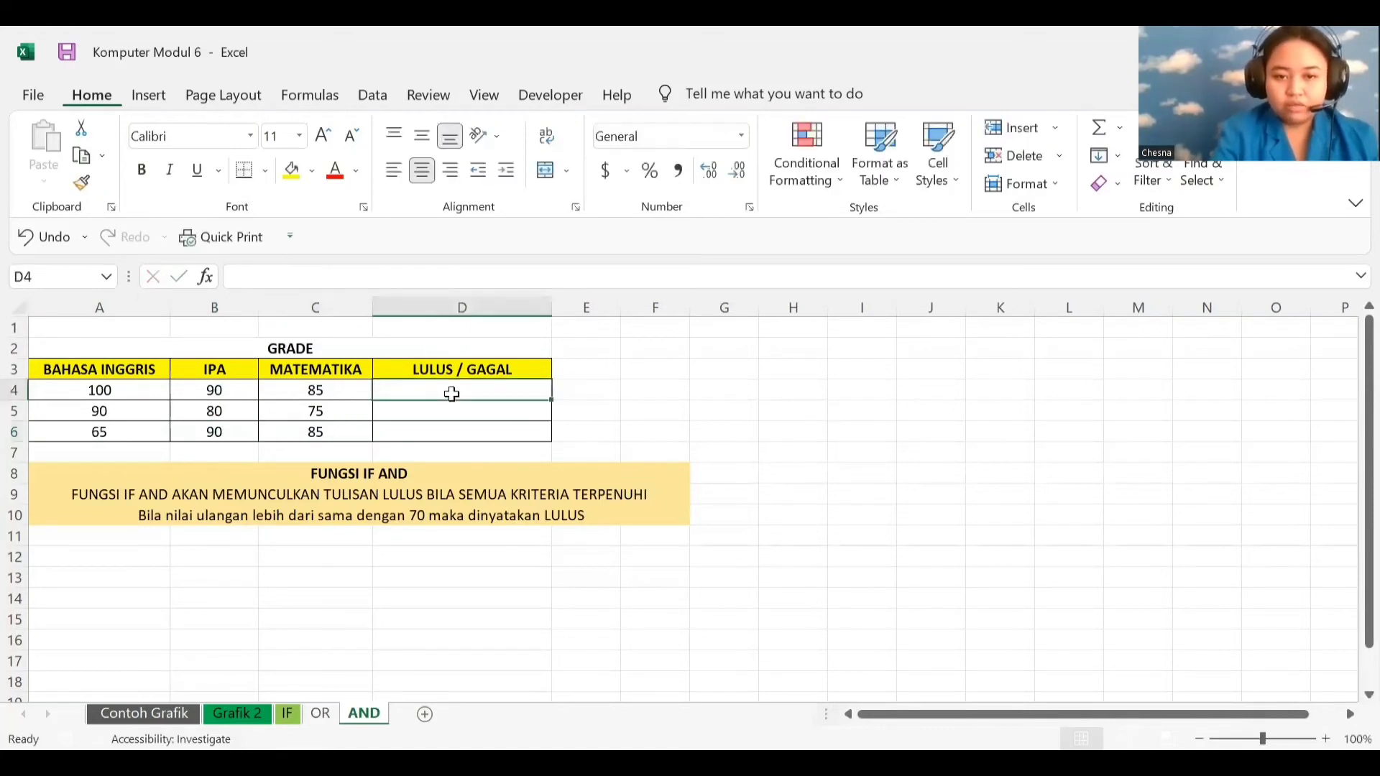
# Start an IF formula in D4 with a nested AND function as its logical test.
pyautogui.moveTo(104, 391); pyautogui.dragTo(344, 432)
pyautogui.click(434, 388)
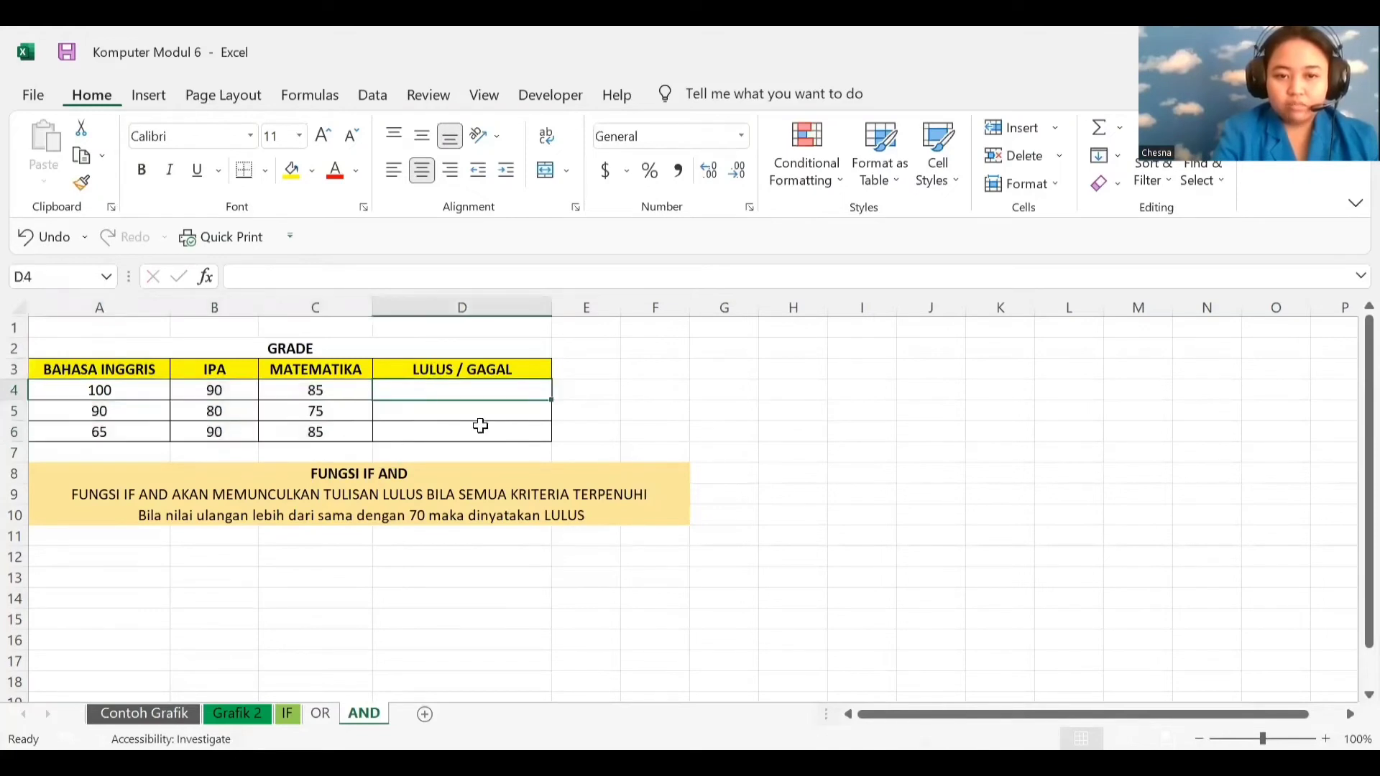
pyautogui.write('=')
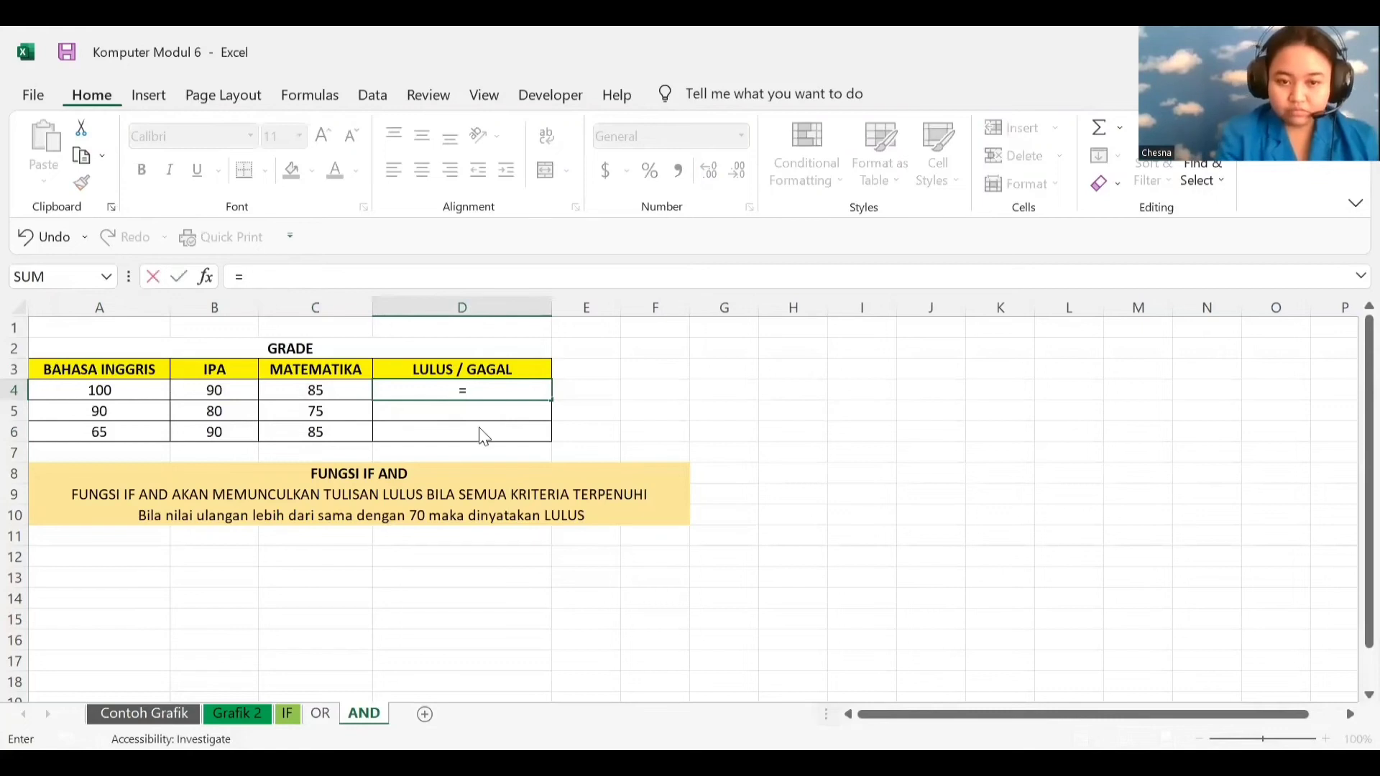
pyautogui.write('i')
pyautogui.press('BackSpace')
pyautogui.write('IF')
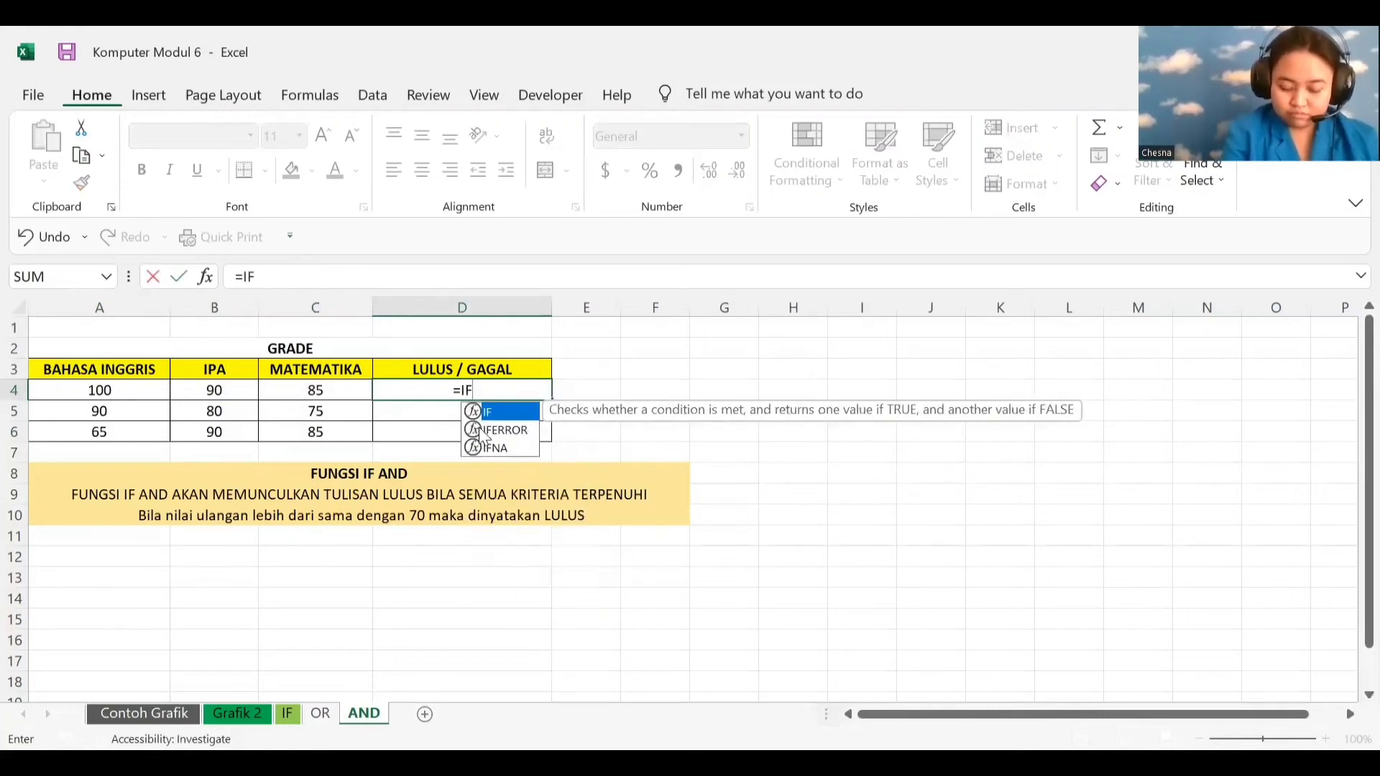
pyautogui.press('BackSpace')
pyautogui.press('BackSpace')
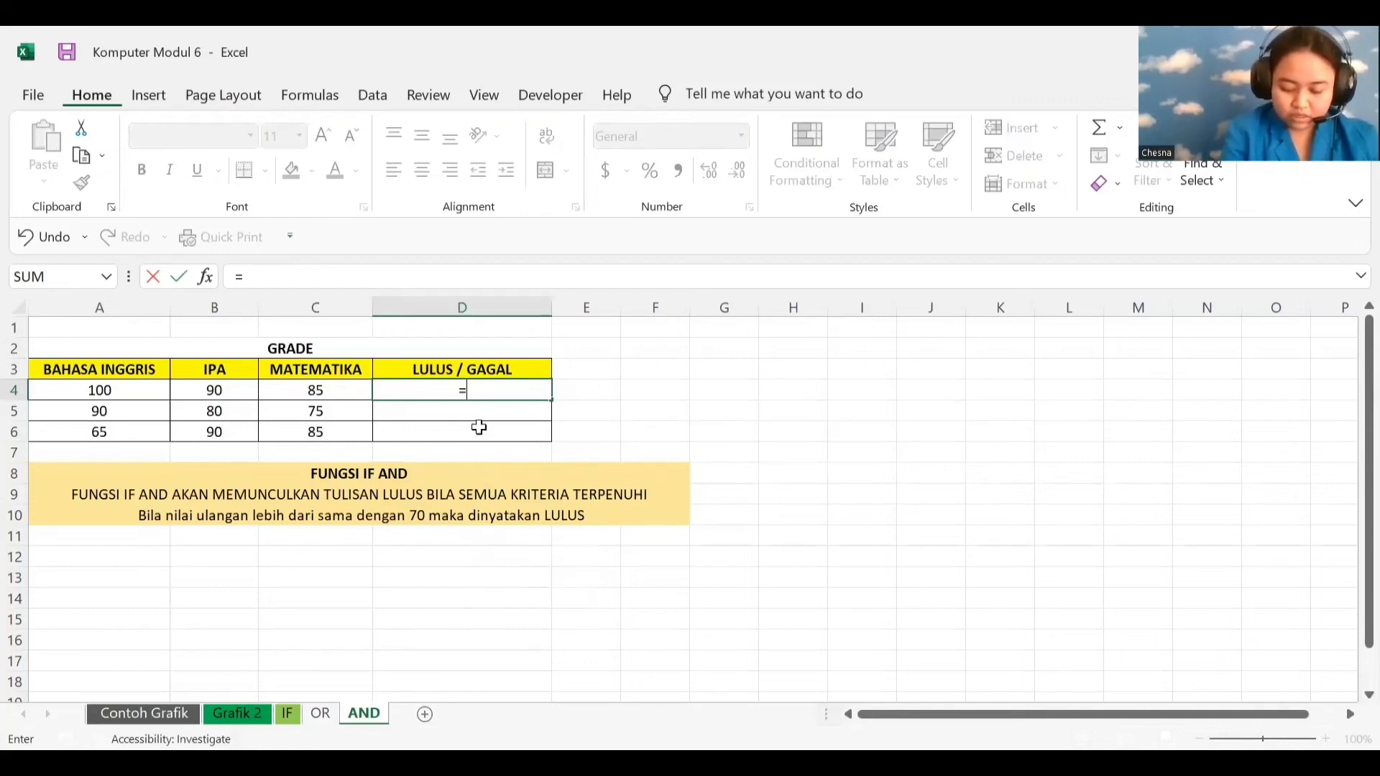
pyautogui.write('IF')
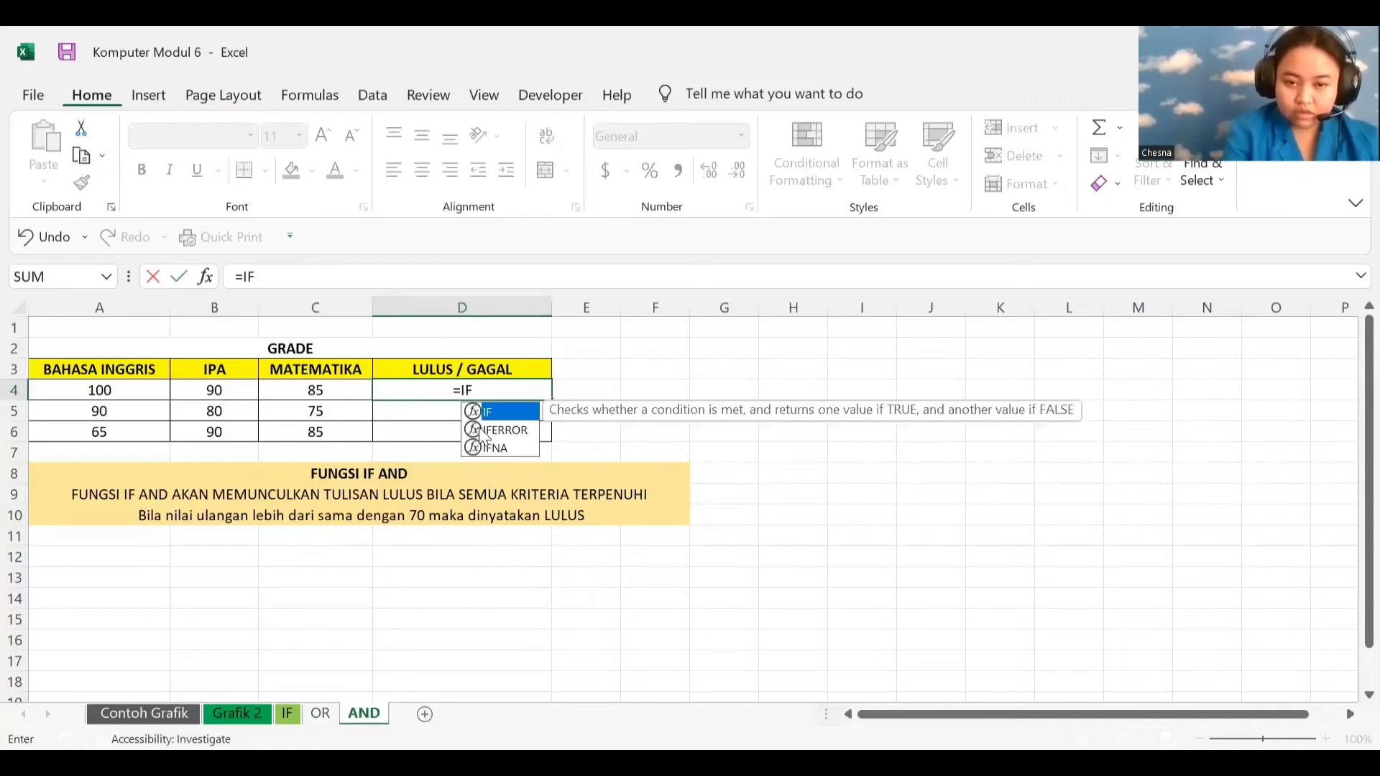
pyautogui.write('(')
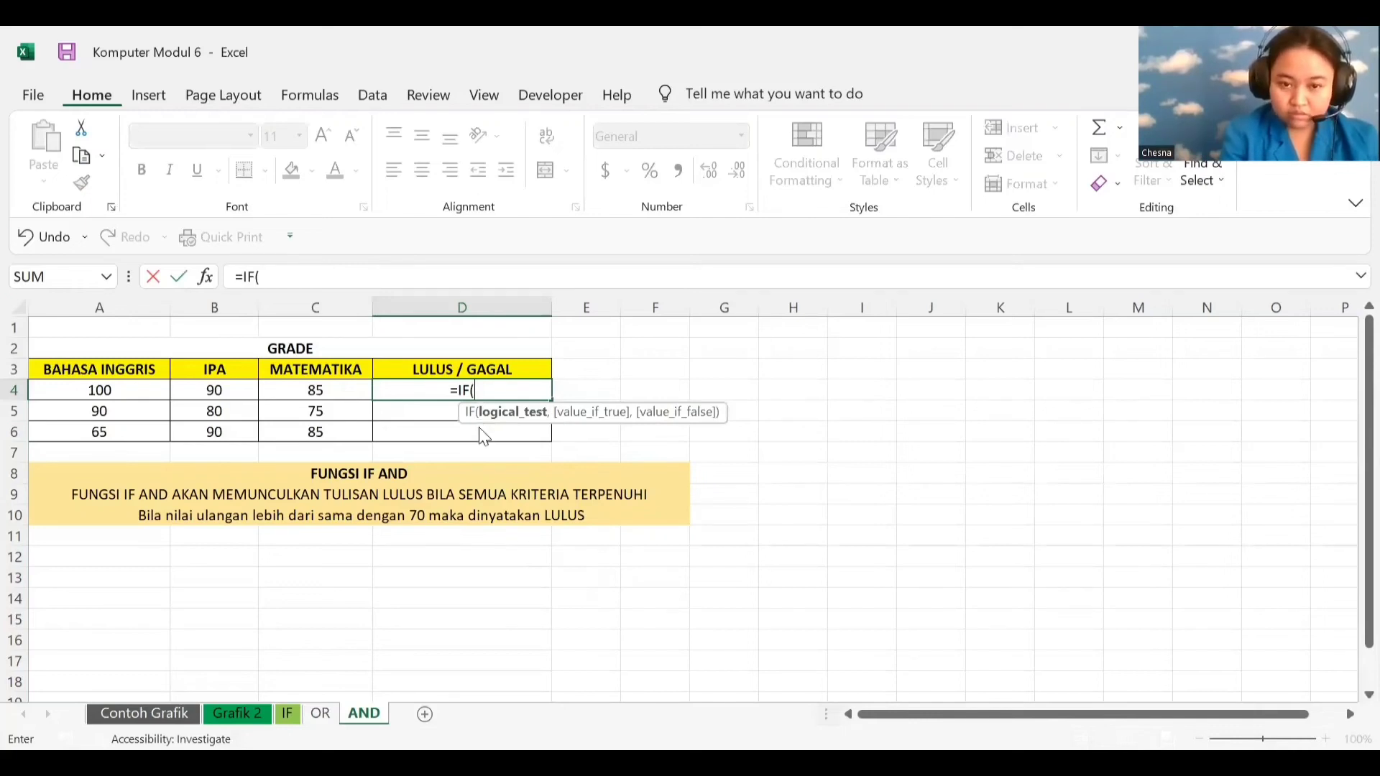
pyautogui.write('AND')
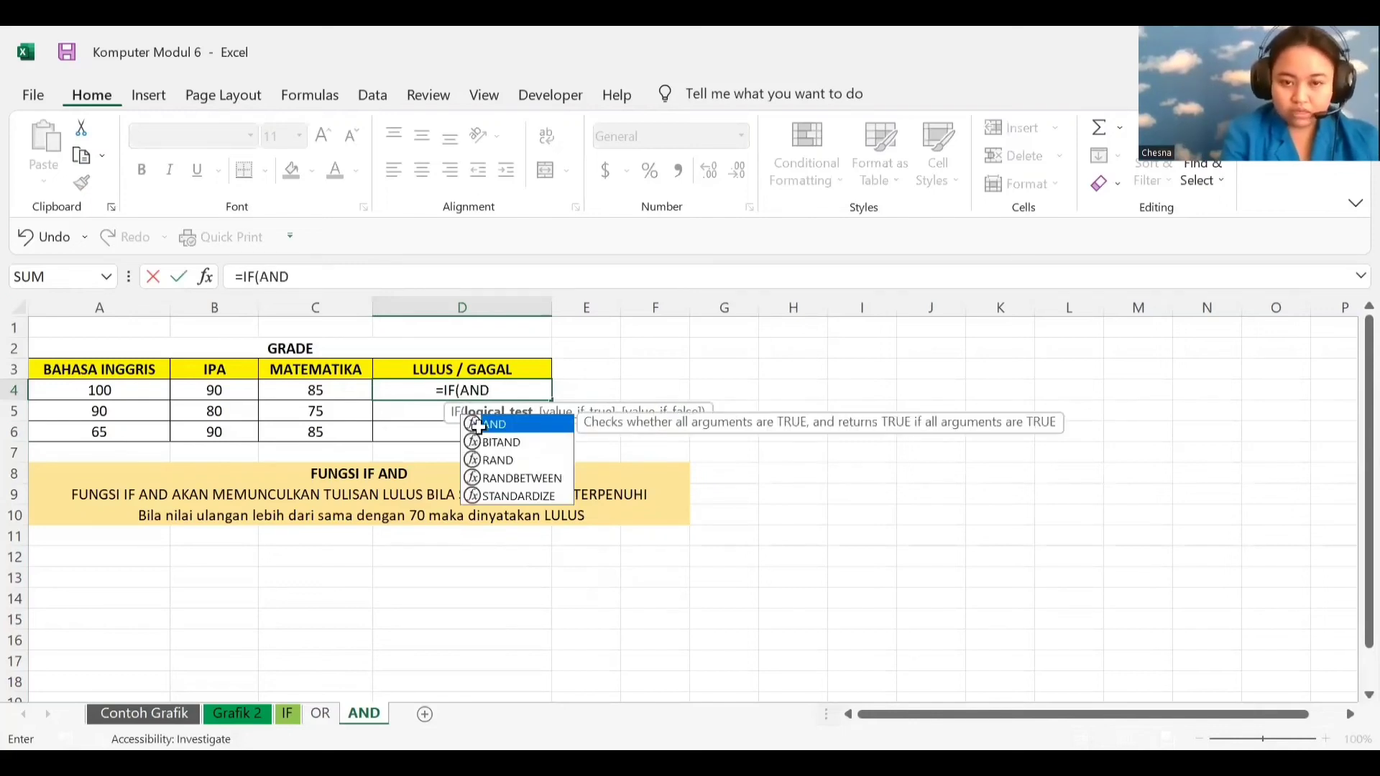
pyautogui.doubleClick(479, 426)
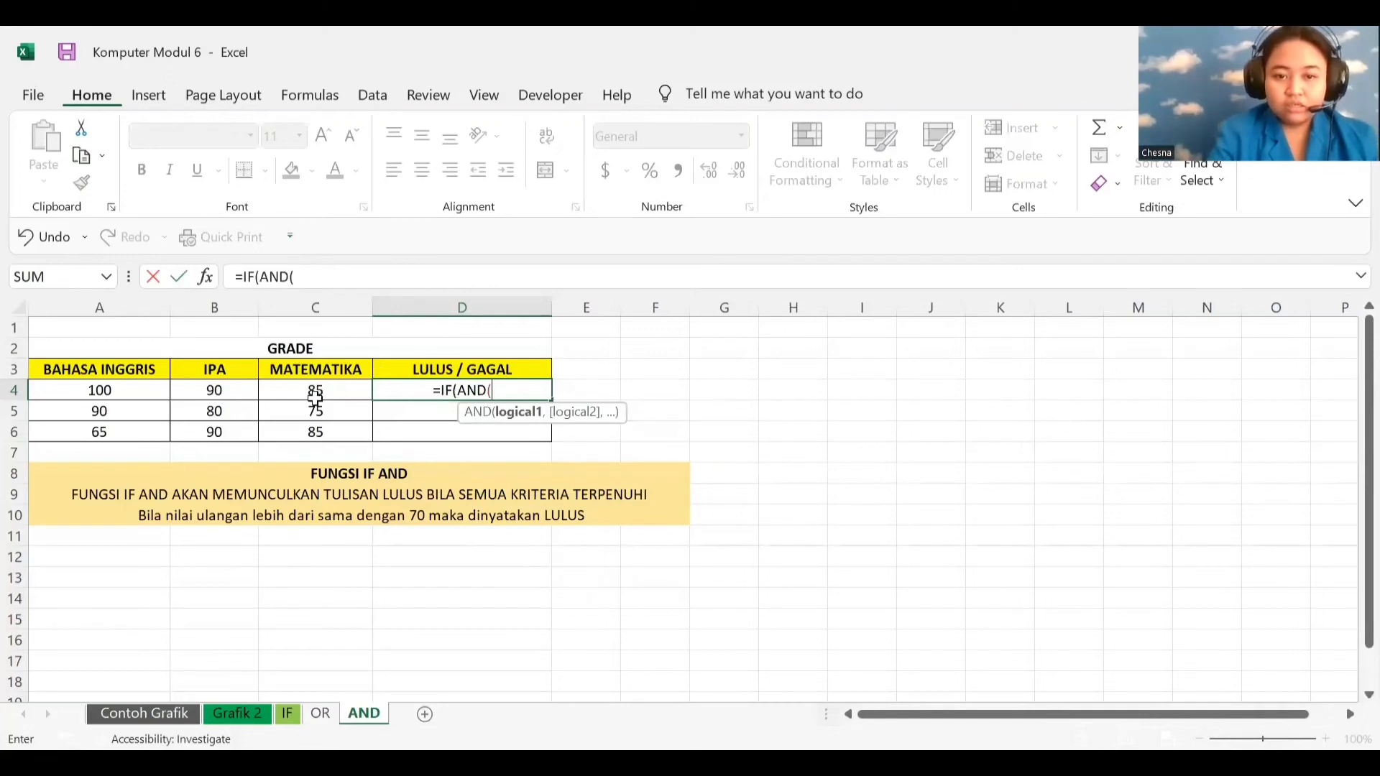
# Add the conditions A4>70, B4>70 and C4>70 to the AND test in D4 and close its parenthesis.
pyautogui.click(121, 395)
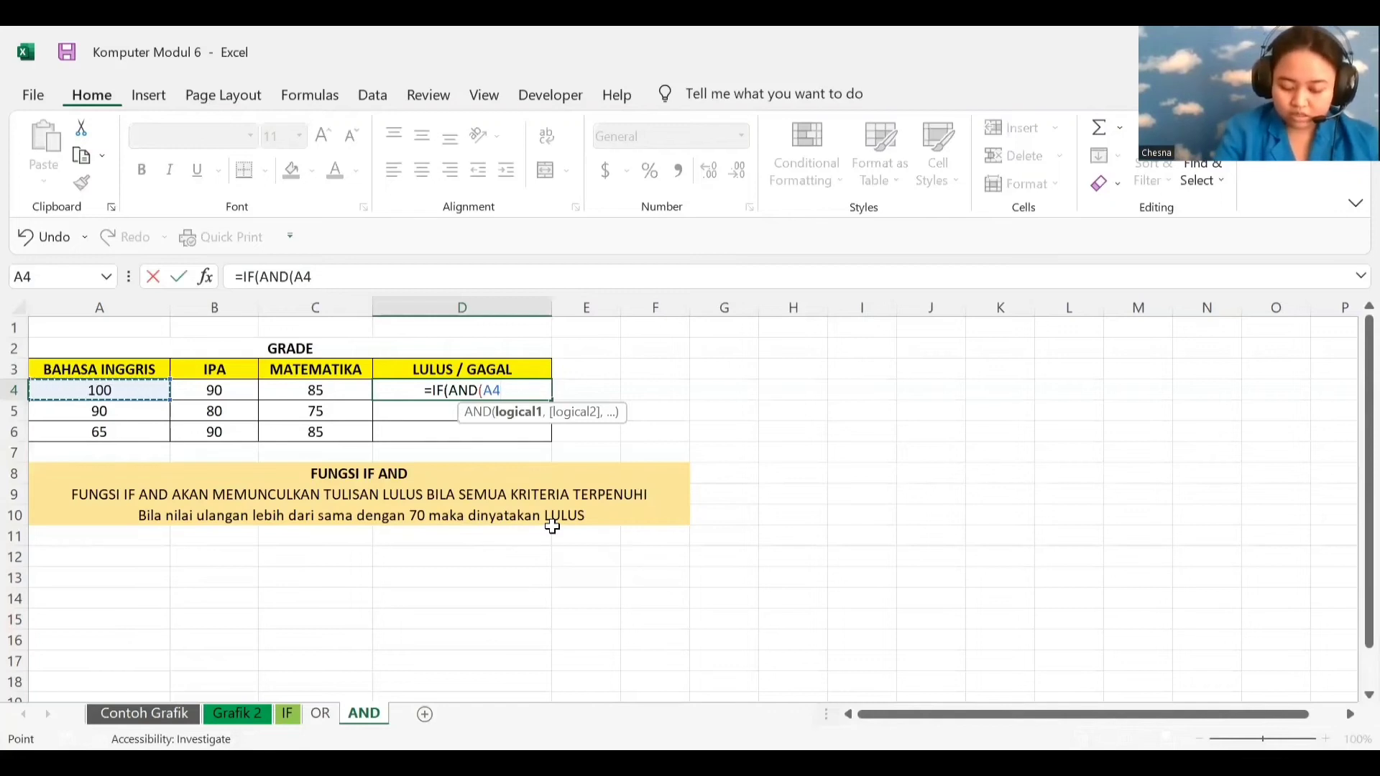
pyautogui.write('>')
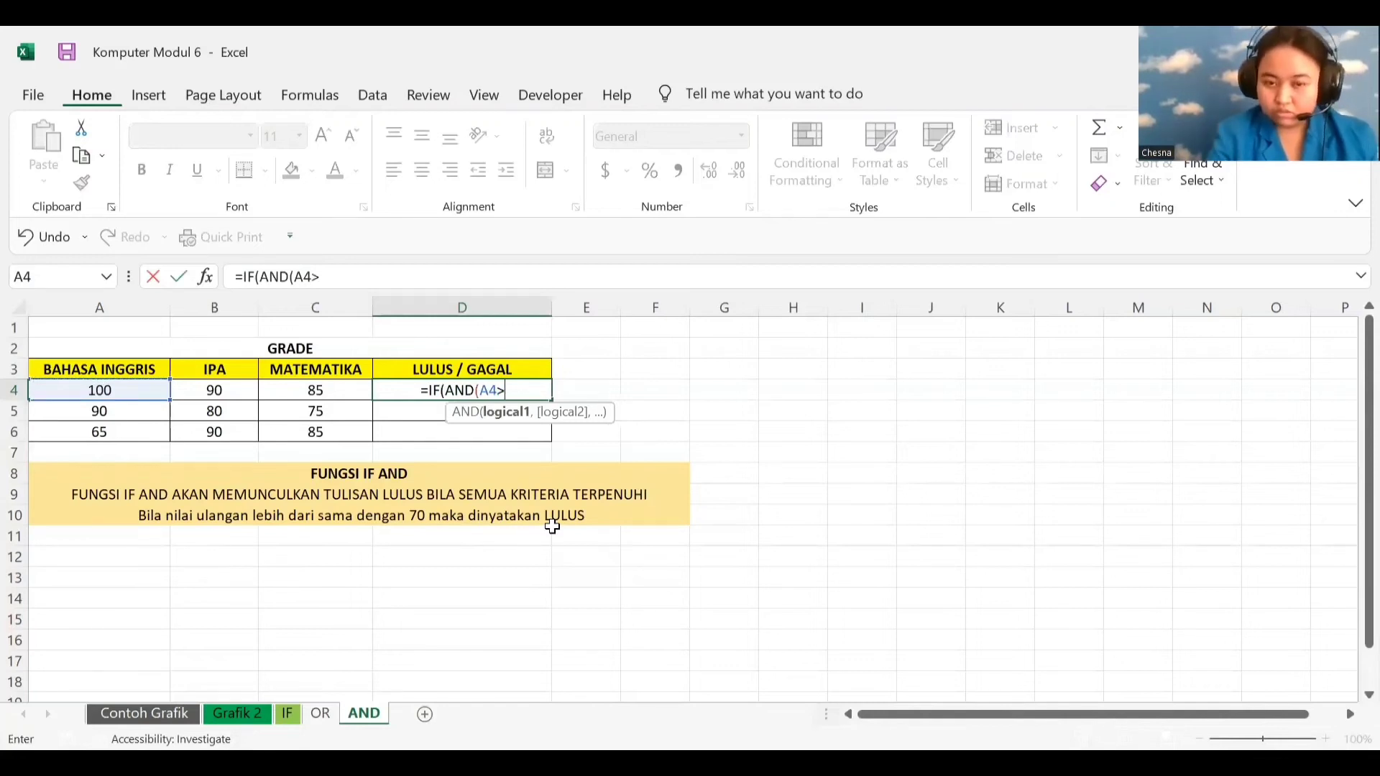
pyautogui.write('70')
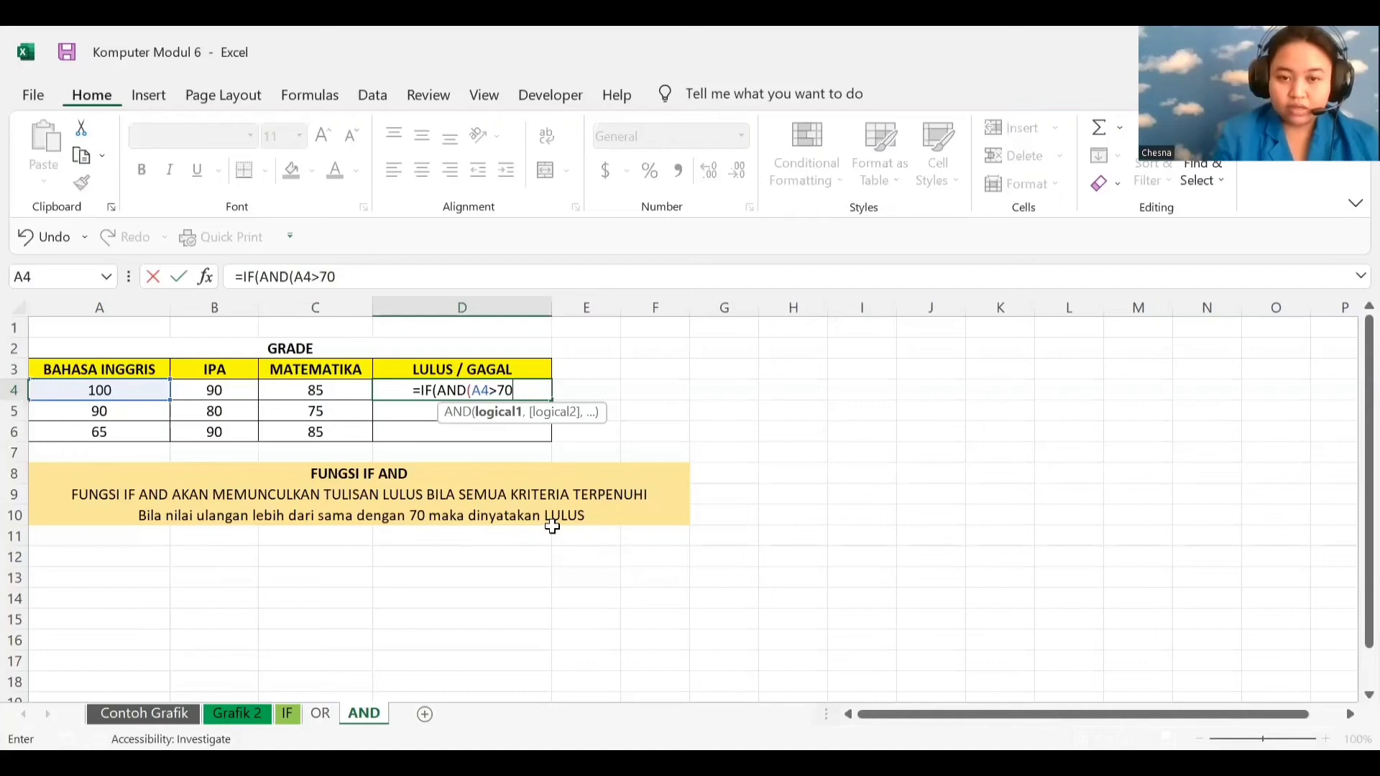
pyautogui.write(',')
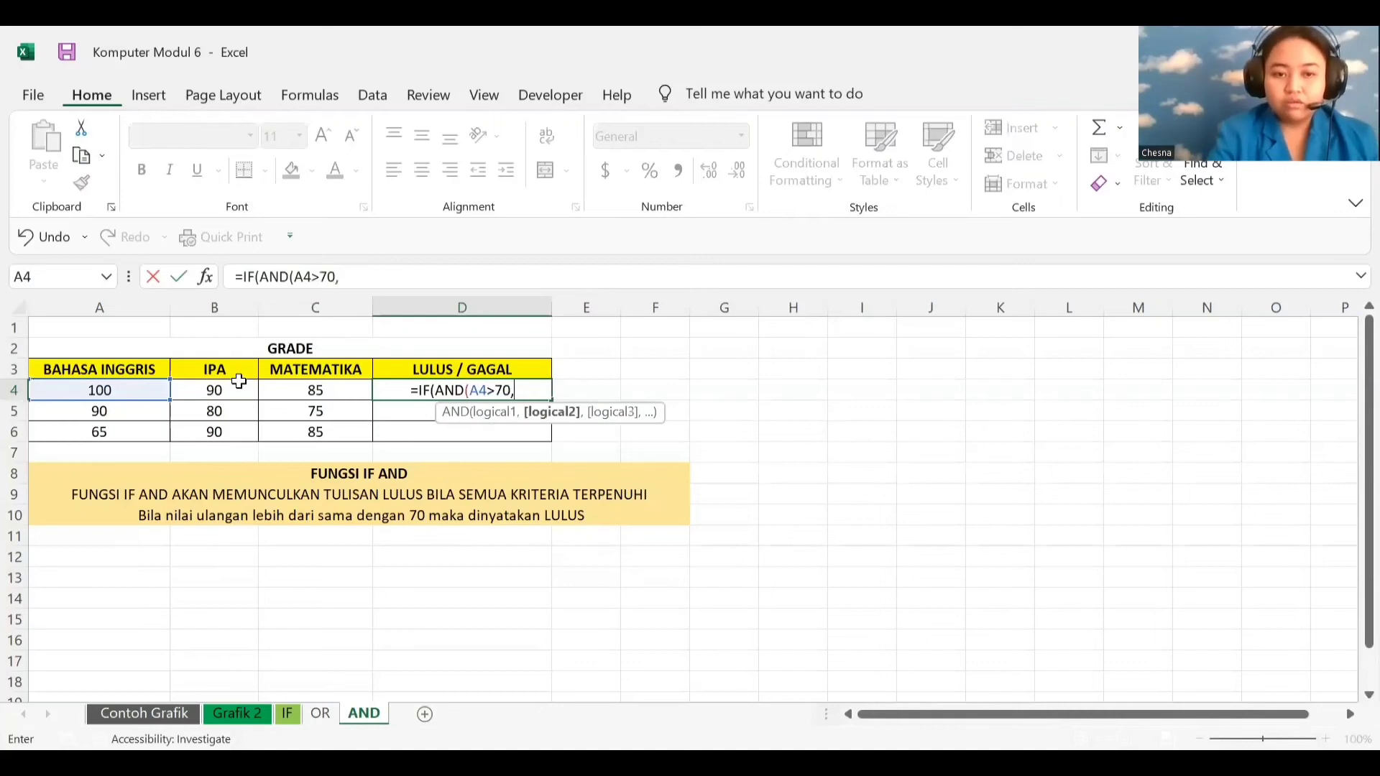
pyautogui.click(240, 386)
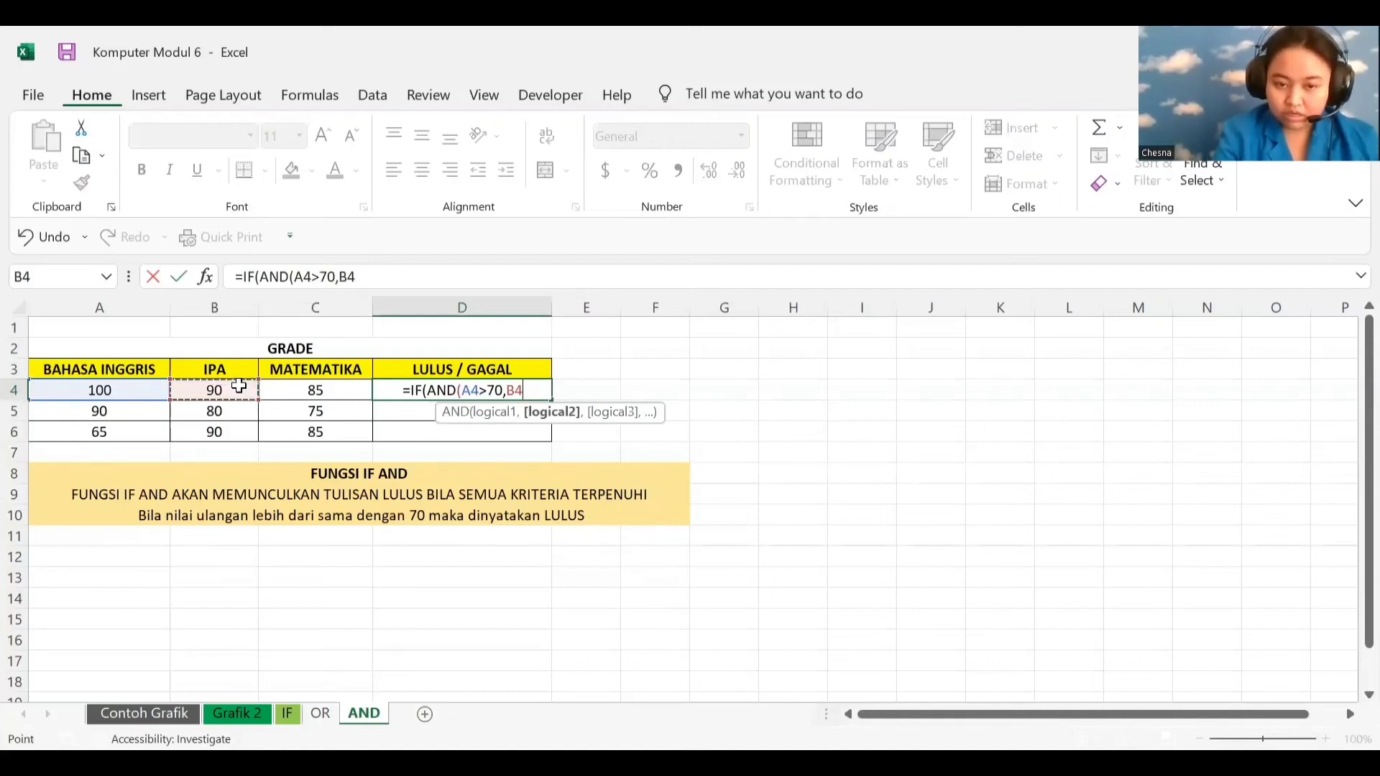
pyautogui.write('>')
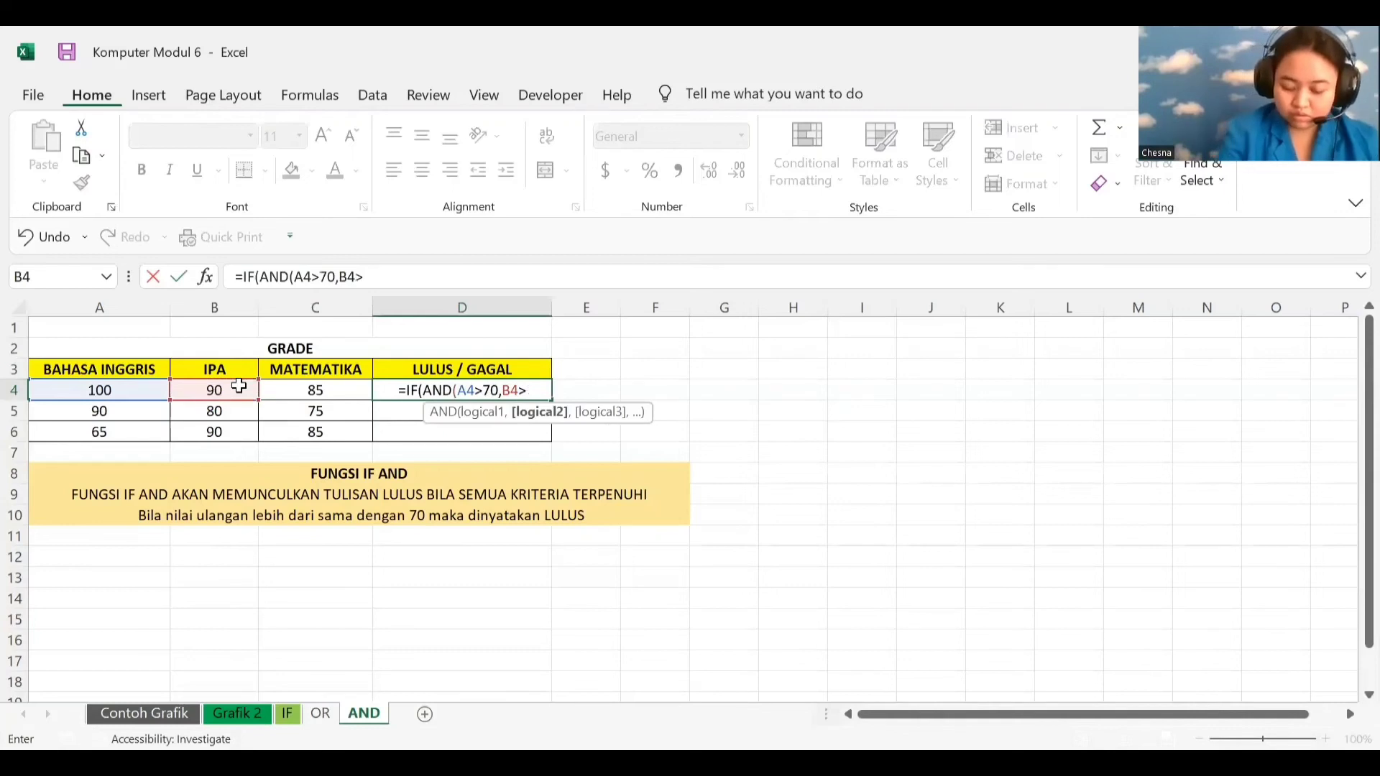
pyautogui.write('70,')
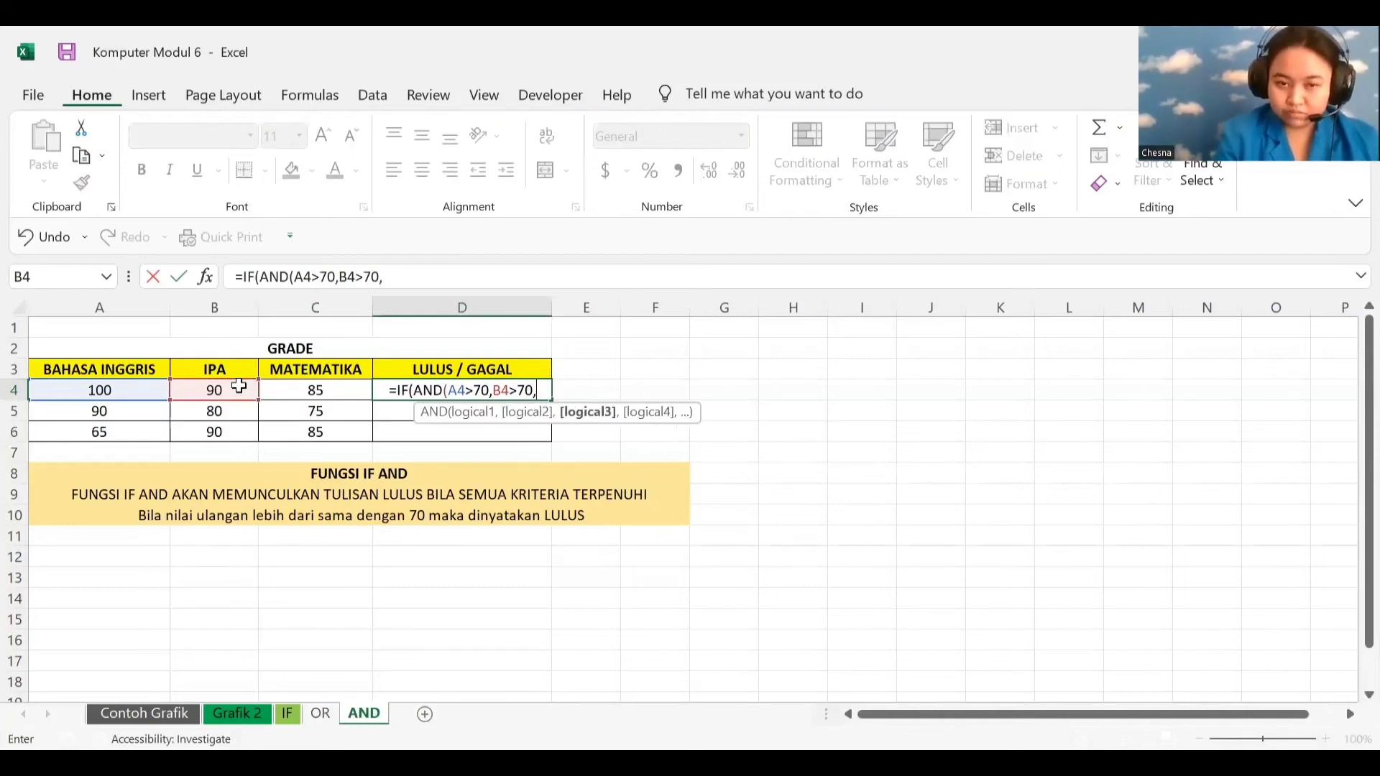
pyautogui.click(358, 390)
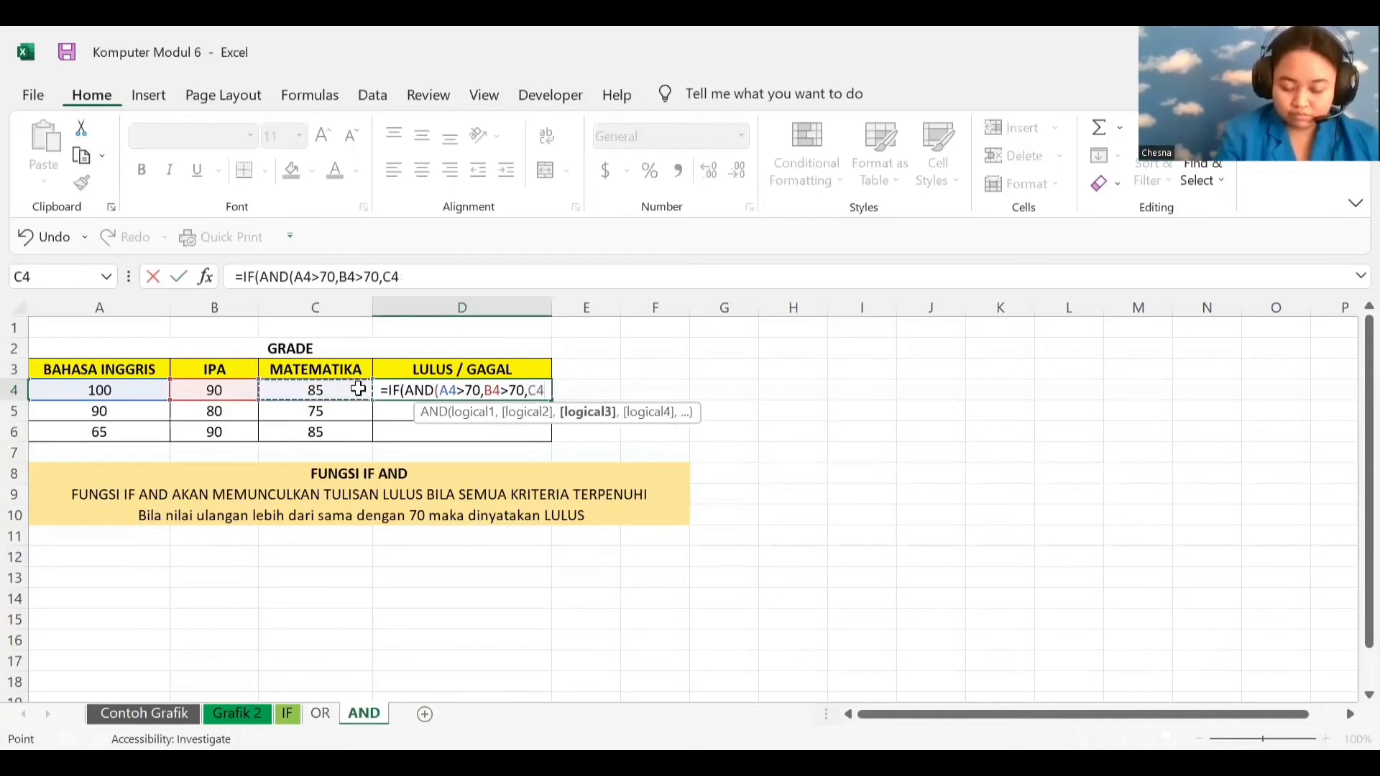
pyautogui.write('>')
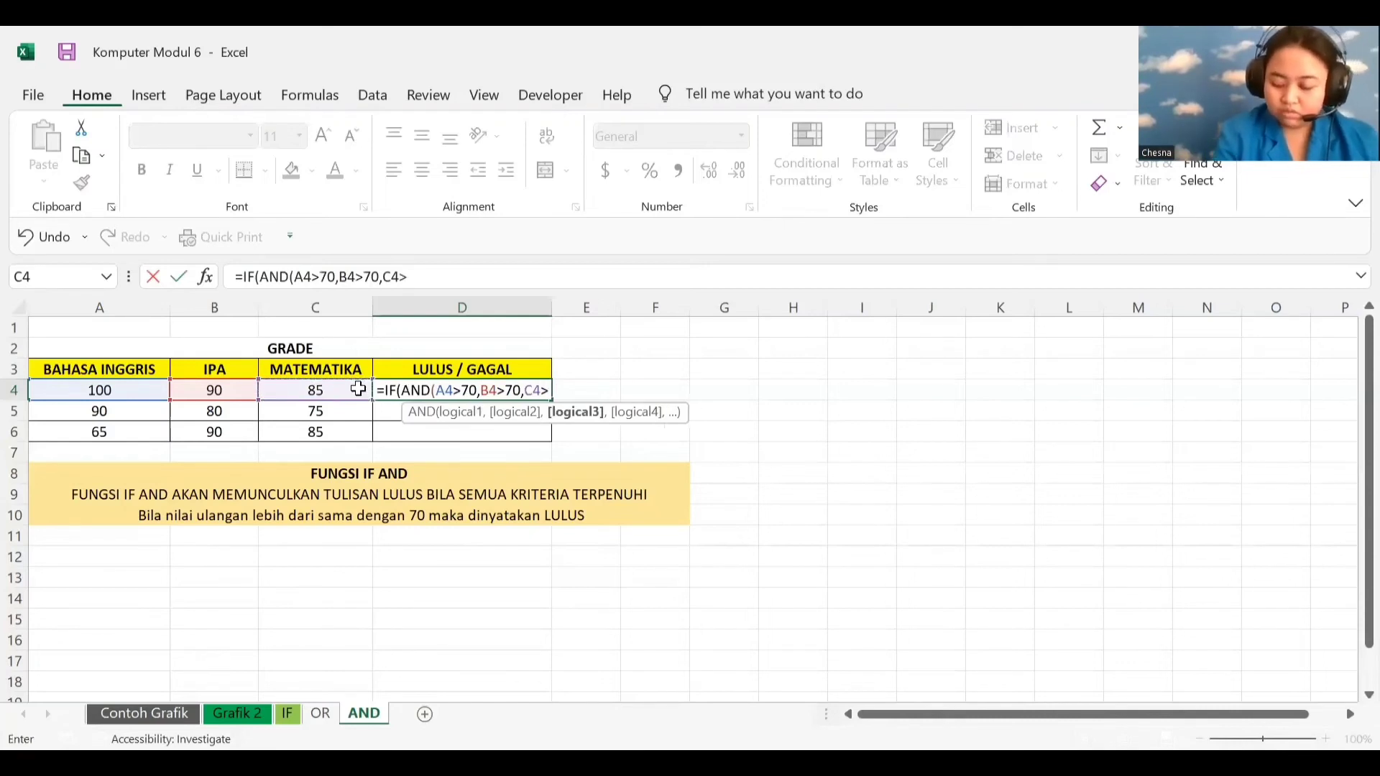
pyautogui.write('70')
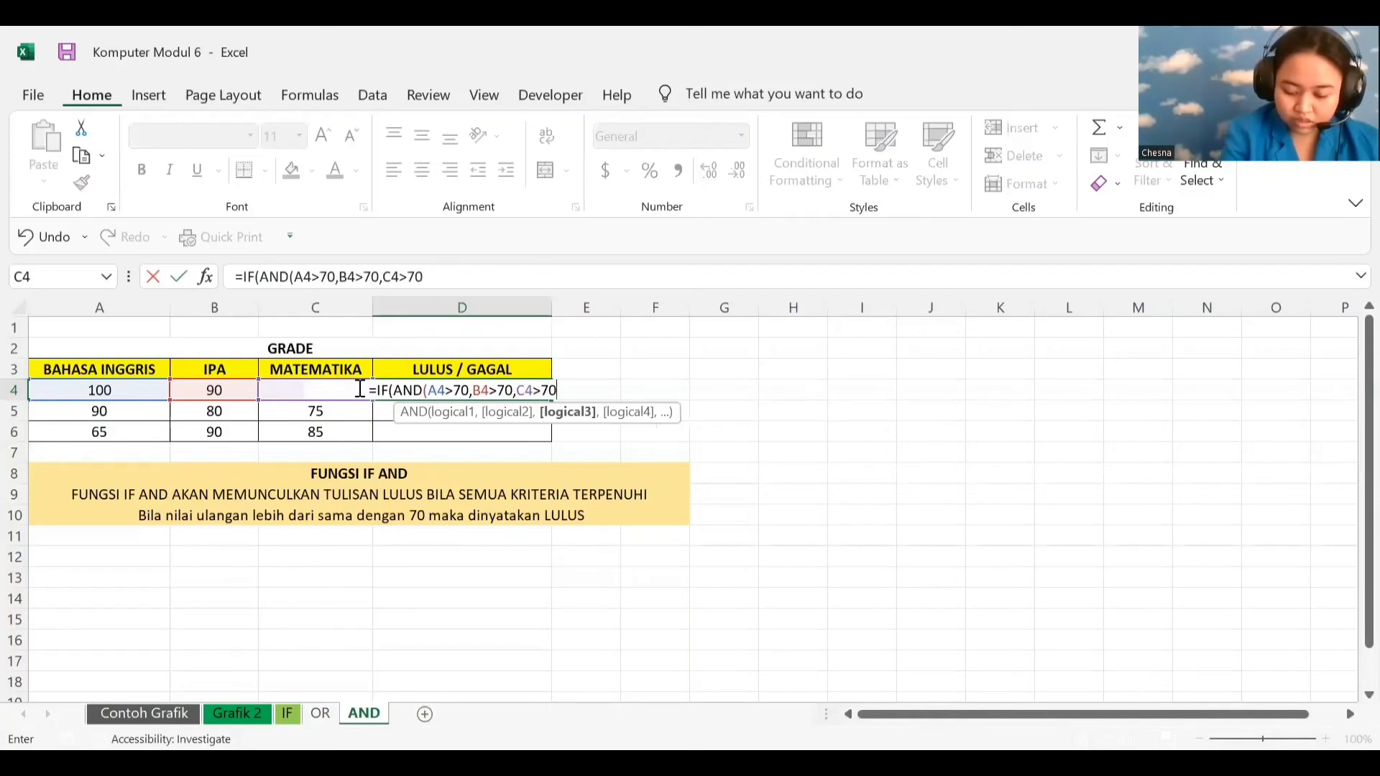
pyautogui.write(')')
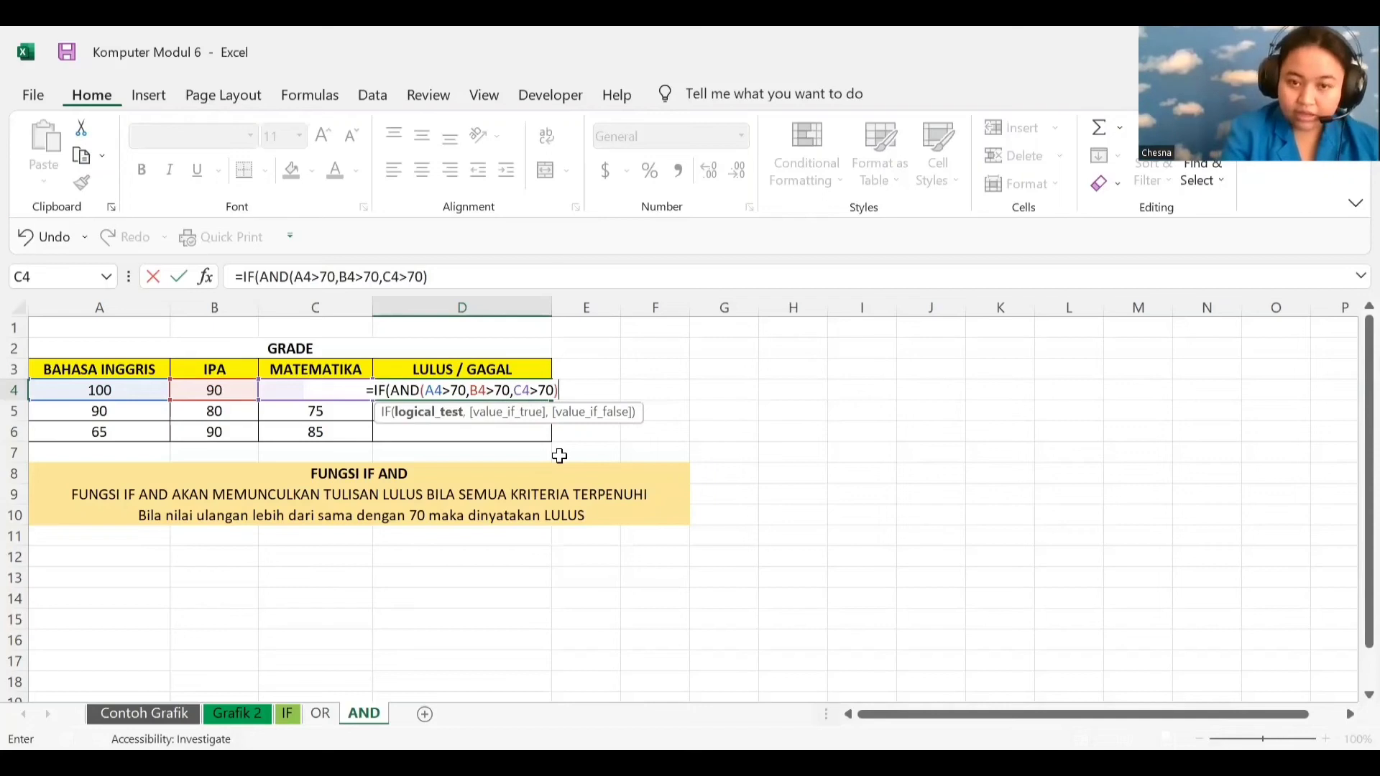
# Finish the IF AND formula in D4 with "LULUS" as the true result and "GAGAL" as the false result.
pyautogui.write(',"')
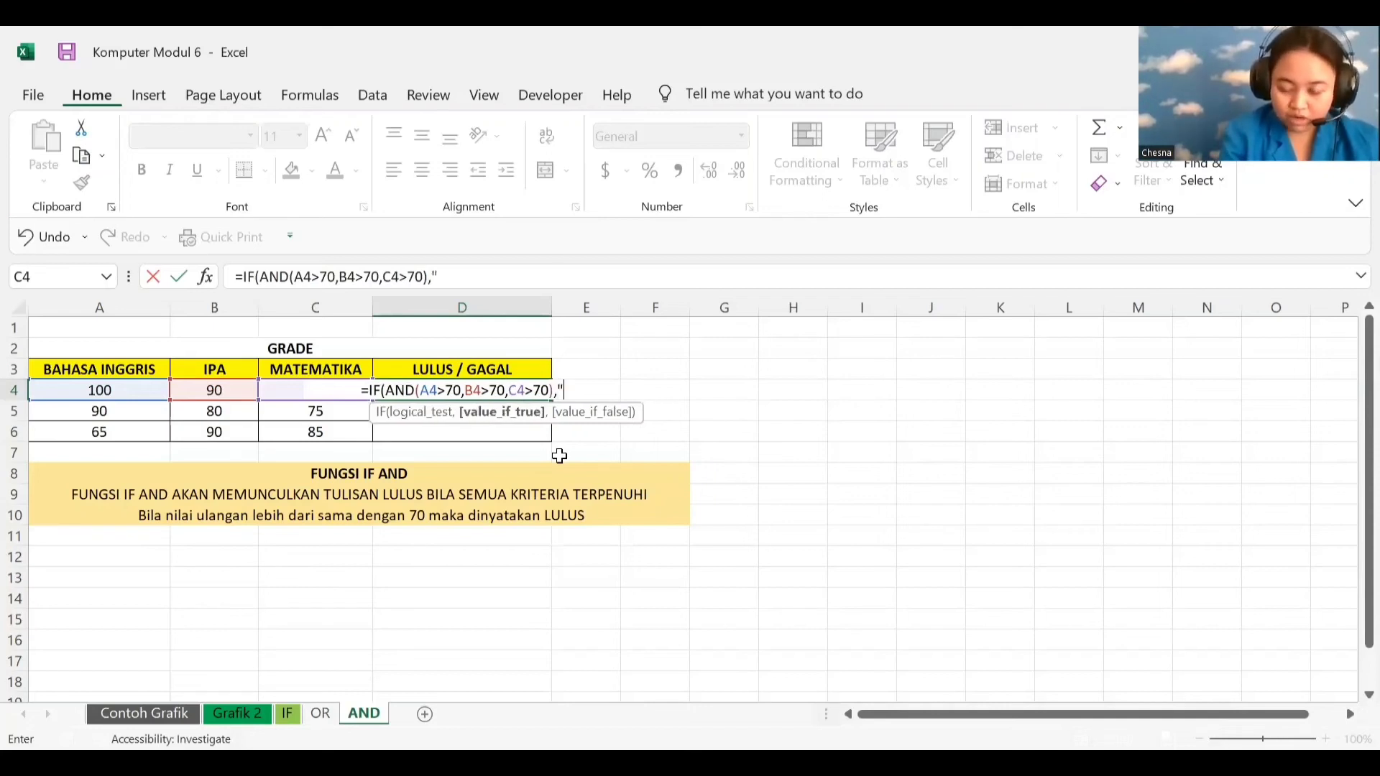
pyautogui.write('LULUS"')
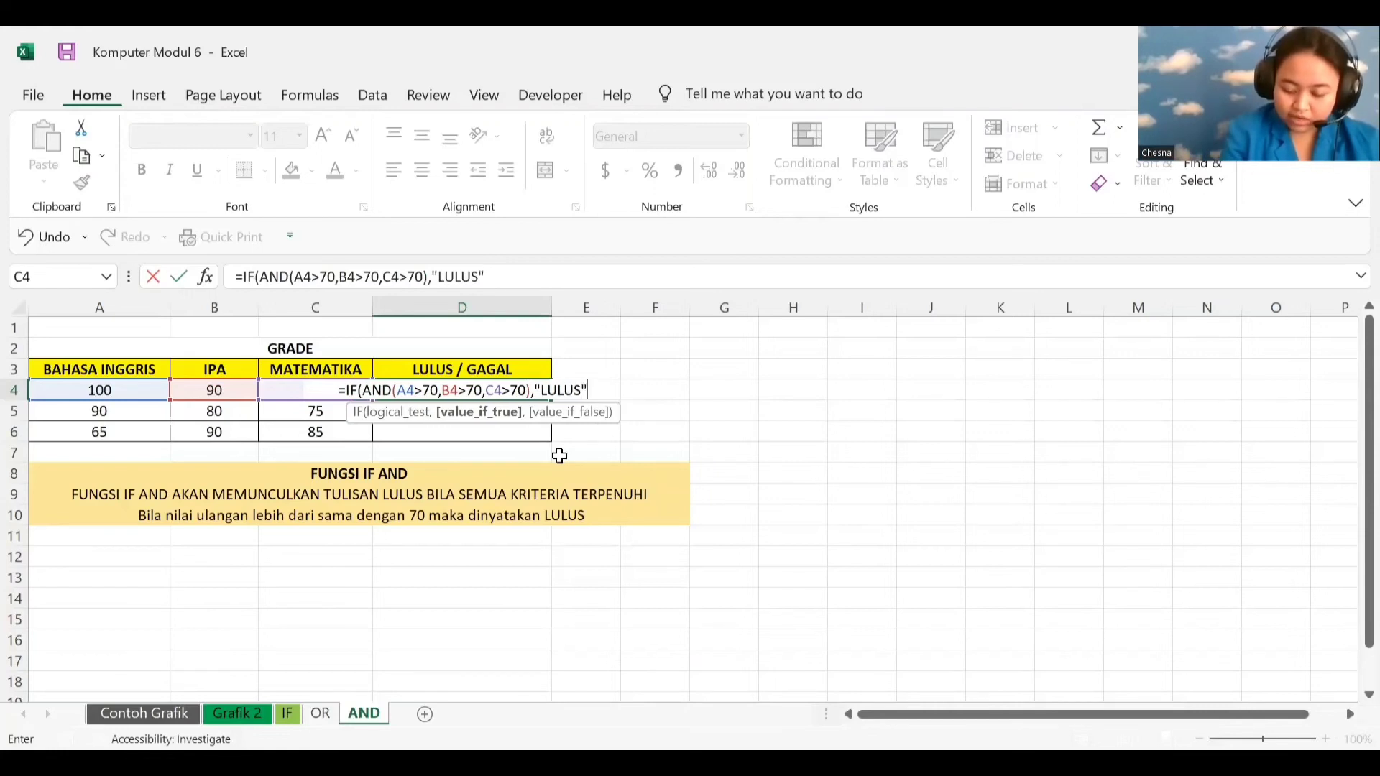
pyautogui.write(',"')
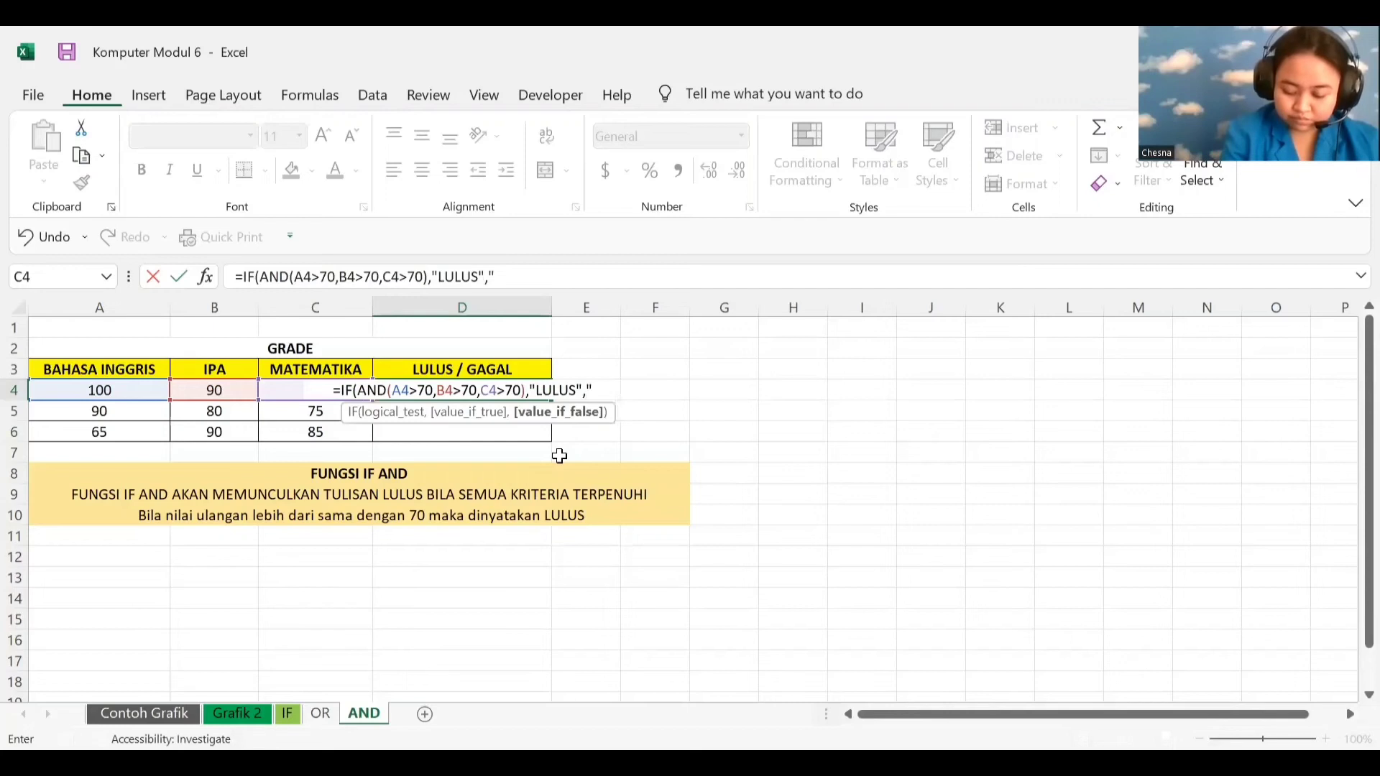
pyautogui.write('GAGAL")')
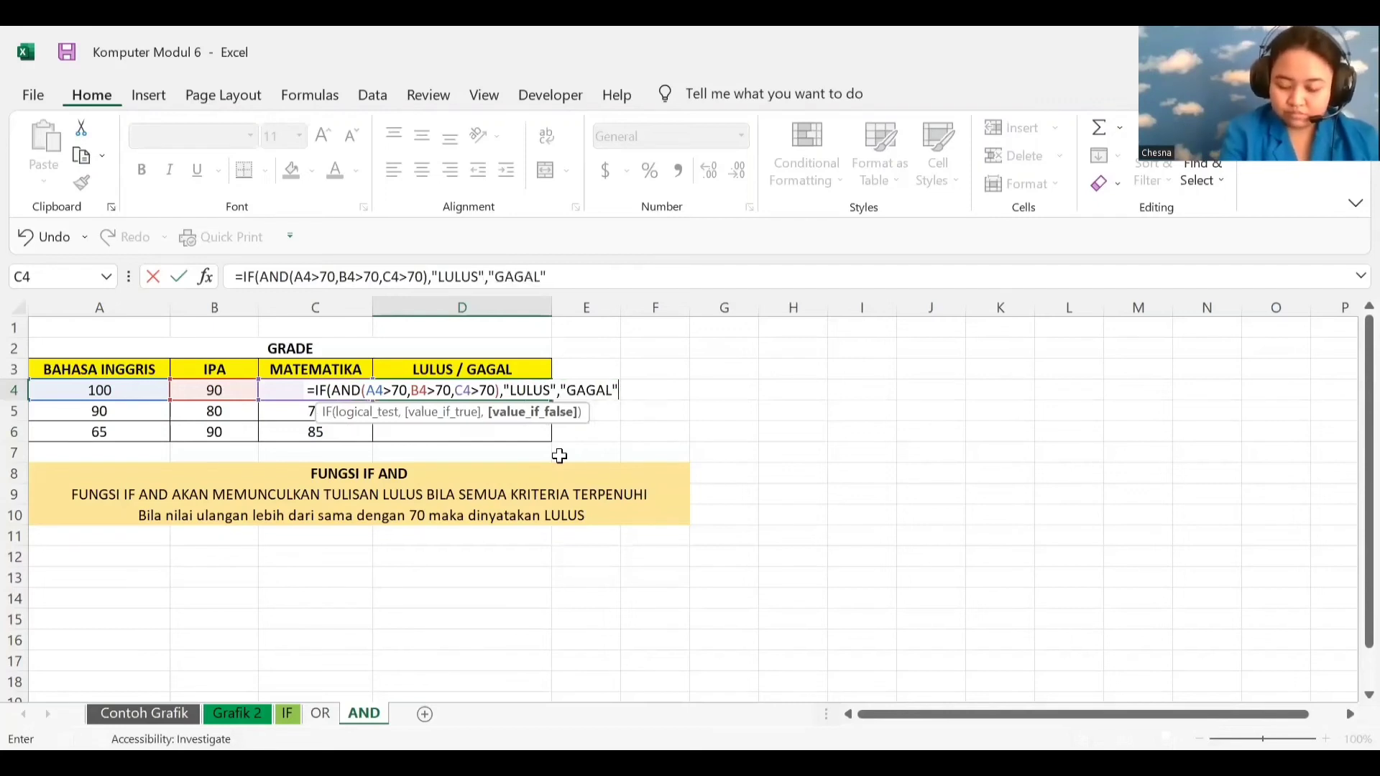
pyautogui.press('Return')
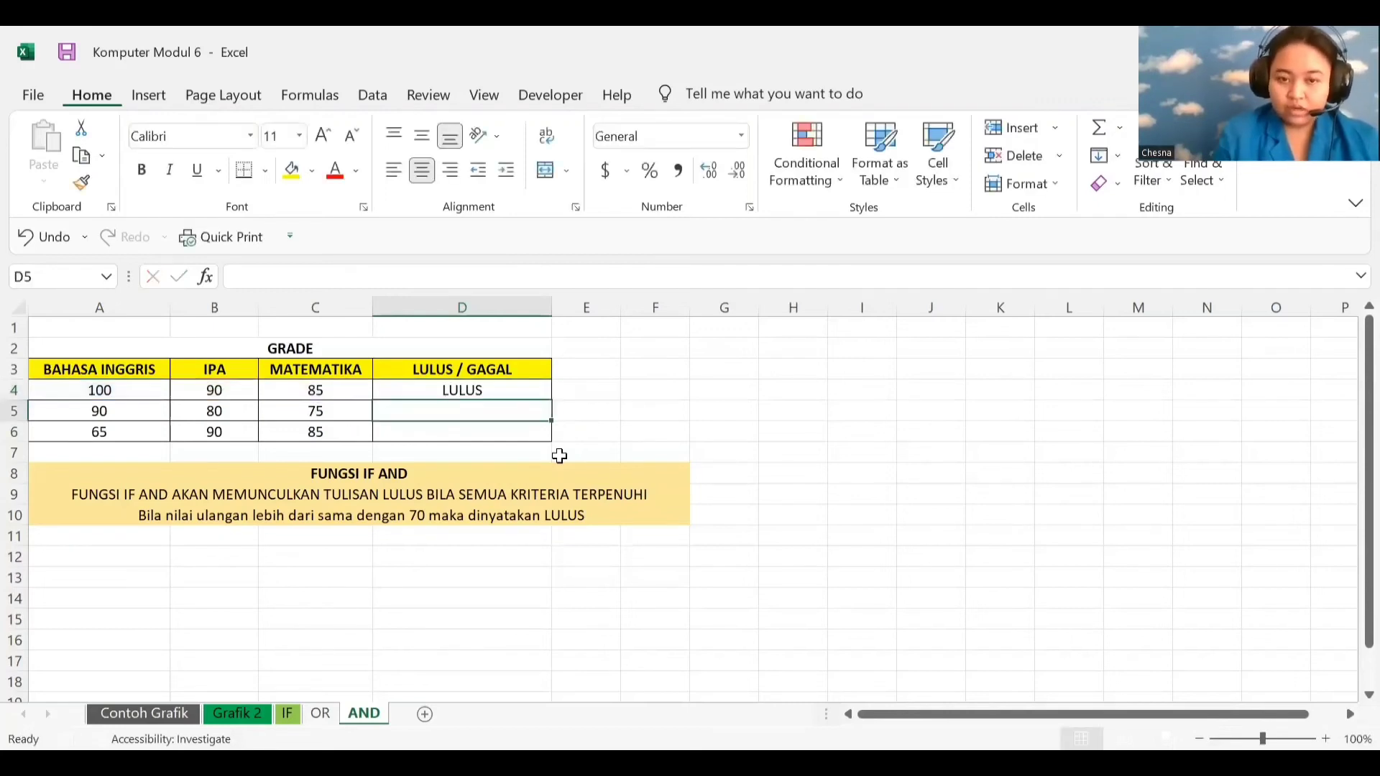
# Copy the D4 formula down to D5 and D6.
pyautogui.click(447, 392)
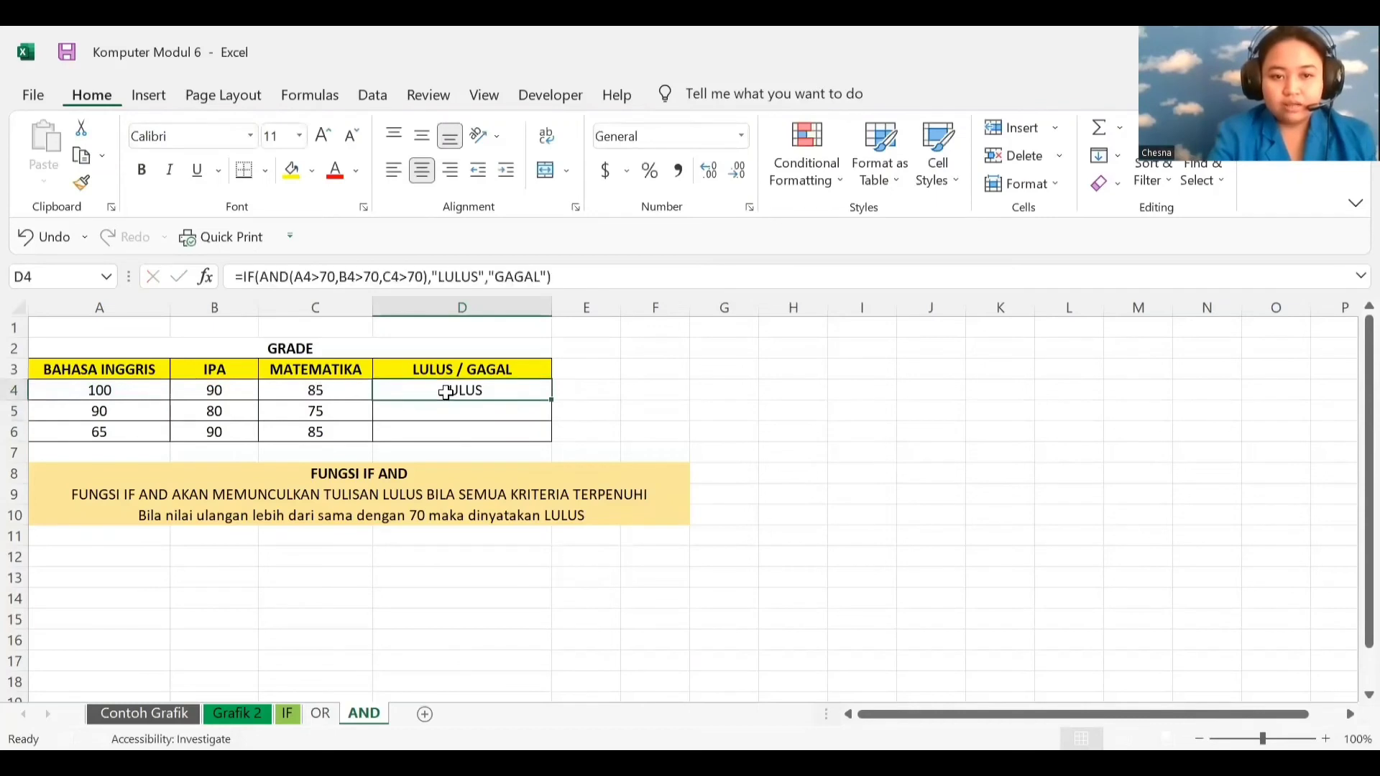
pyautogui.click(96, 393)
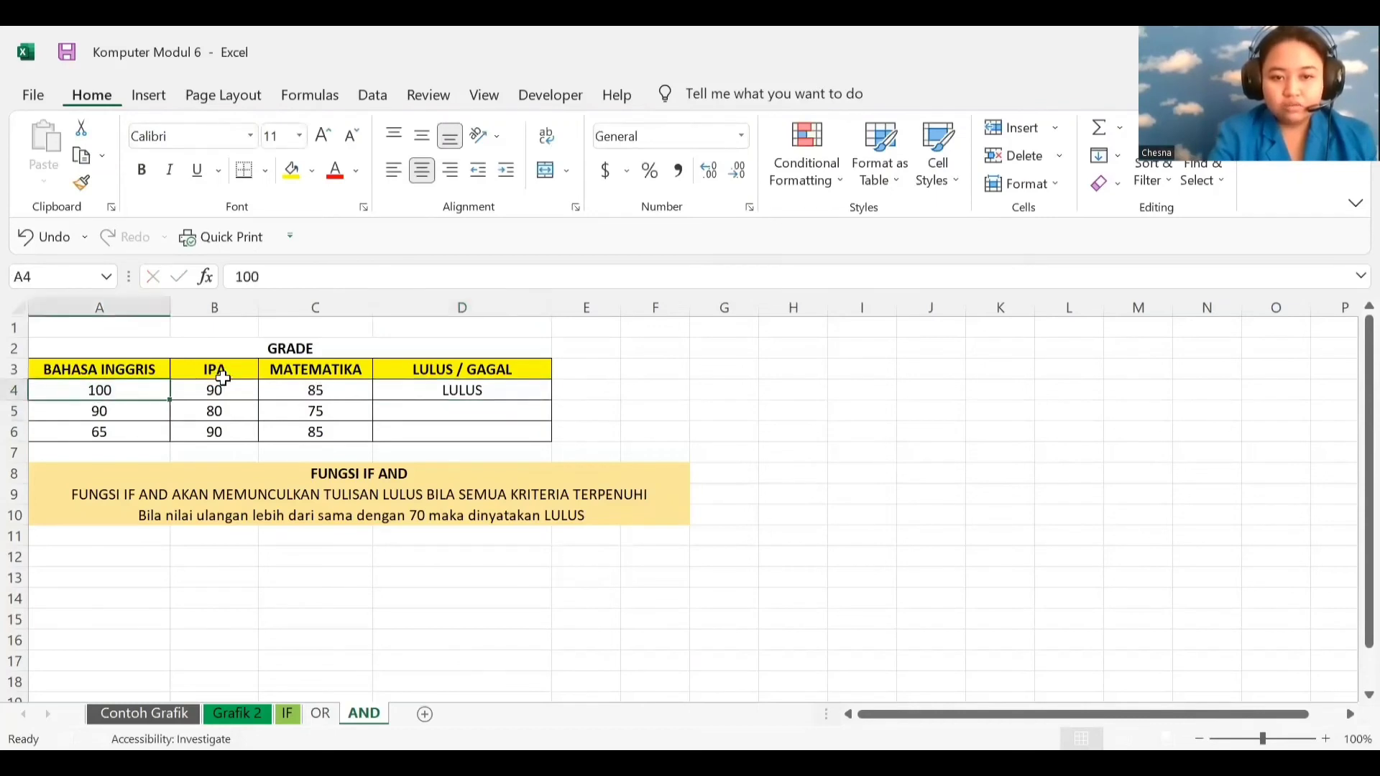
pyautogui.click(216, 371)
pyautogui.click(348, 405)
pyautogui.click(442, 404)
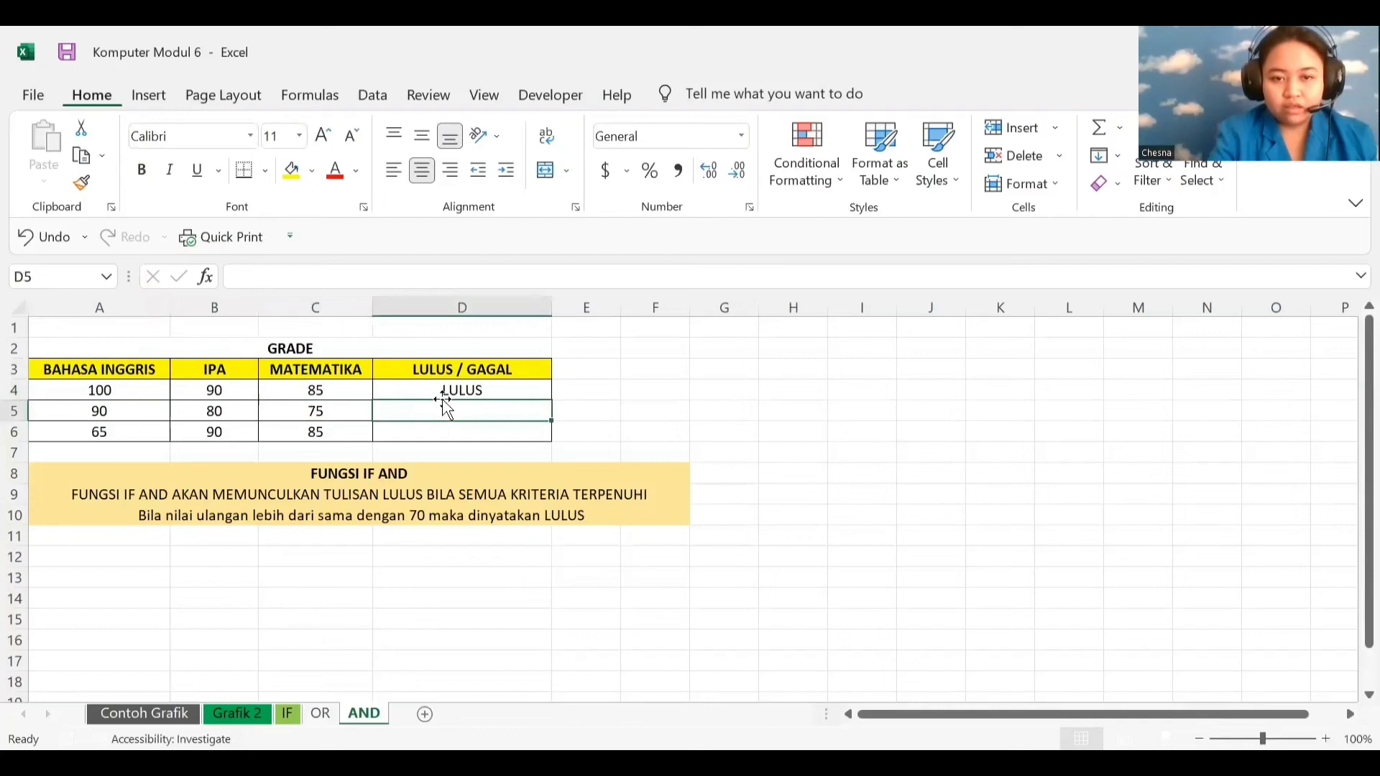
pyautogui.click(422, 388)
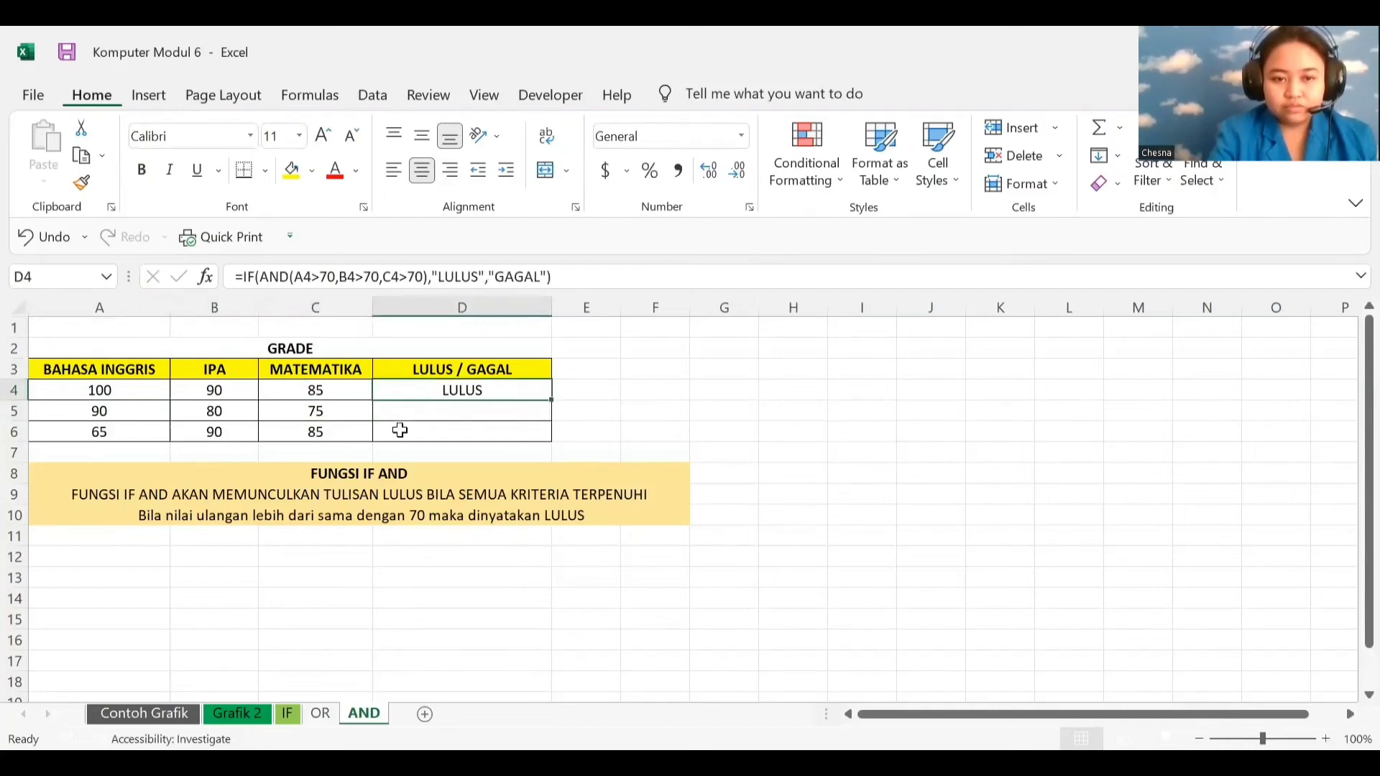
pyautogui.moveTo(551, 399); pyautogui.dragTo(552, 440)
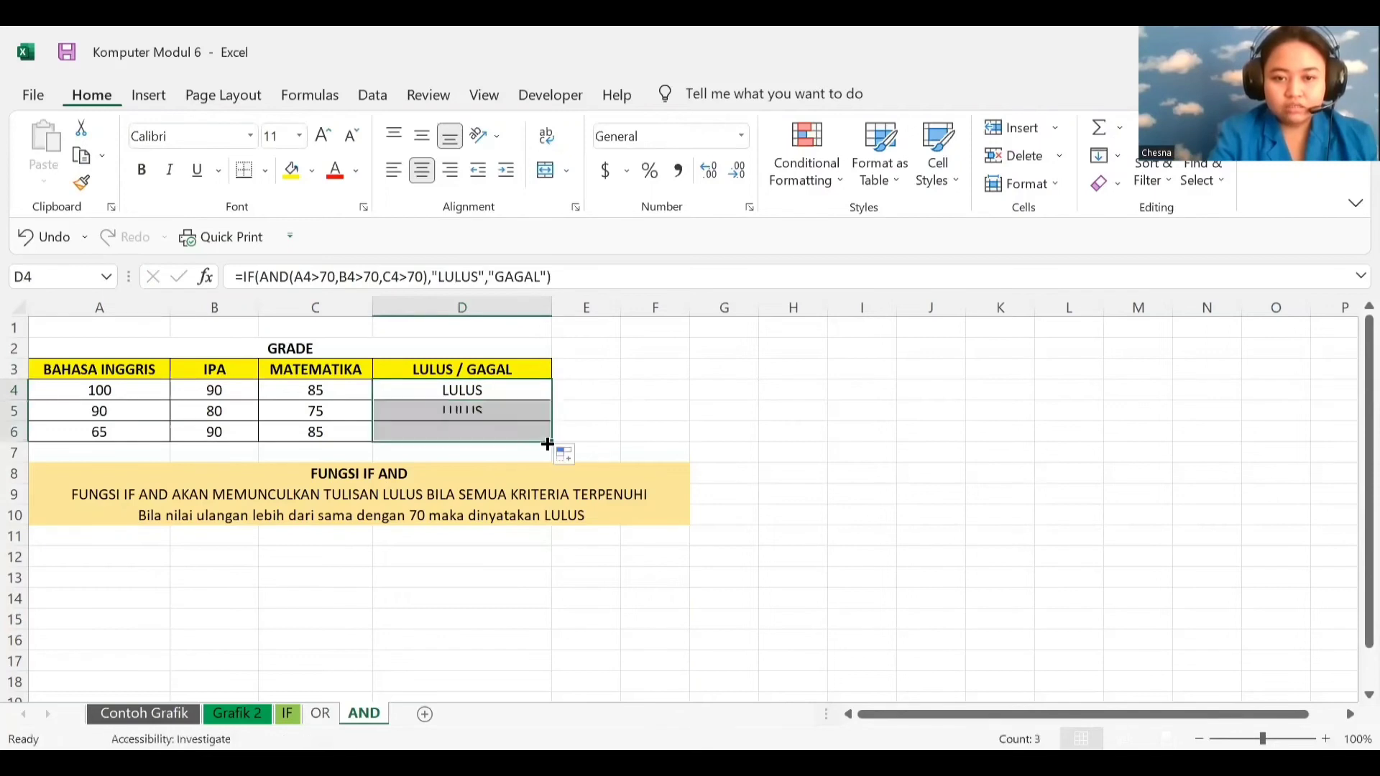
# Compare the subject scores in each row with the LULUS / GAGAL result that the IF AND formula gives.
pyautogui.click(128, 444)
pyautogui.click(144, 430)
pyautogui.click(289, 436)
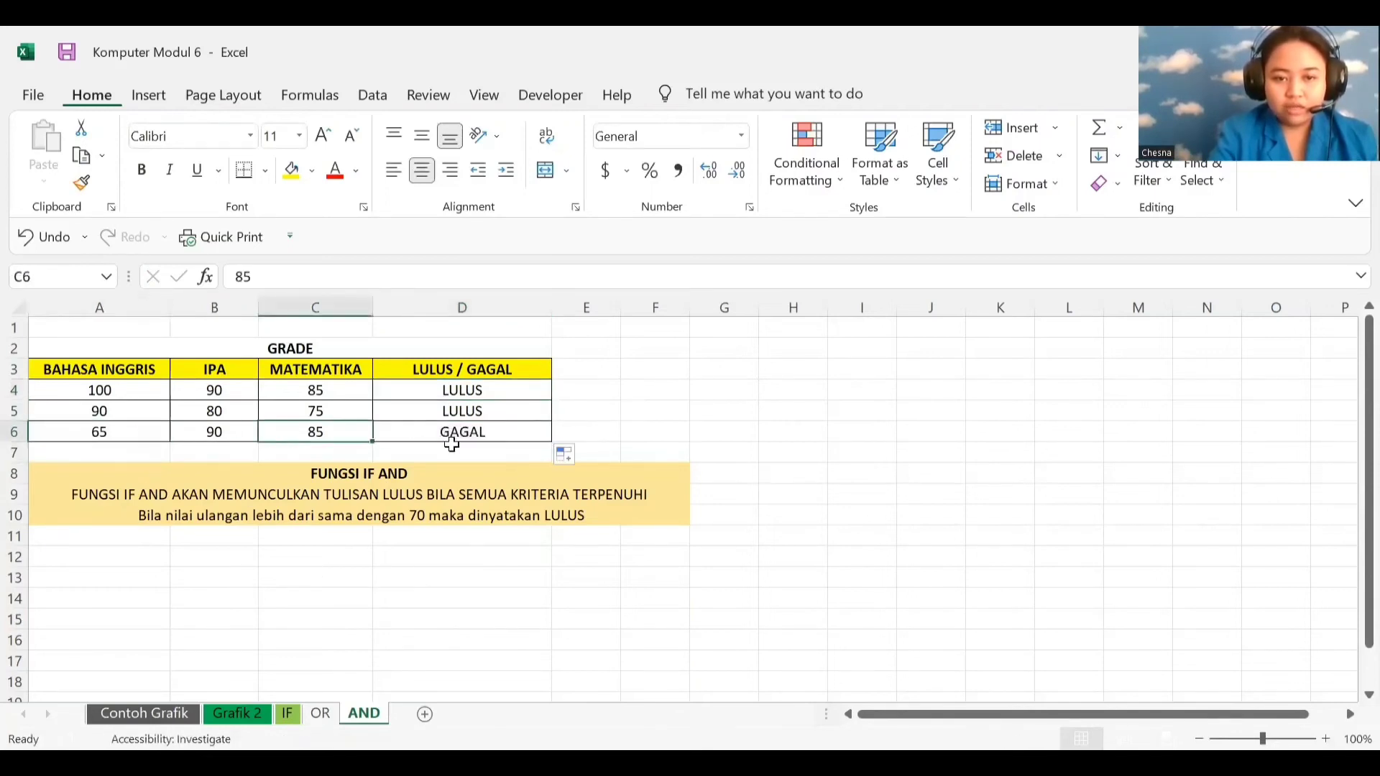
pyautogui.click(441, 449)
pyautogui.click(444, 434)
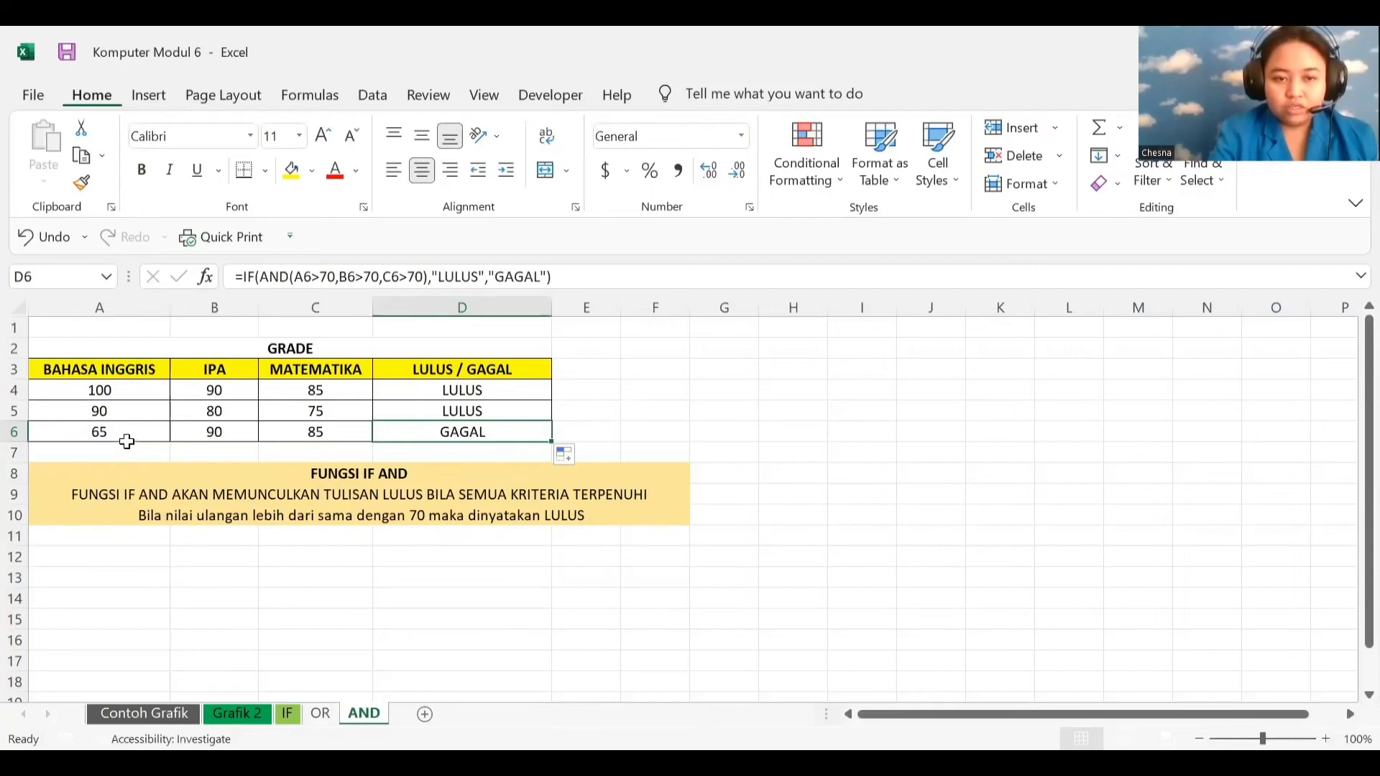
pyautogui.moveTo(128, 444); pyautogui.dragTo(144, 429)
pyautogui.click(145, 425)
pyautogui.click(252, 447)
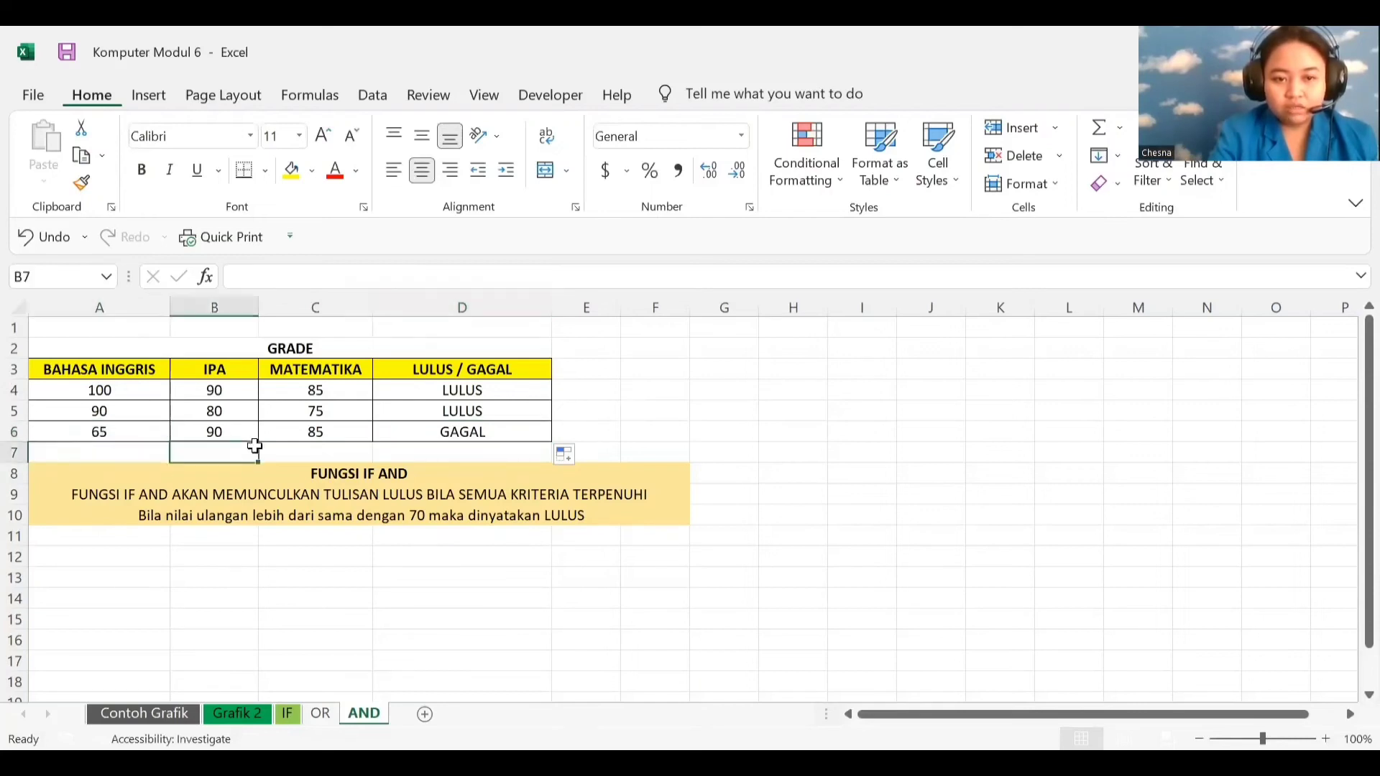
pyautogui.click(327, 431)
pyautogui.click(438, 431)
pyautogui.click(272, 437)
pyautogui.click(195, 430)
pyautogui.click(430, 435)
pyautogui.click(431, 402)
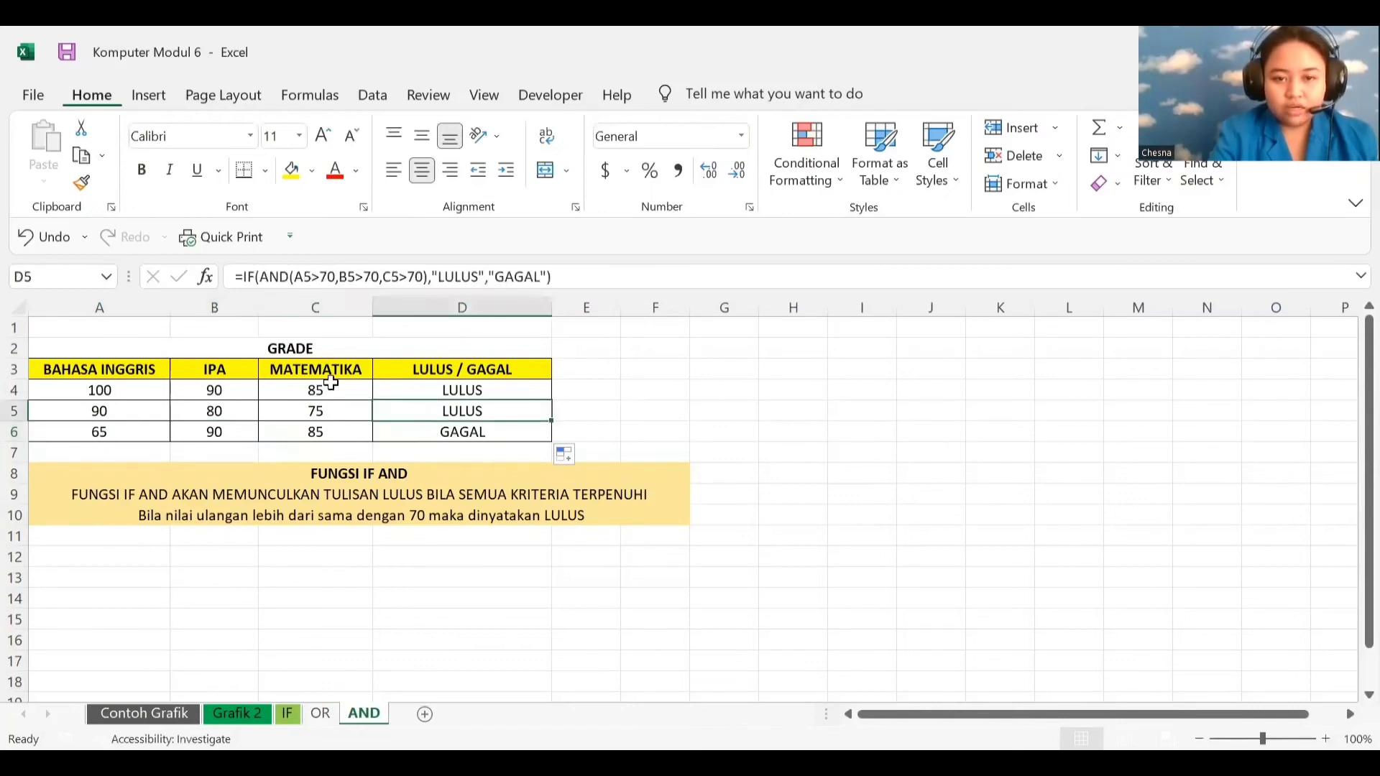
pyautogui.click(327, 388)
pyautogui.click(143, 397)
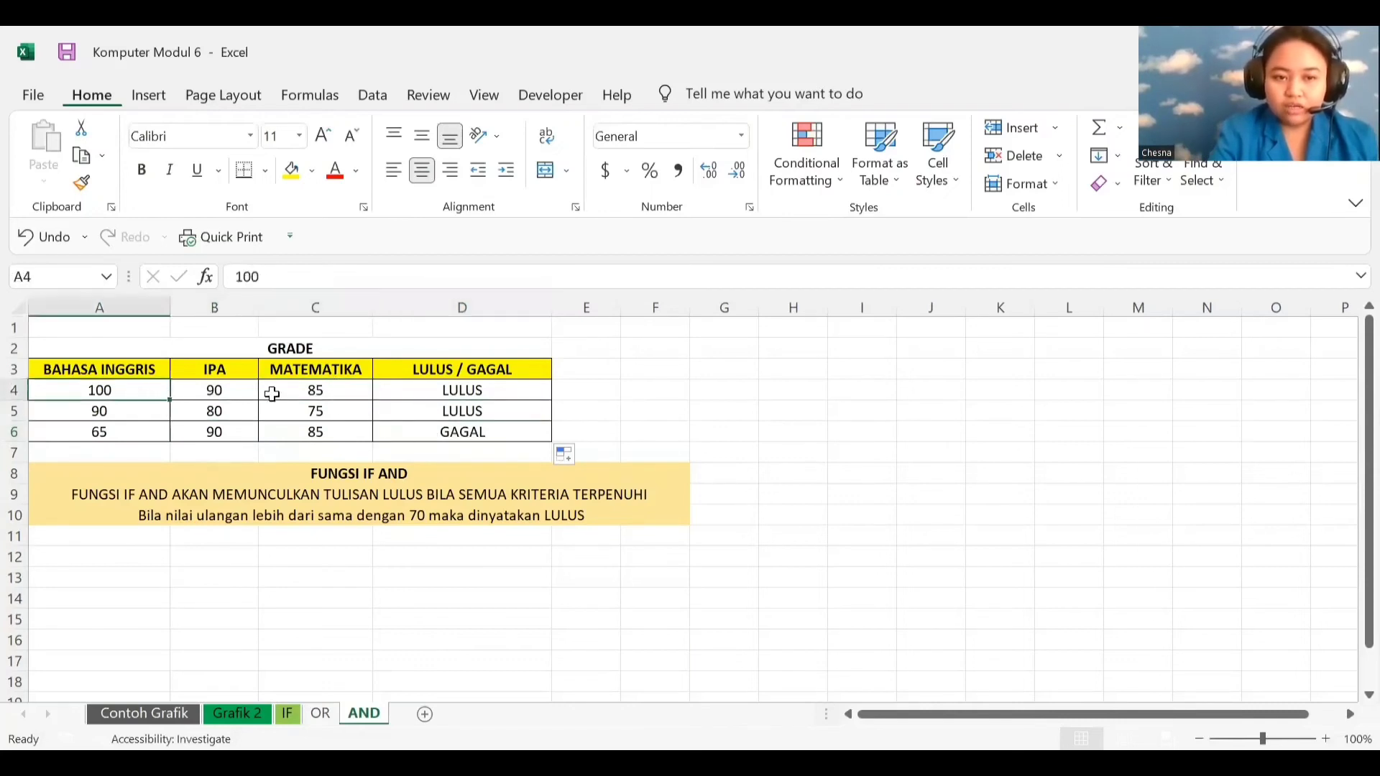
pyautogui.click(302, 411)
# Clear all the numeric scores in A4:C6.
pyautogui.click(89, 392)
pyautogui.moveTo(153, 397); pyautogui.dragTo(312, 423)
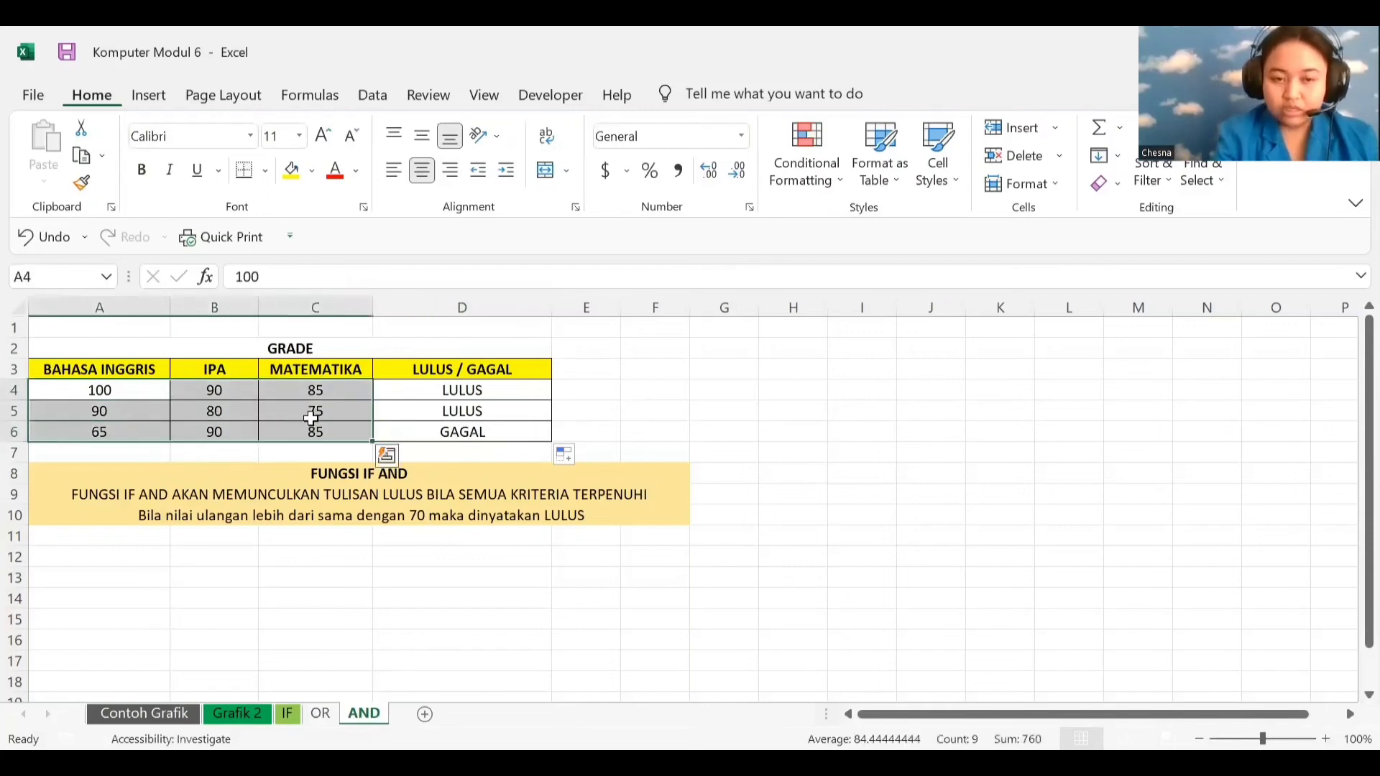
pyautogui.press('BackSpace')
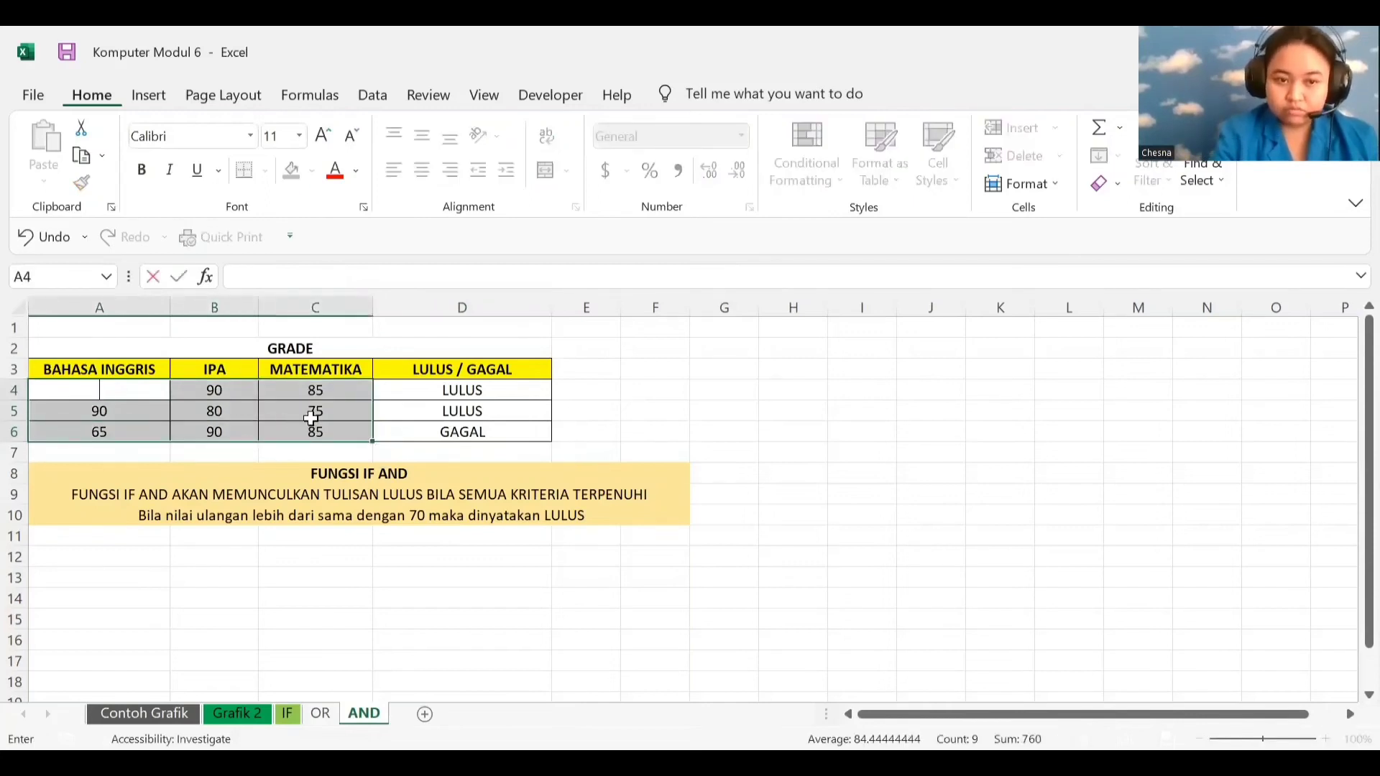
pyautogui.press('Return')
pyautogui.click(155, 457)
pyautogui.moveTo(117, 394); pyautogui.dragTo(328, 434)
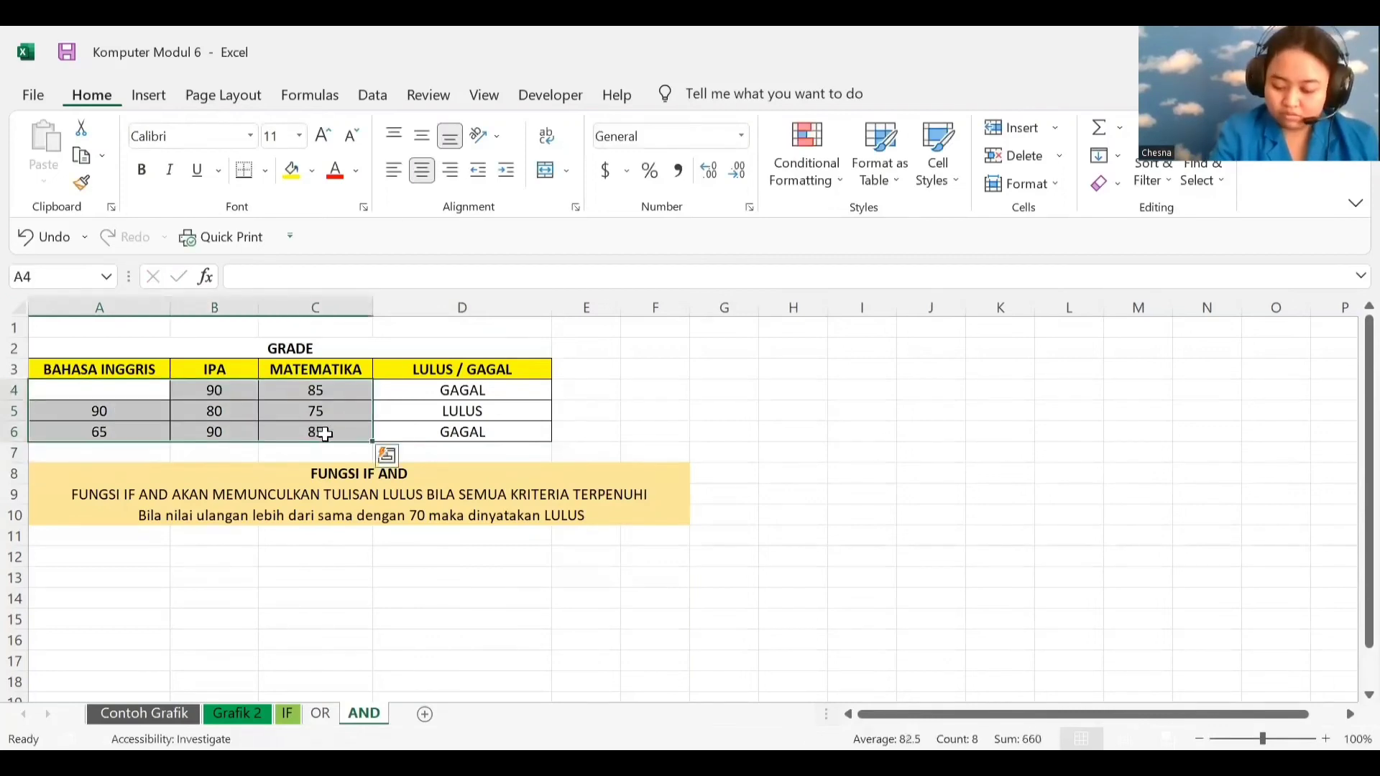
pyautogui.press('Delete')
# Fill in the first row of letter grades with A in A4, B4 and C4.
pyautogui.click(108, 390)
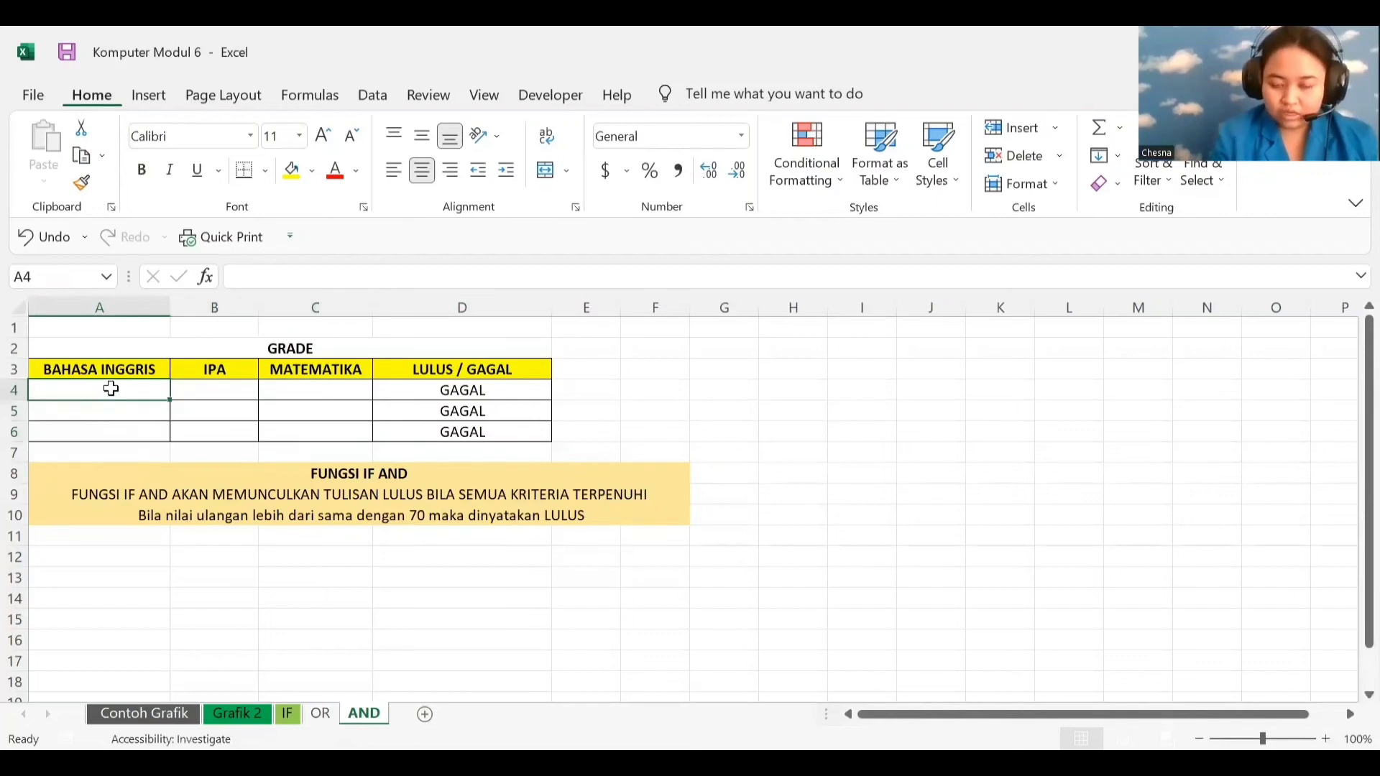
pyautogui.write('A')
pyautogui.press('Tab')
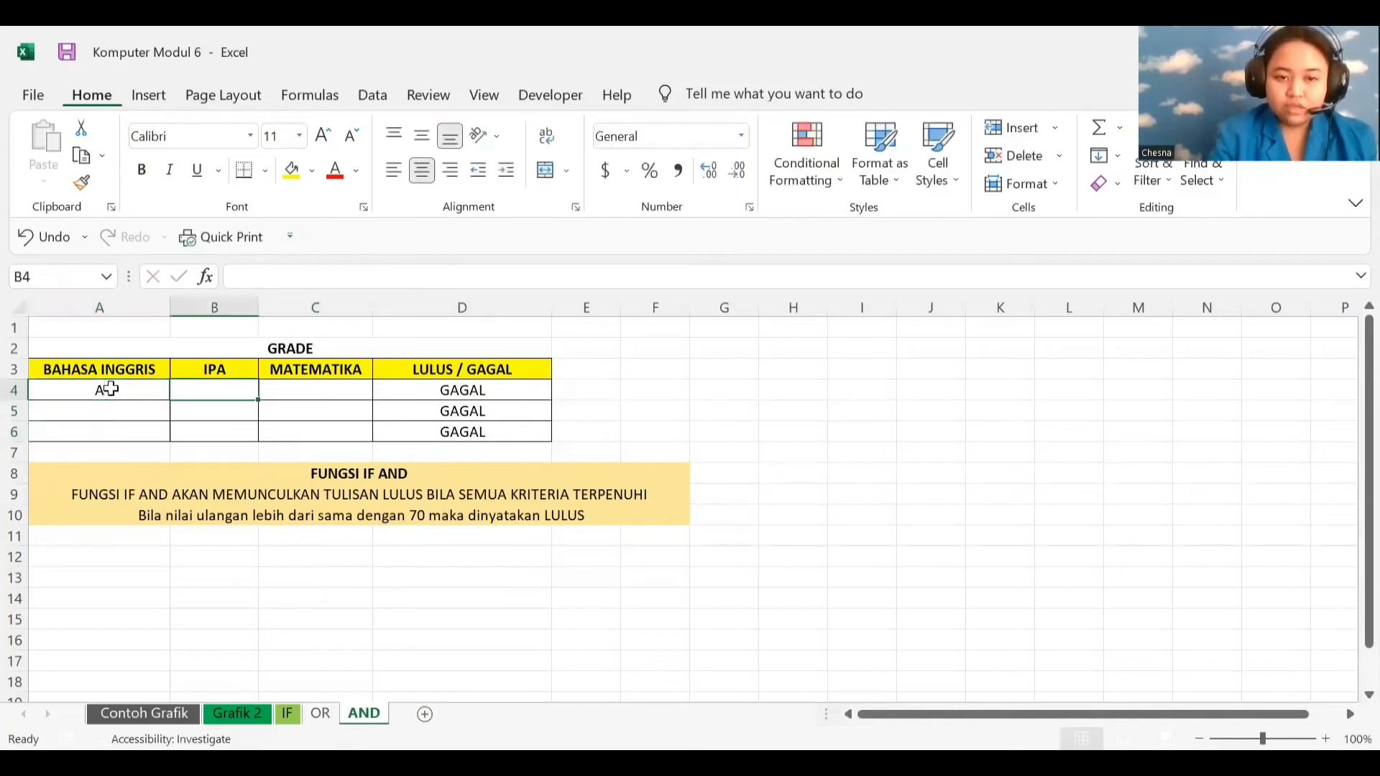
pyautogui.write('A')
pyautogui.press('Tab')
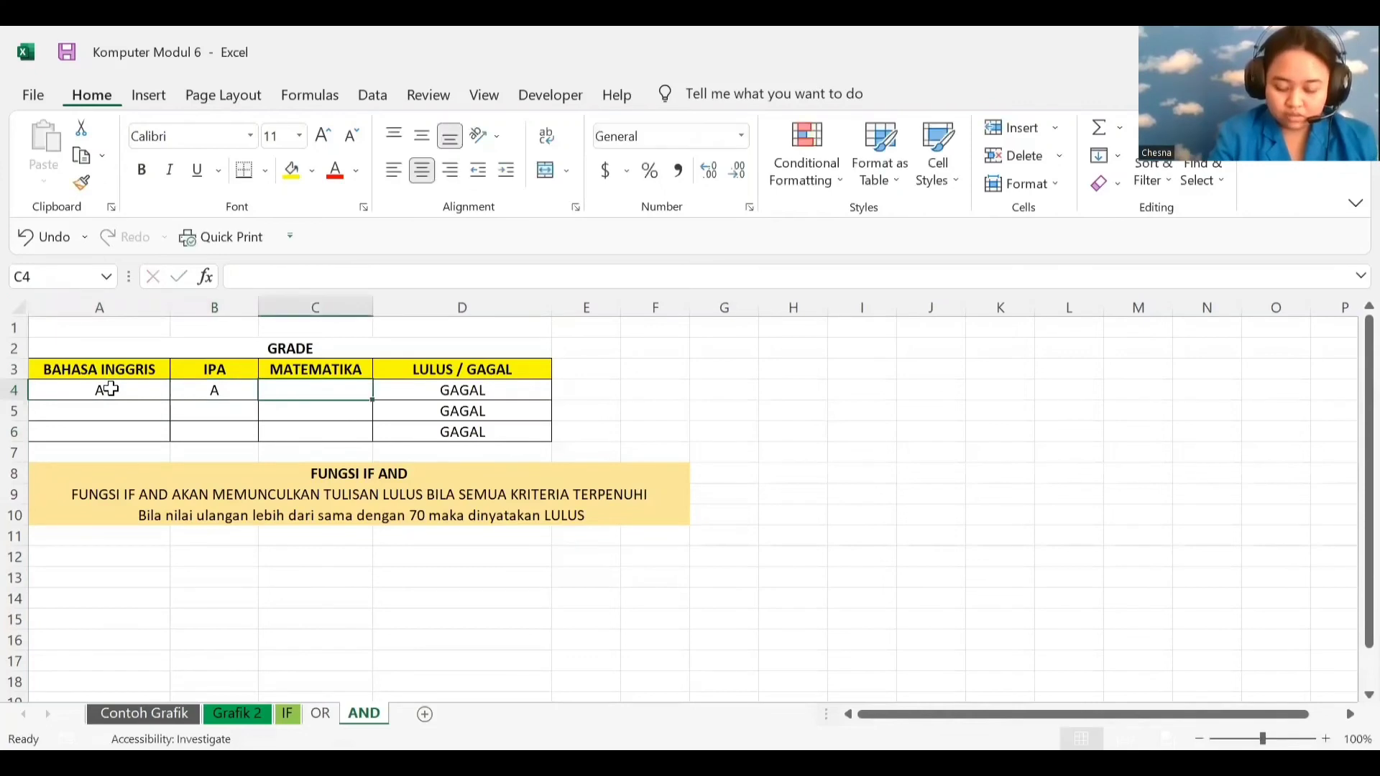
pyautogui.write('A')
pyautogui.press('Return')
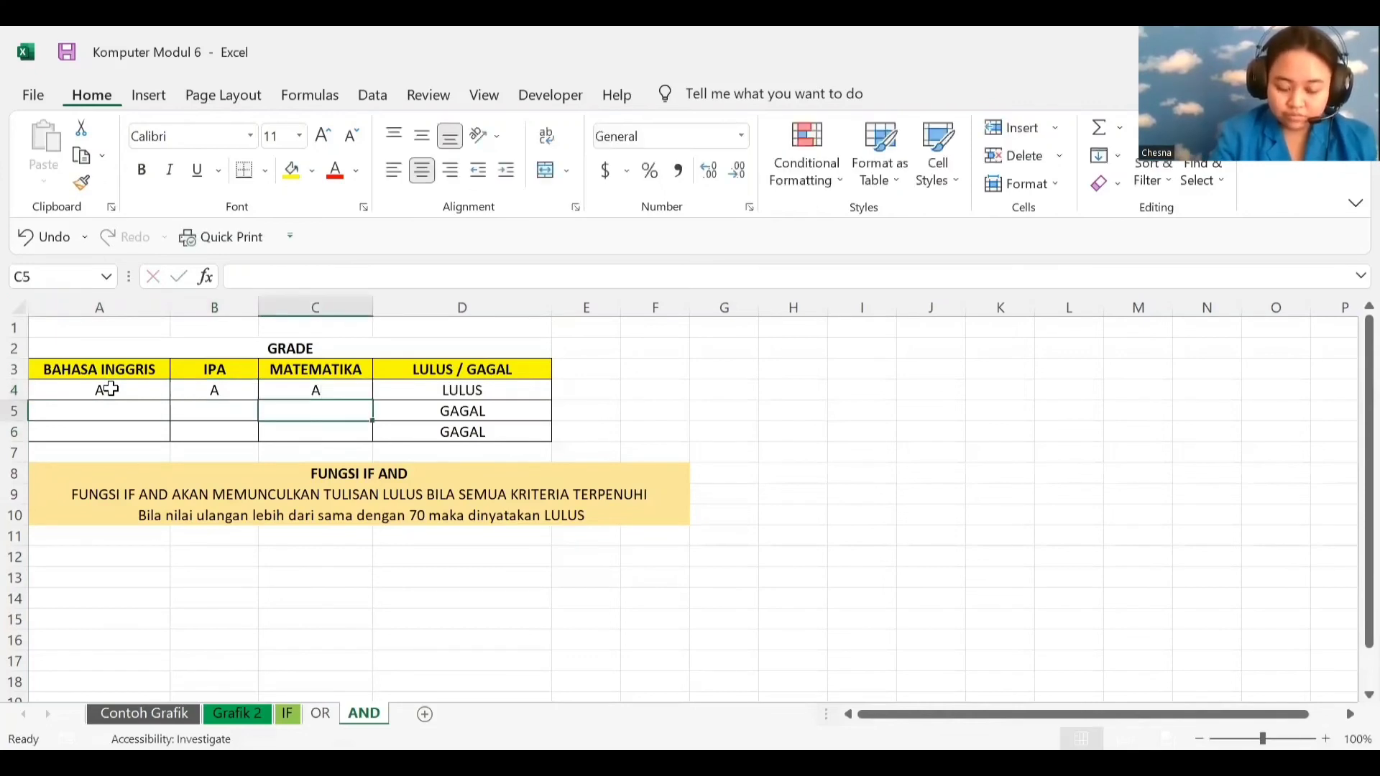
# Fill in the second row of letter grades with B in C5, A in B5 and A in A5.
pyautogui.write('B')
pyautogui.hotkey('shift', 'Tab')
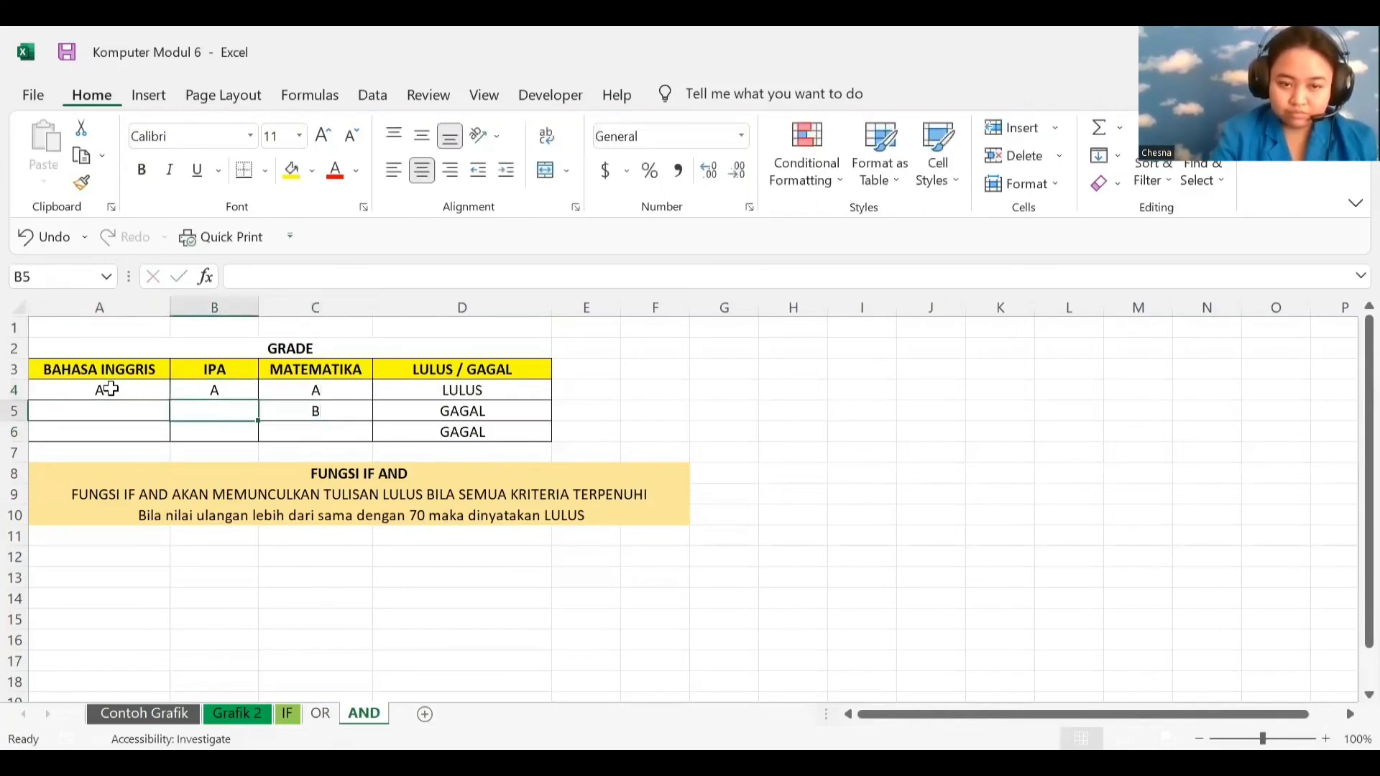
pyautogui.write('A')
pyautogui.hotkey('shift', 'Tab')
pyautogui.write('A')
pyautogui.press('Return')
# Fill in the third row of letter grades with A in A6, B in B6 and A in C6.
pyautogui.write('A')
pyautogui.press('Tab')
pyautogui.write('B')
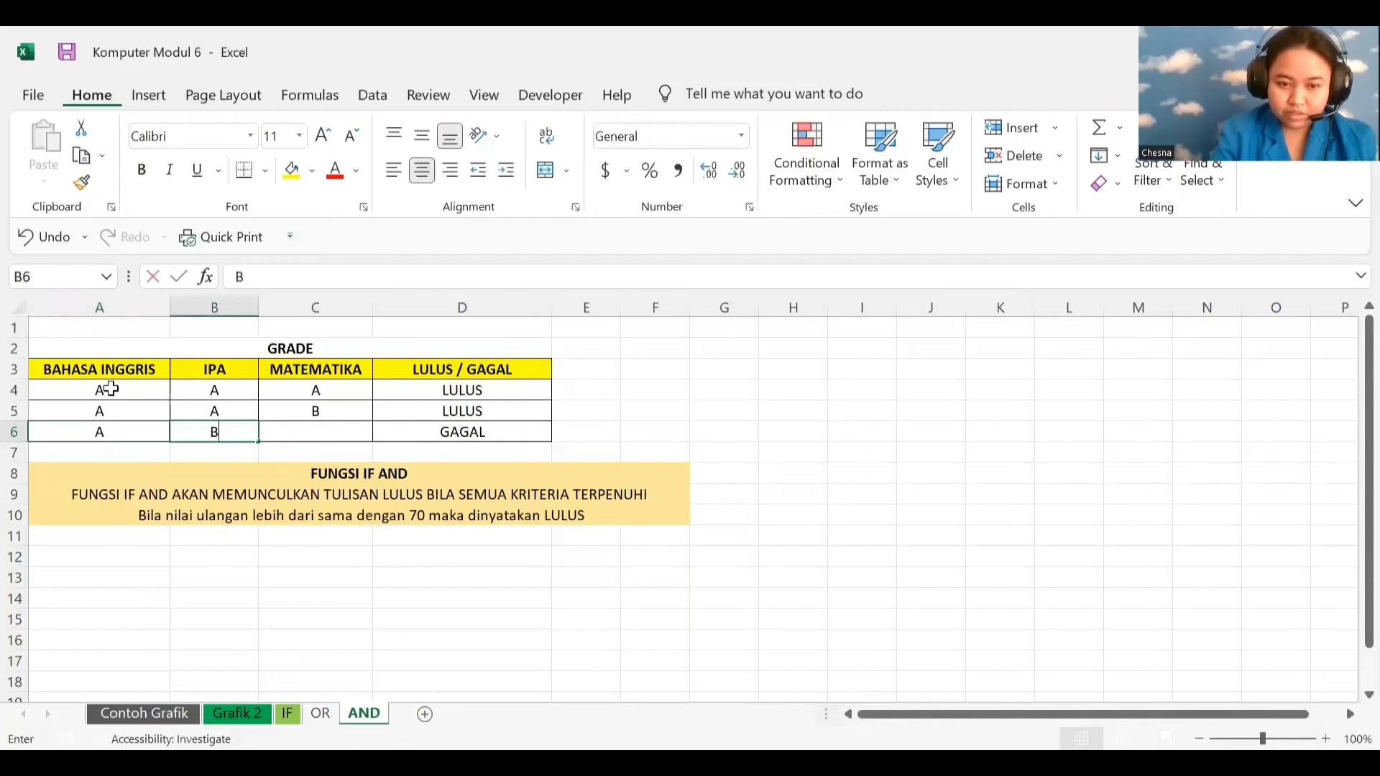
pyautogui.press('Tab')
pyautogui.write('A')
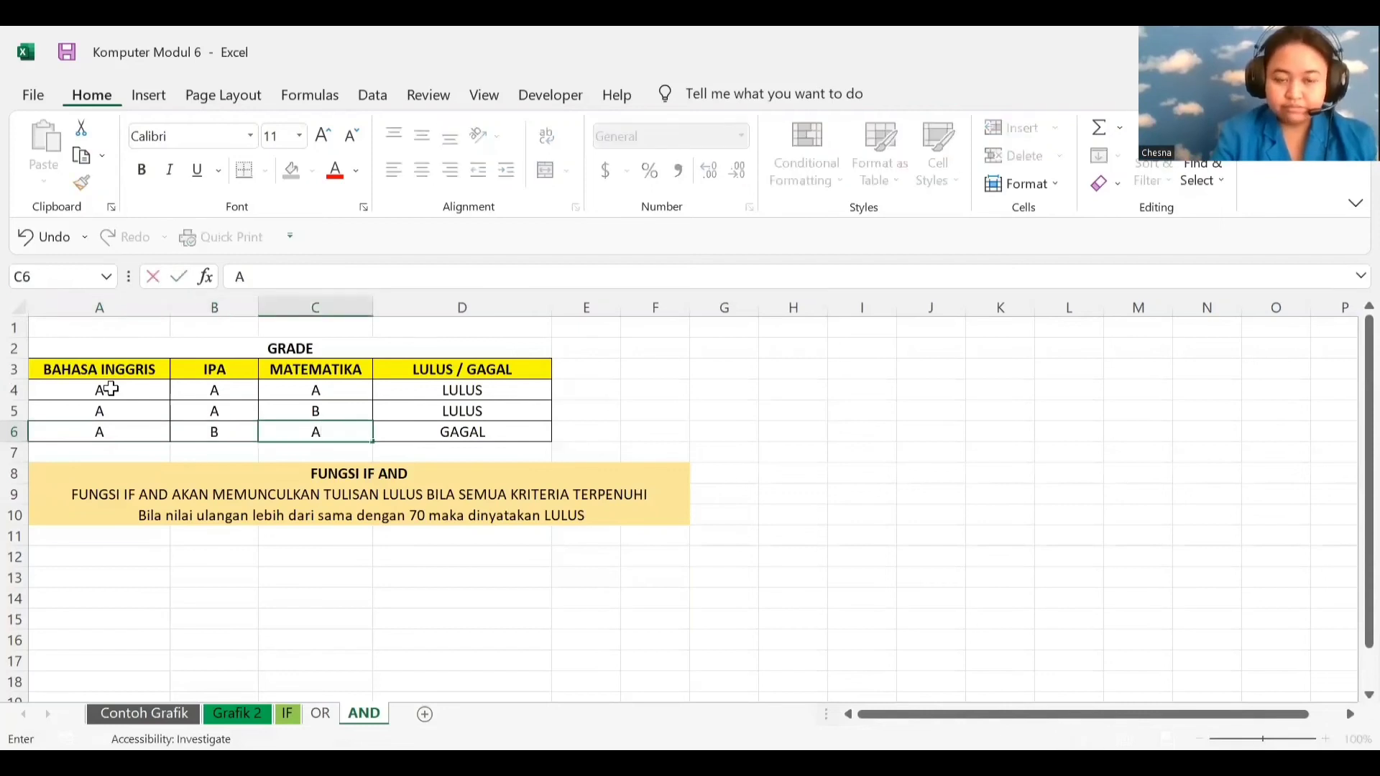
pyautogui.click(635, 408)
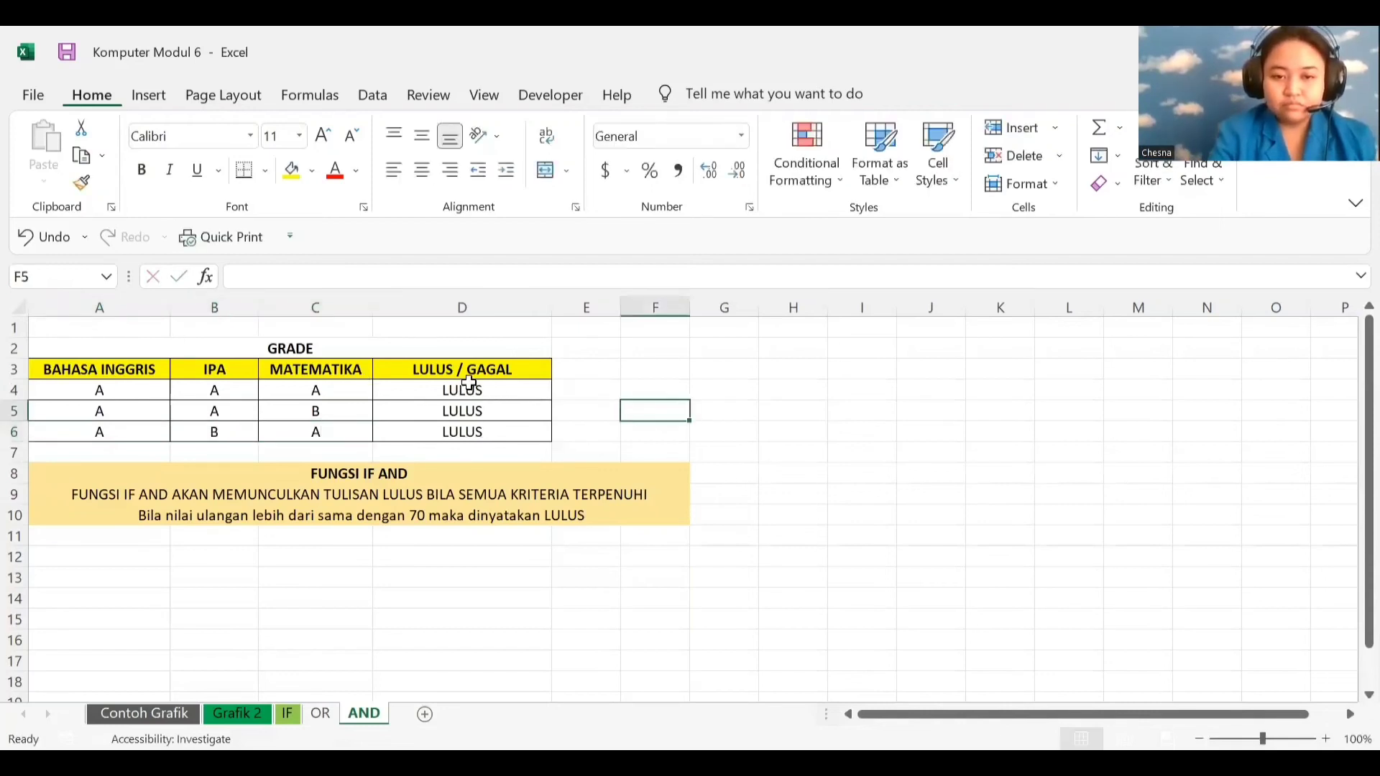
# Clear the old formulas in D4:D6 and select cell D4.
pyautogui.moveTo(469, 388); pyautogui.dragTo(465, 432)
pyautogui.press('Delete')
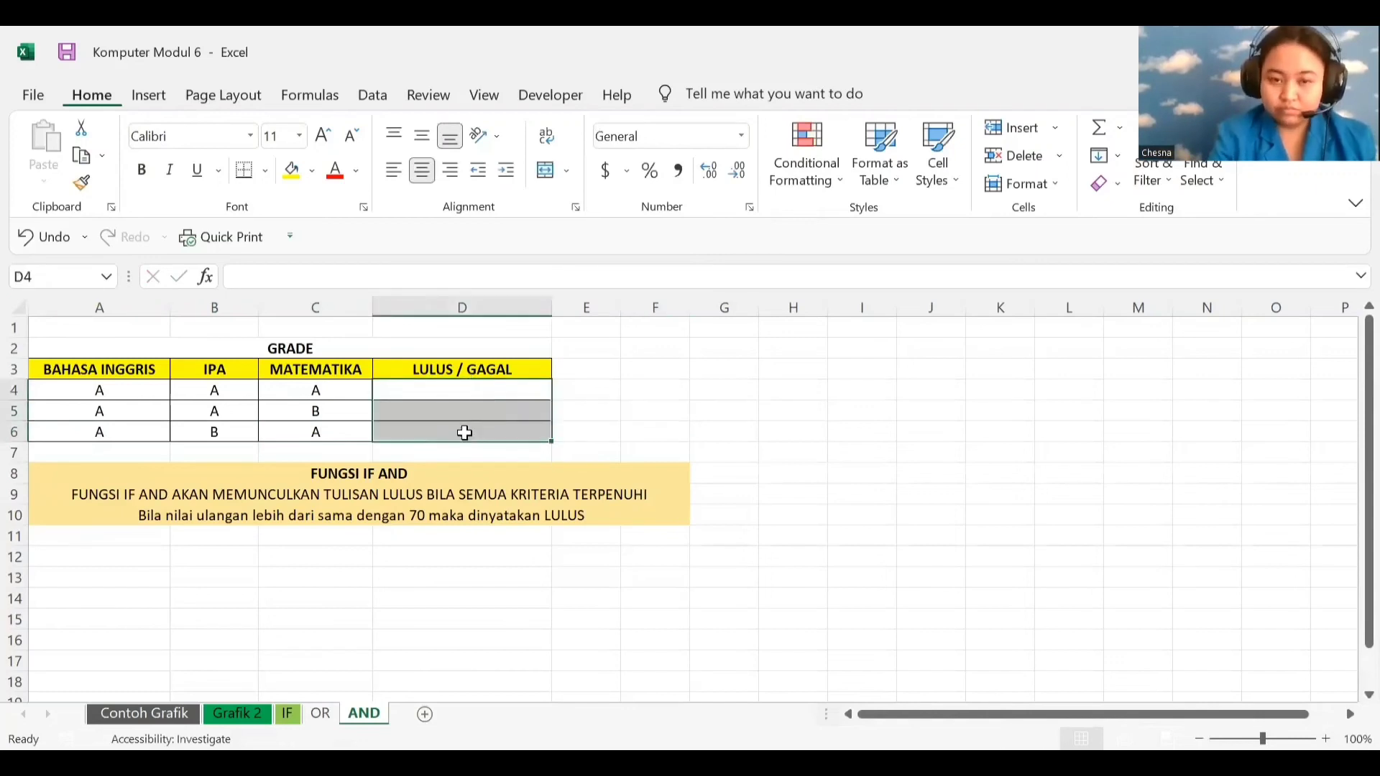
pyautogui.click(610, 410)
pyautogui.click(493, 385)
pyautogui.write('=')
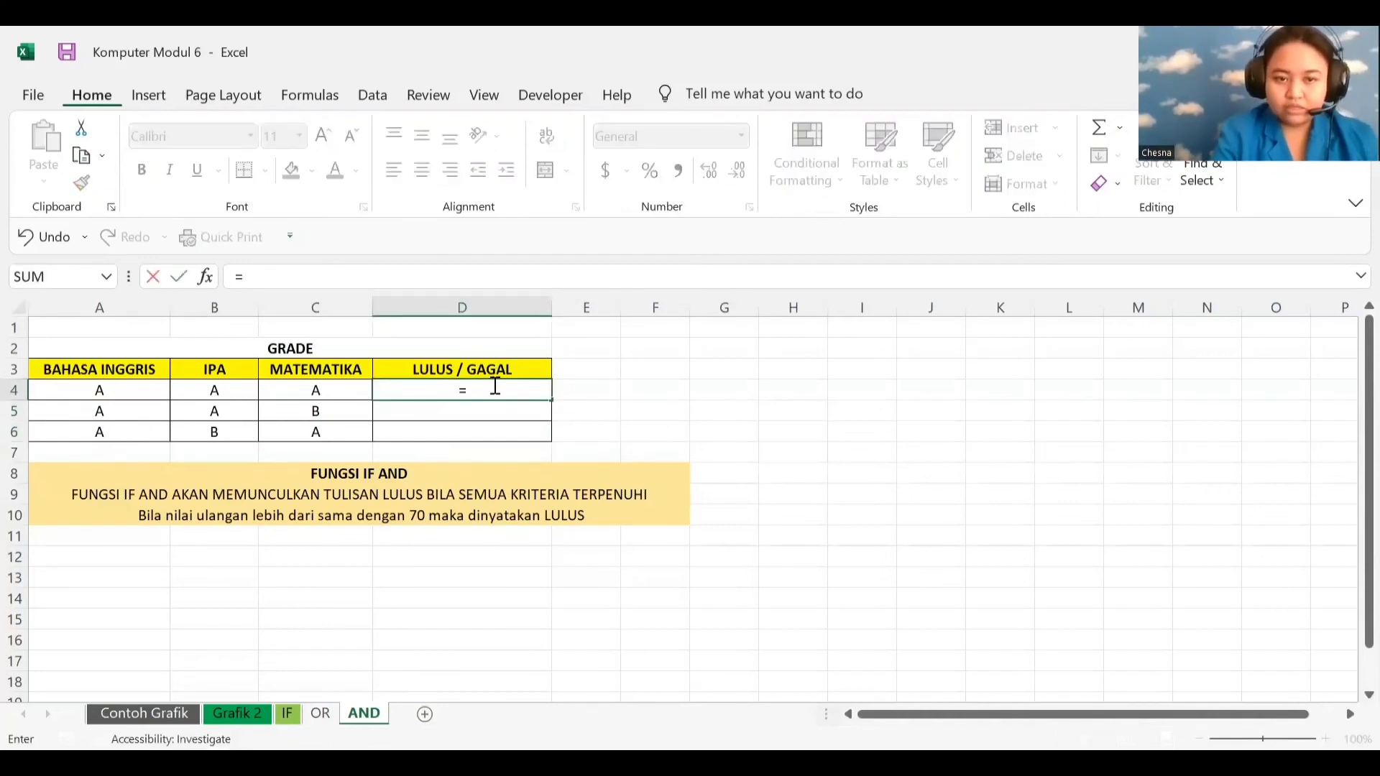
pyautogui.click(129, 408)
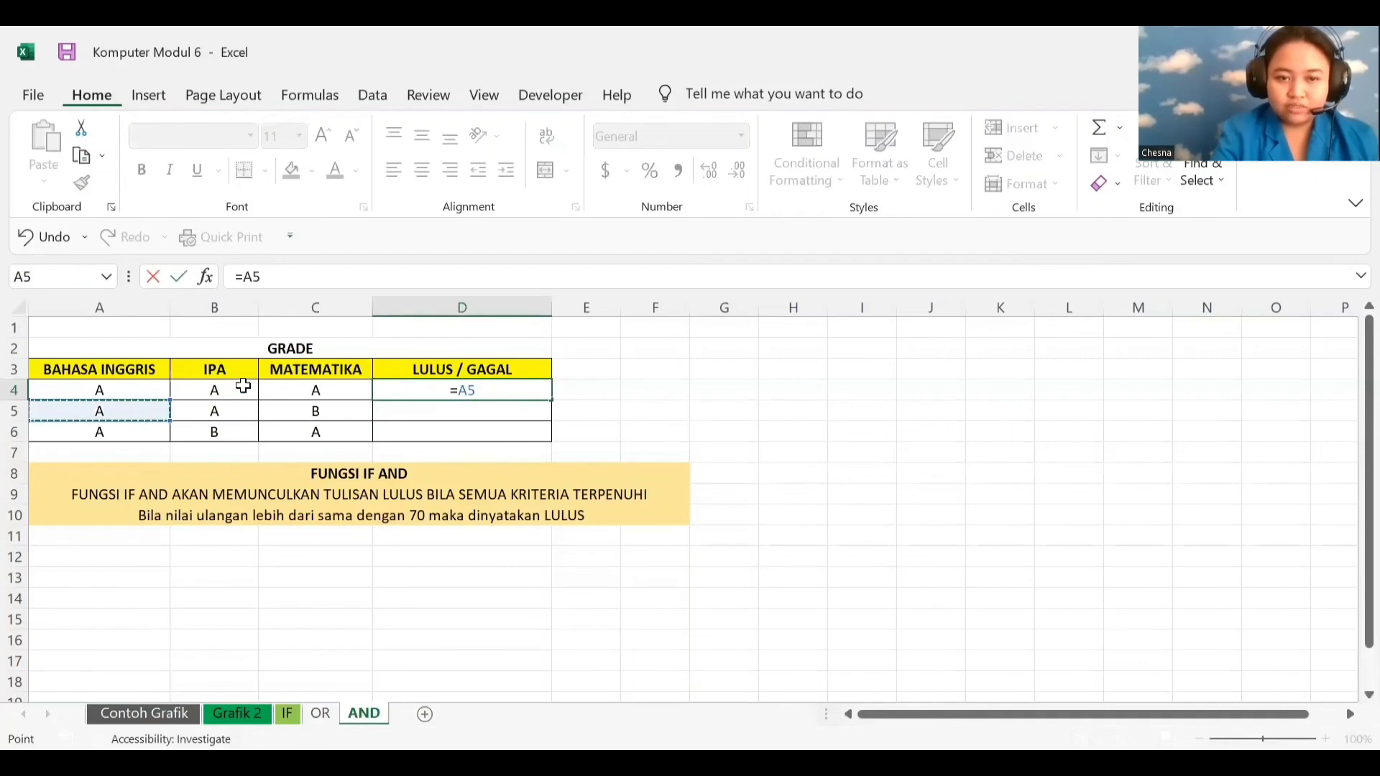
pyautogui.press('Escape')
# Start an IF formula in D4 with a nested AND whose first condition is A4="A".
pyautogui.write('=')
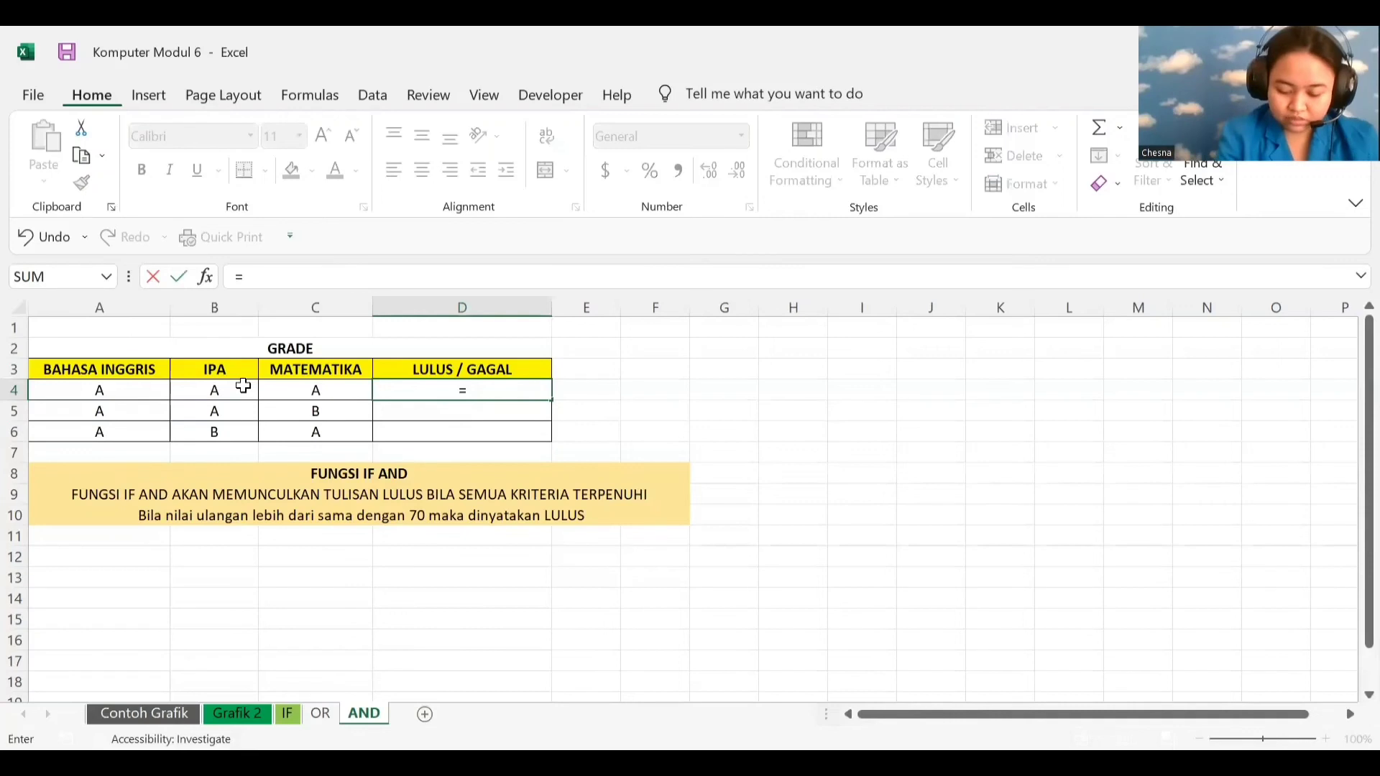
pyautogui.write('IF')
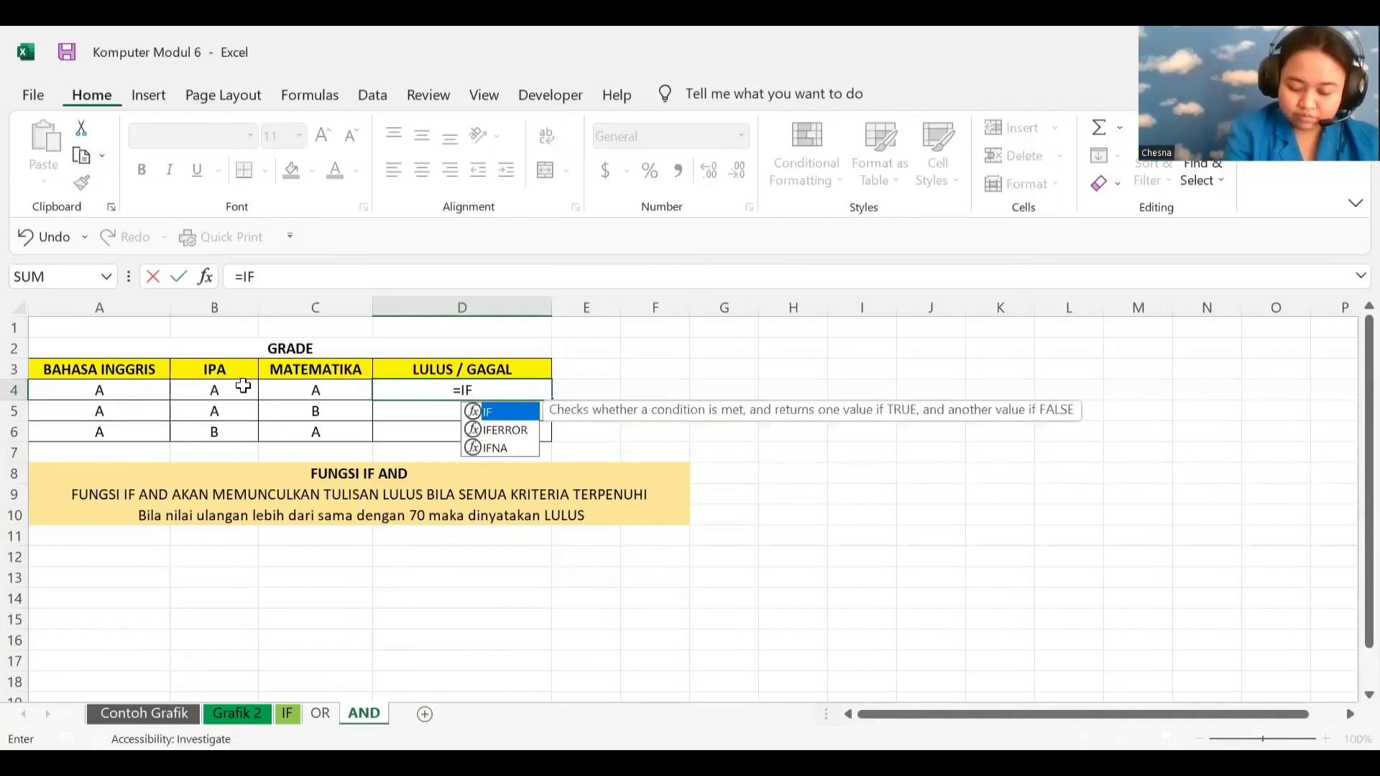
pyautogui.write('(')
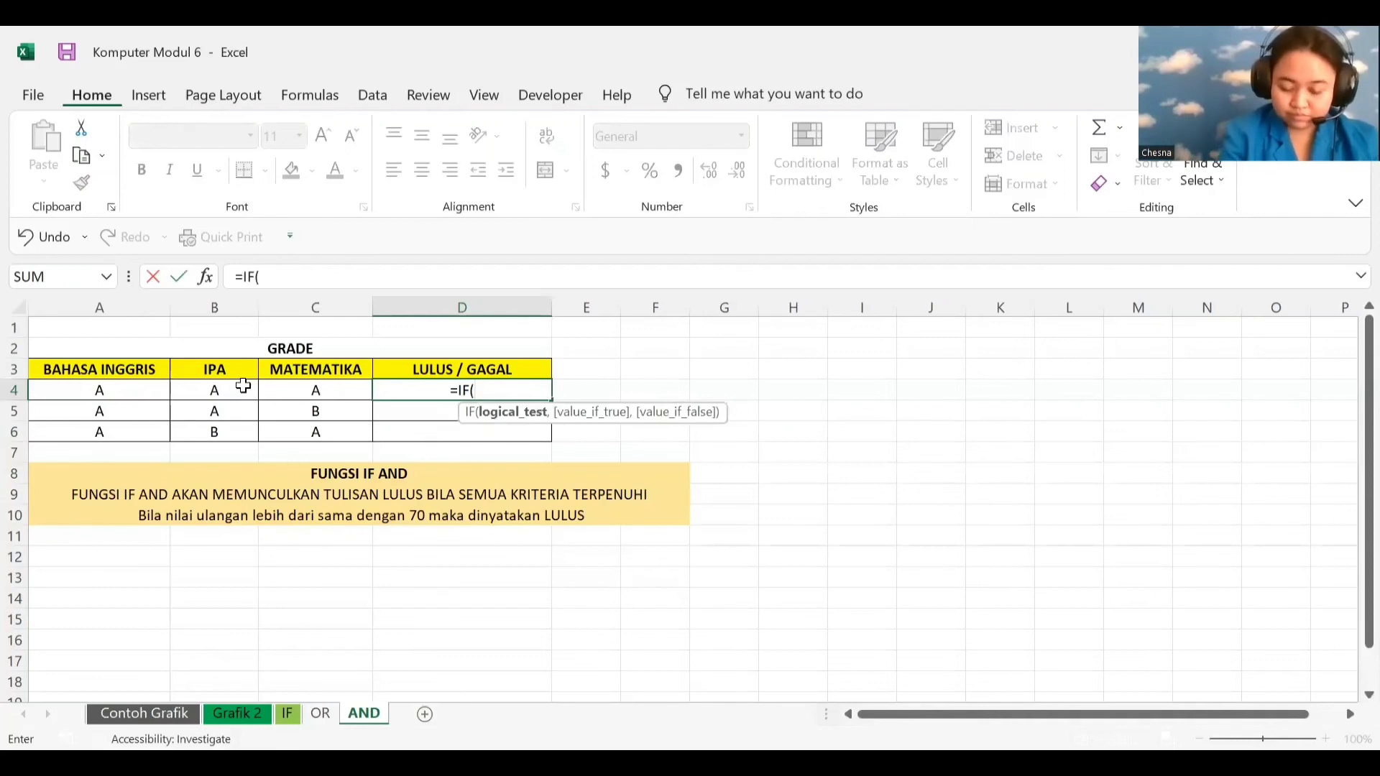
pyautogui.write('AND(')
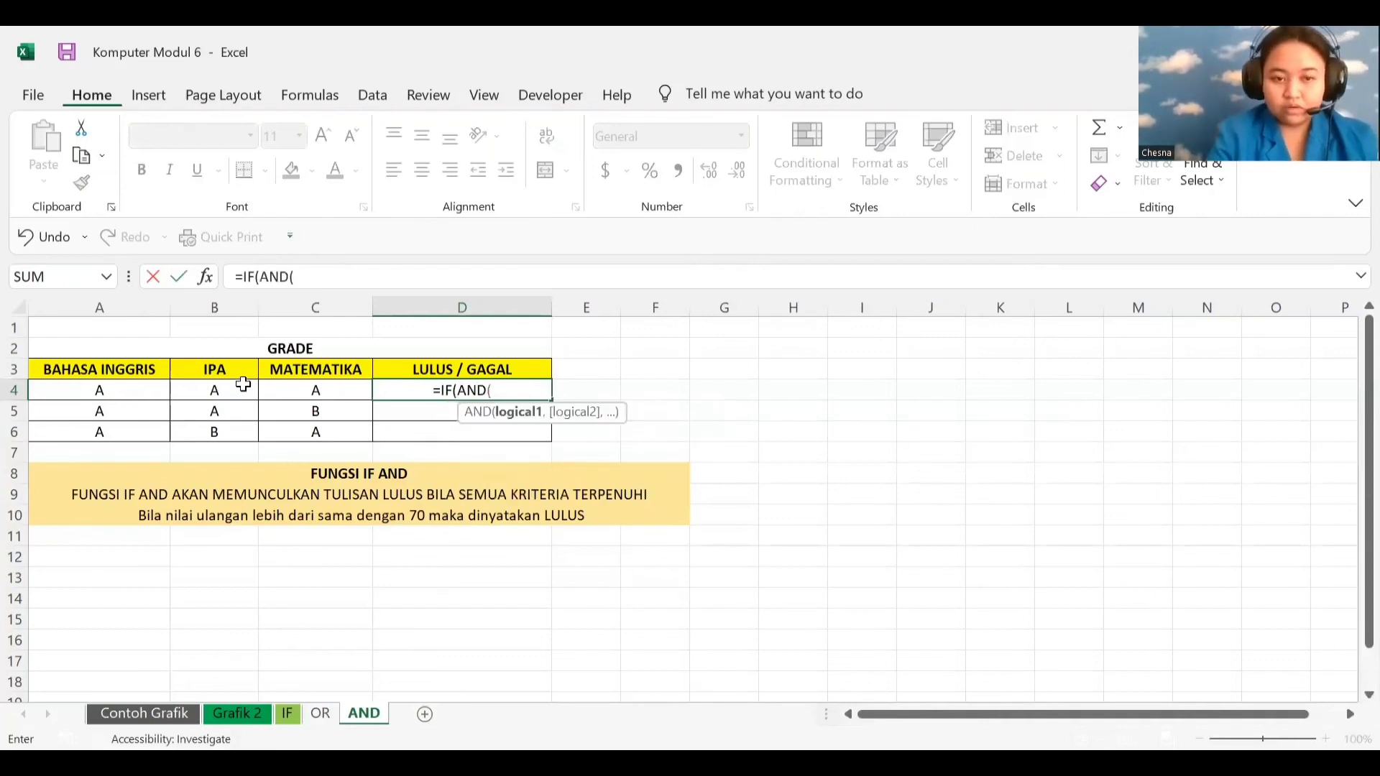
pyautogui.click(124, 388)
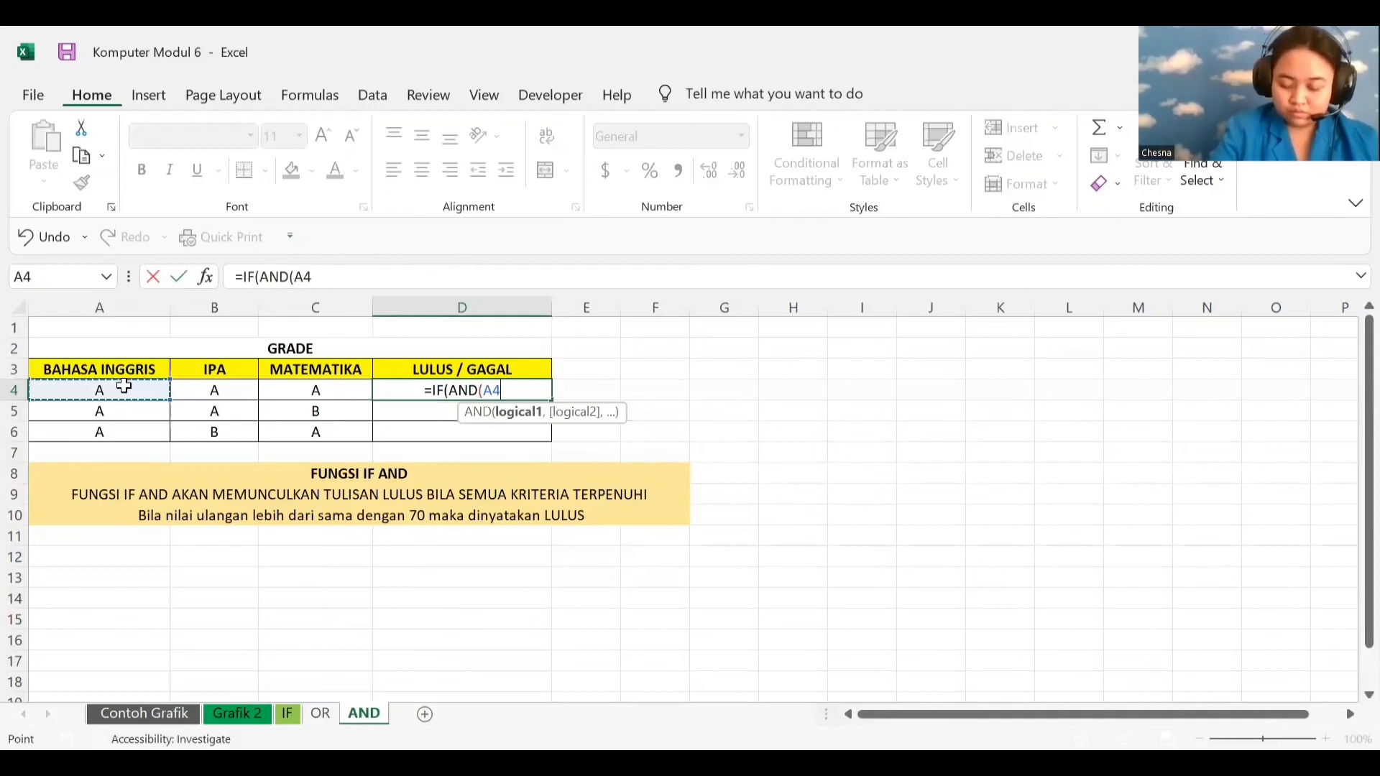
pyautogui.write('=')
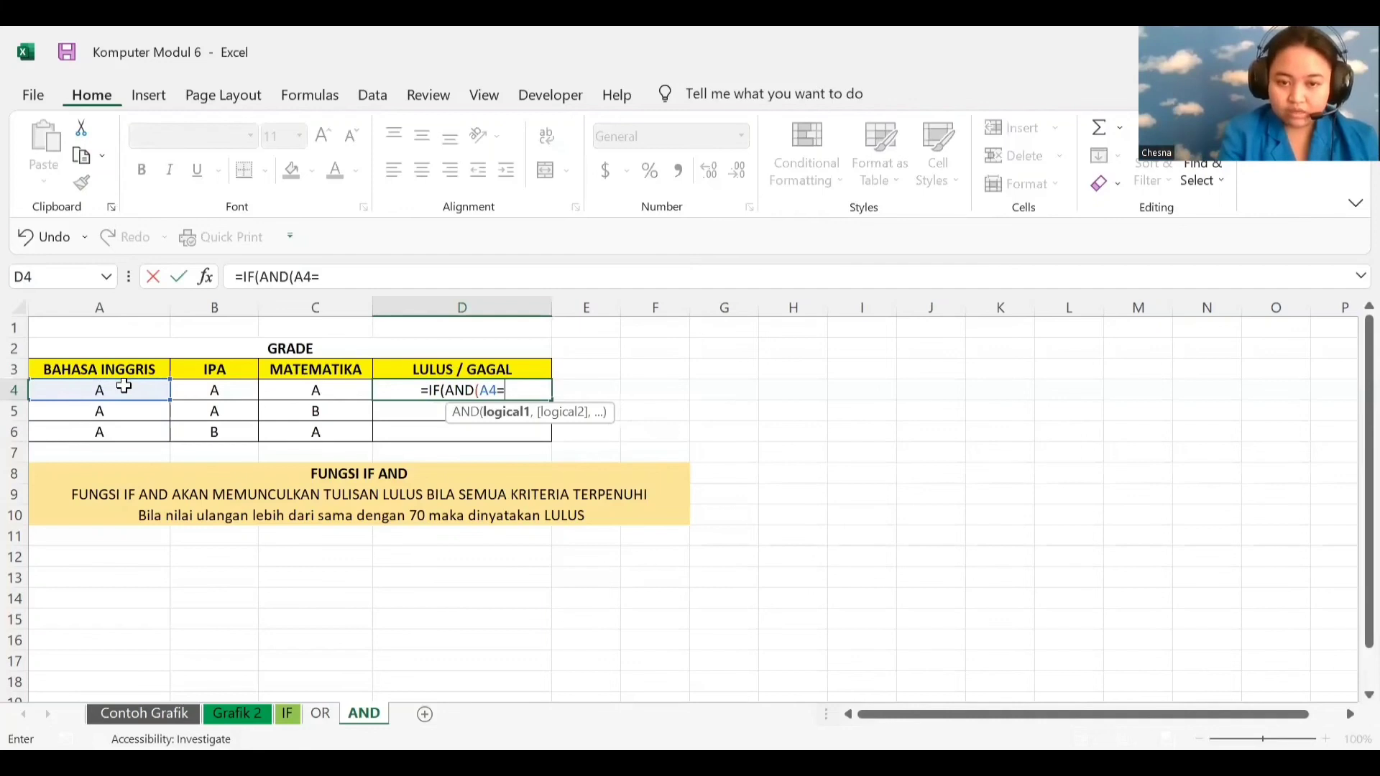
pyautogui.write('A')
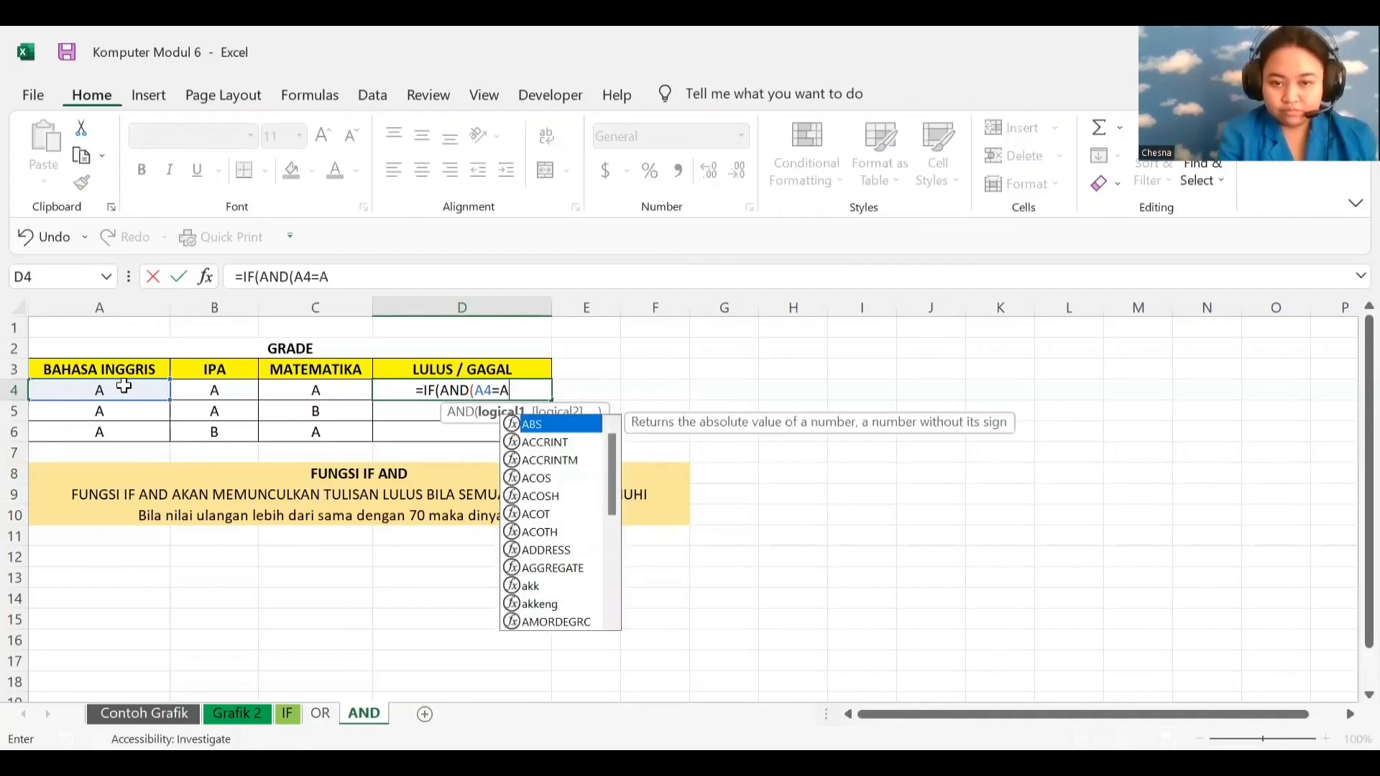
pyautogui.press('BackSpace')
pyautogui.write('"A"')
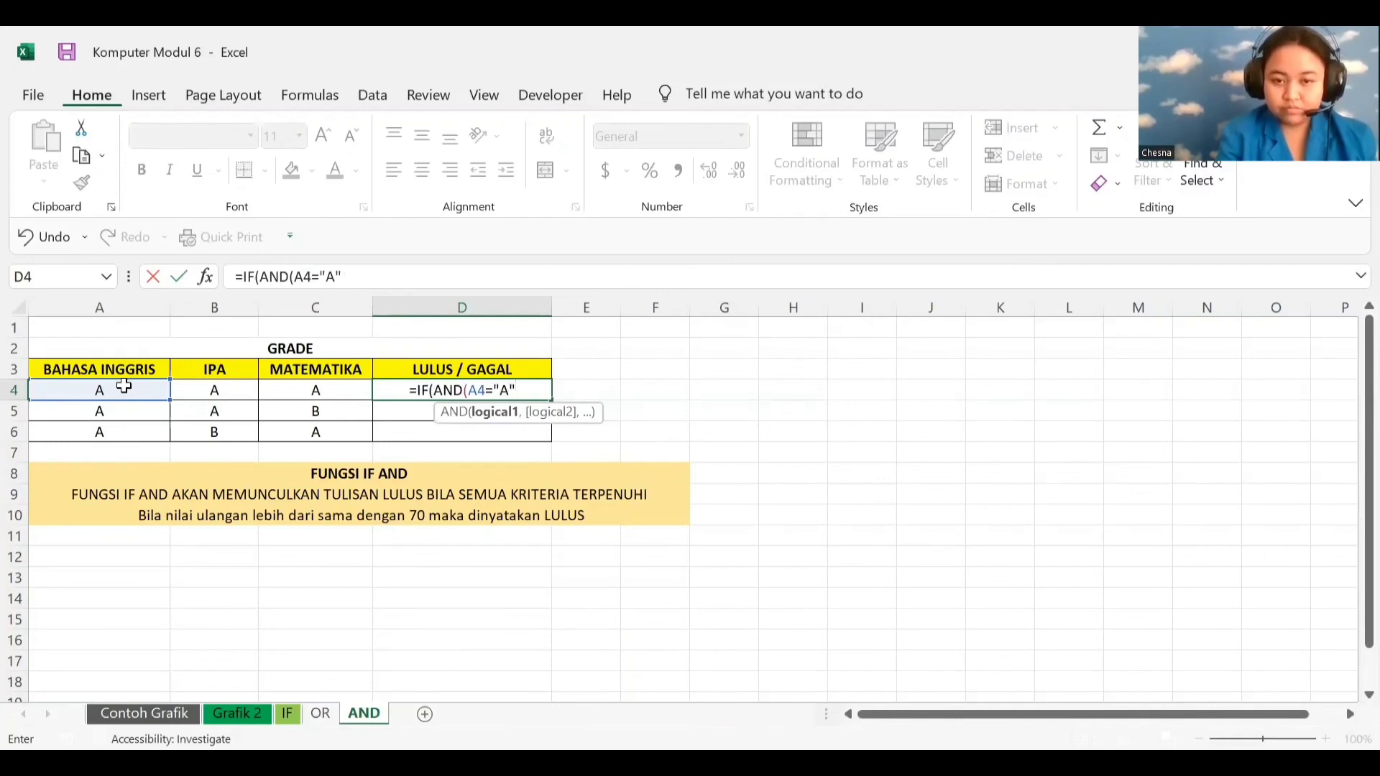
pyautogui.write(',')
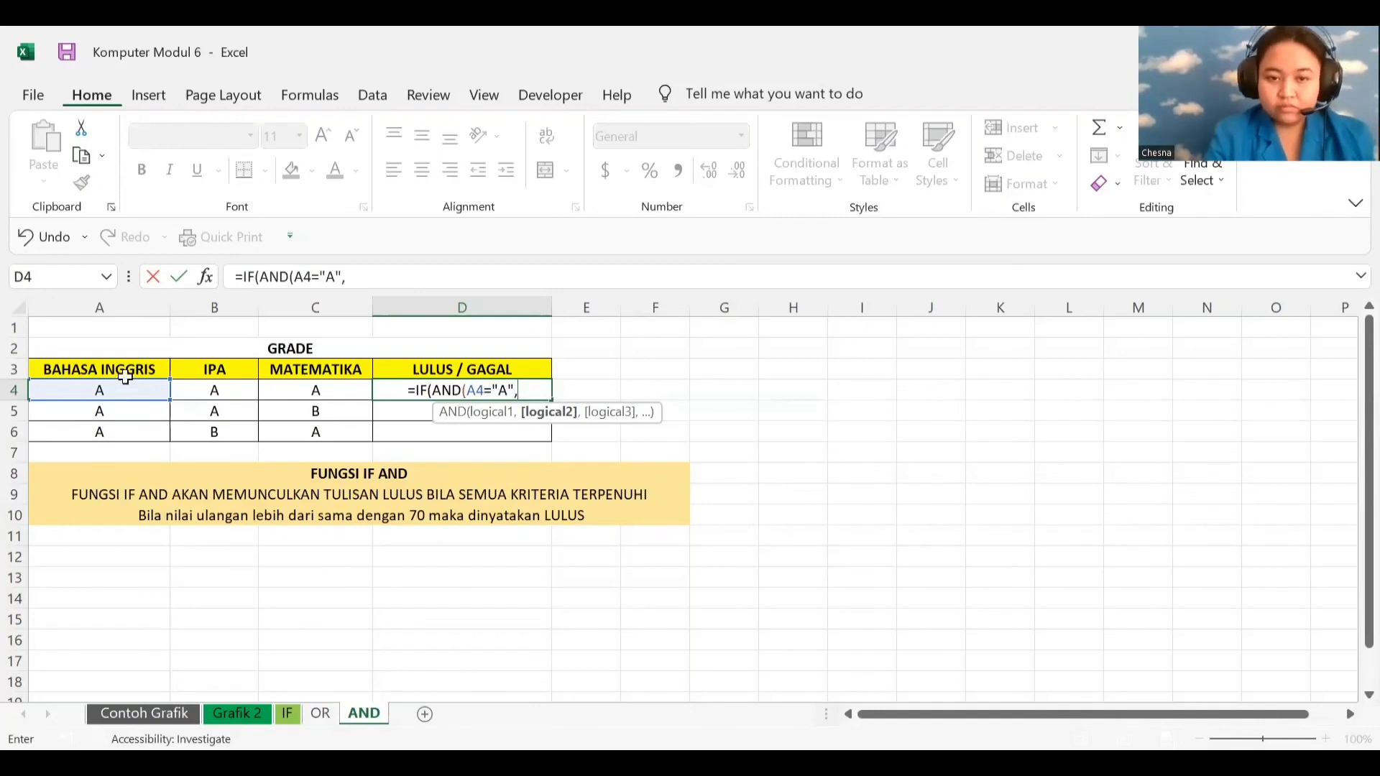
# Add the conditions B4="A" and C4="A" to the AND test in D4's formula and close its parenthesis.
pyautogui.click(237, 392)
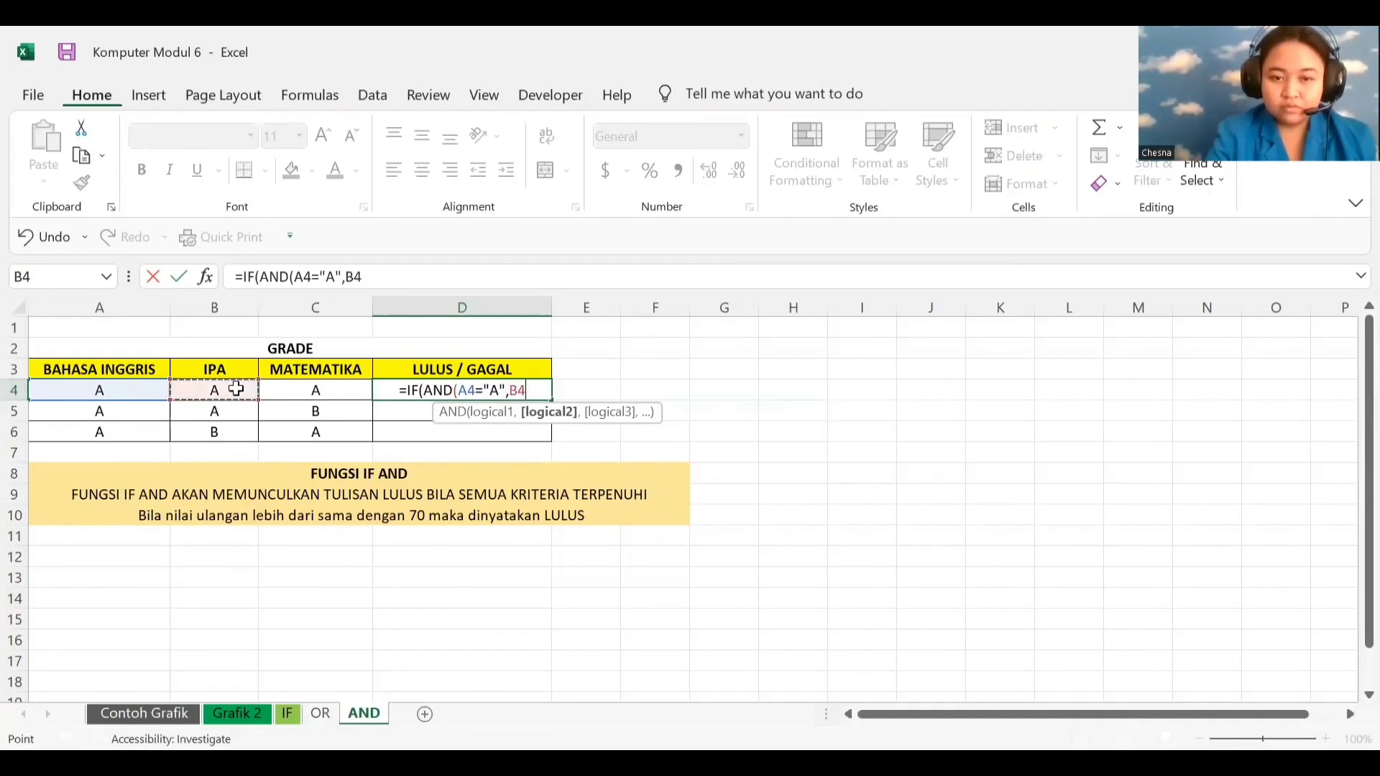
pyautogui.write('+')
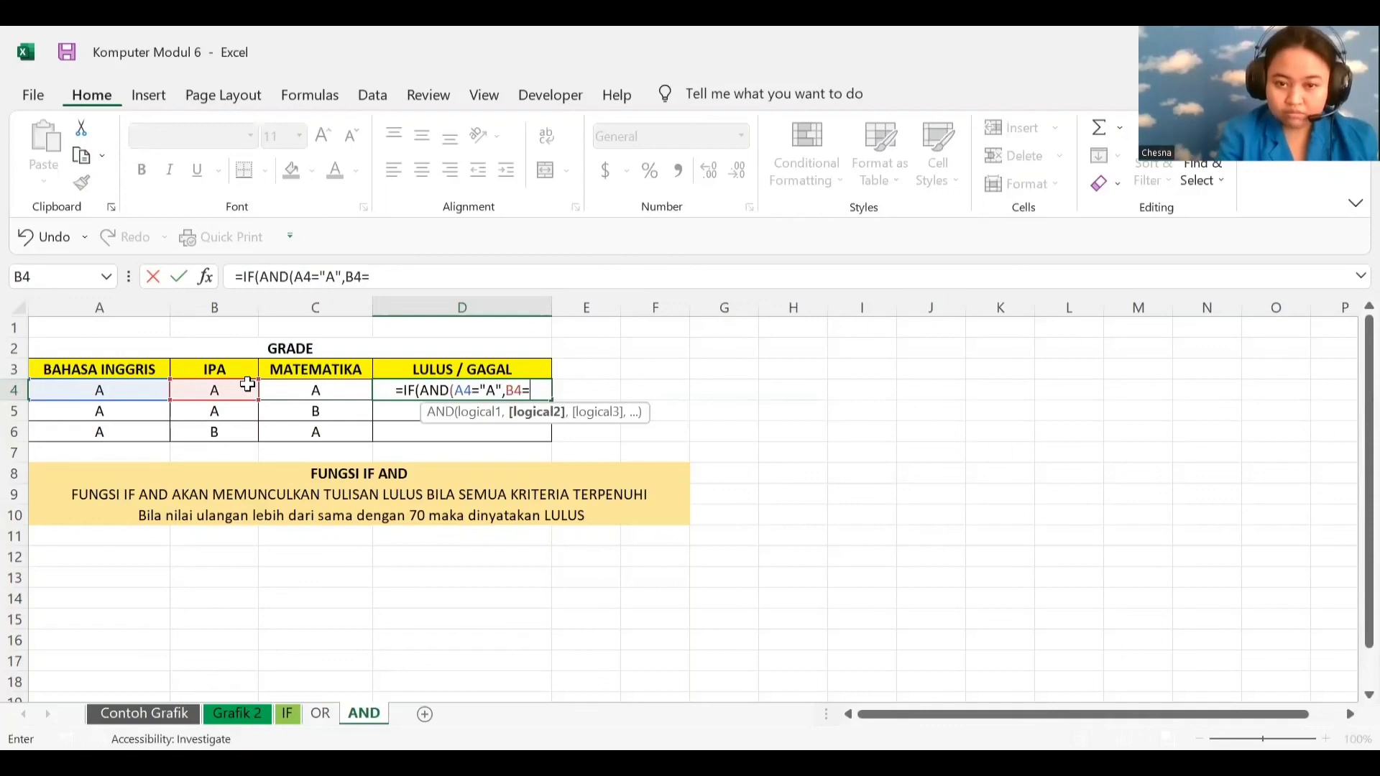
pyautogui.write('"A"')
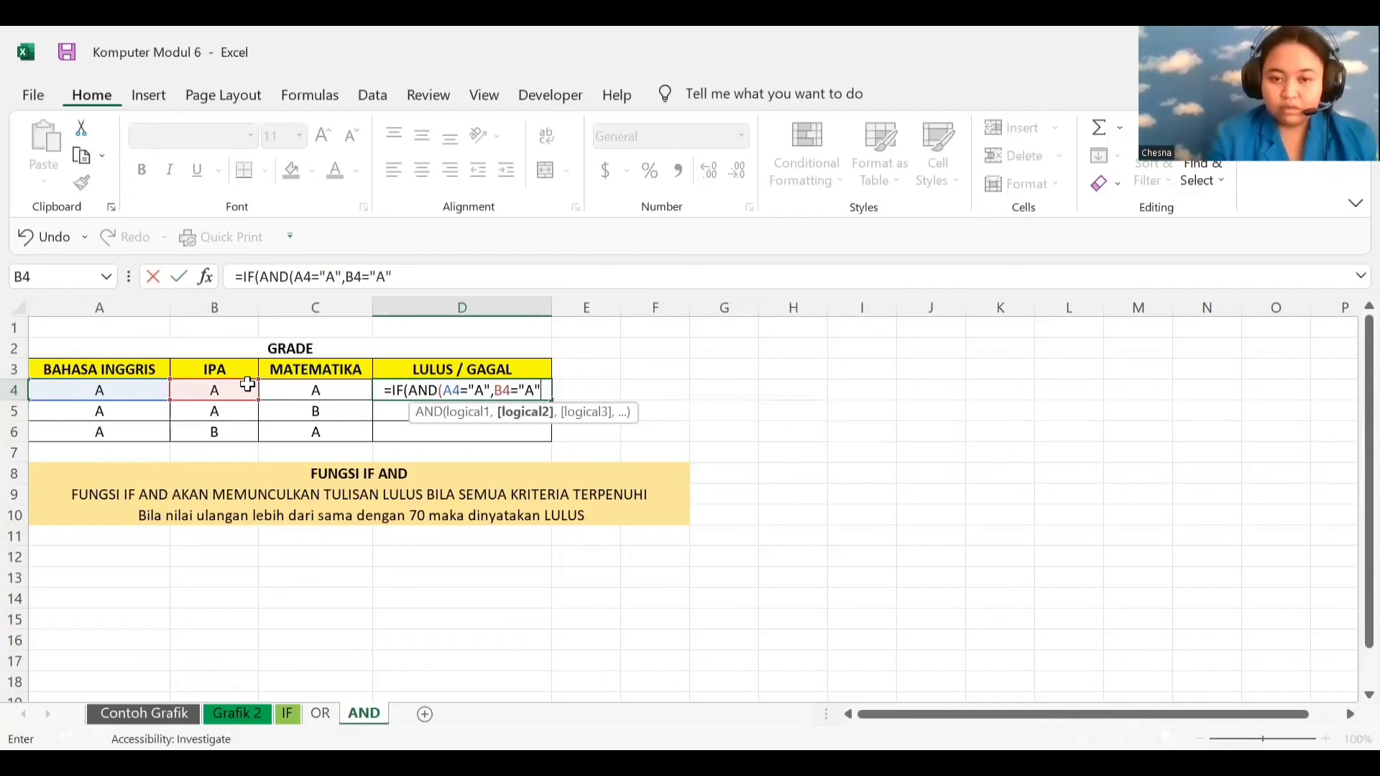
pyautogui.write(',')
pyautogui.click(323, 392)
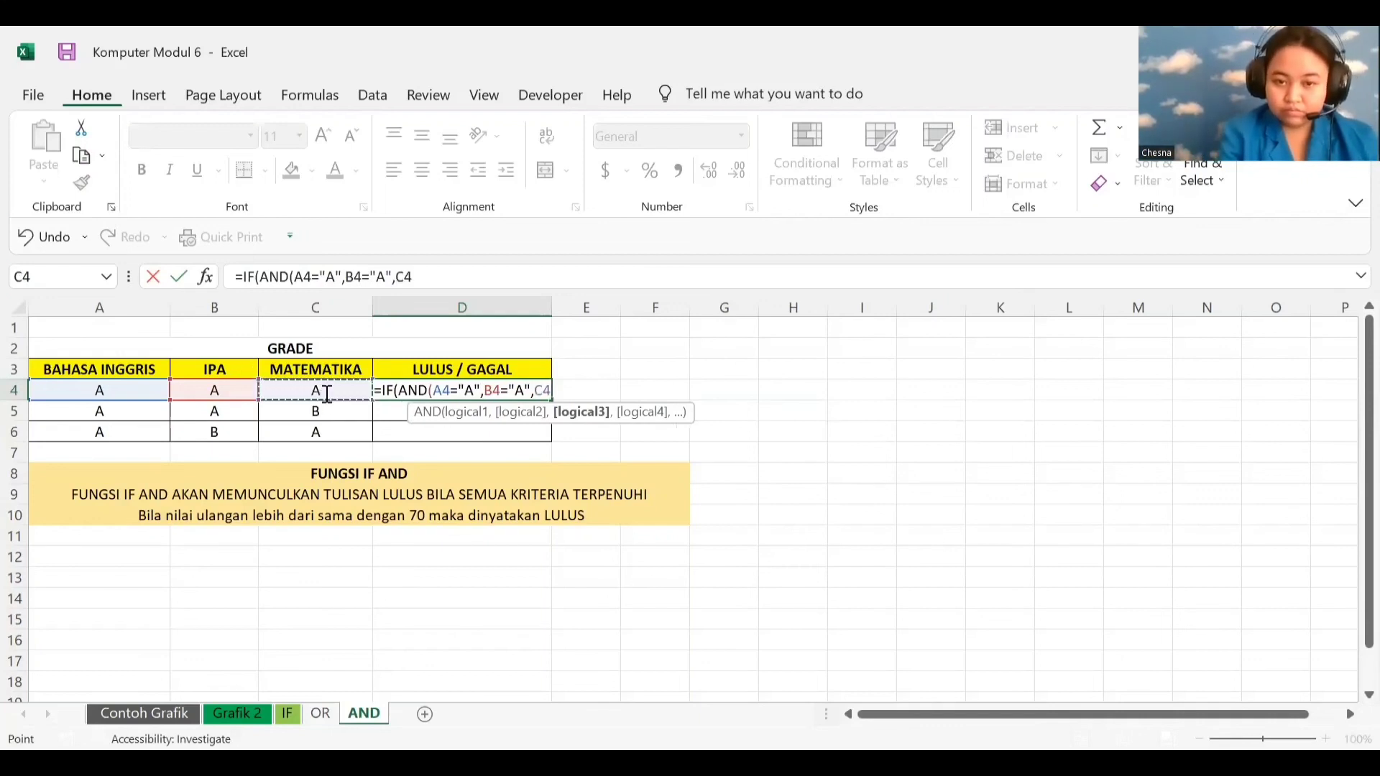
pyautogui.write('=')
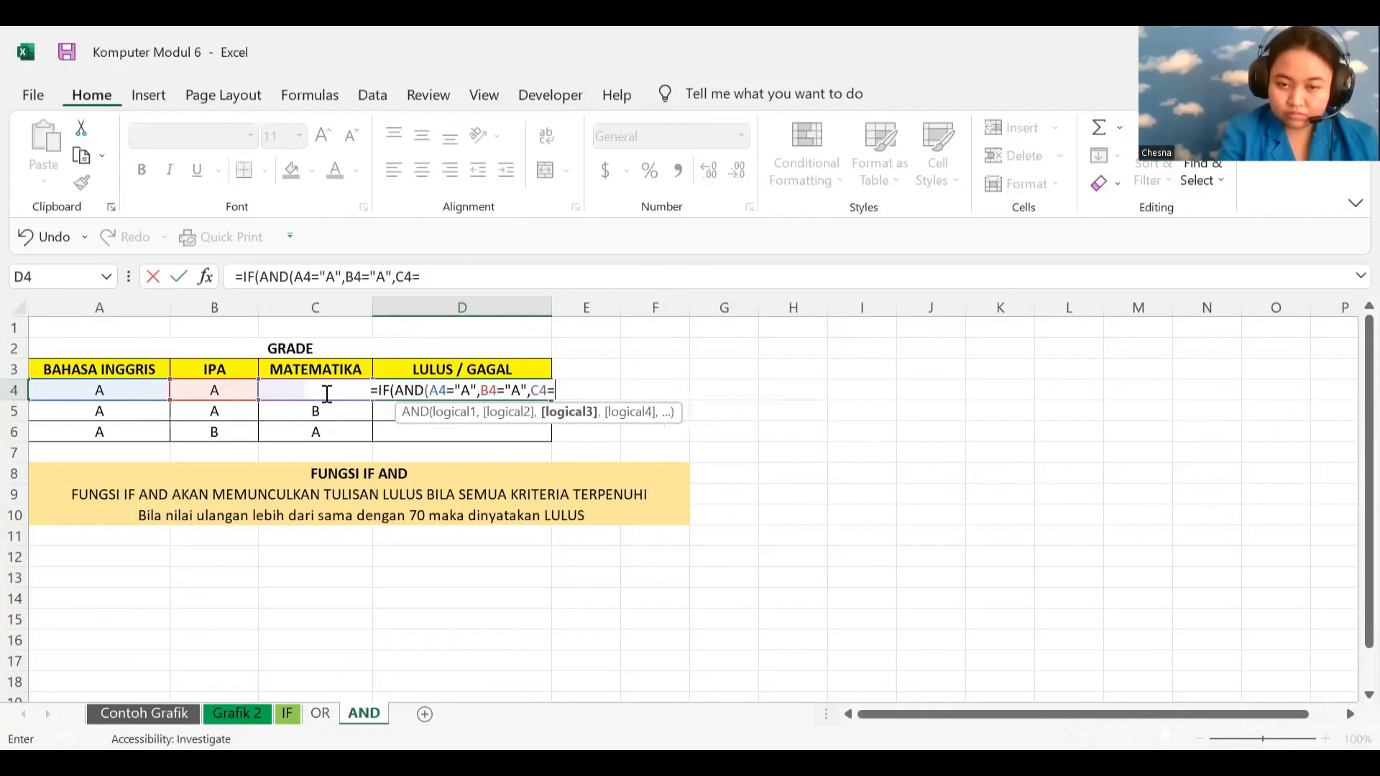
pyautogui.write('"A')
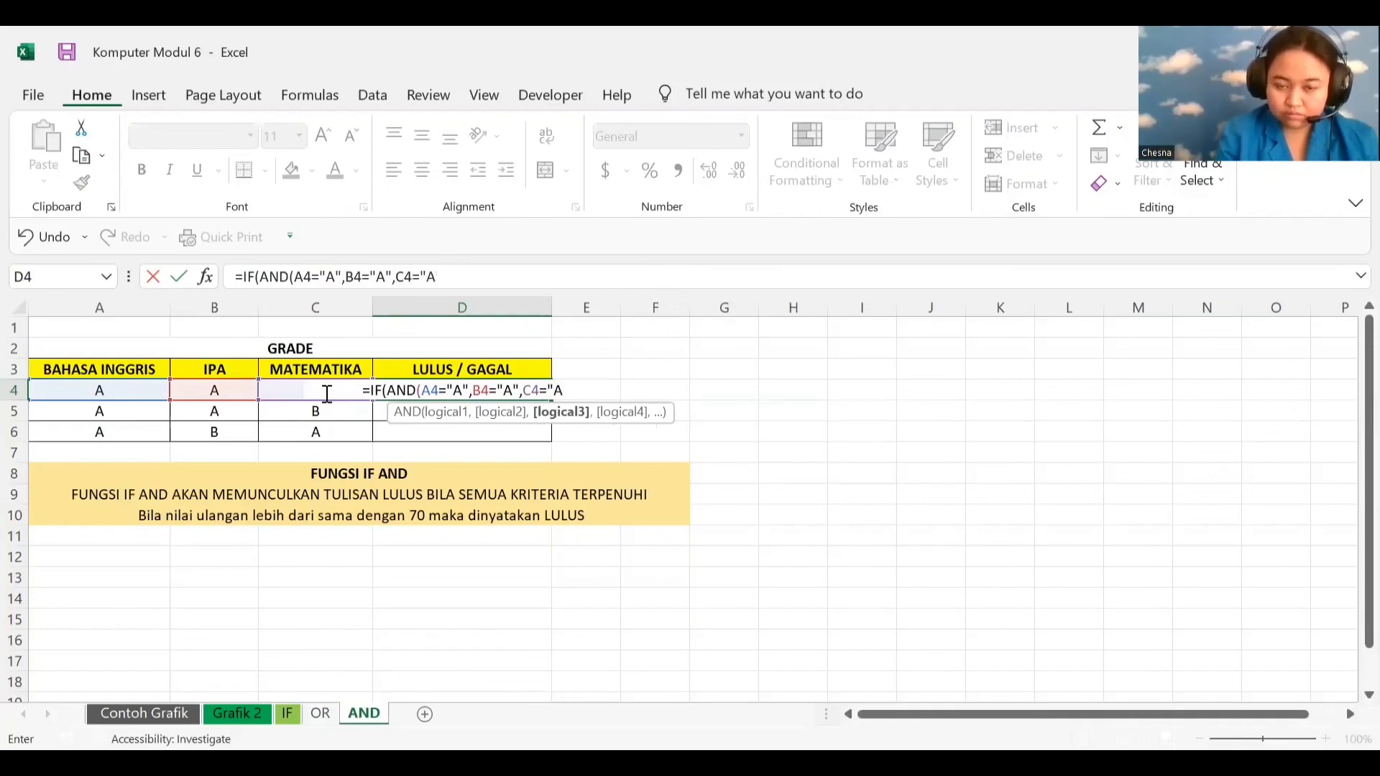
pyautogui.write('"')
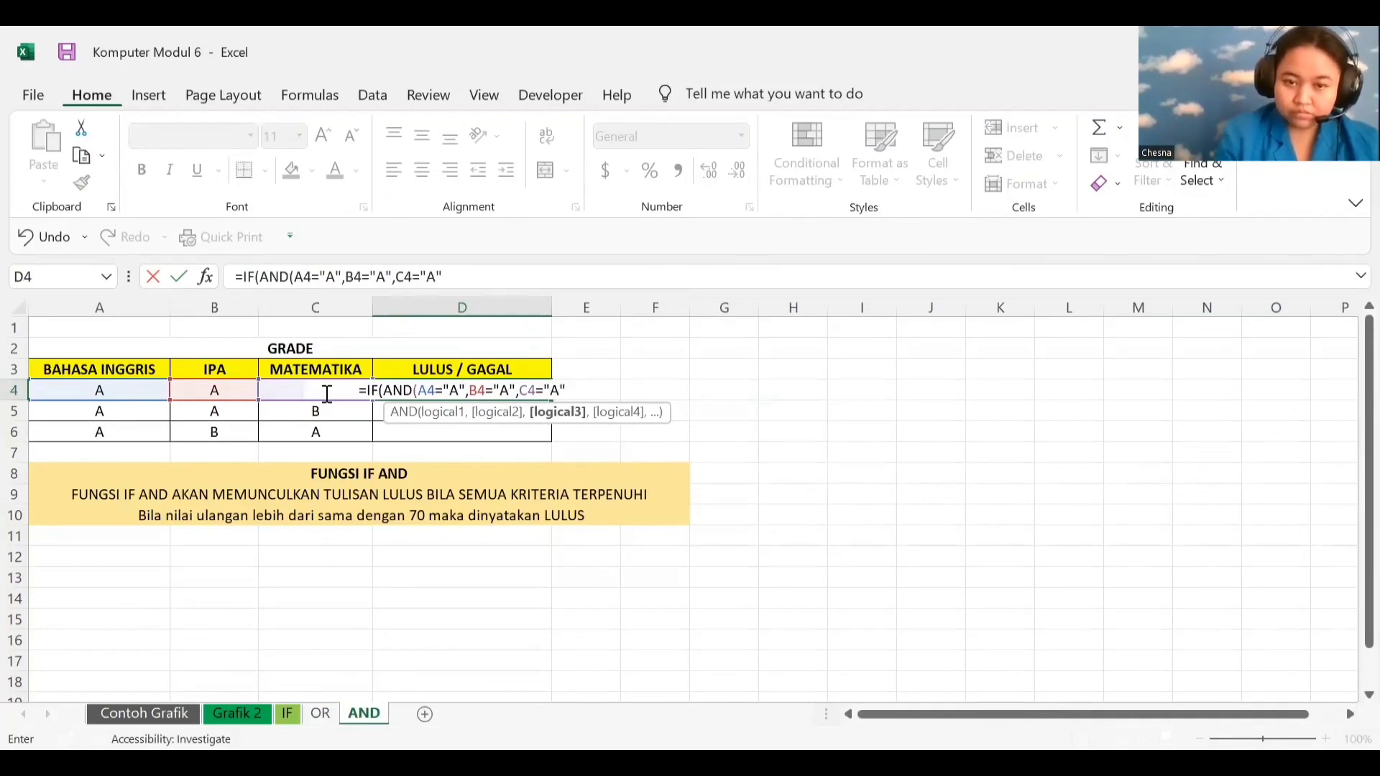
pyautogui.write('(')
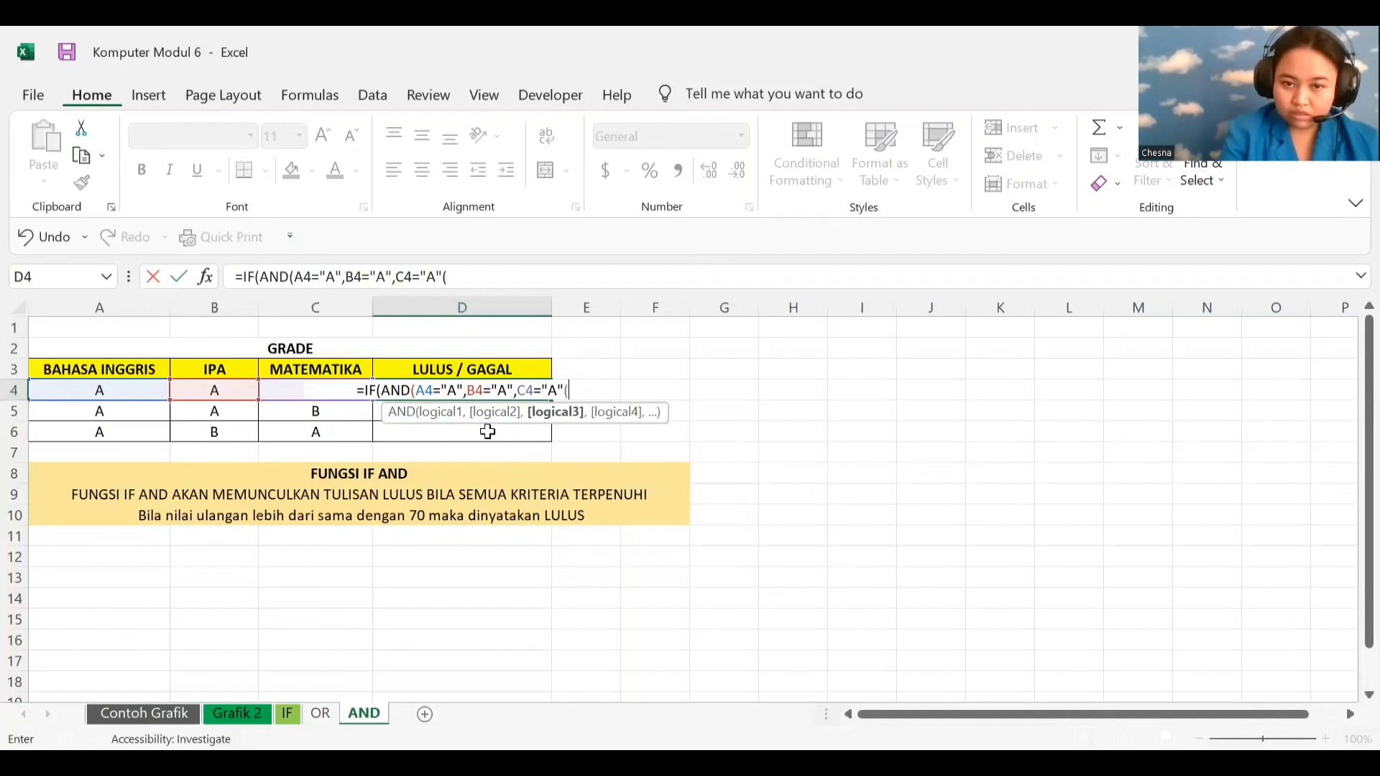
pyautogui.press('BackSpace')
pyautogui.write(')')
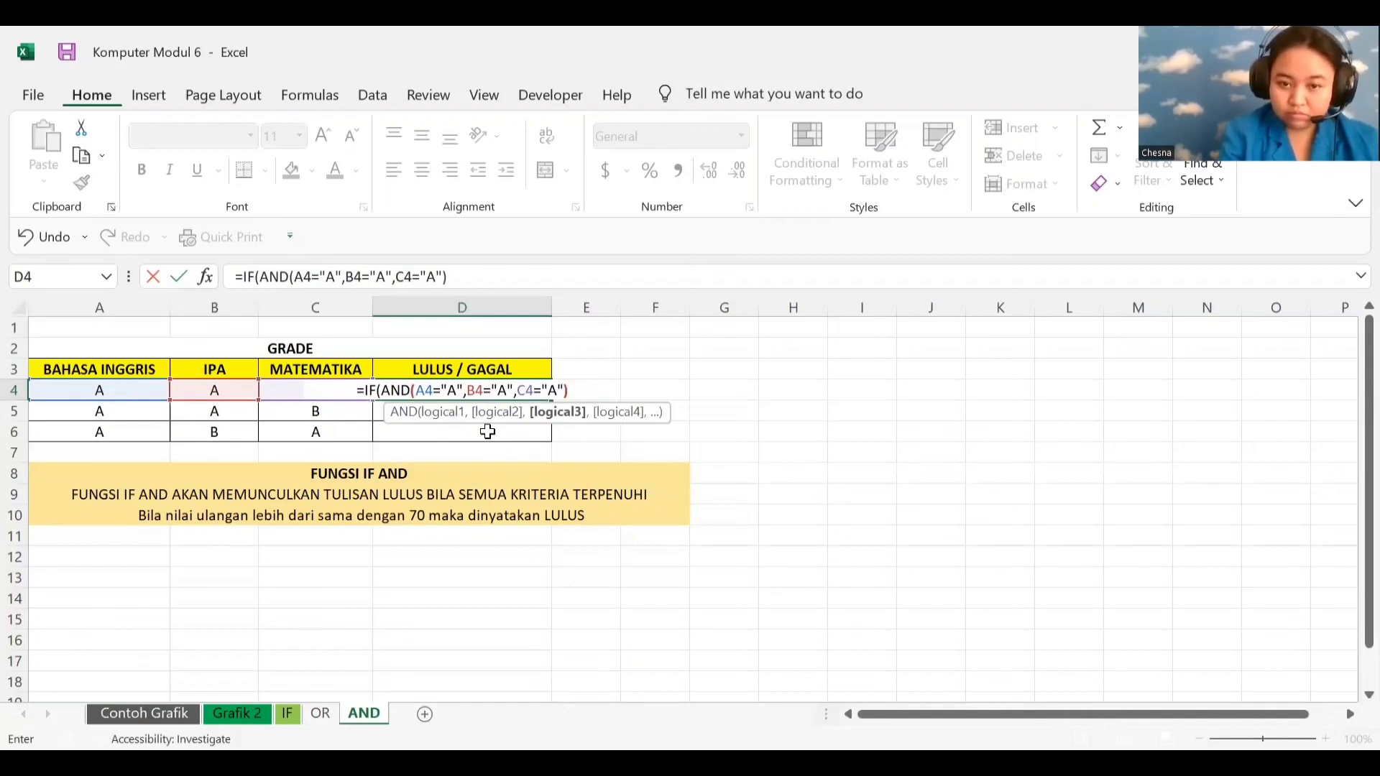
# Complete the D4 formula with "LULUS" as the true result and "GAGAL" as the false result.
pyautogui.write(',')
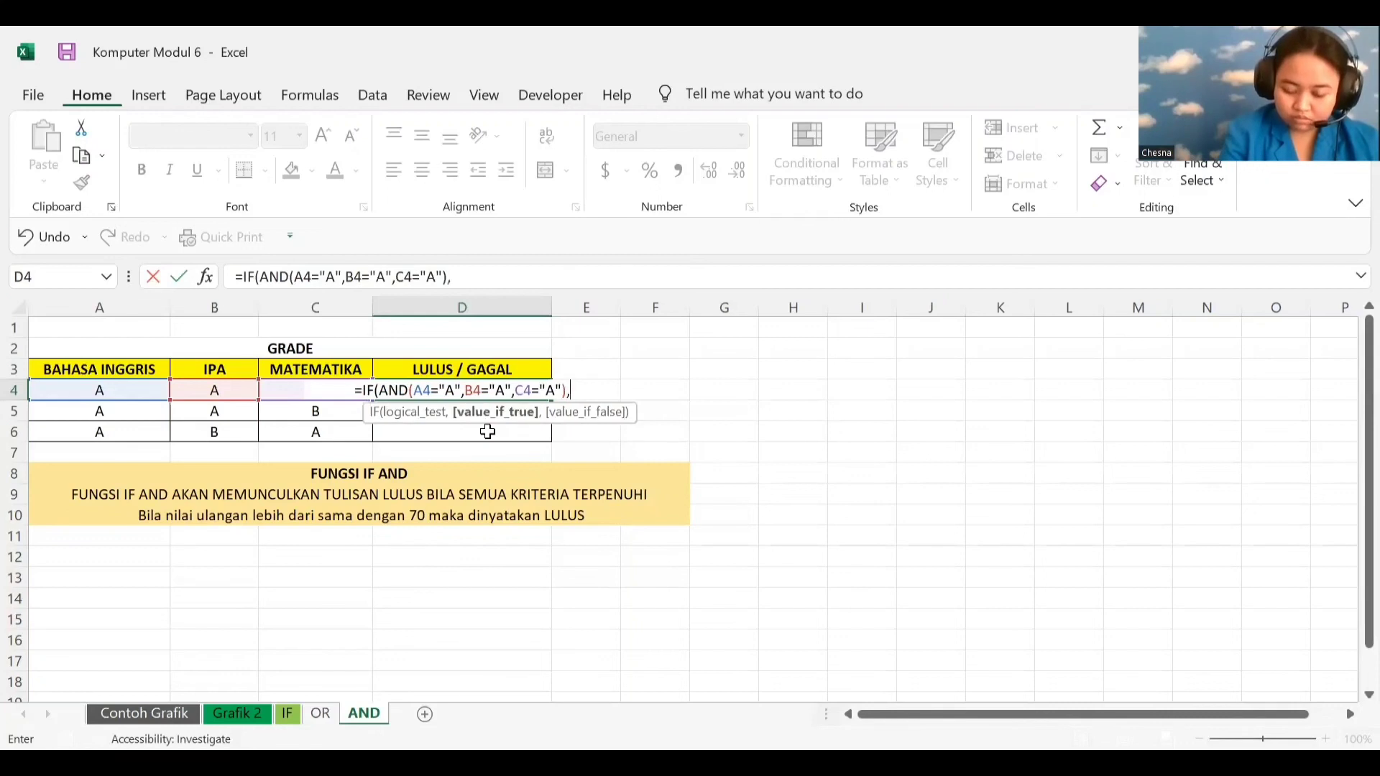
pyautogui.write('"')
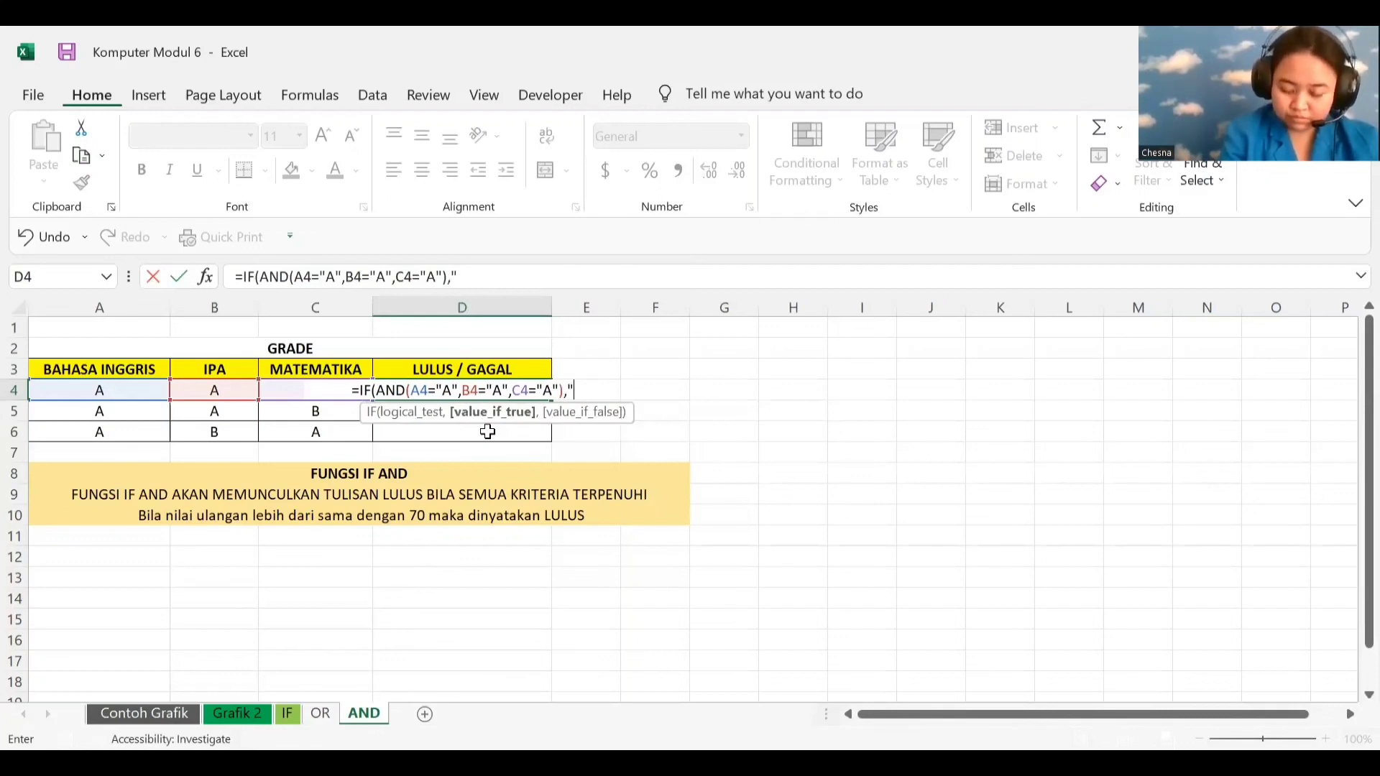
pyautogui.write('LULUS"')
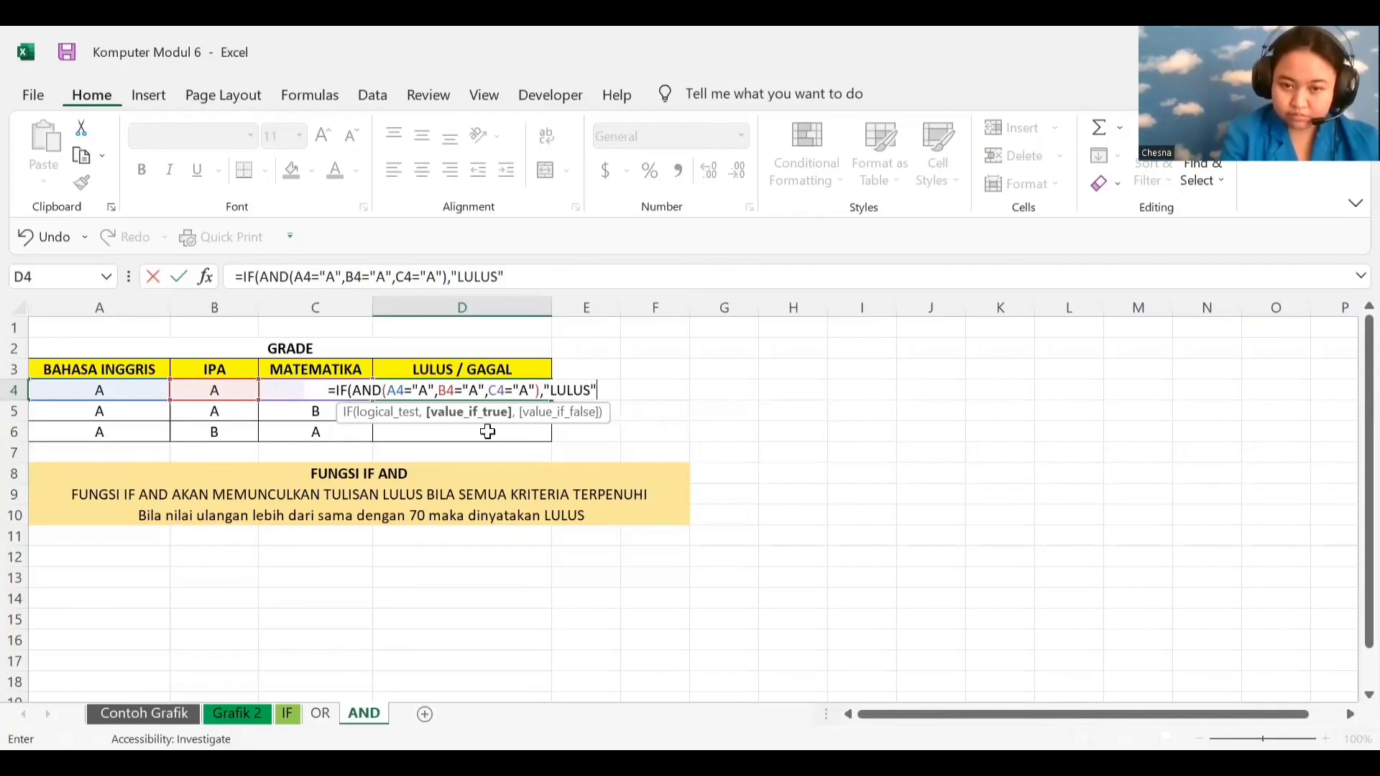
pyautogui.write(',"')
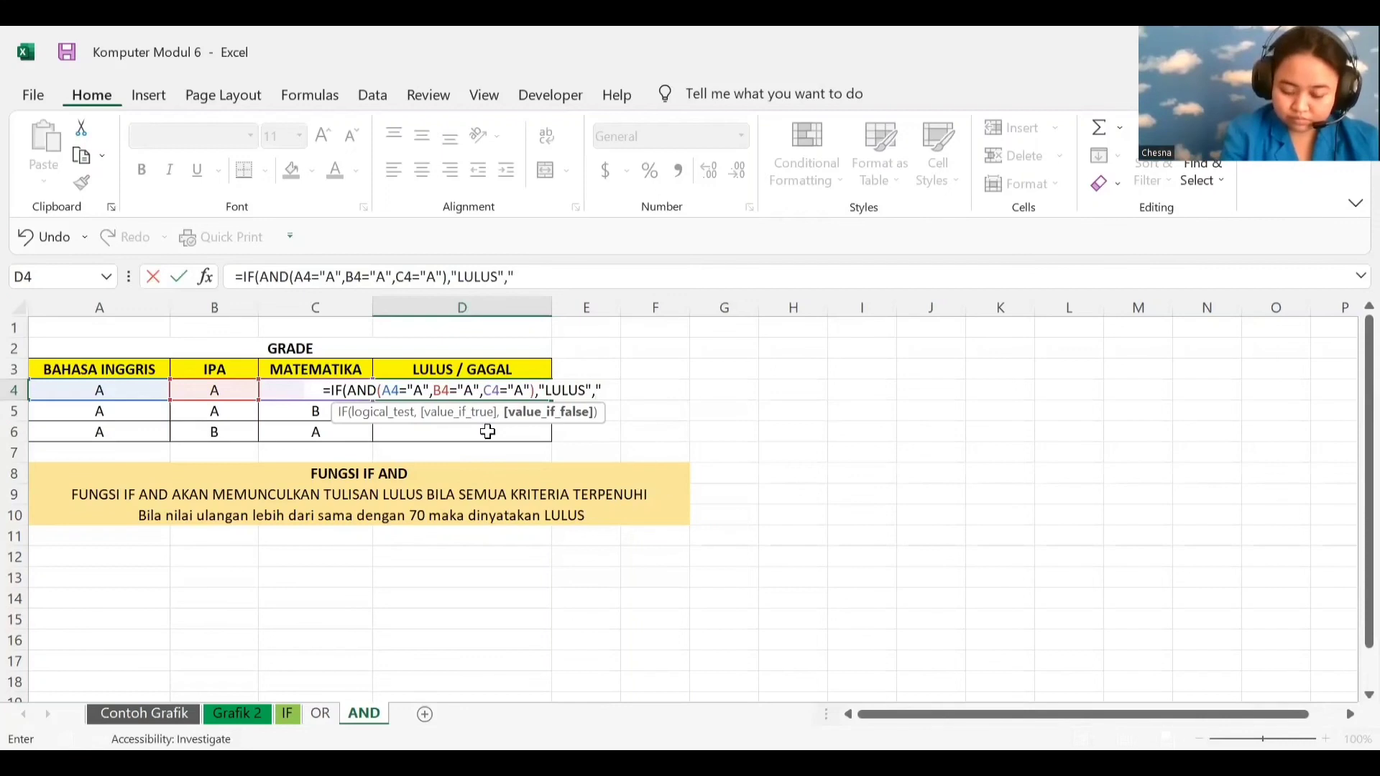
pyautogui.write('GAGAL')
pyautogui.write('")')
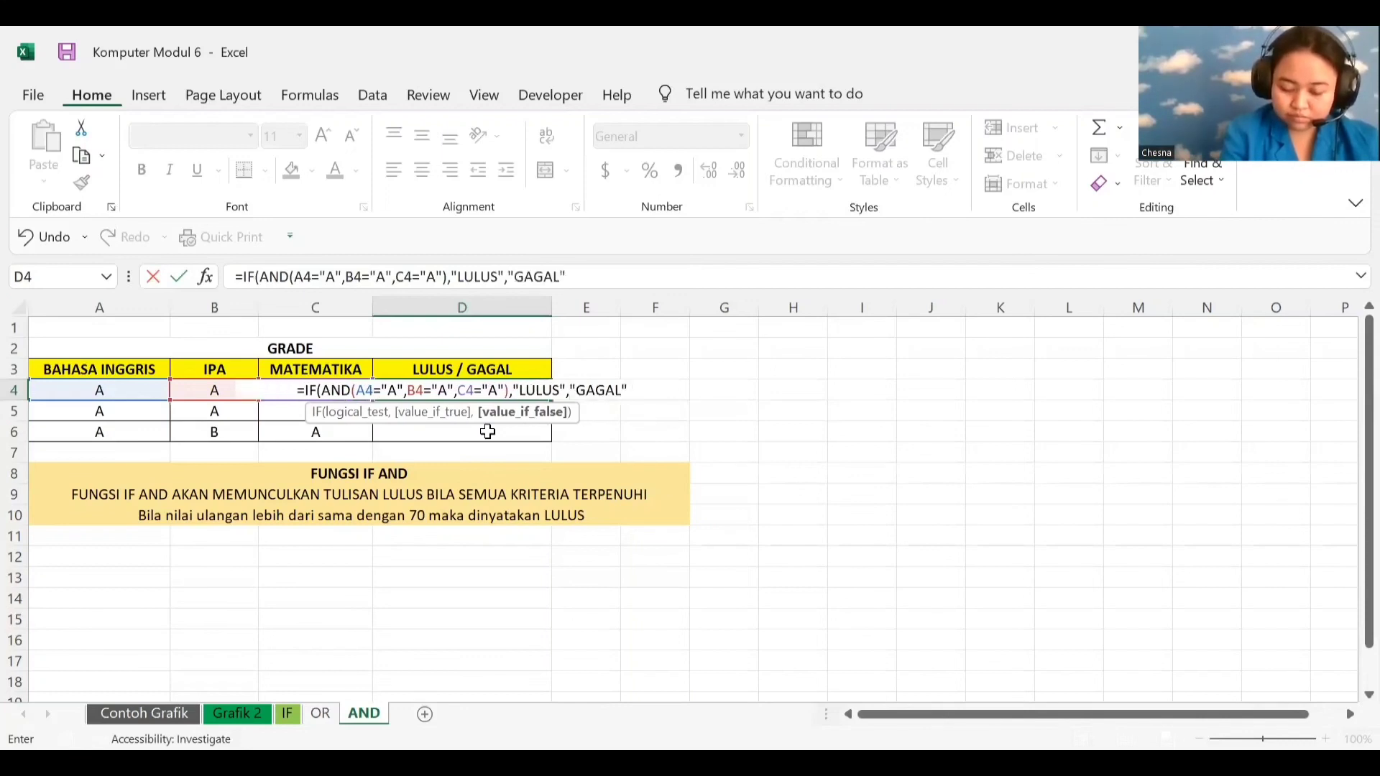
pyautogui.press('Return')
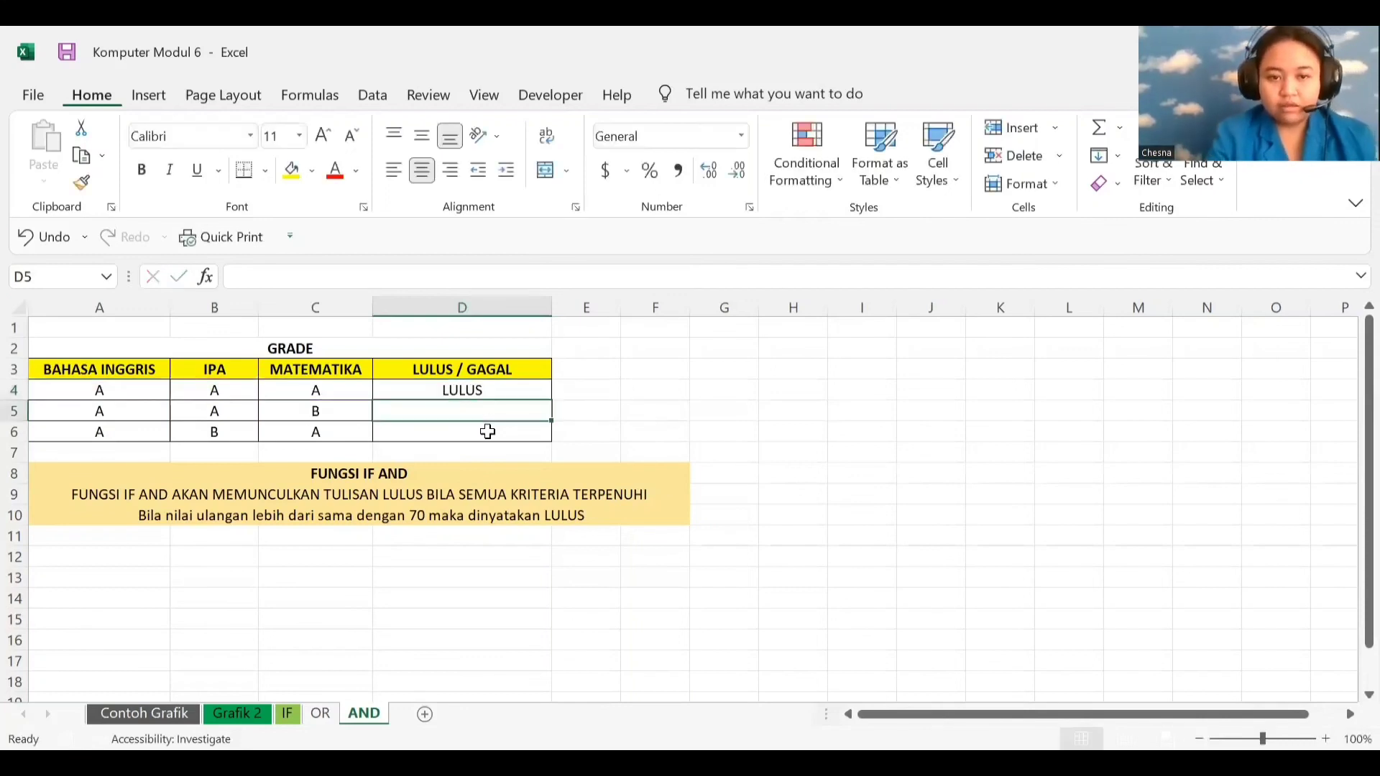
# Copy the IF AND formula from D4 down through D6.
pyautogui.click(141, 398)
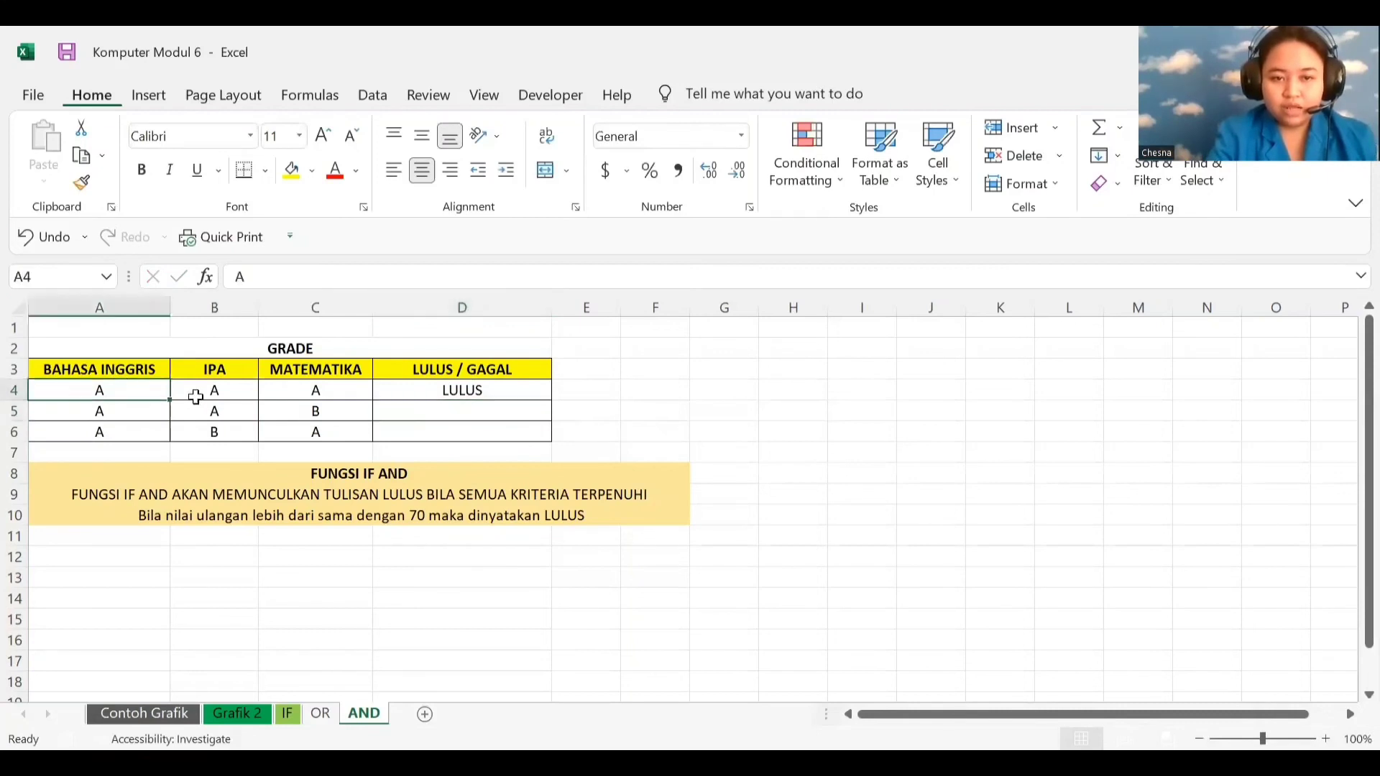
pyautogui.click(474, 396)
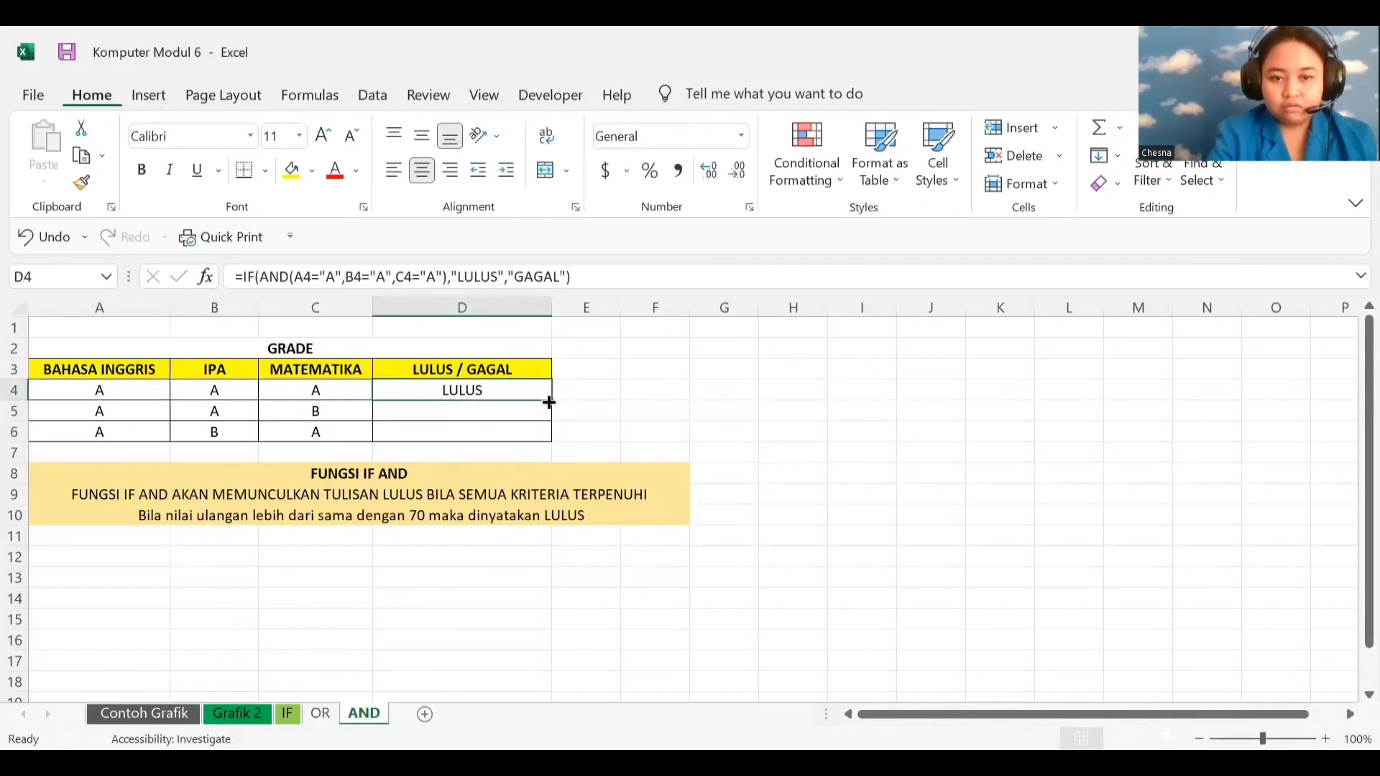
pyautogui.moveTo(550, 402); pyautogui.dragTo(543, 440)
# Examine the letter grades against their LULUS / GAGAL results on the AND sheet and compare them with the OR sheet.
pyautogui.click(440, 415)
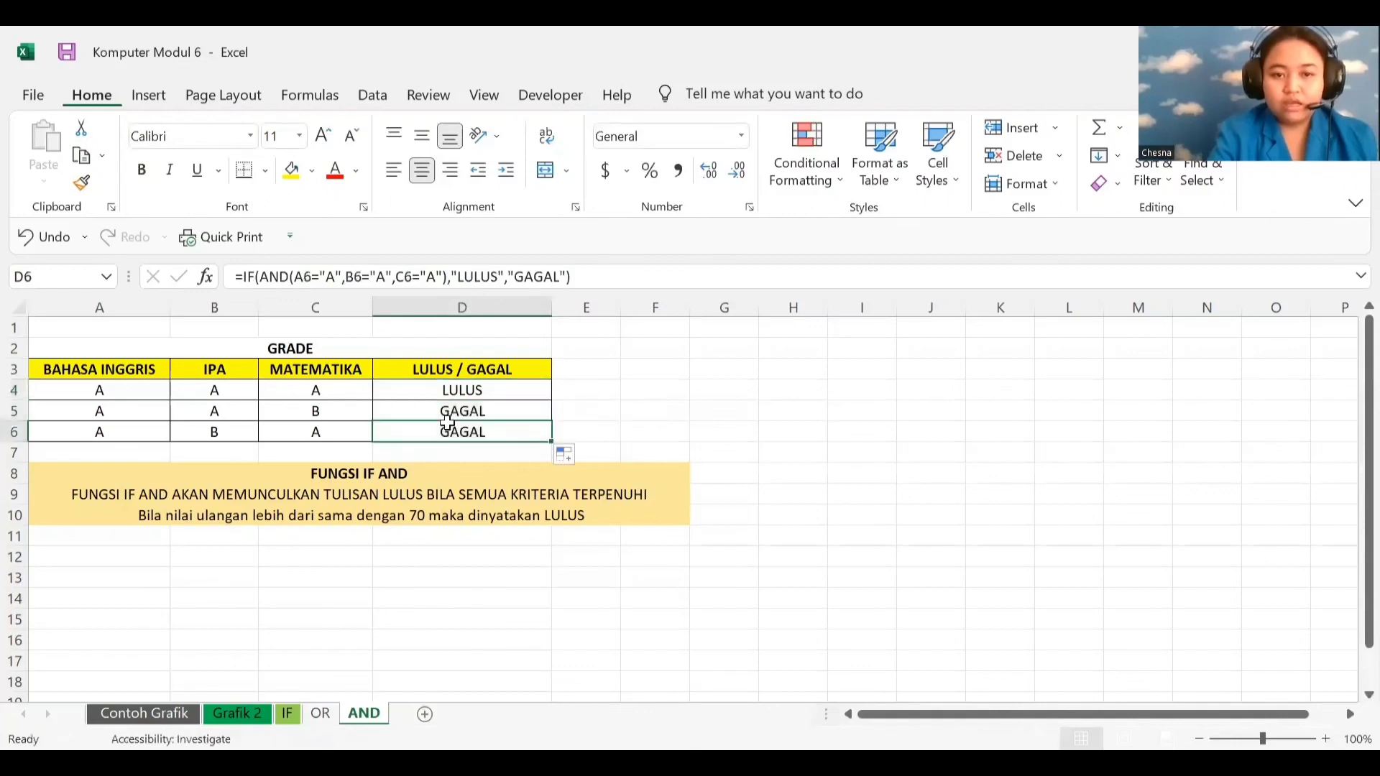
pyautogui.click(332, 409)
pyautogui.click(217, 404)
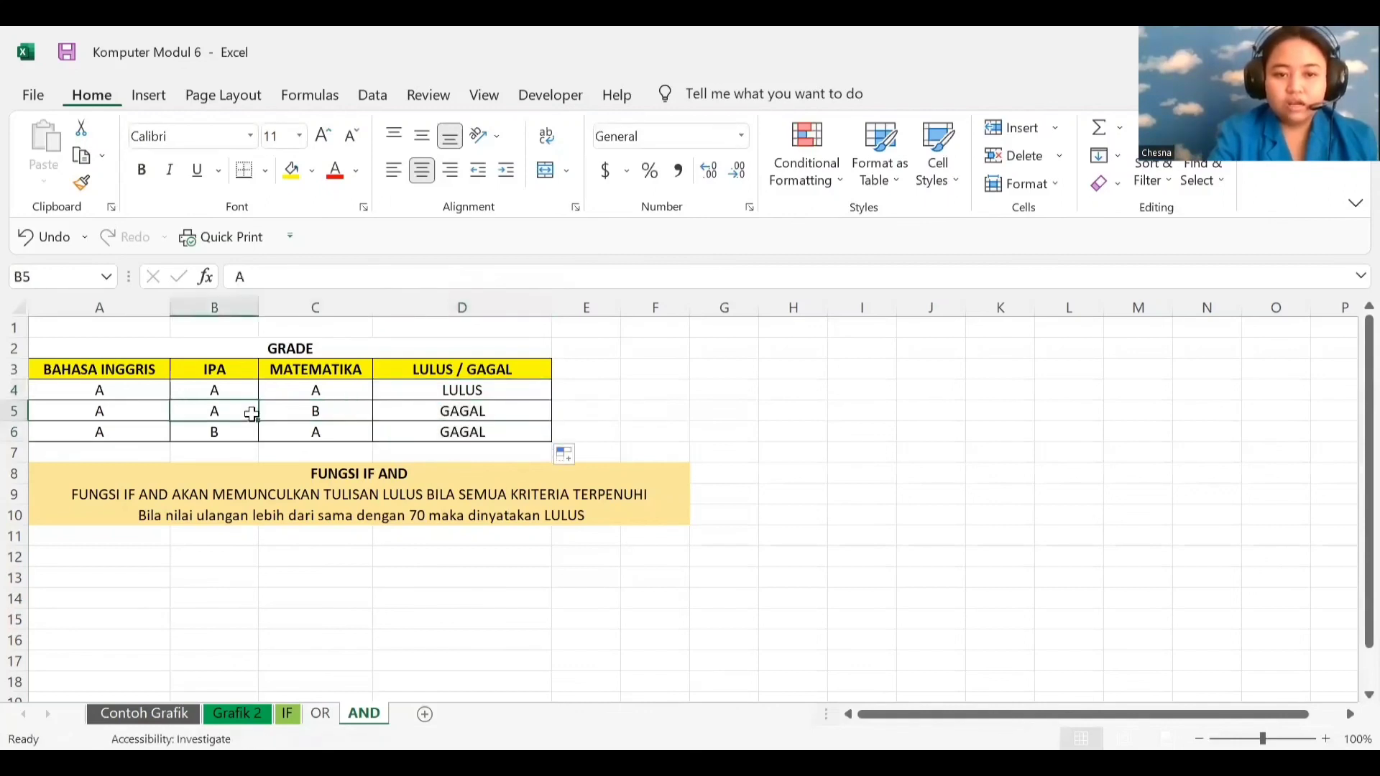
pyautogui.click(315, 414)
pyautogui.click(317, 431)
pyautogui.click(236, 433)
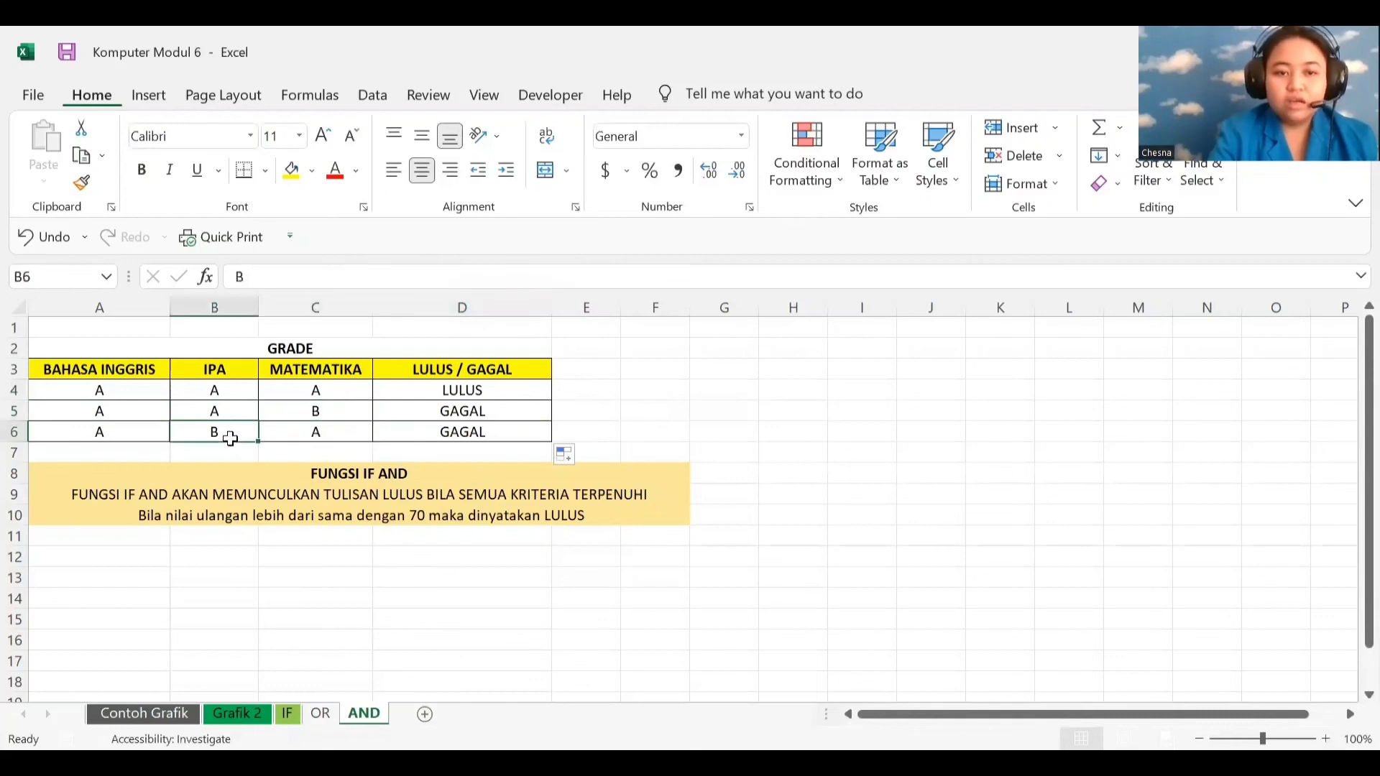
pyautogui.click(319, 713)
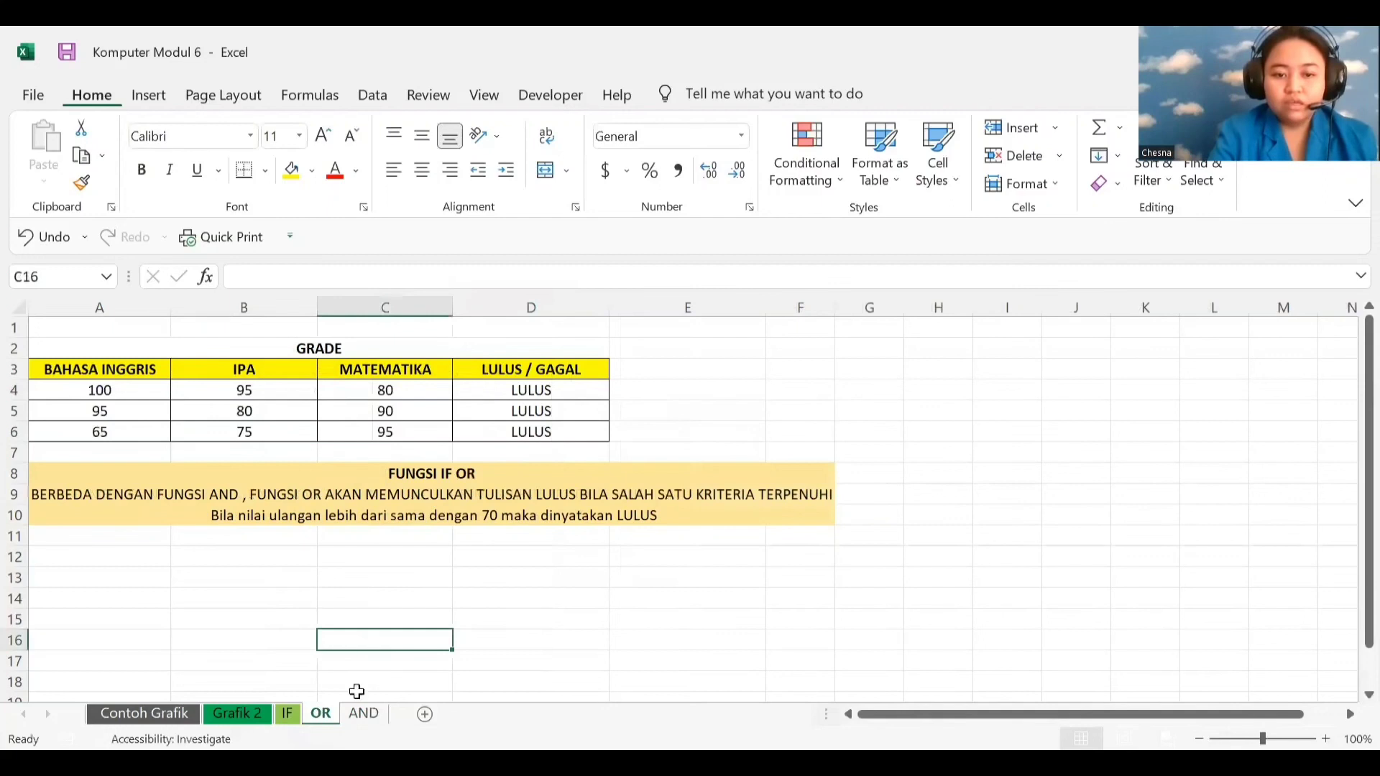
pyautogui.click(367, 715)
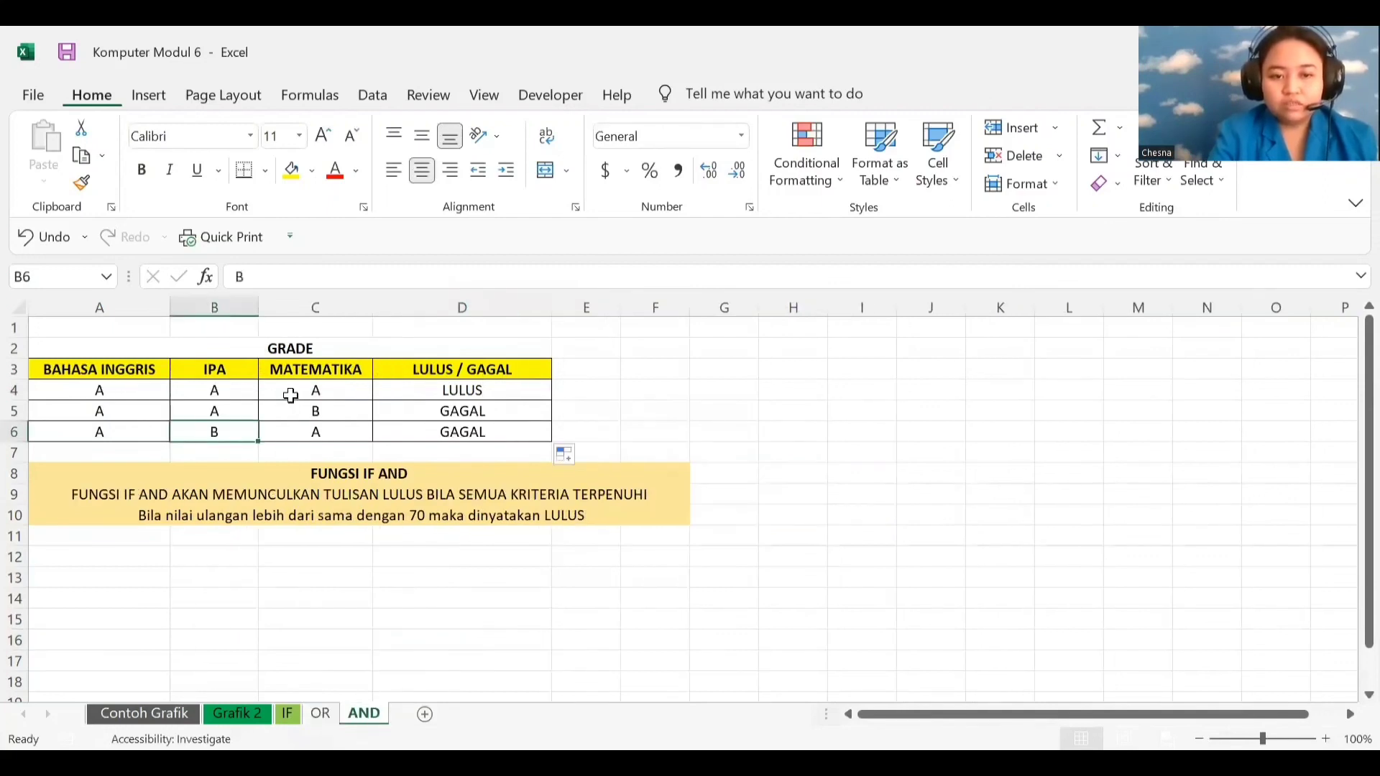
pyautogui.click(362, 430)
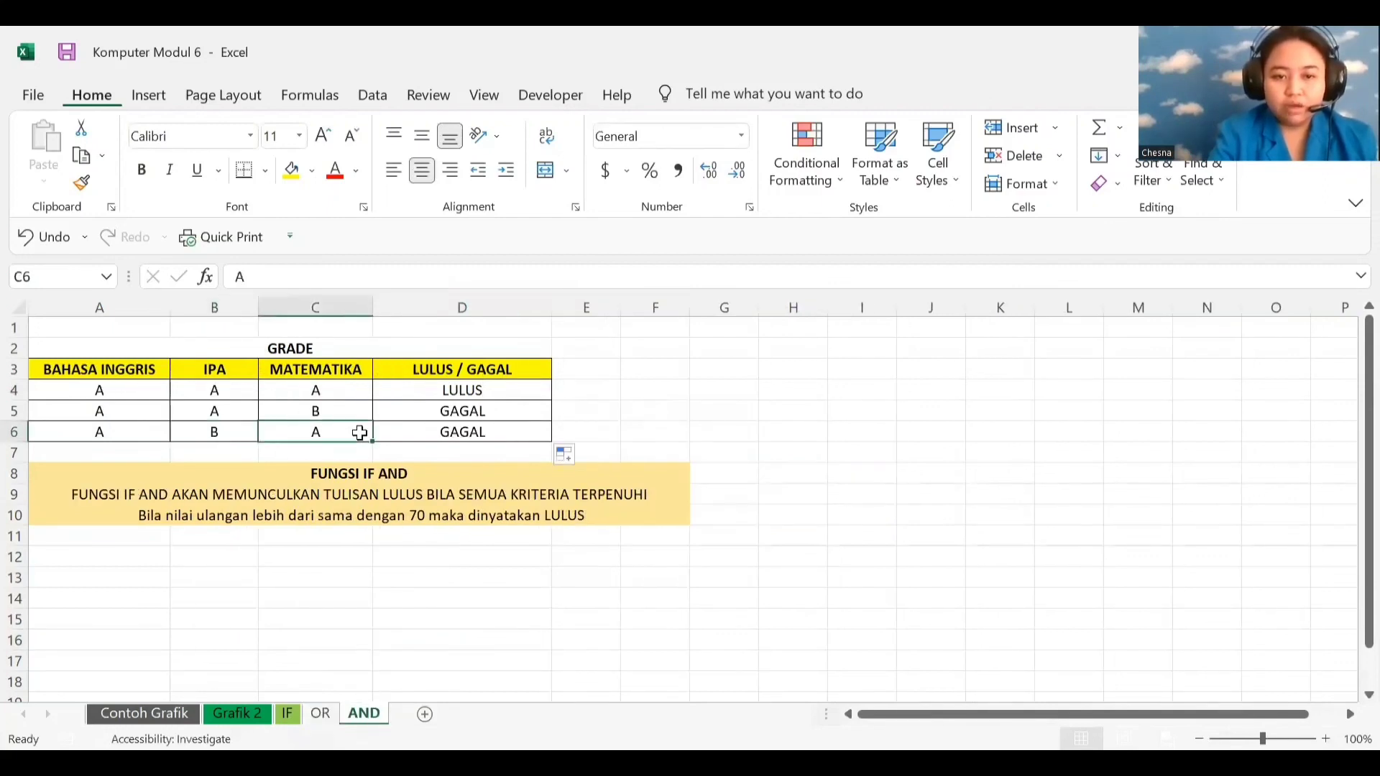
pyautogui.click(443, 394)
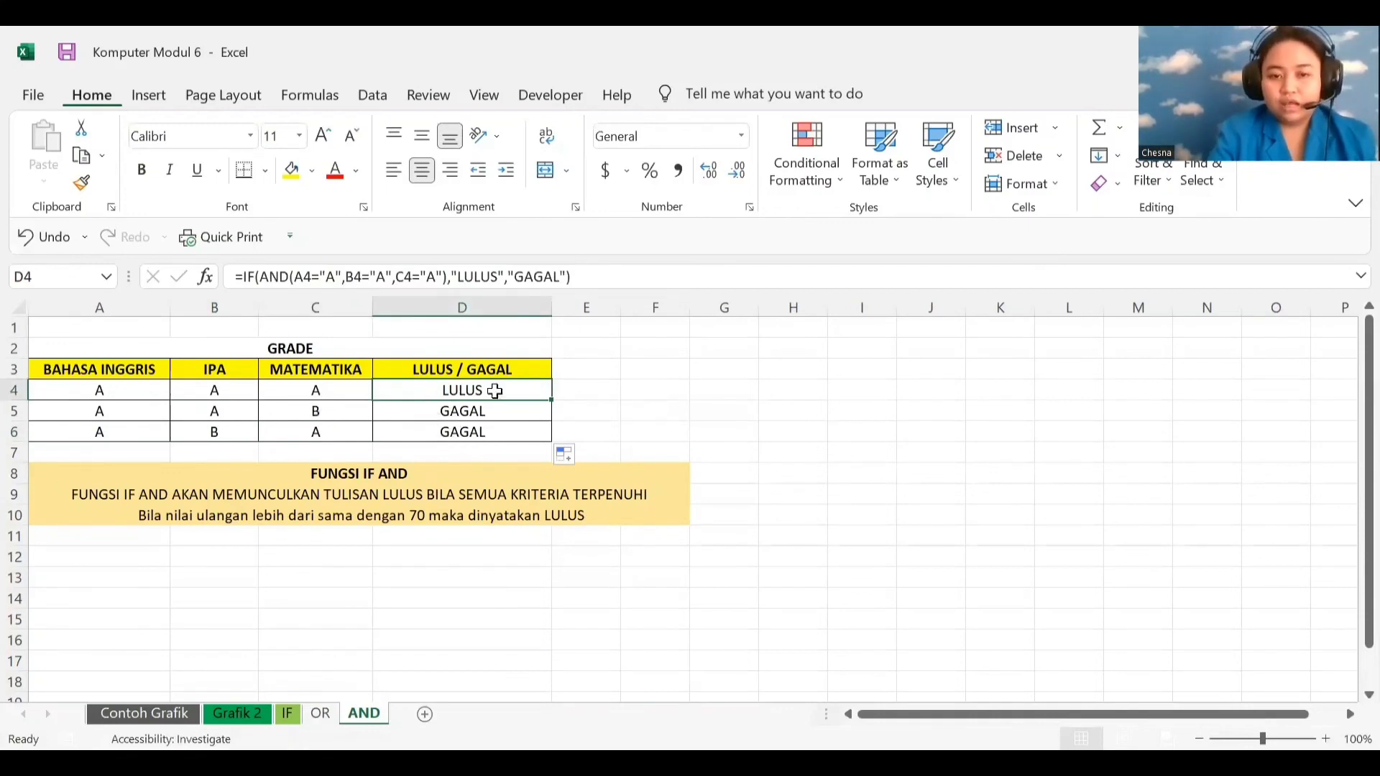
pyautogui.click(431, 431)
pyautogui.click(324, 435)
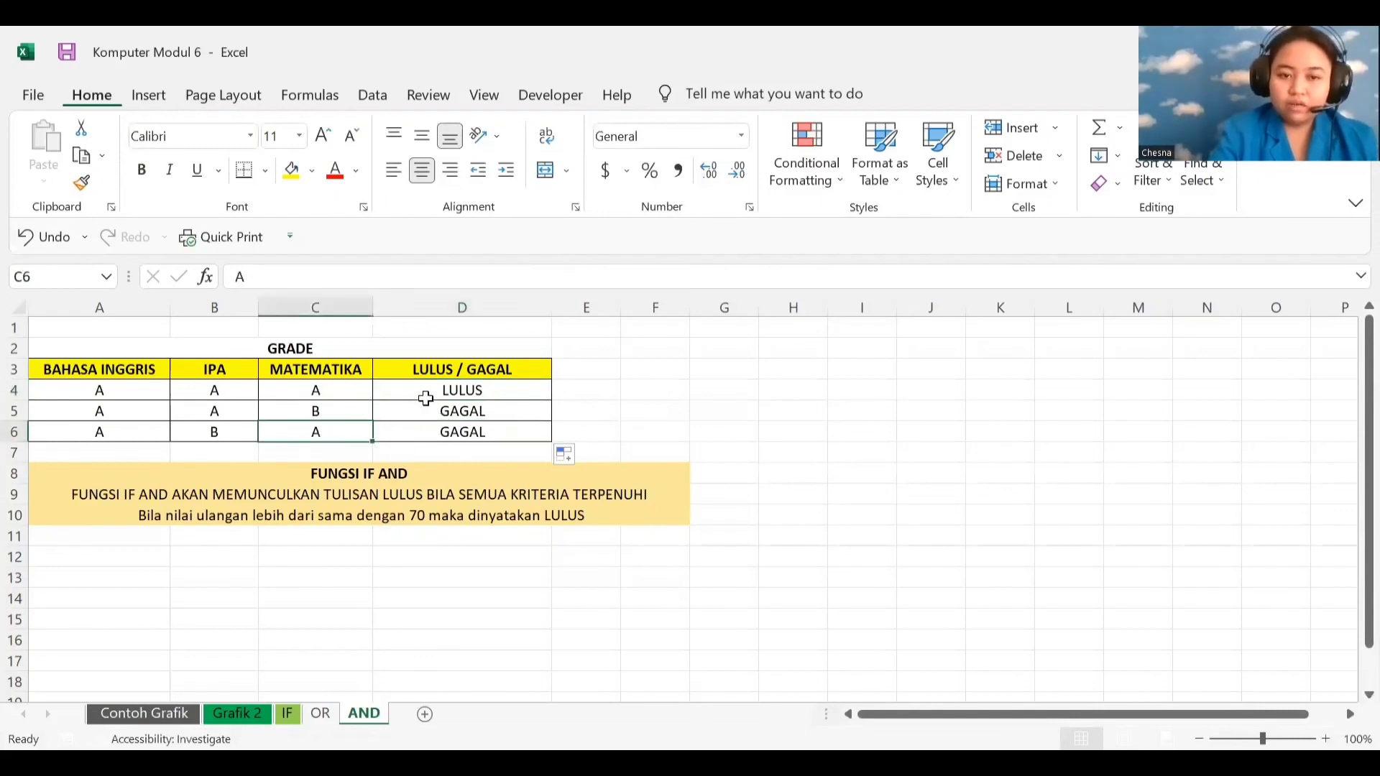